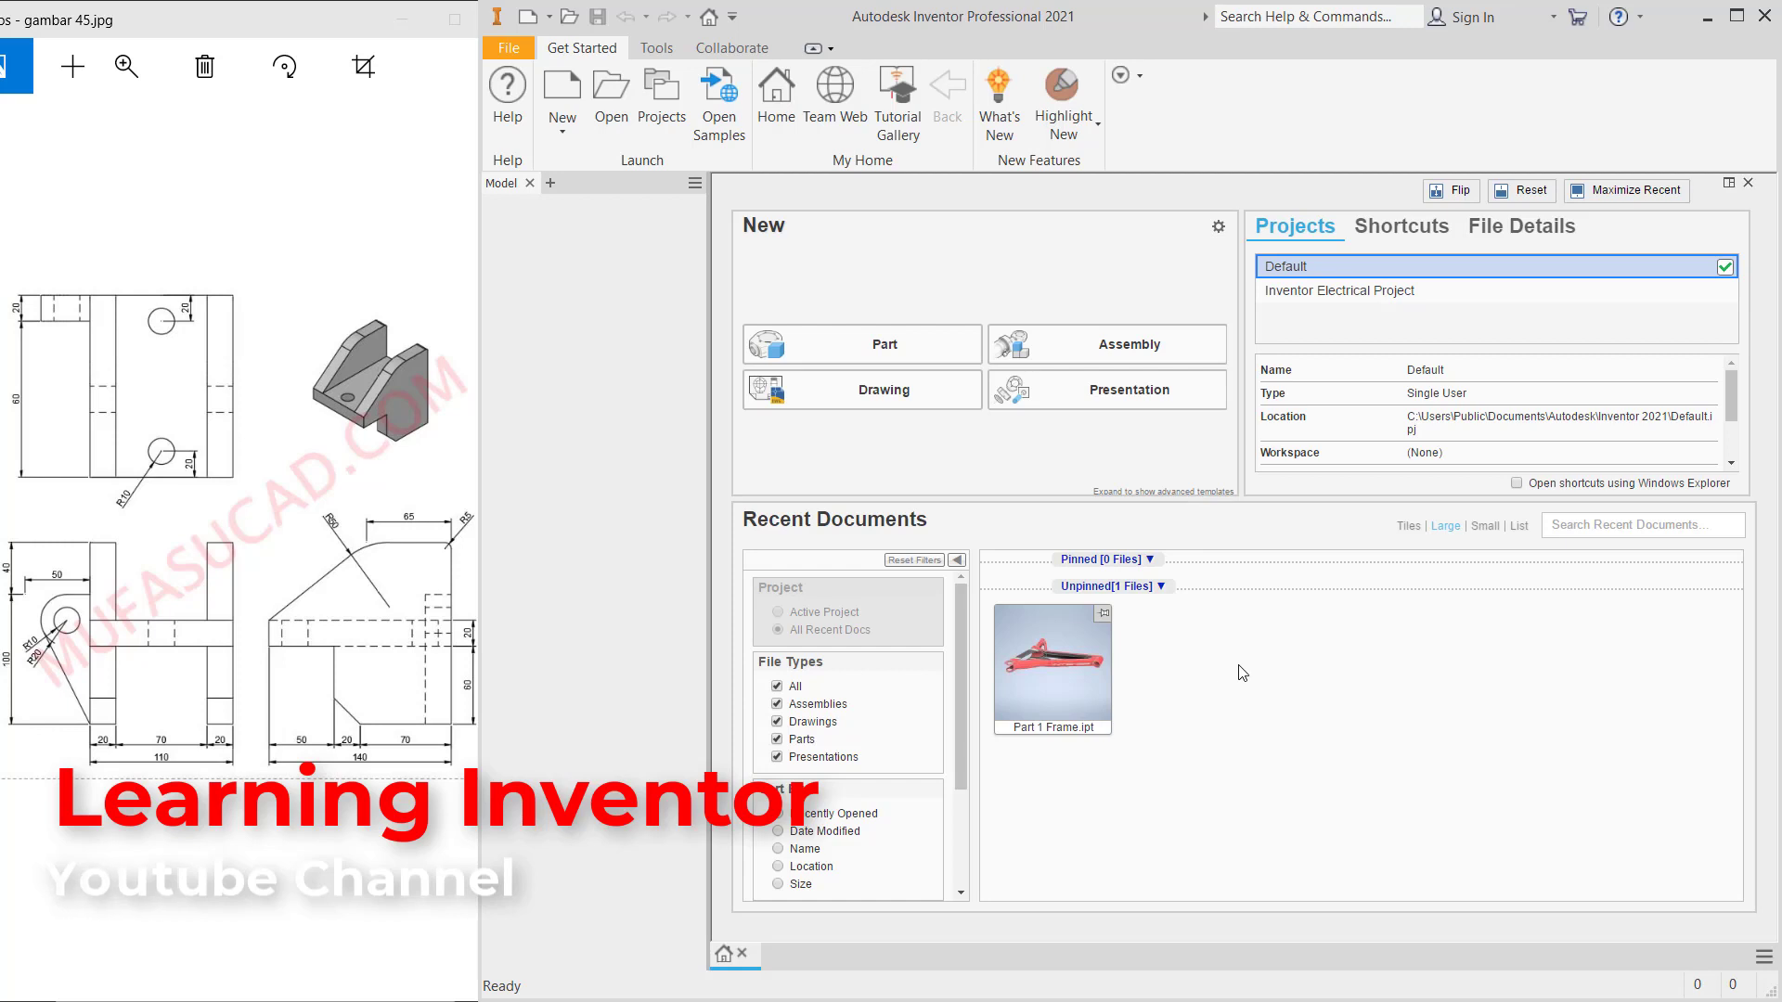
Create a new part and start a sketch on the YZ plane
left_click(900, 354)
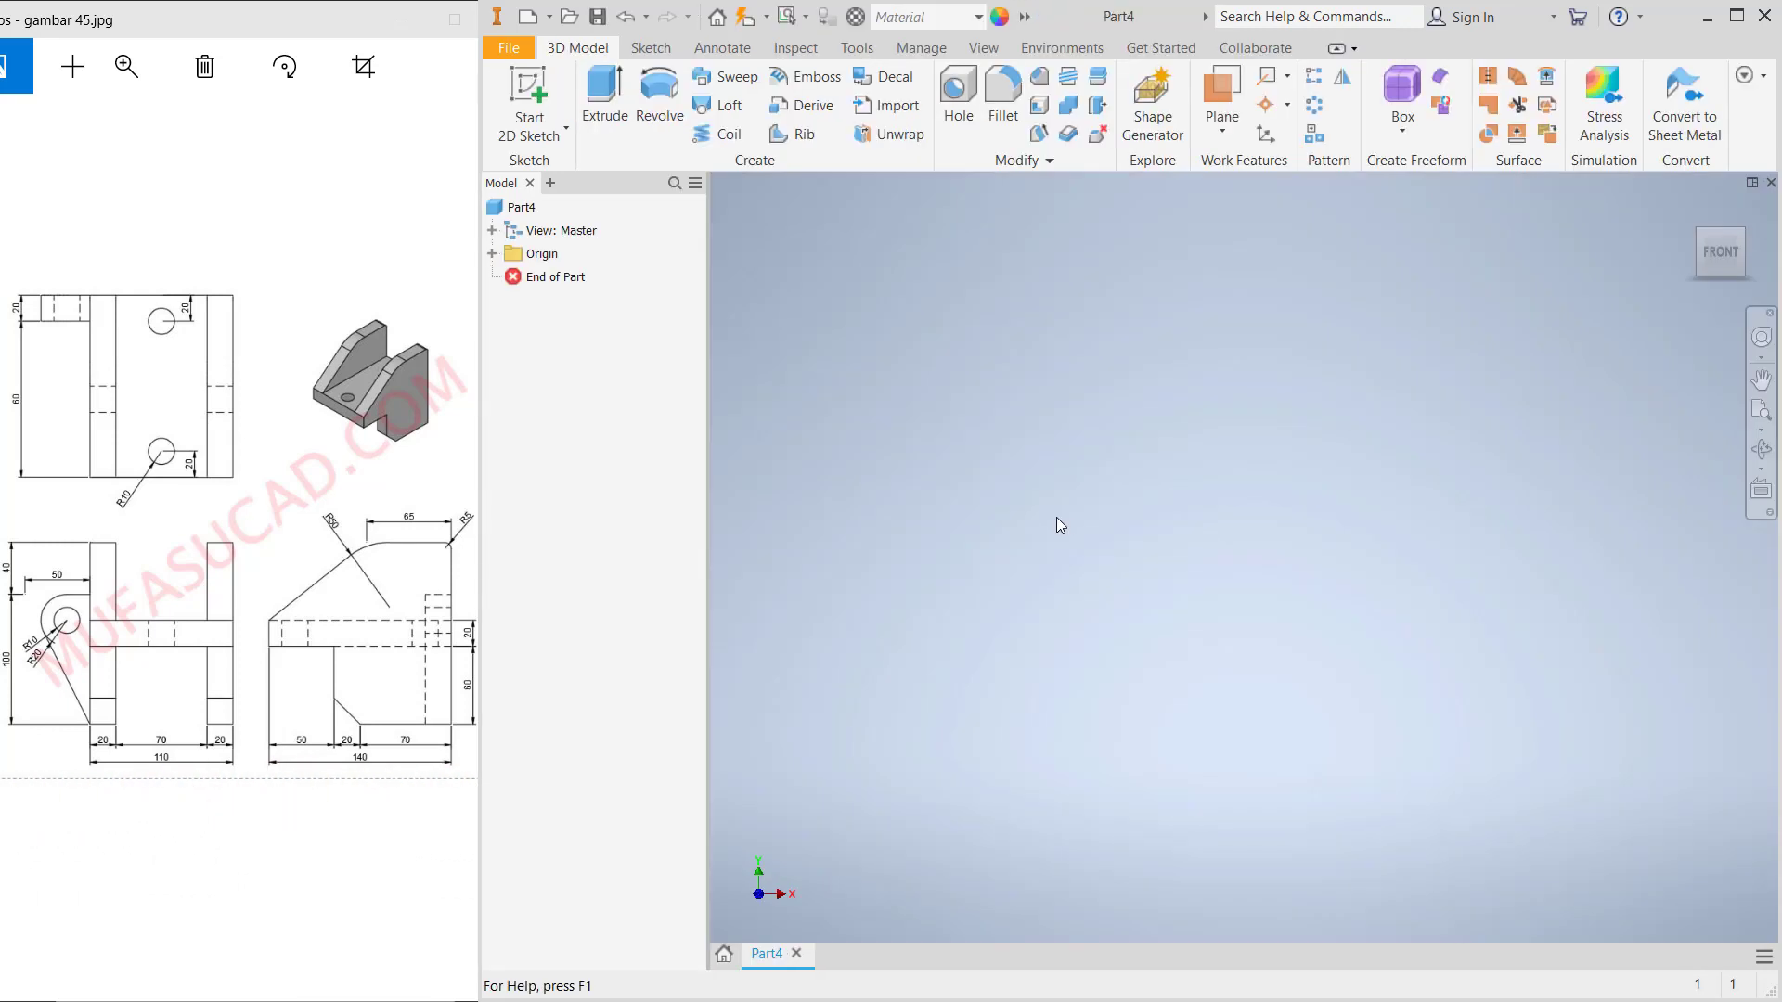
left_click(530, 93)
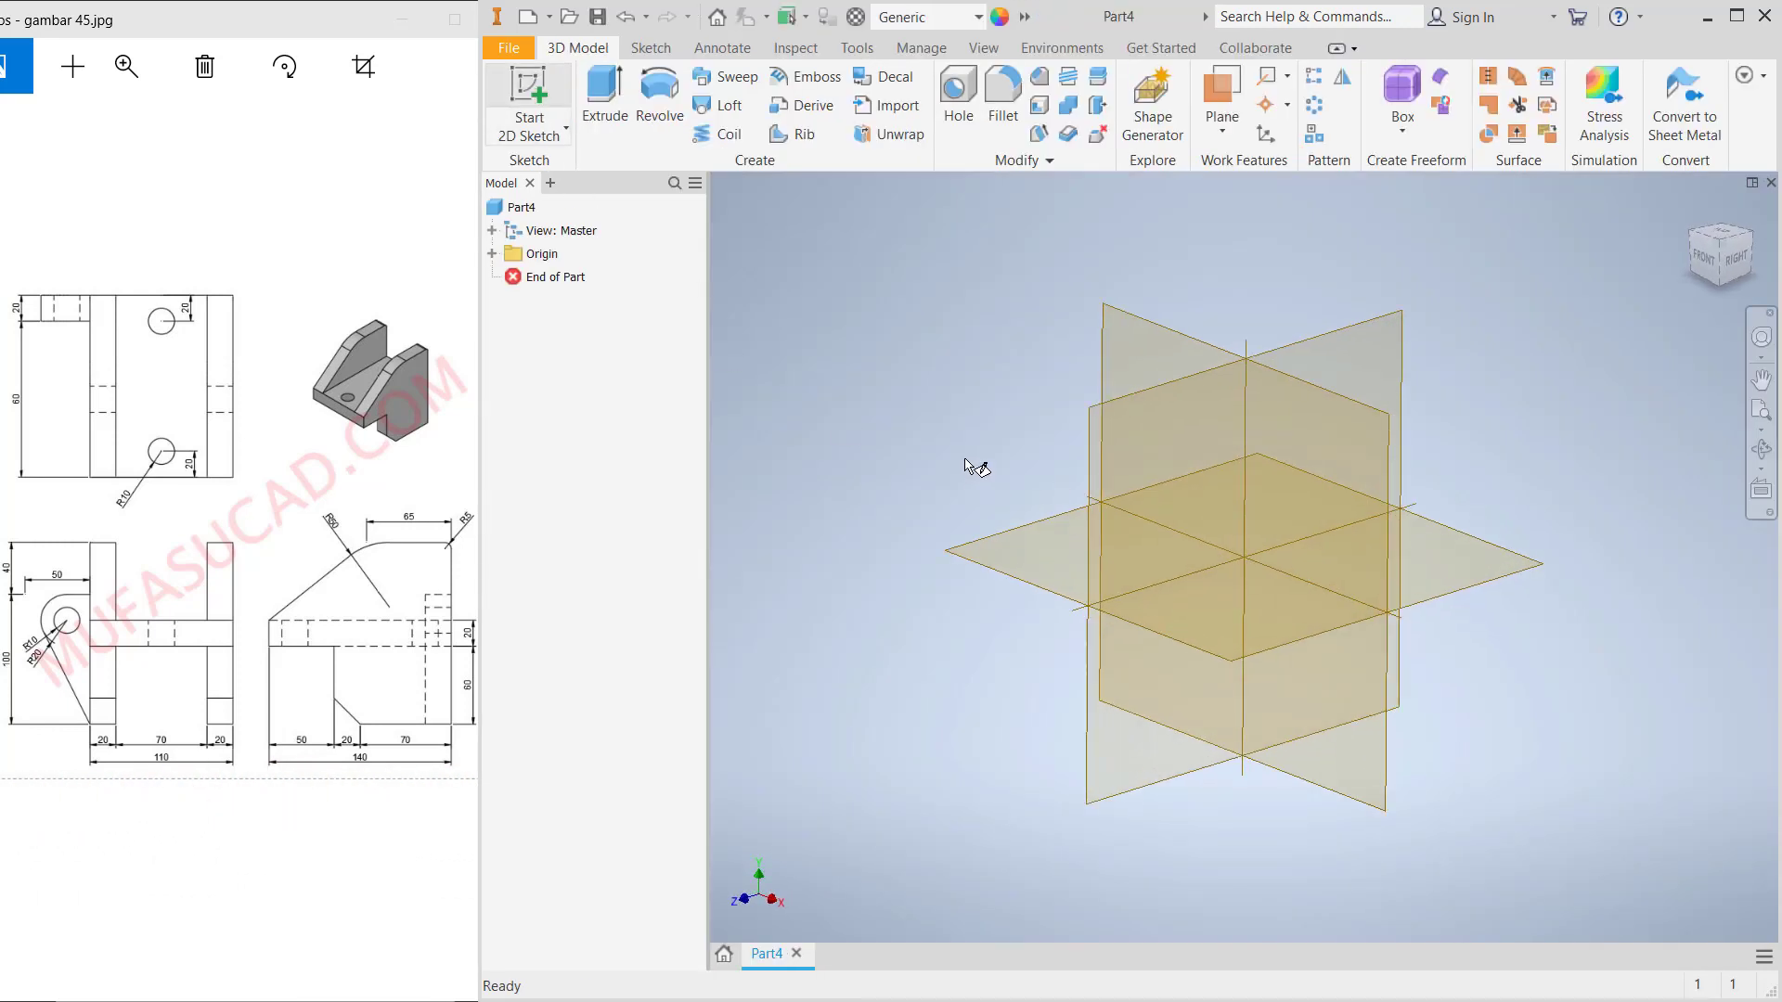
left_click(1371, 332)
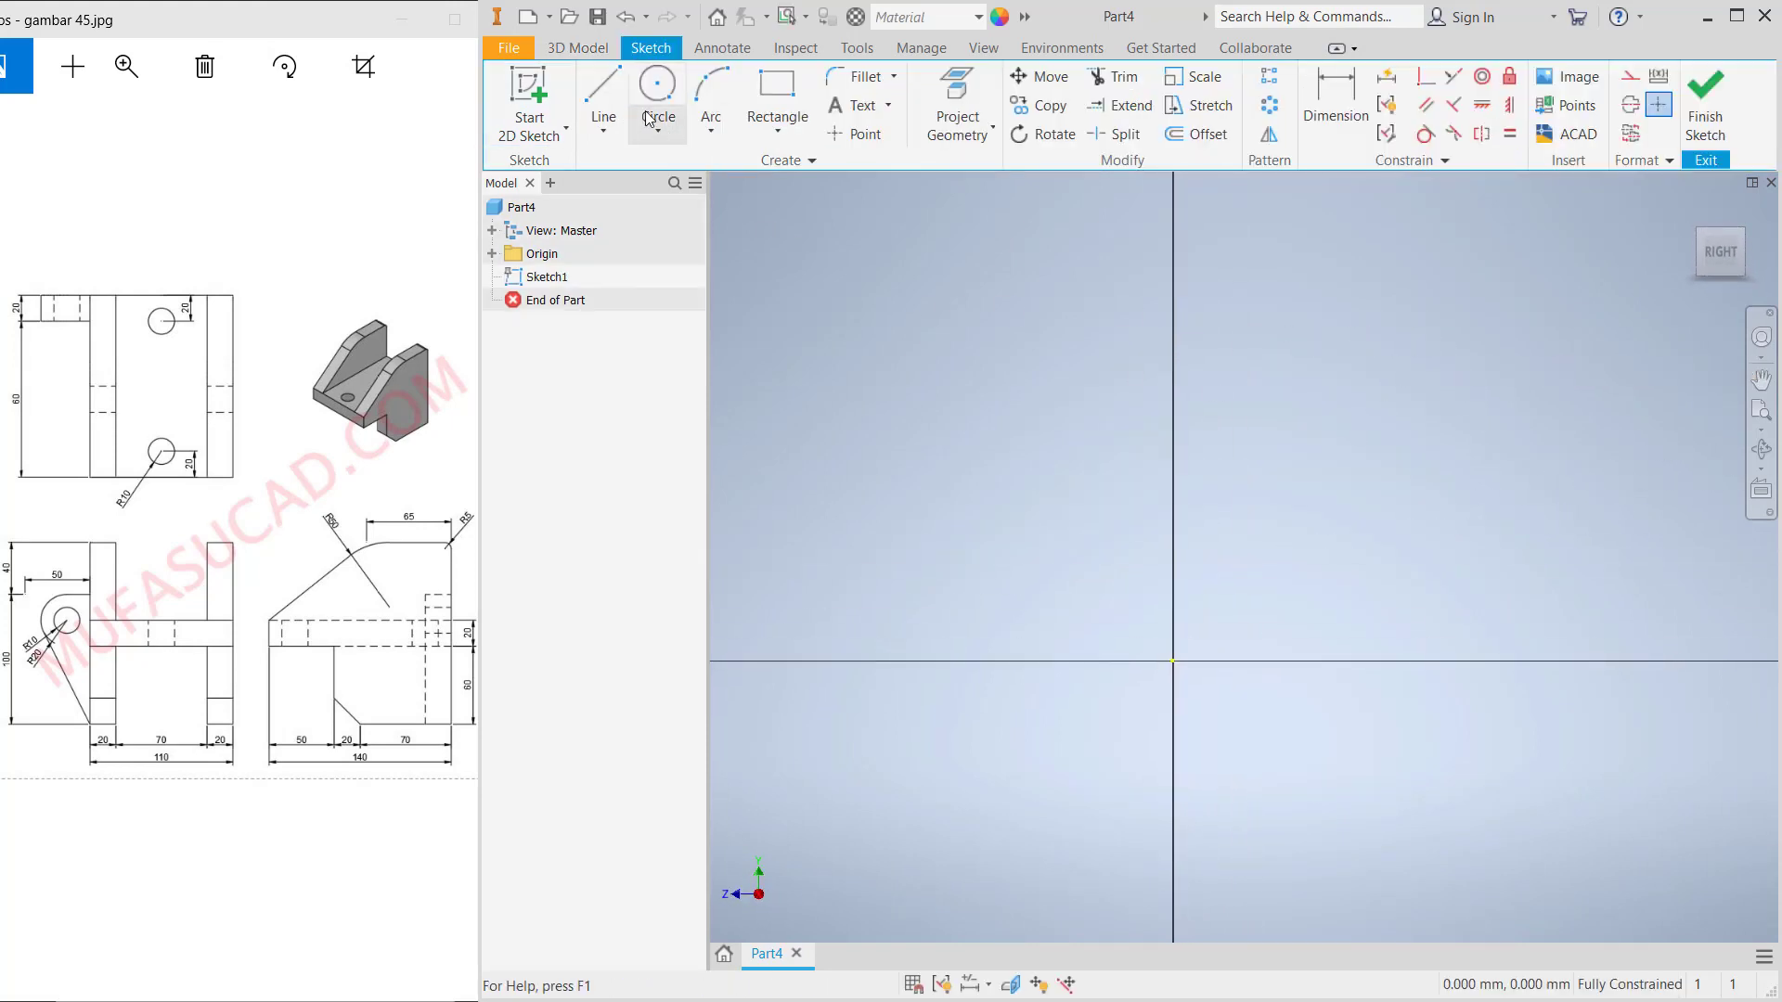
Sketch a closed seven-line side profile from the origin, about 20.6 mm along the base, with a sloped upper edge and a small stepped nose
left_click(603, 98)
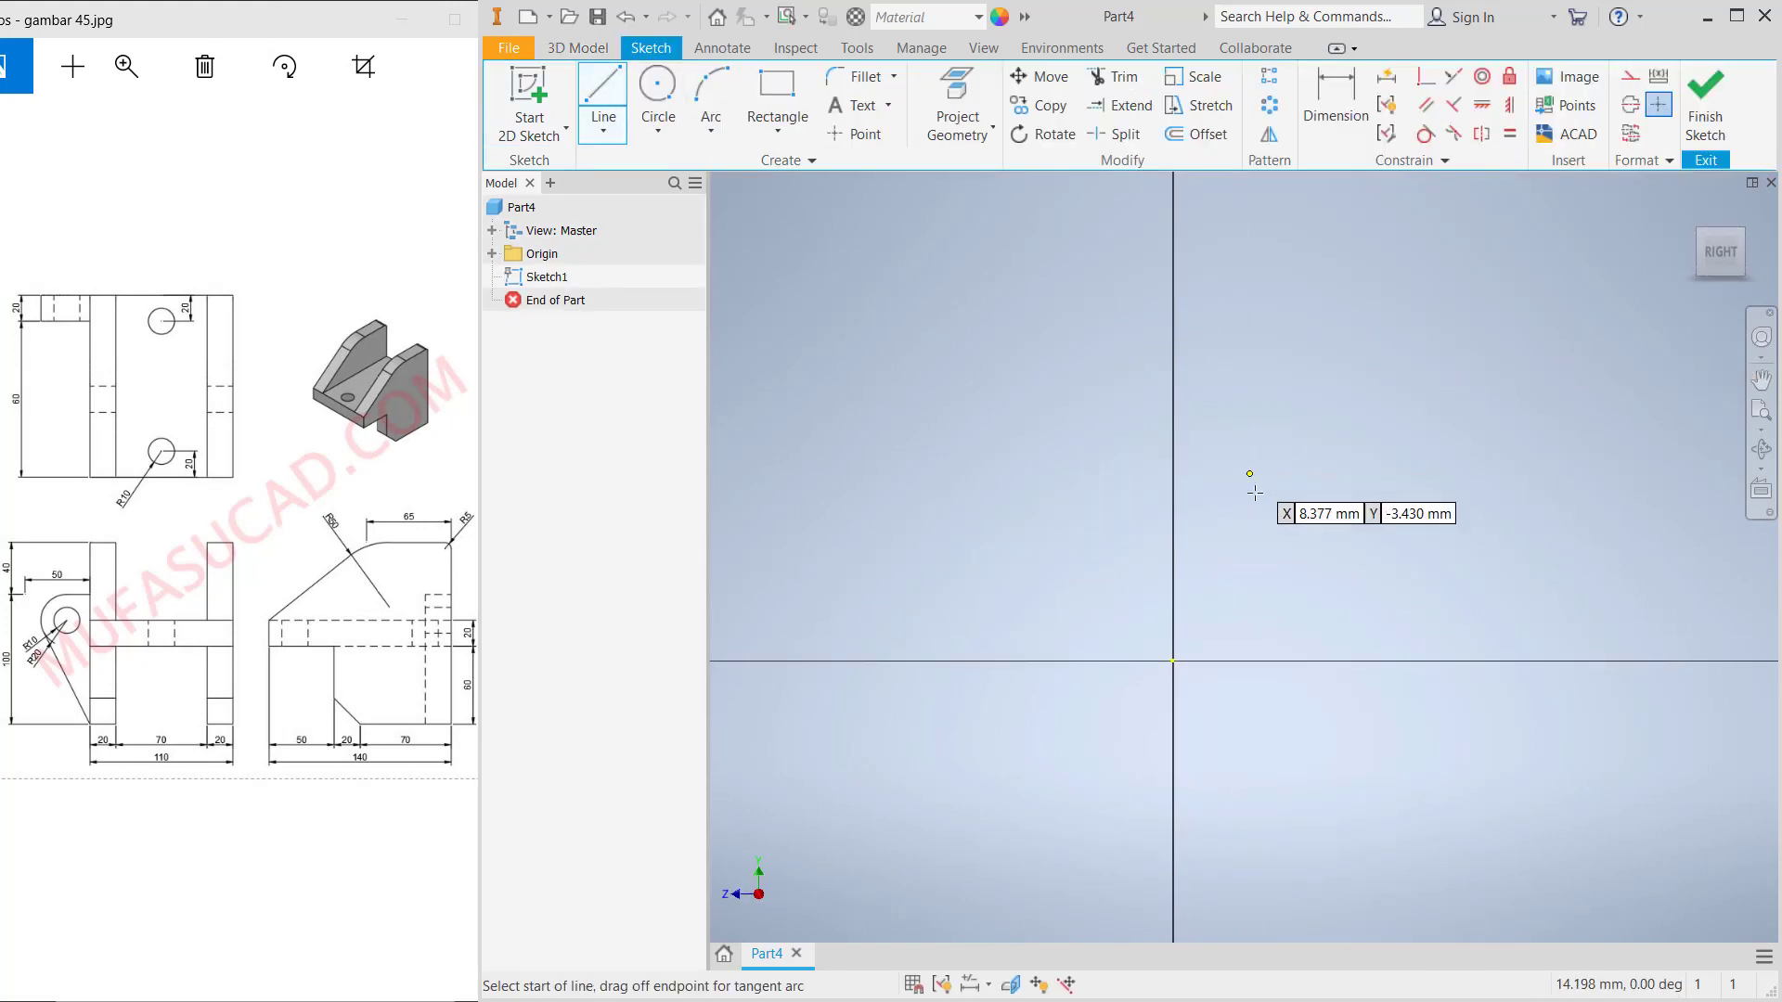
left_click(1173, 661)
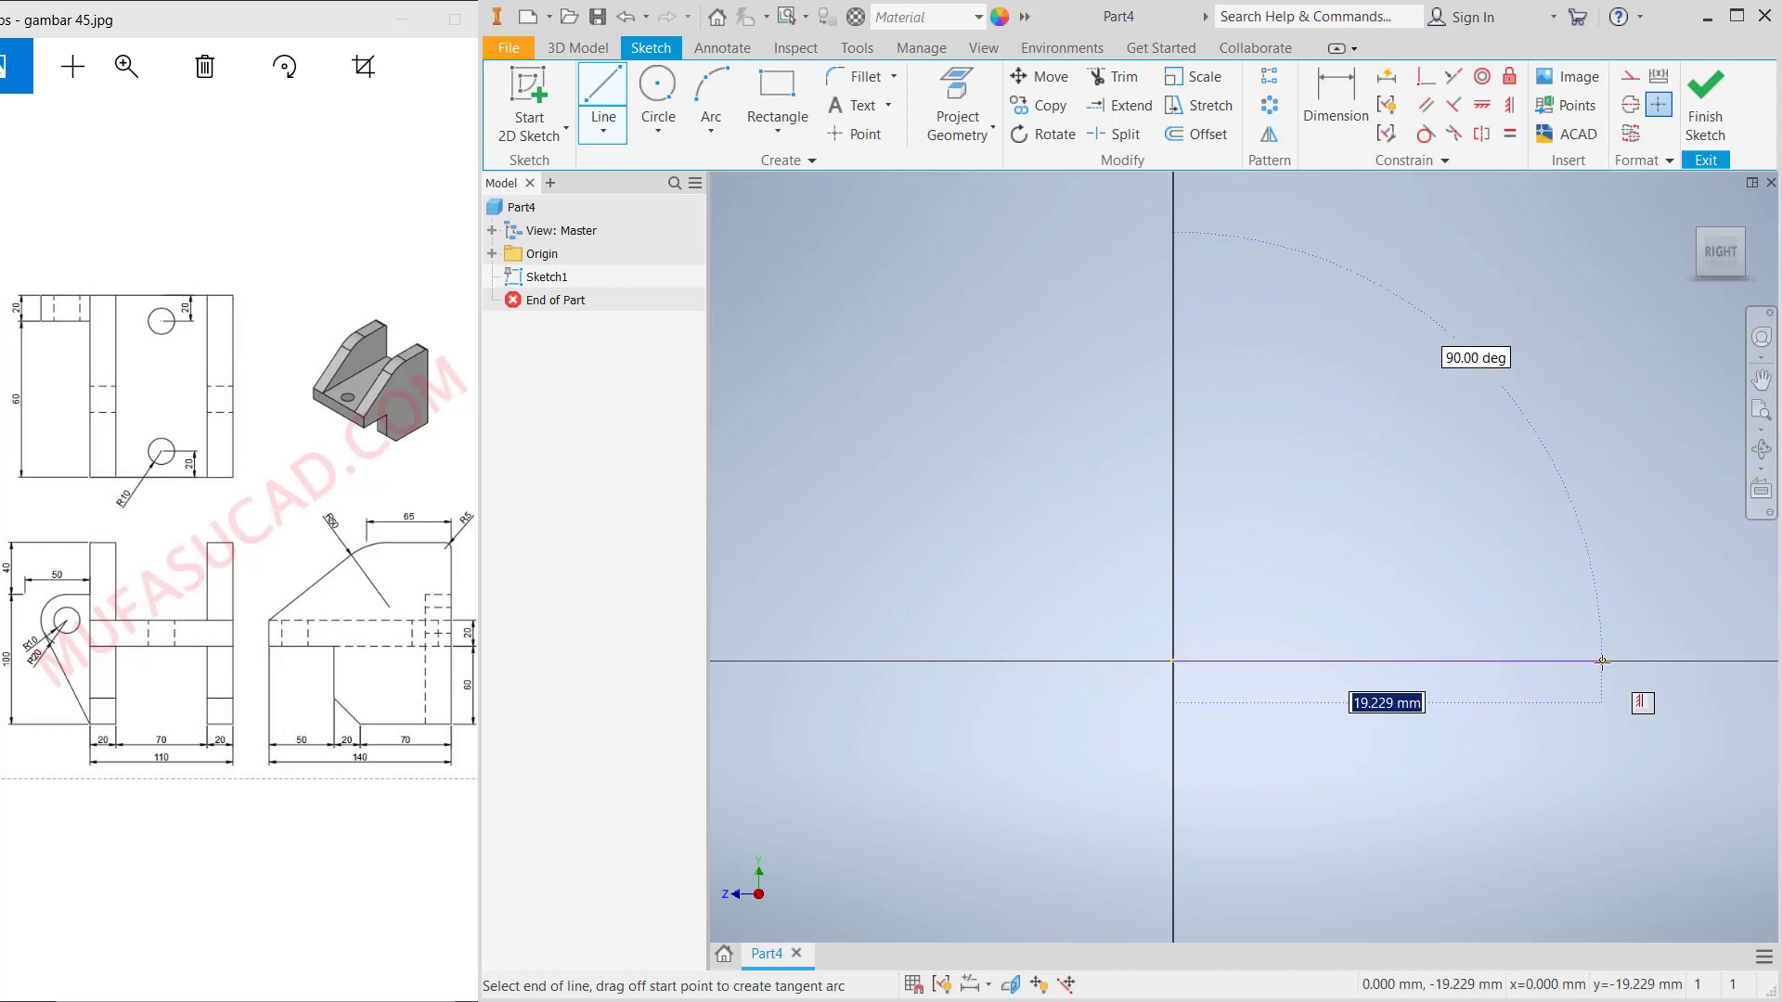
left_click(1632, 661)
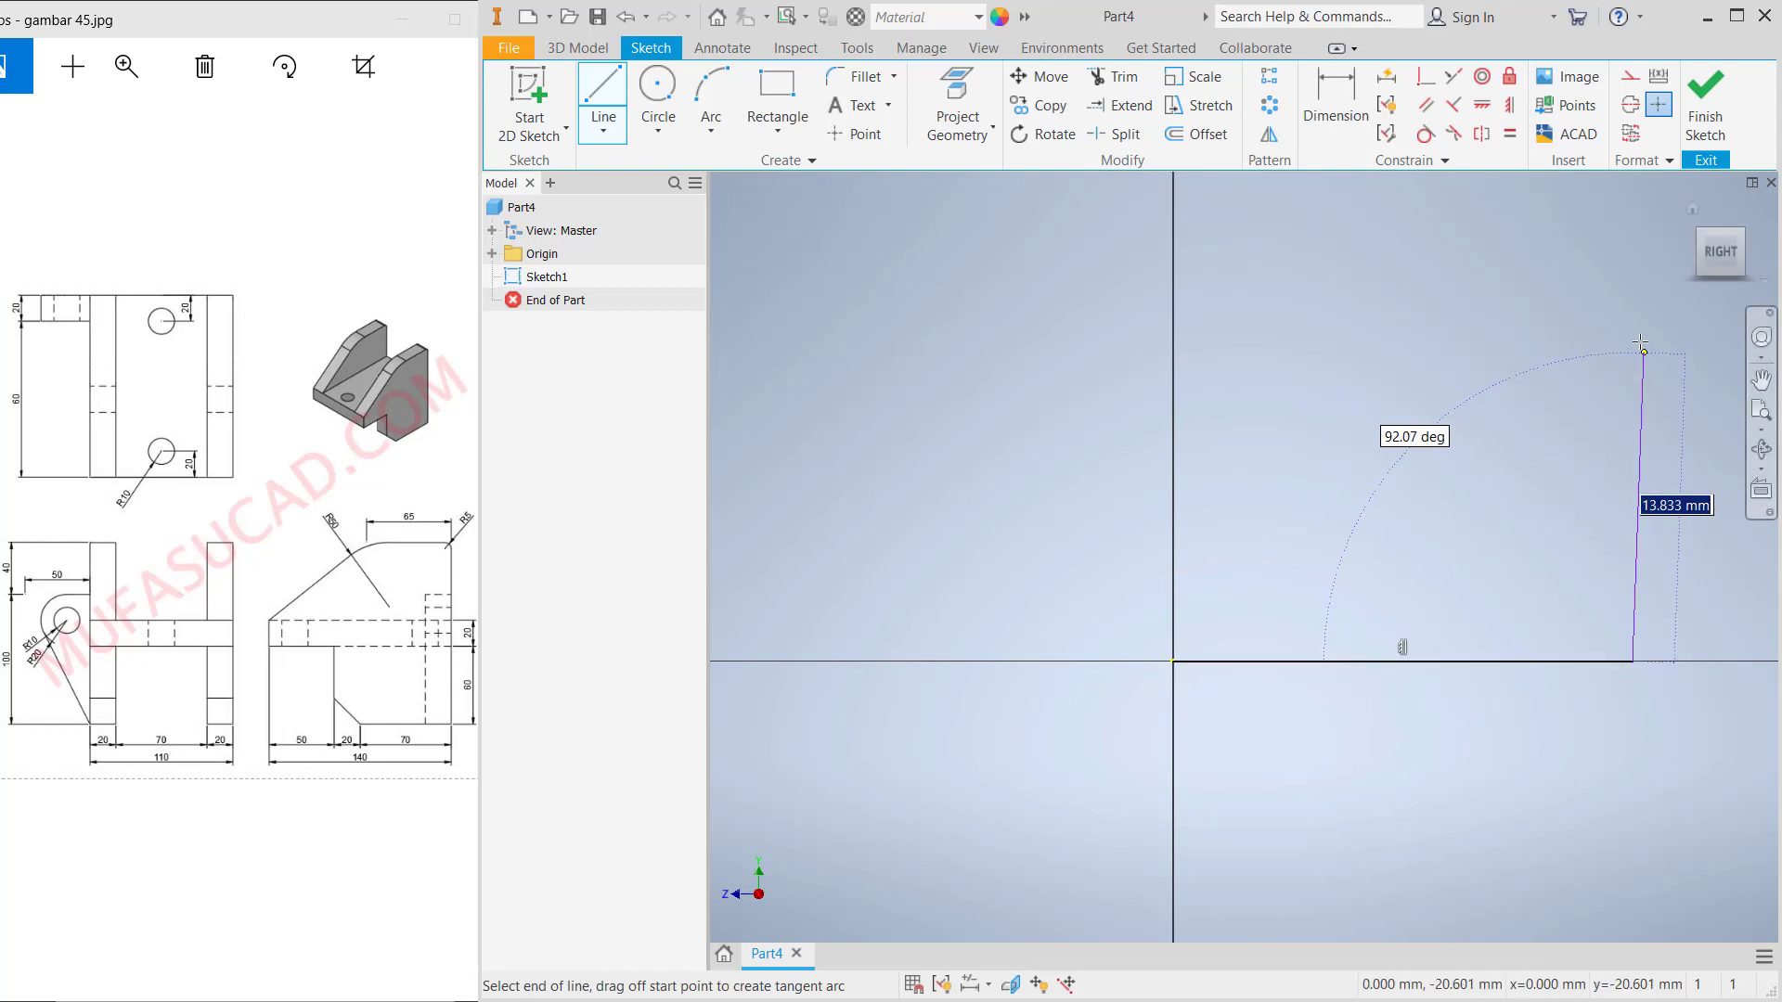
left_click(1633, 294)
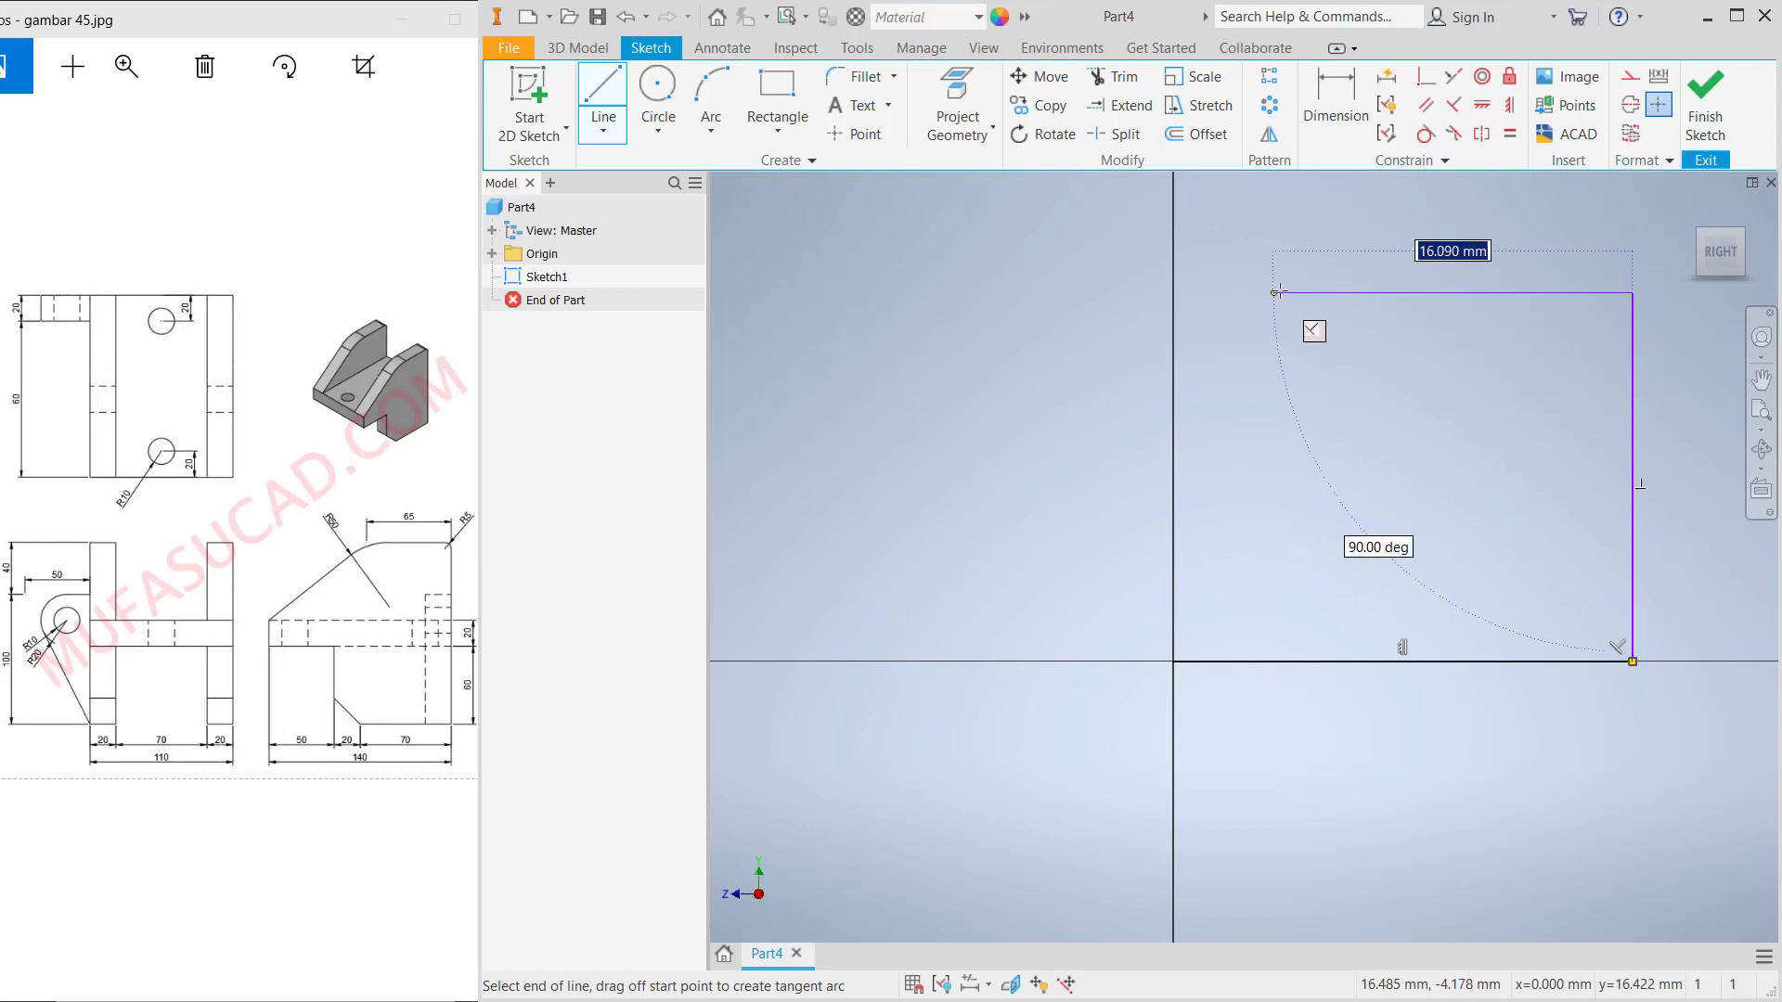
left_click(1281, 293)
left_click(1019, 462)
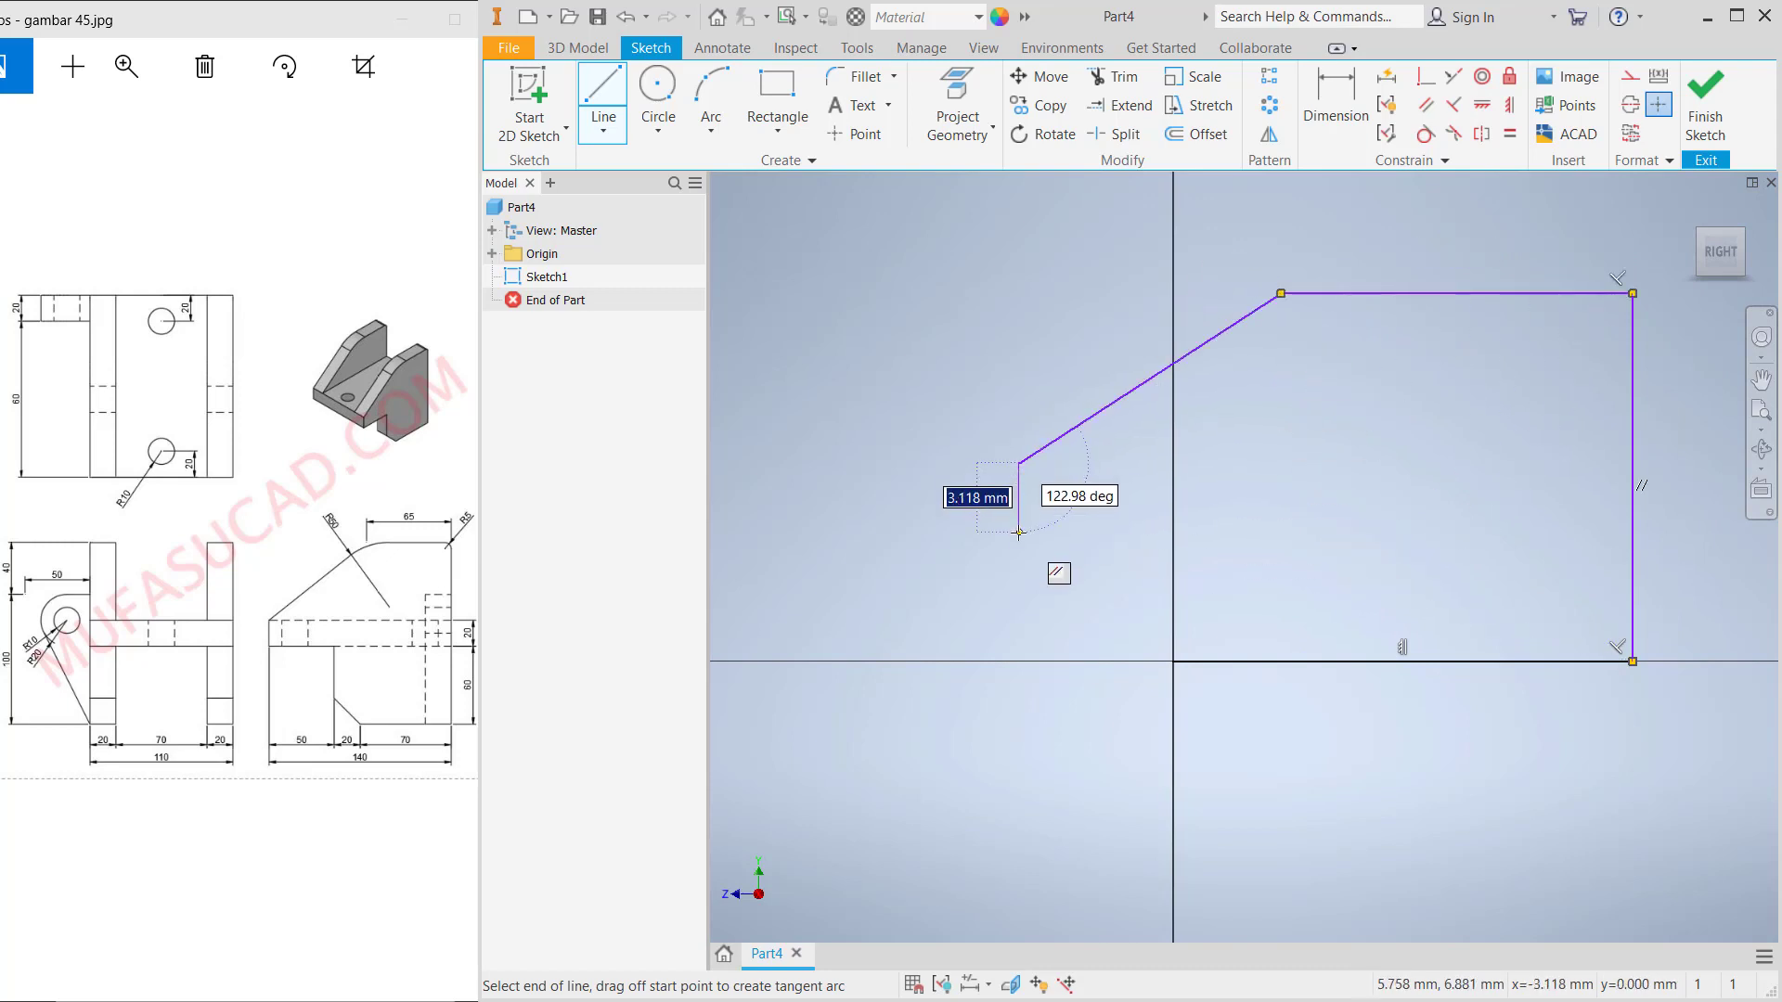
left_click(1019, 533)
left_click(1173, 533)
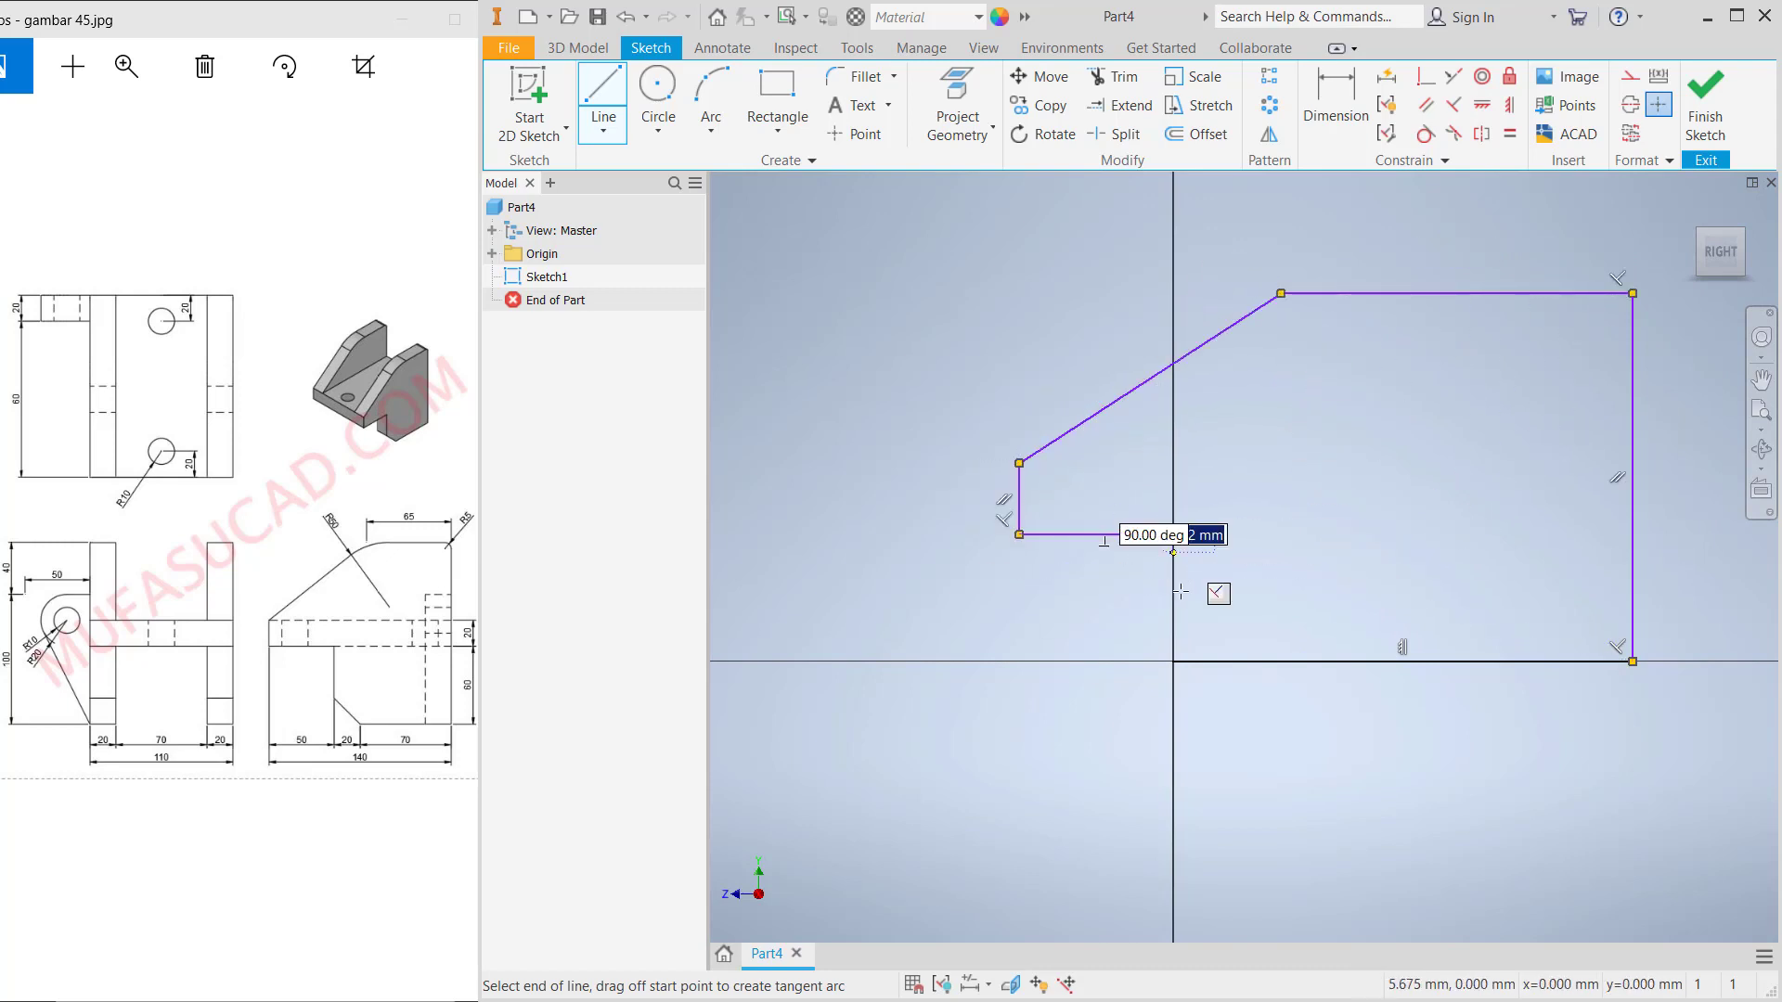
left_click(1173, 662)
Dimension the profile's bottom edge to 90 mm
scroll(1411, 520, "up", 2)
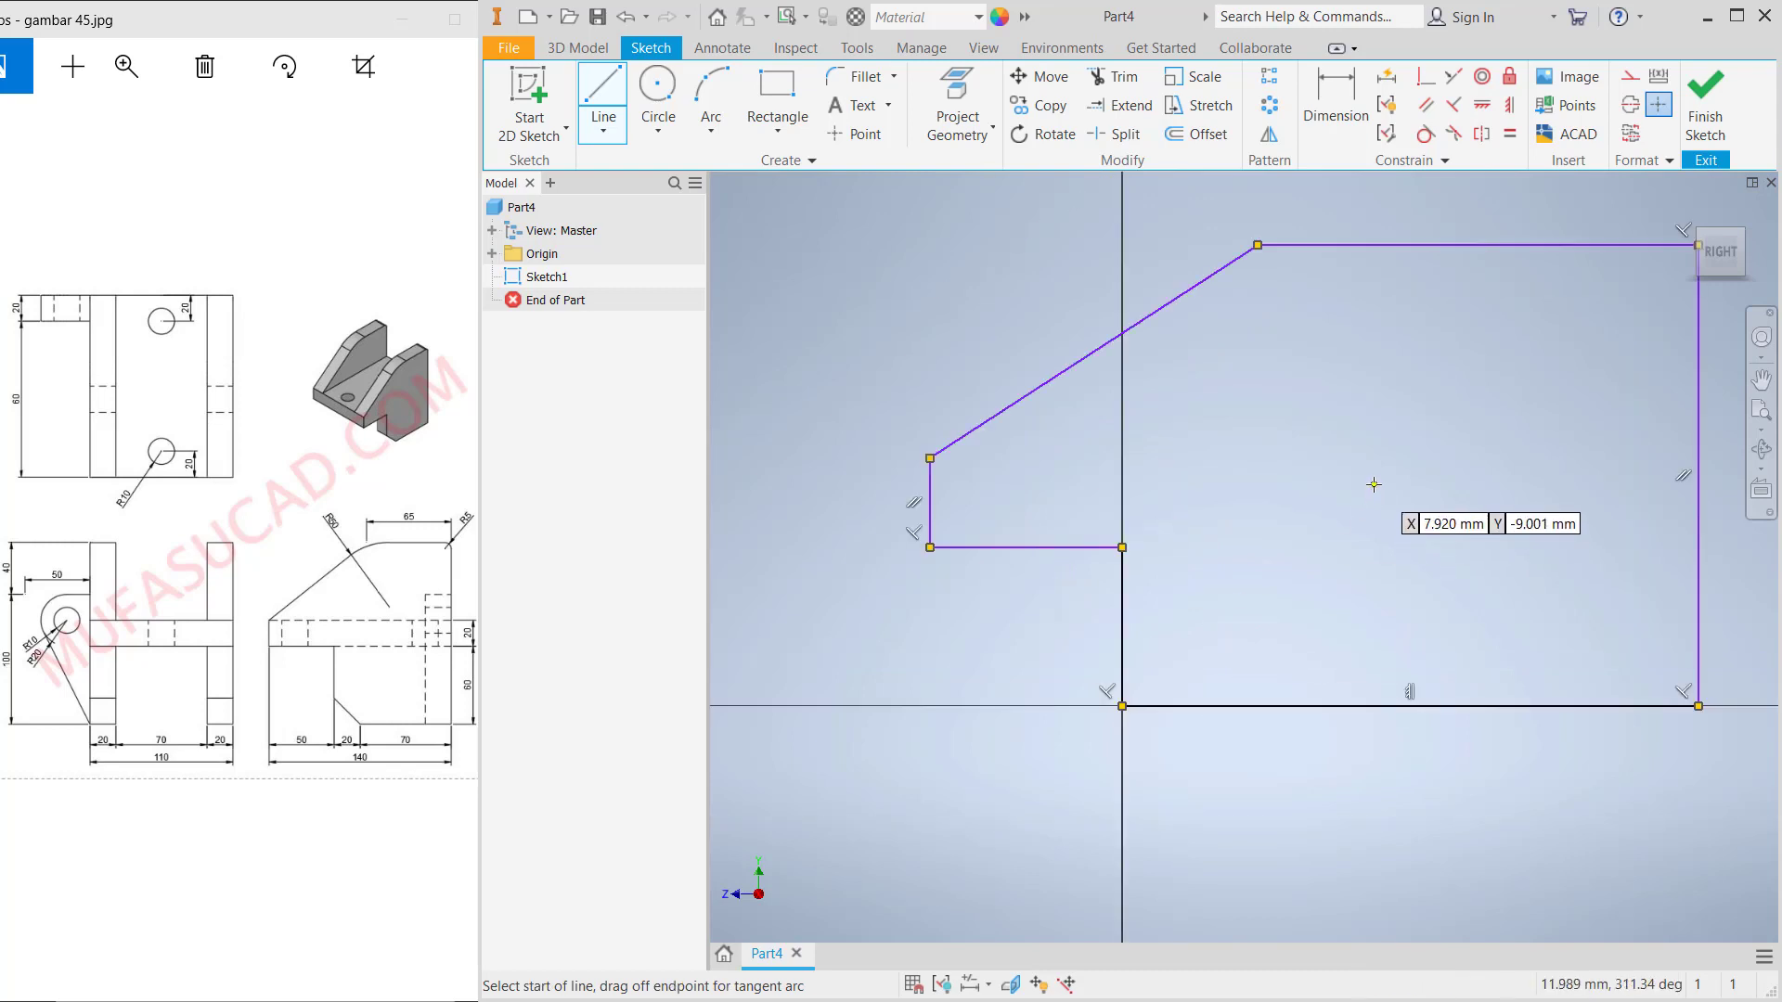
scroll(1492, 521, "down", 4)
middle_click_drag(1412, 509, 1304, 534)
key("d")
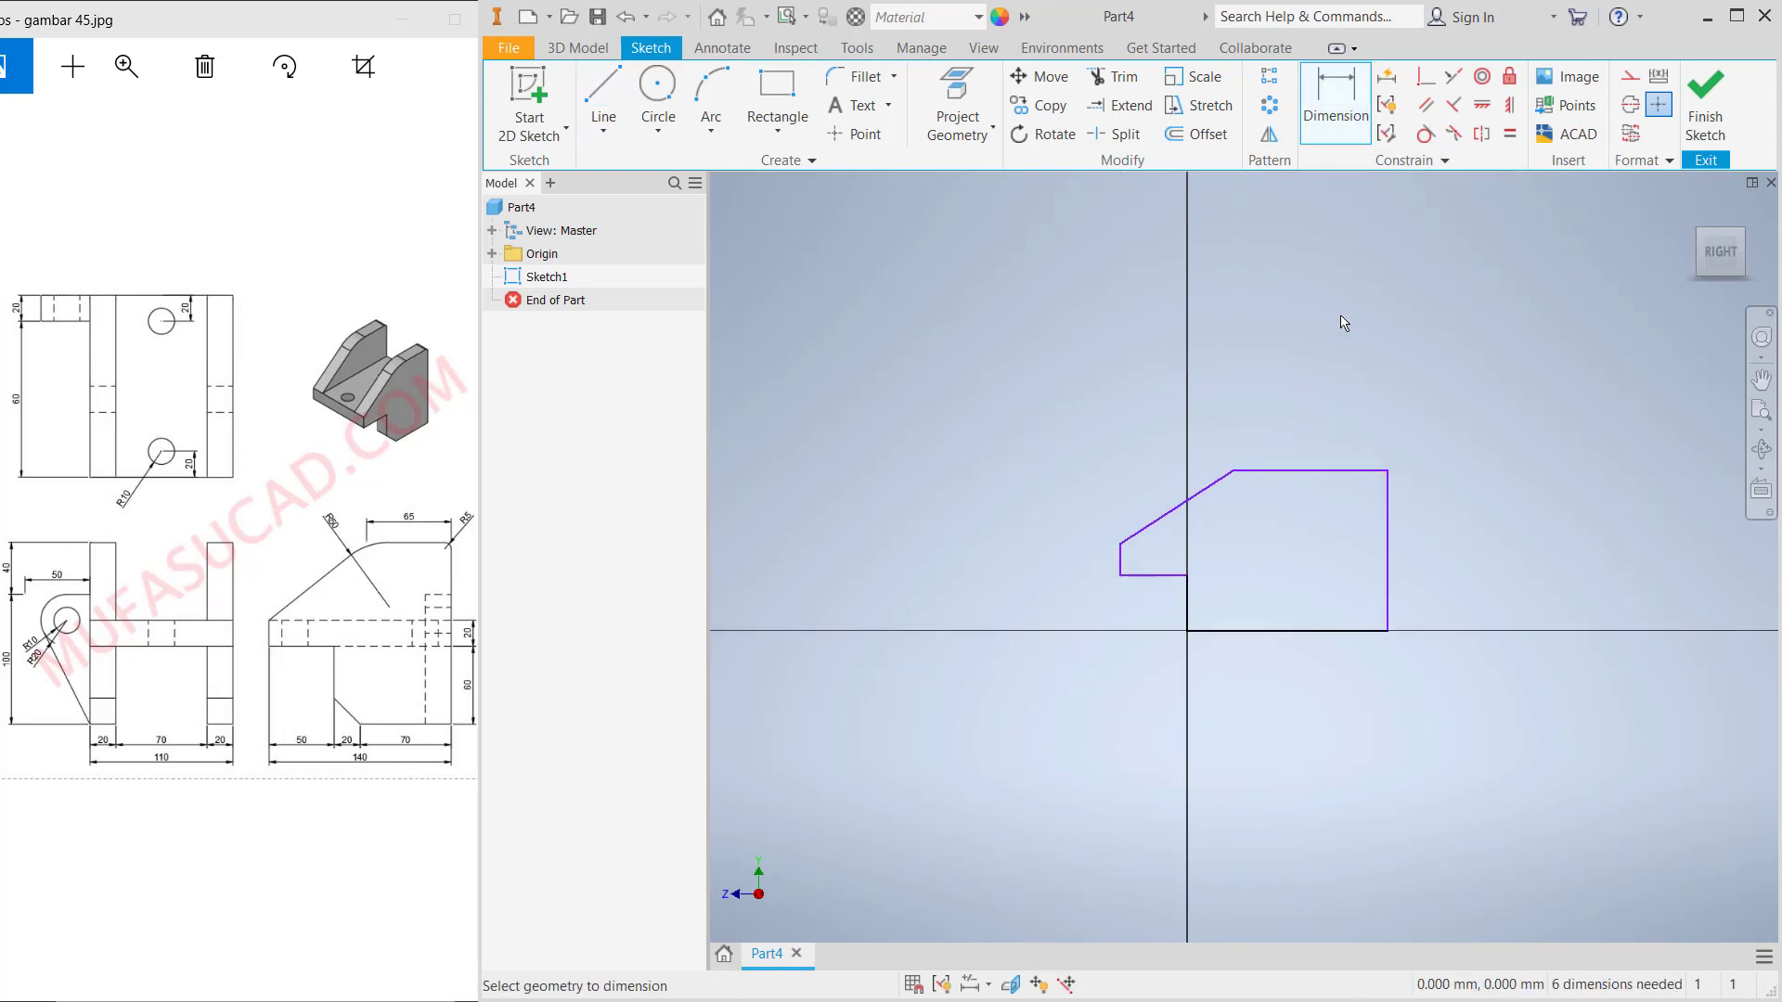
middle_click_drag(1333, 412, 1082, 429)
left_click(1072, 652)
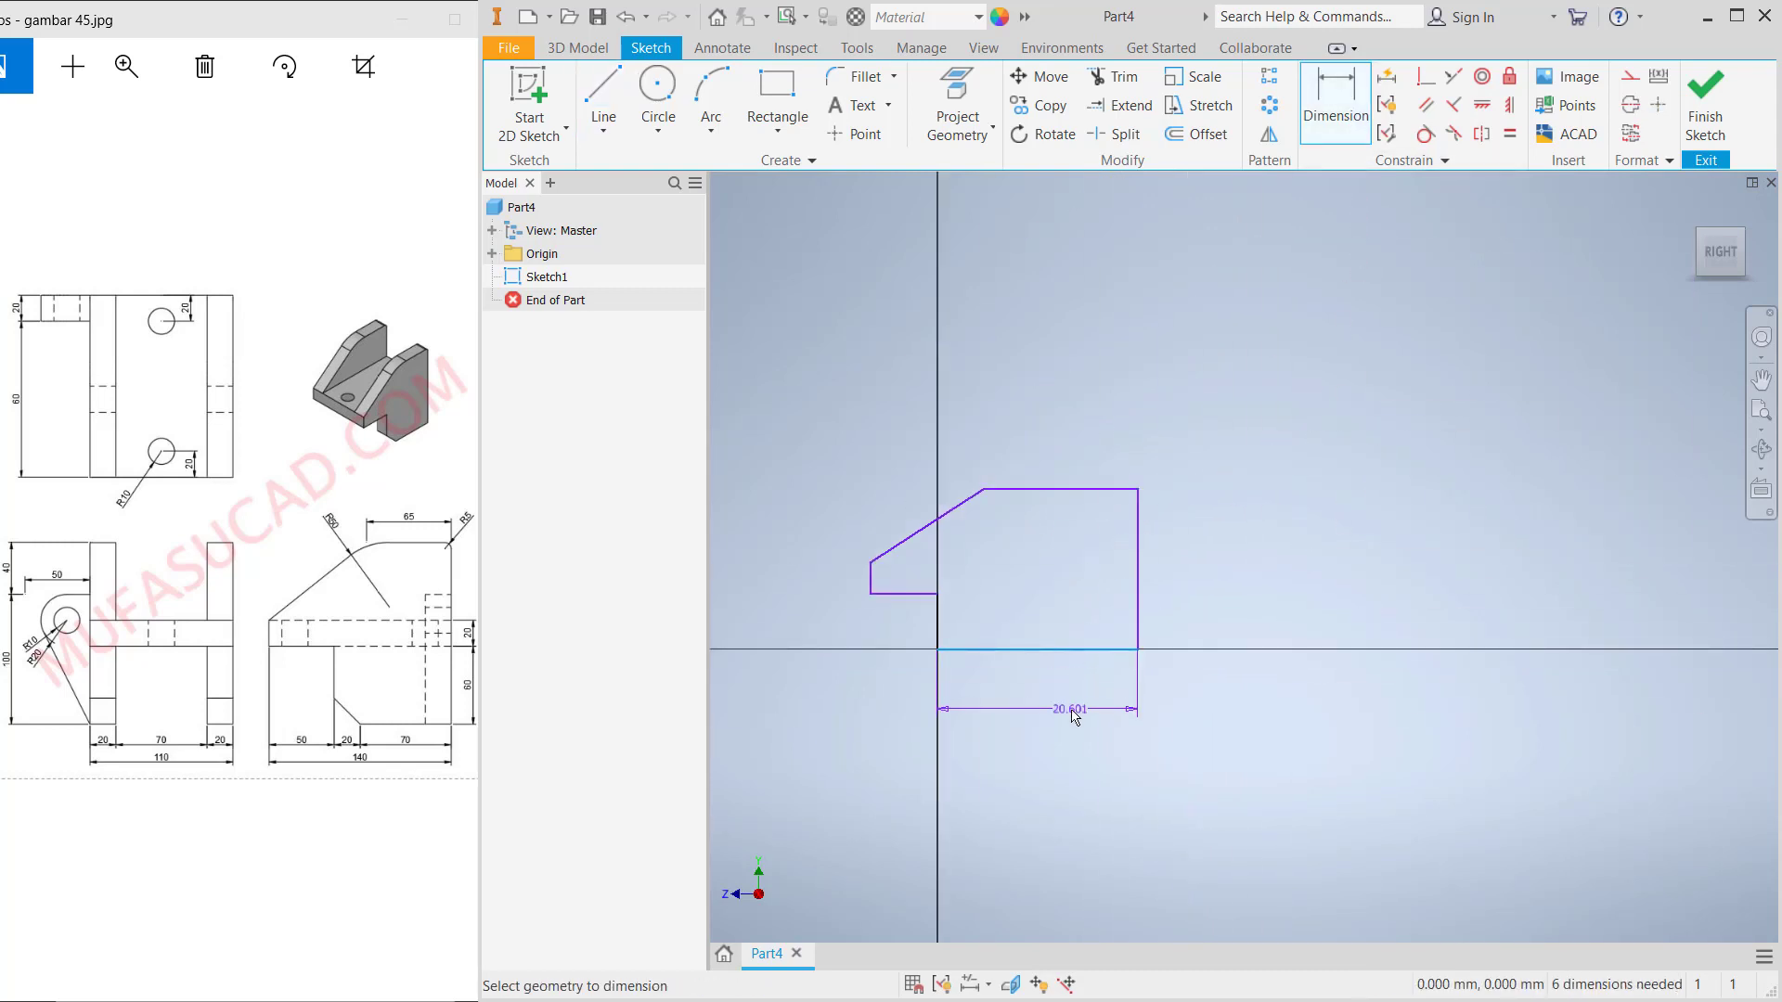
left_click(1067, 709)
type("90")
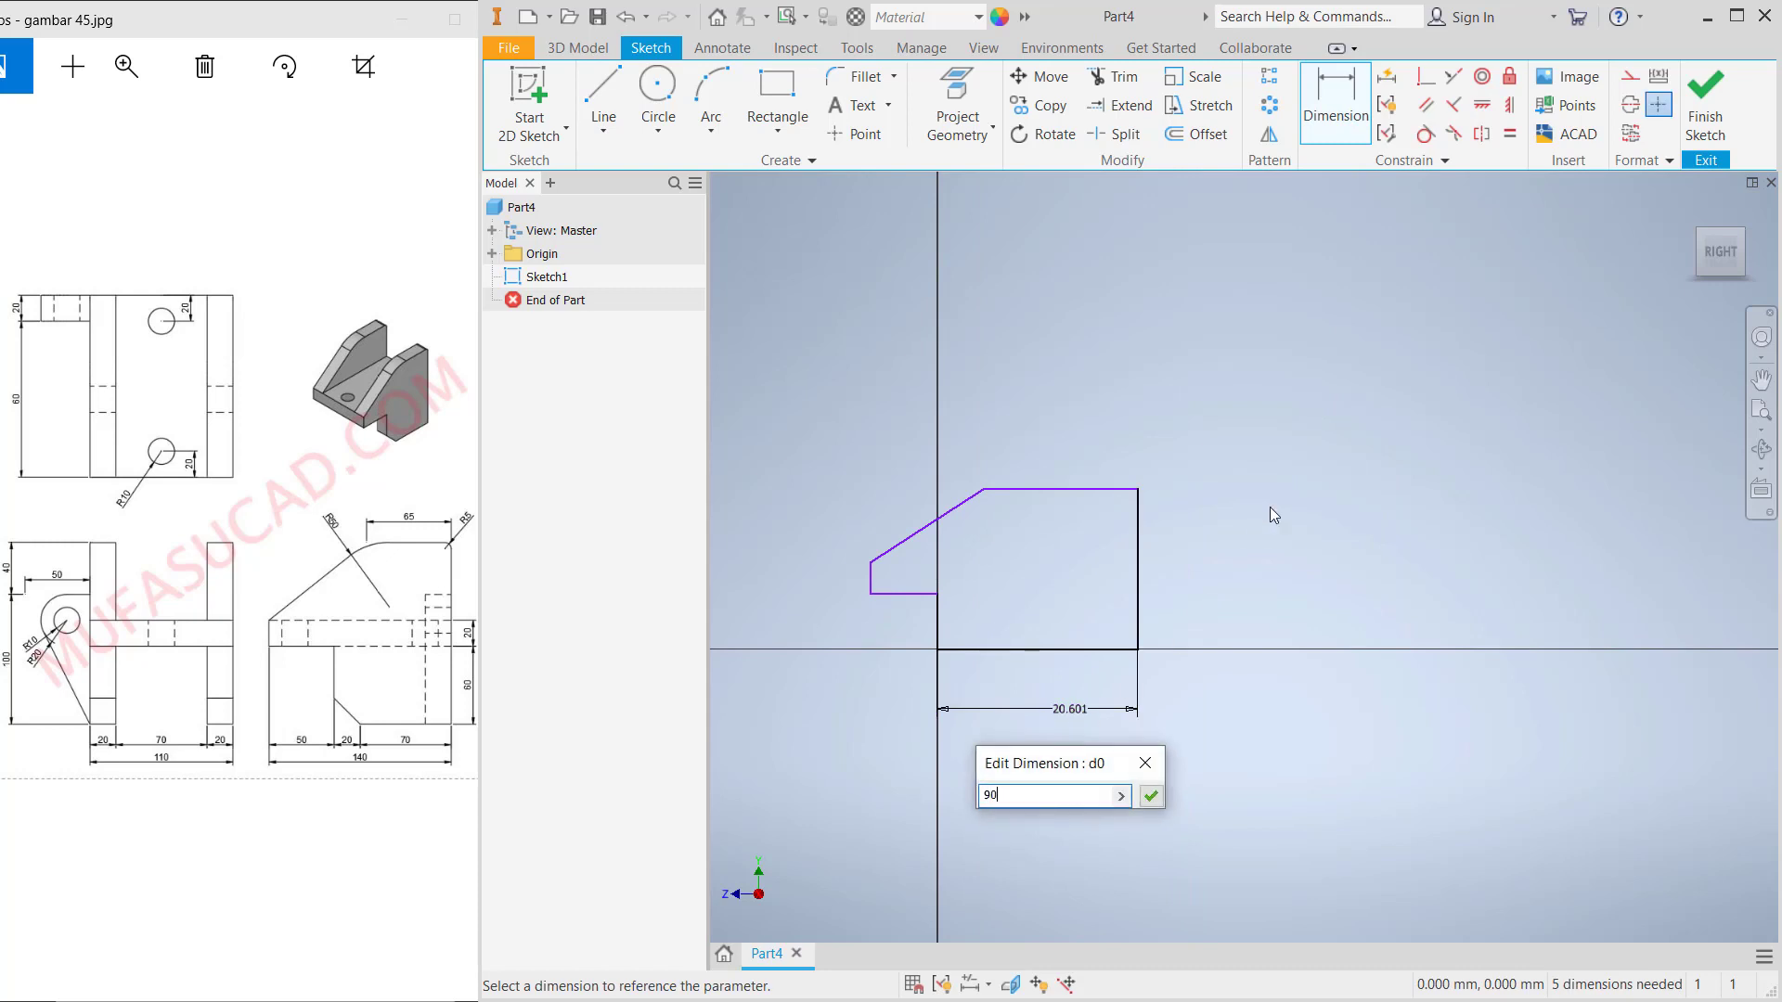
key("Return")
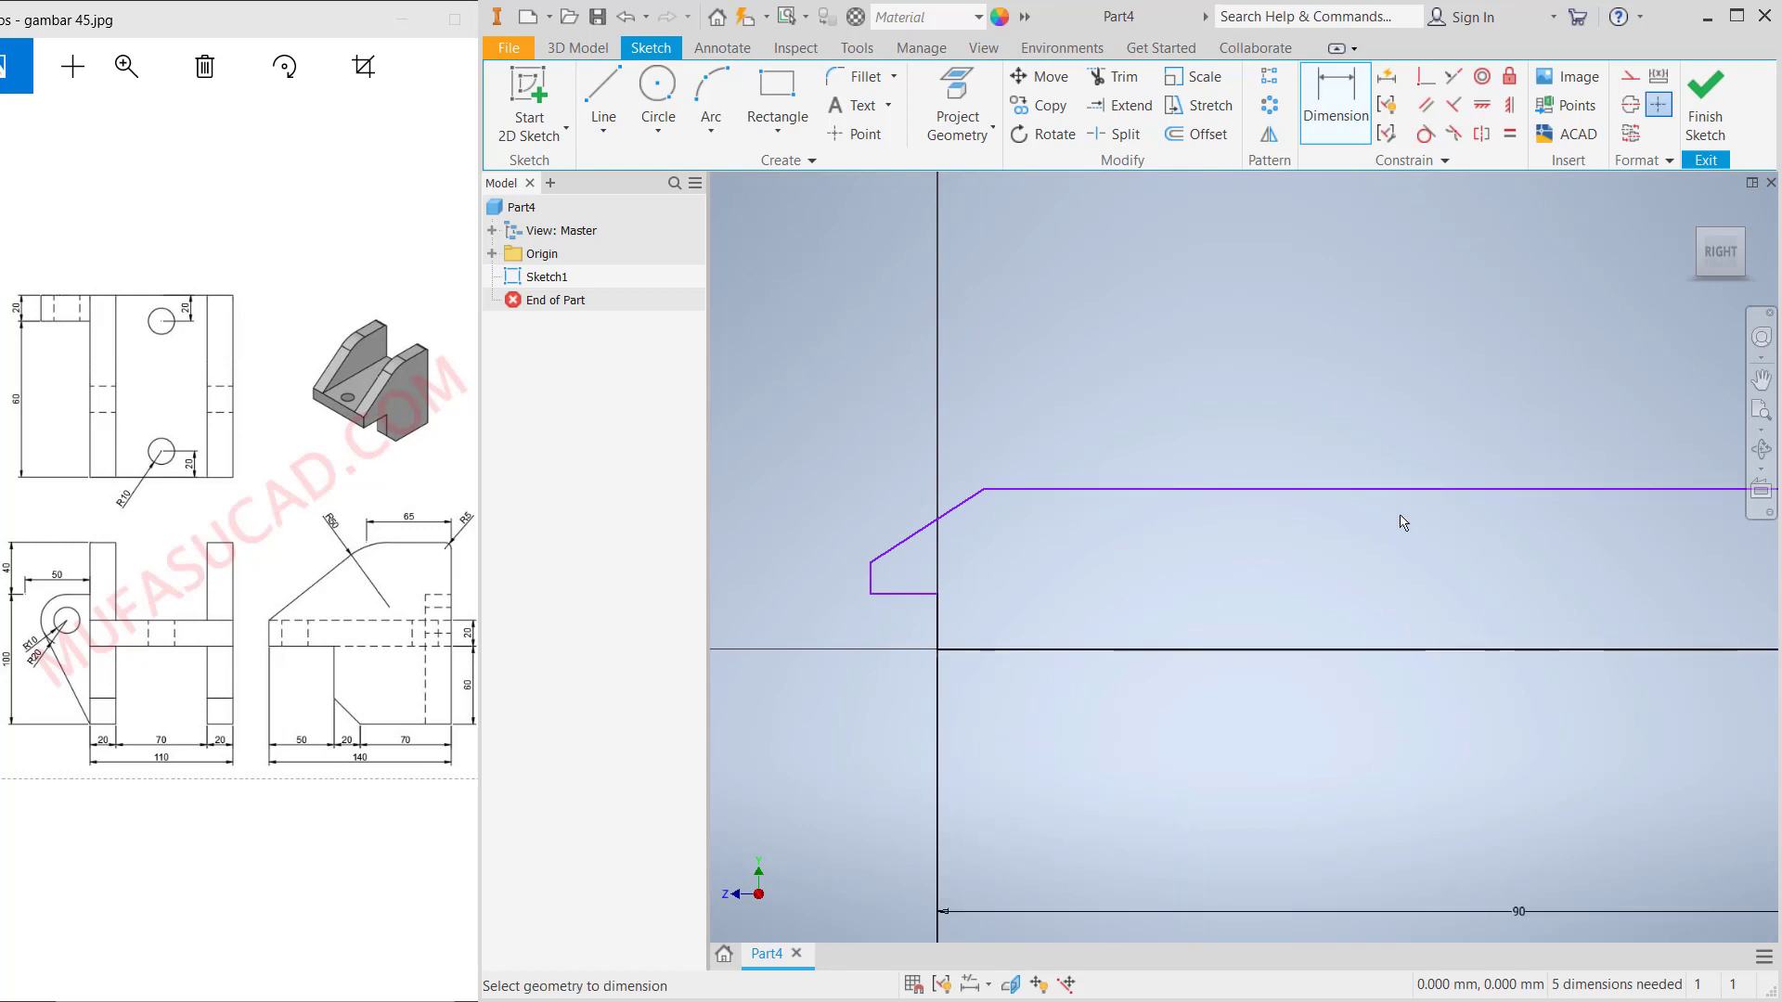
Dimension the profile's full-height vertical edge to 140 mm
scroll(1401, 520, "down", 3)
mouse_move(1401, 521)
middle_mouse_down()
mouse_move(1185, 588)
mouse_move(1199, 594)
middle_mouse_up()
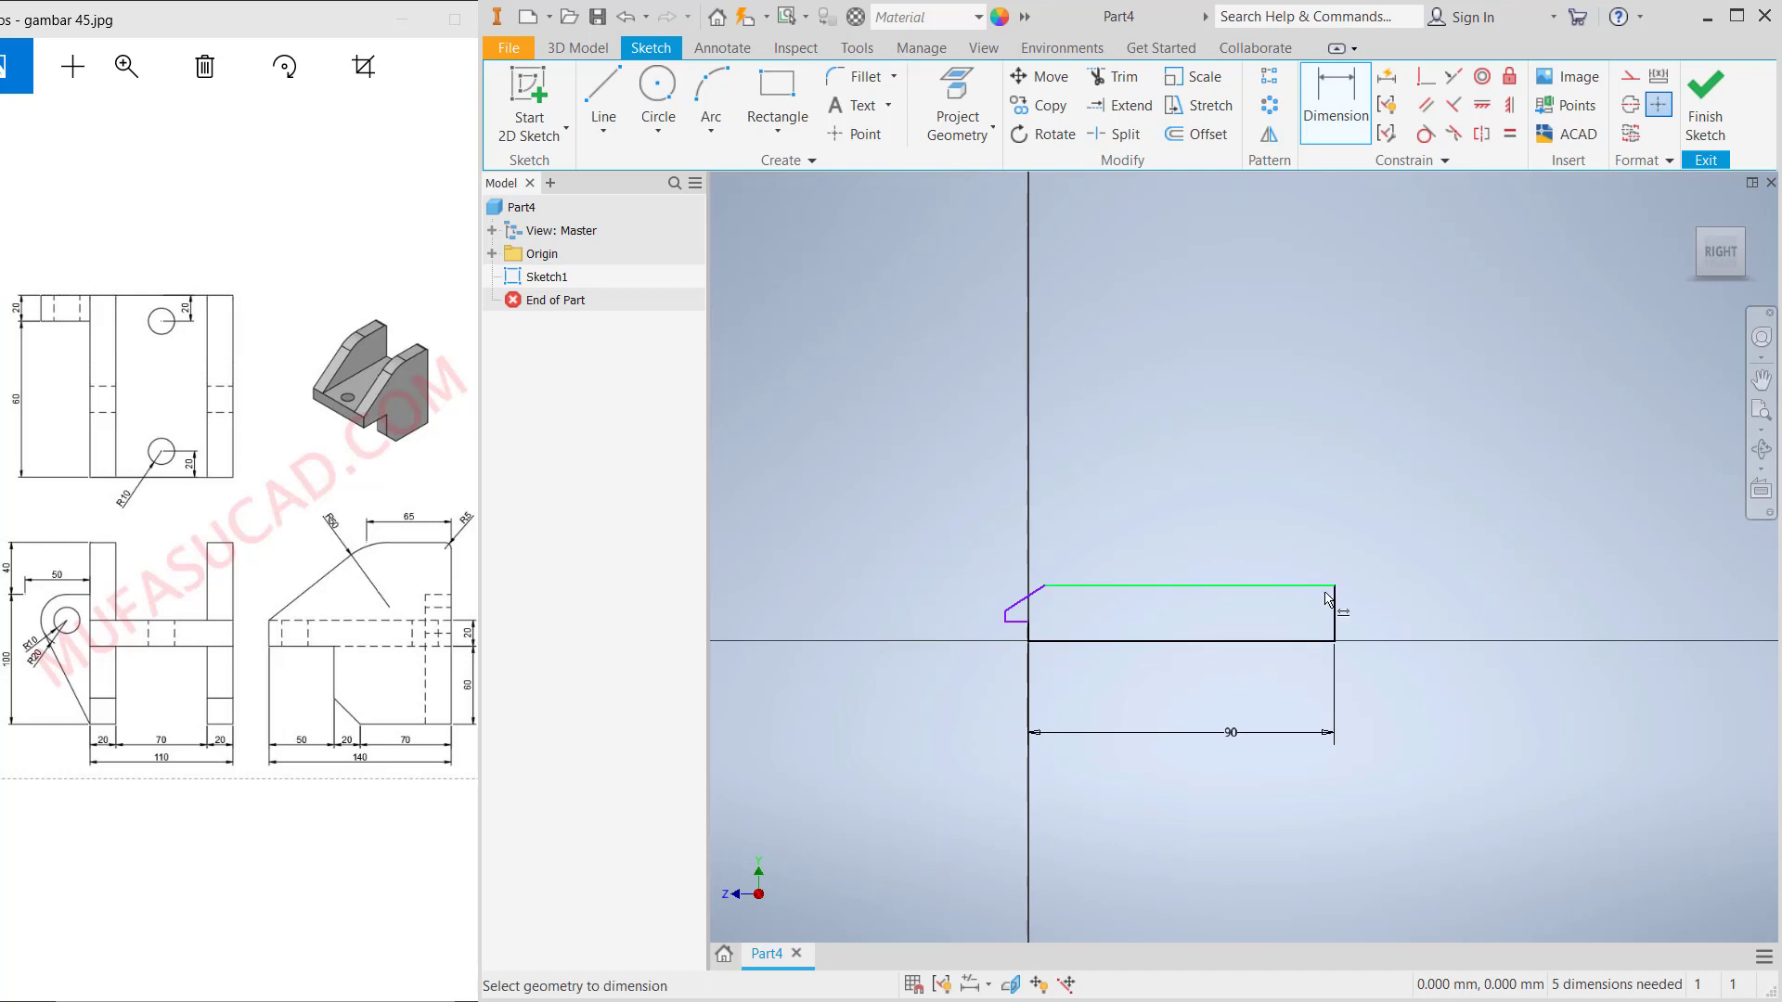
left_click(1340, 613)
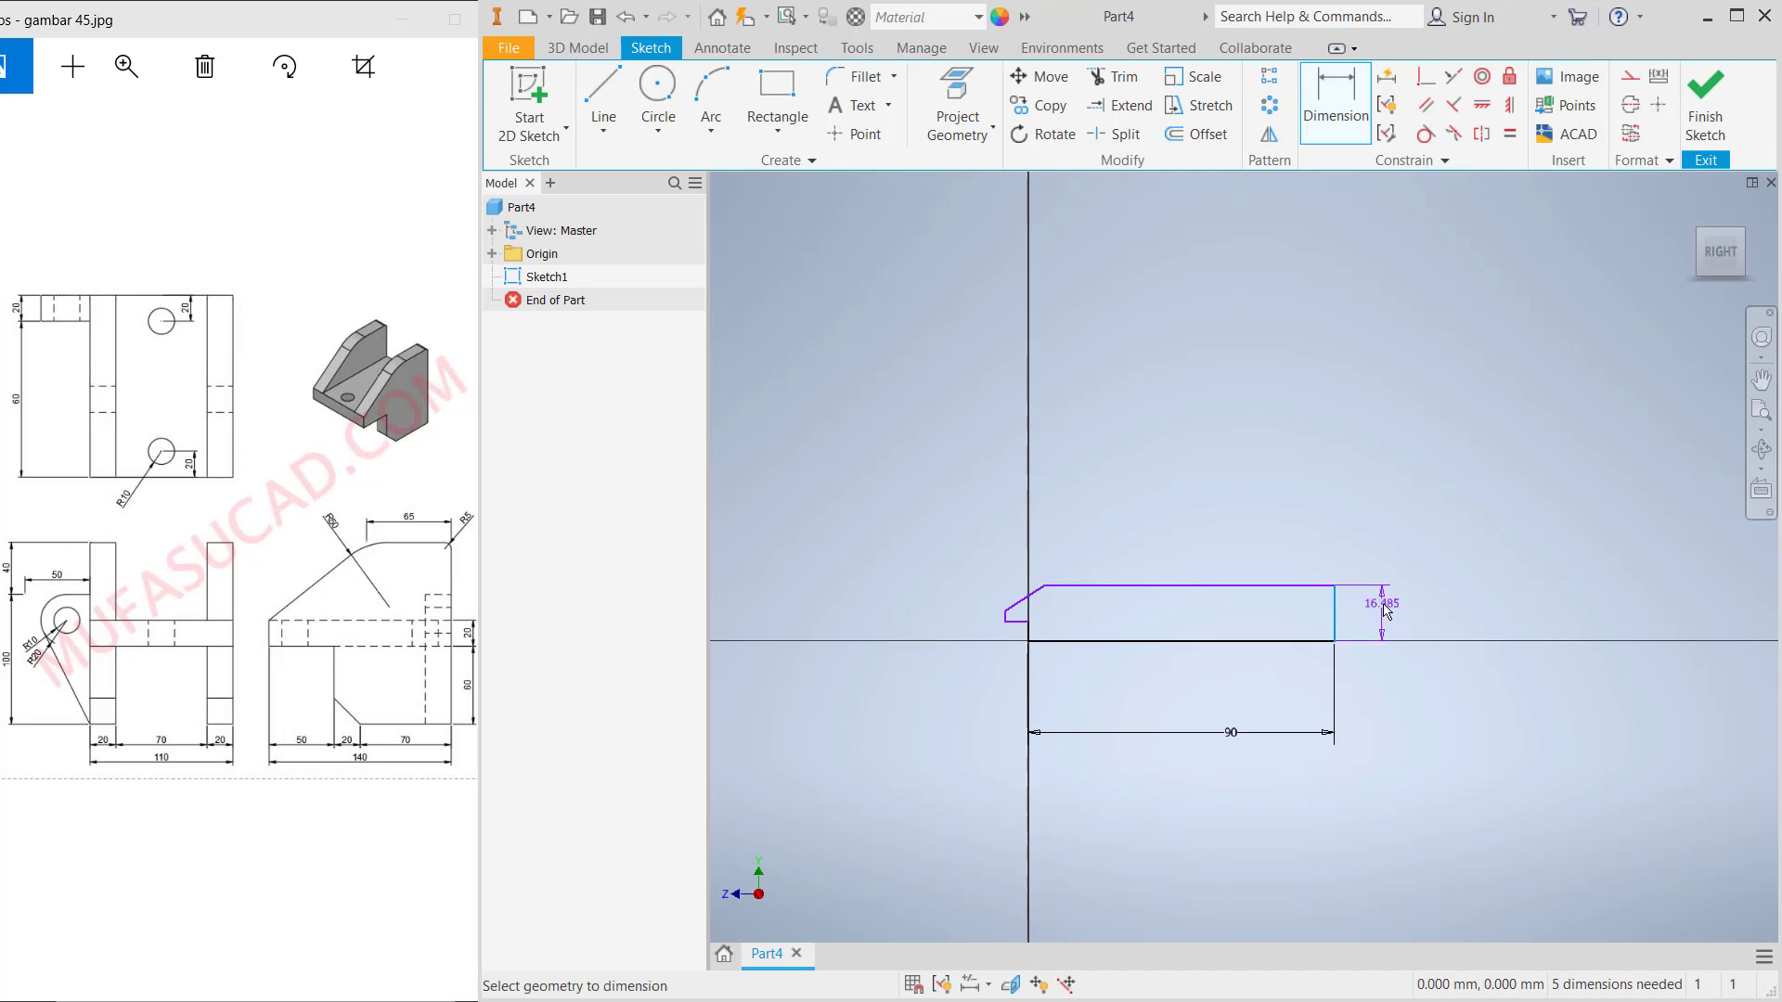
left_click(1381, 605)
type("14")
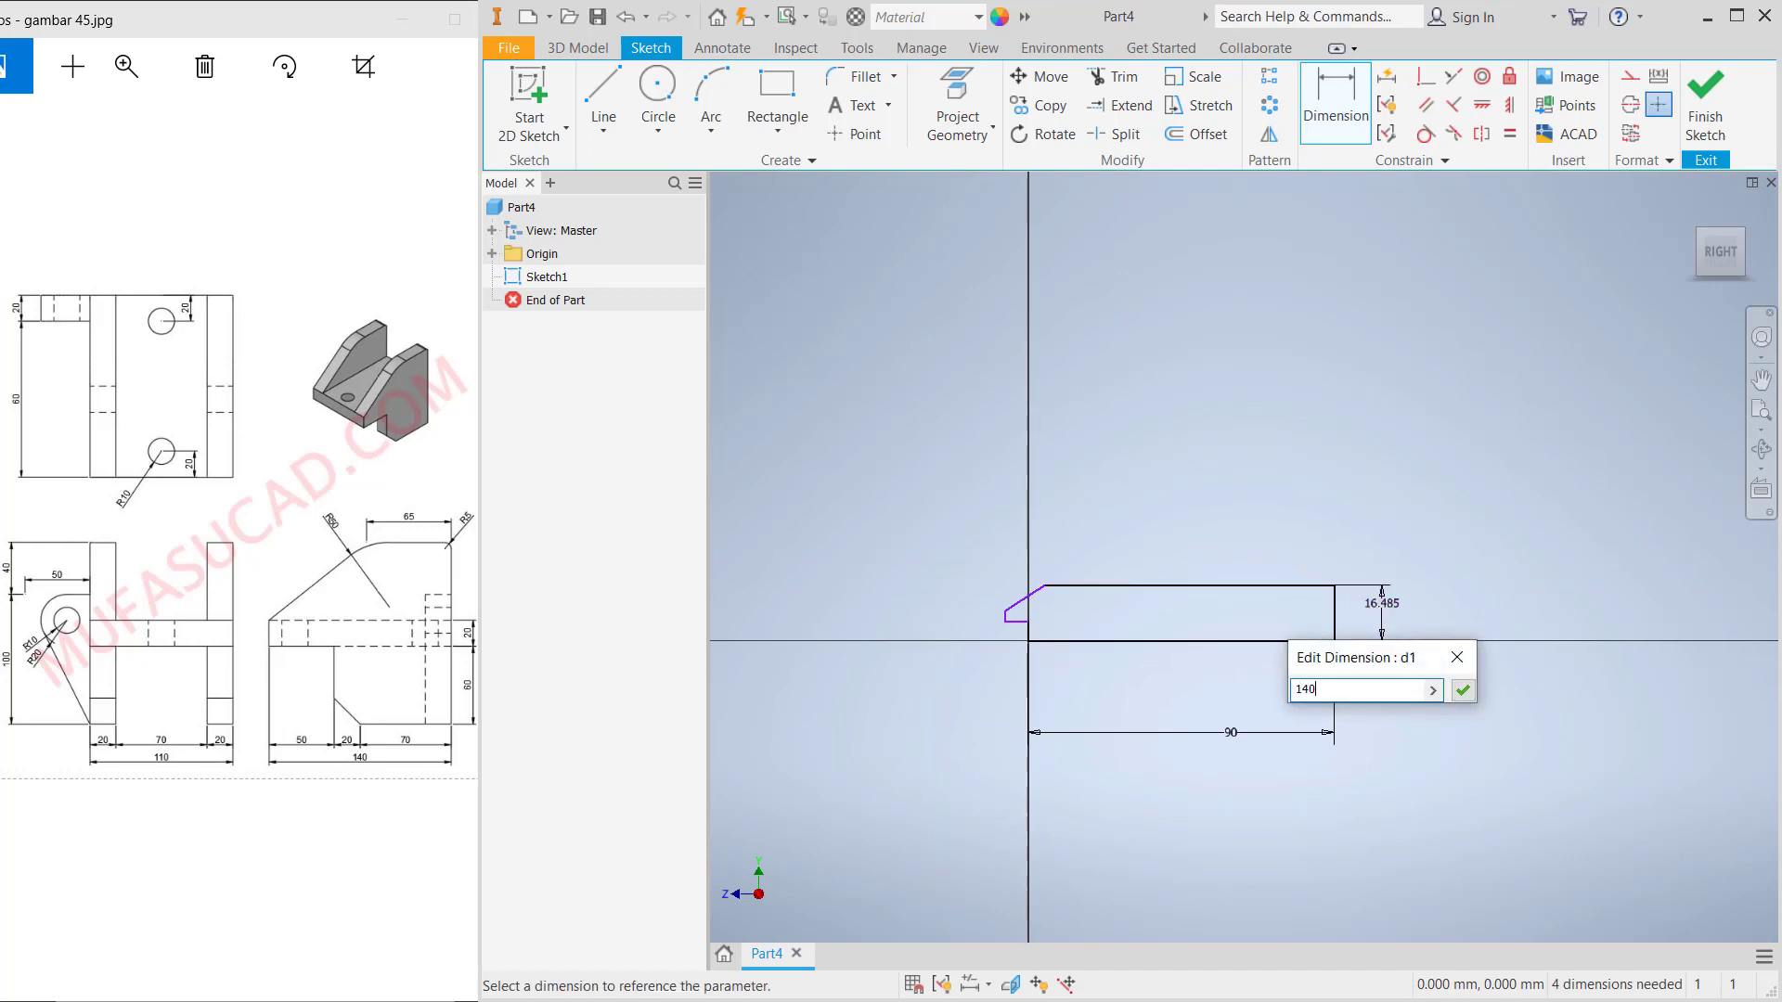
type("0")
key("Return")
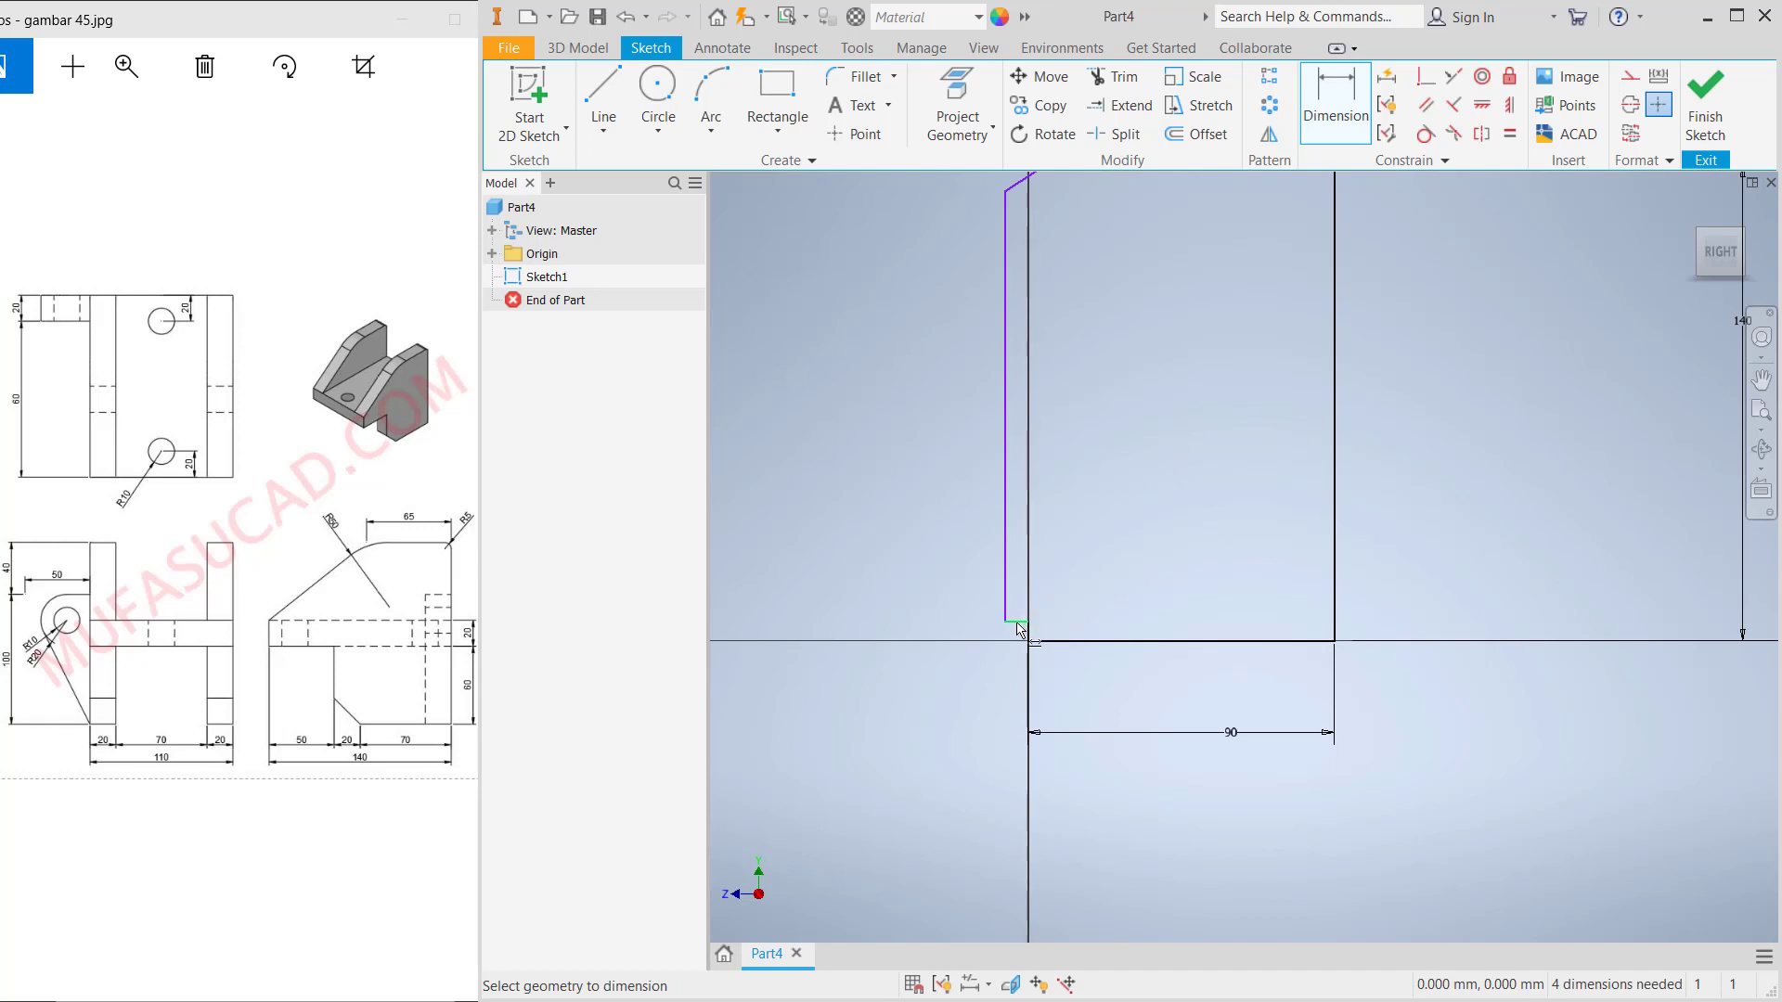
Dimension the nose's horizontal underside to 50 mm and the vertical edge below it to 60 mm
left_click(1017, 623)
left_click(1000, 701)
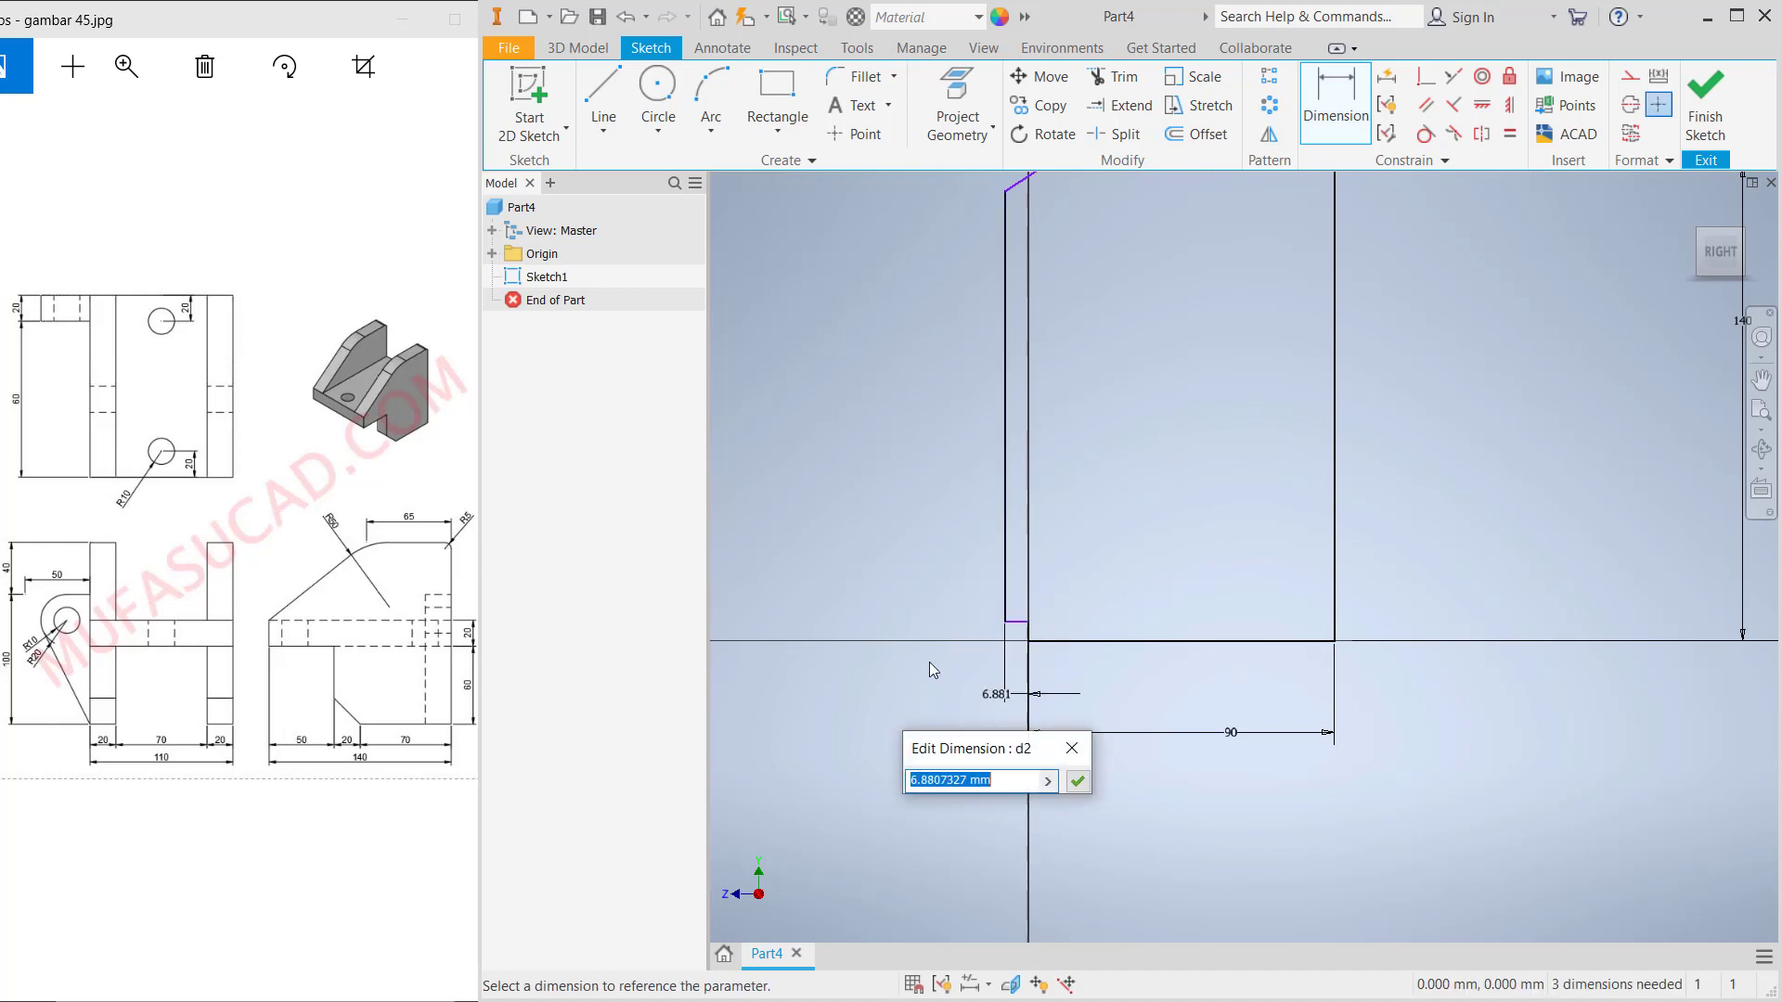
type("50")
key("Return")
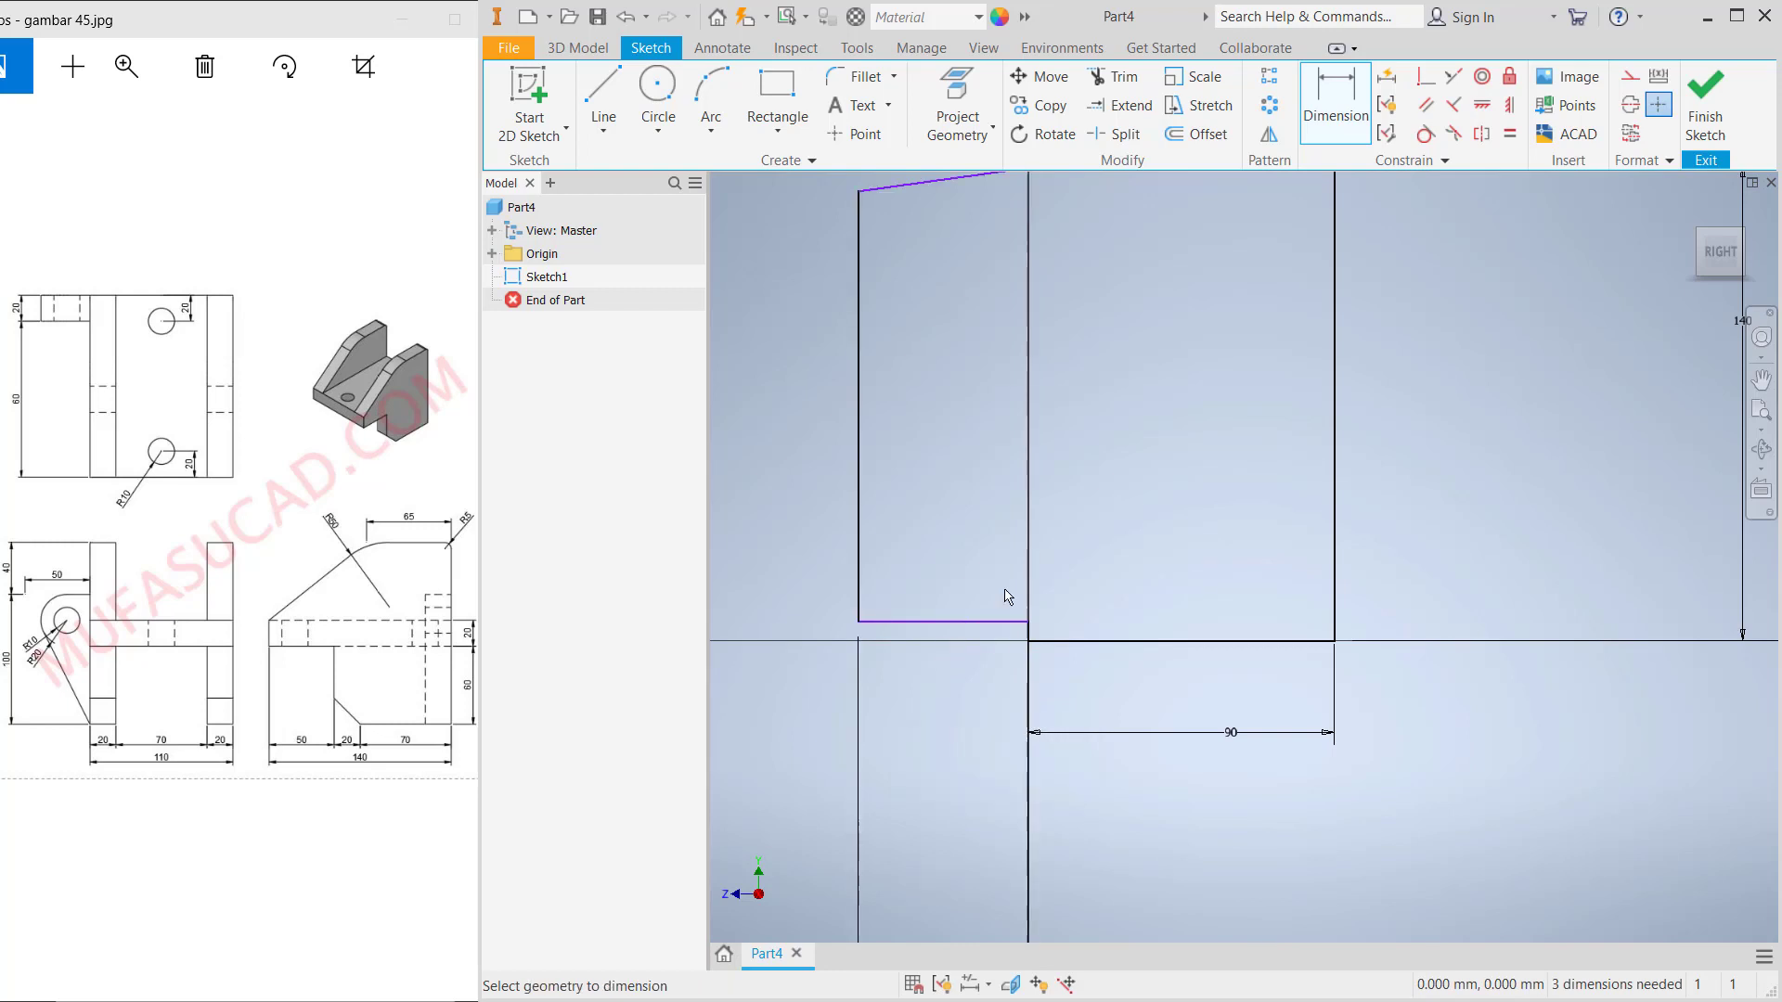
left_click(1029, 638)
left_click(1063, 616)
type("6")
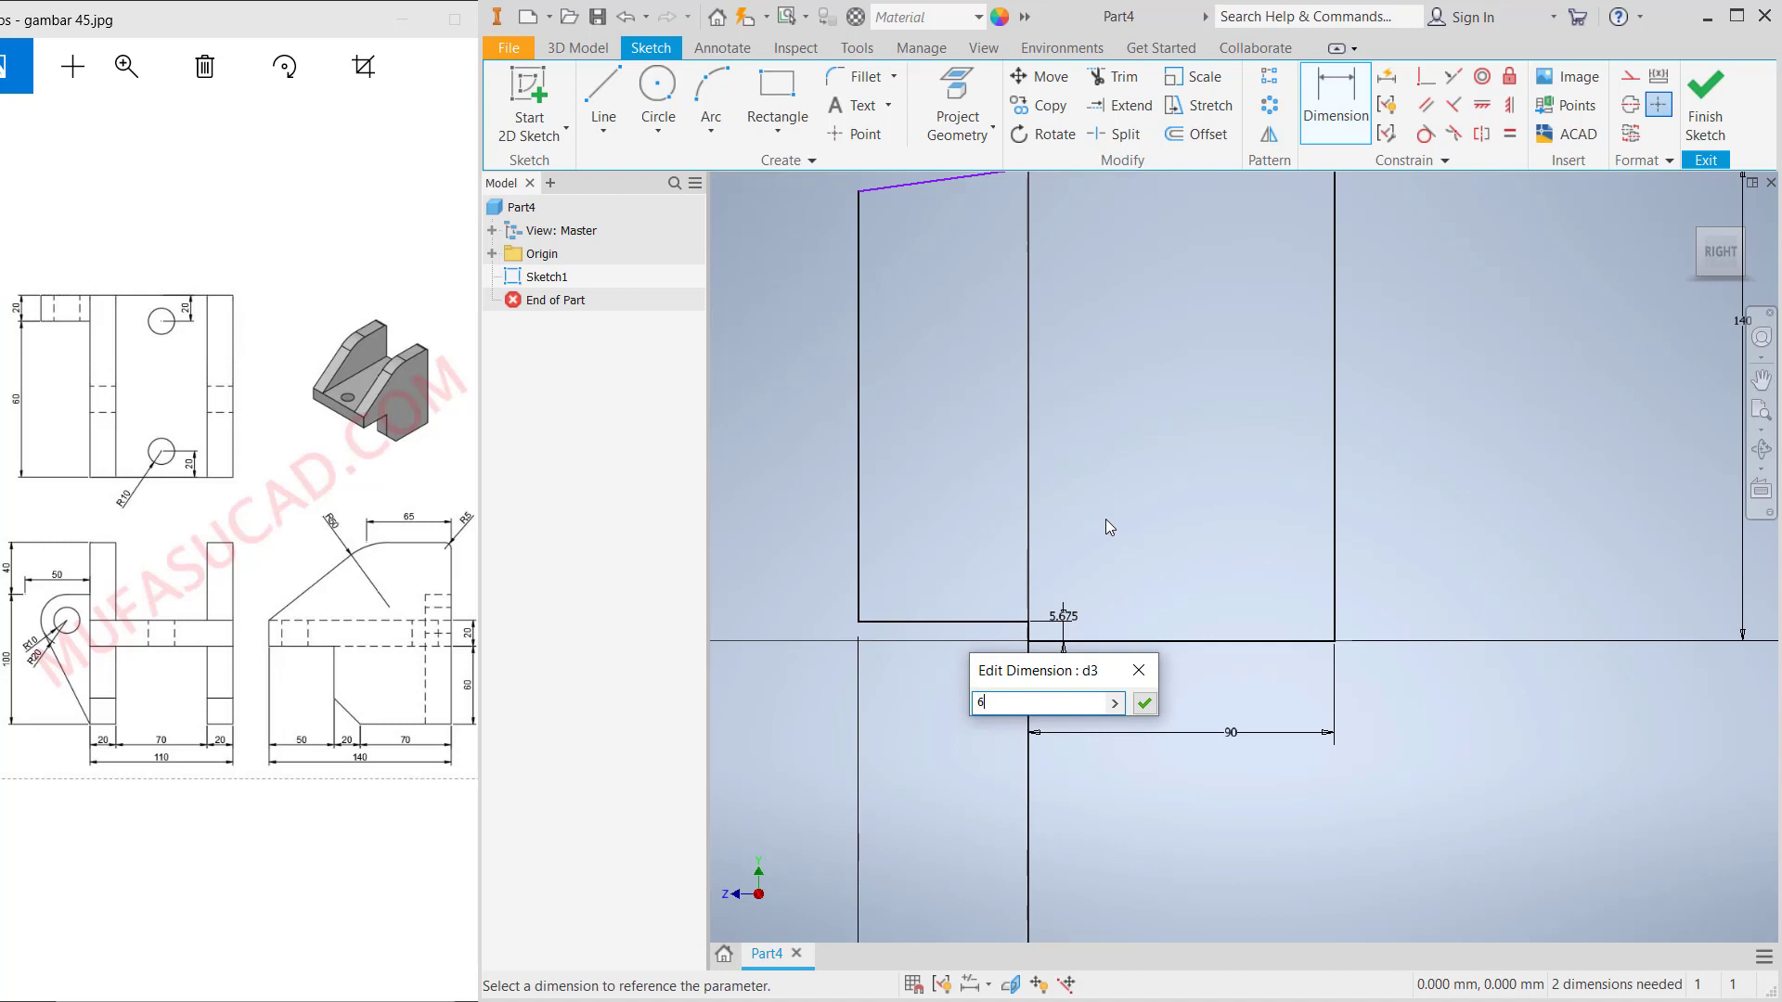
type("0")
key("Return")
Dimension the nose's short vertical end to 20 mm and the profile's top edge to 65 mm
middle_click_drag(1074, 350, 1074, 609)
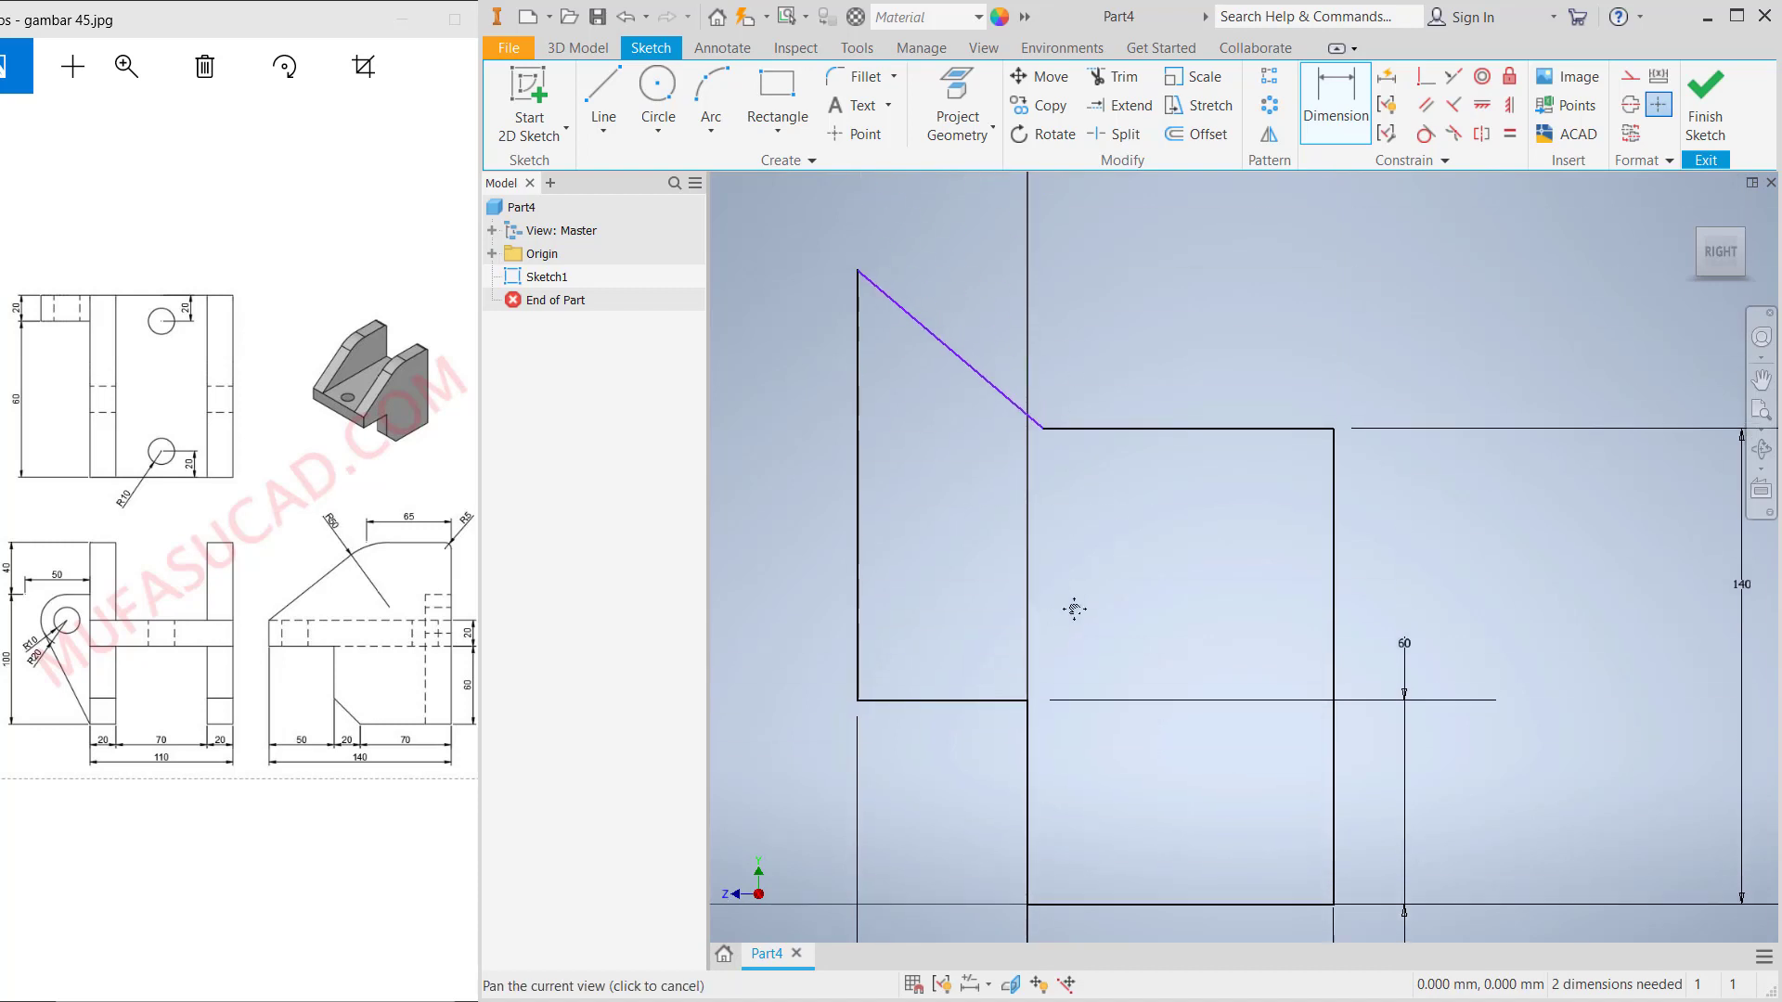
left_click(858, 538)
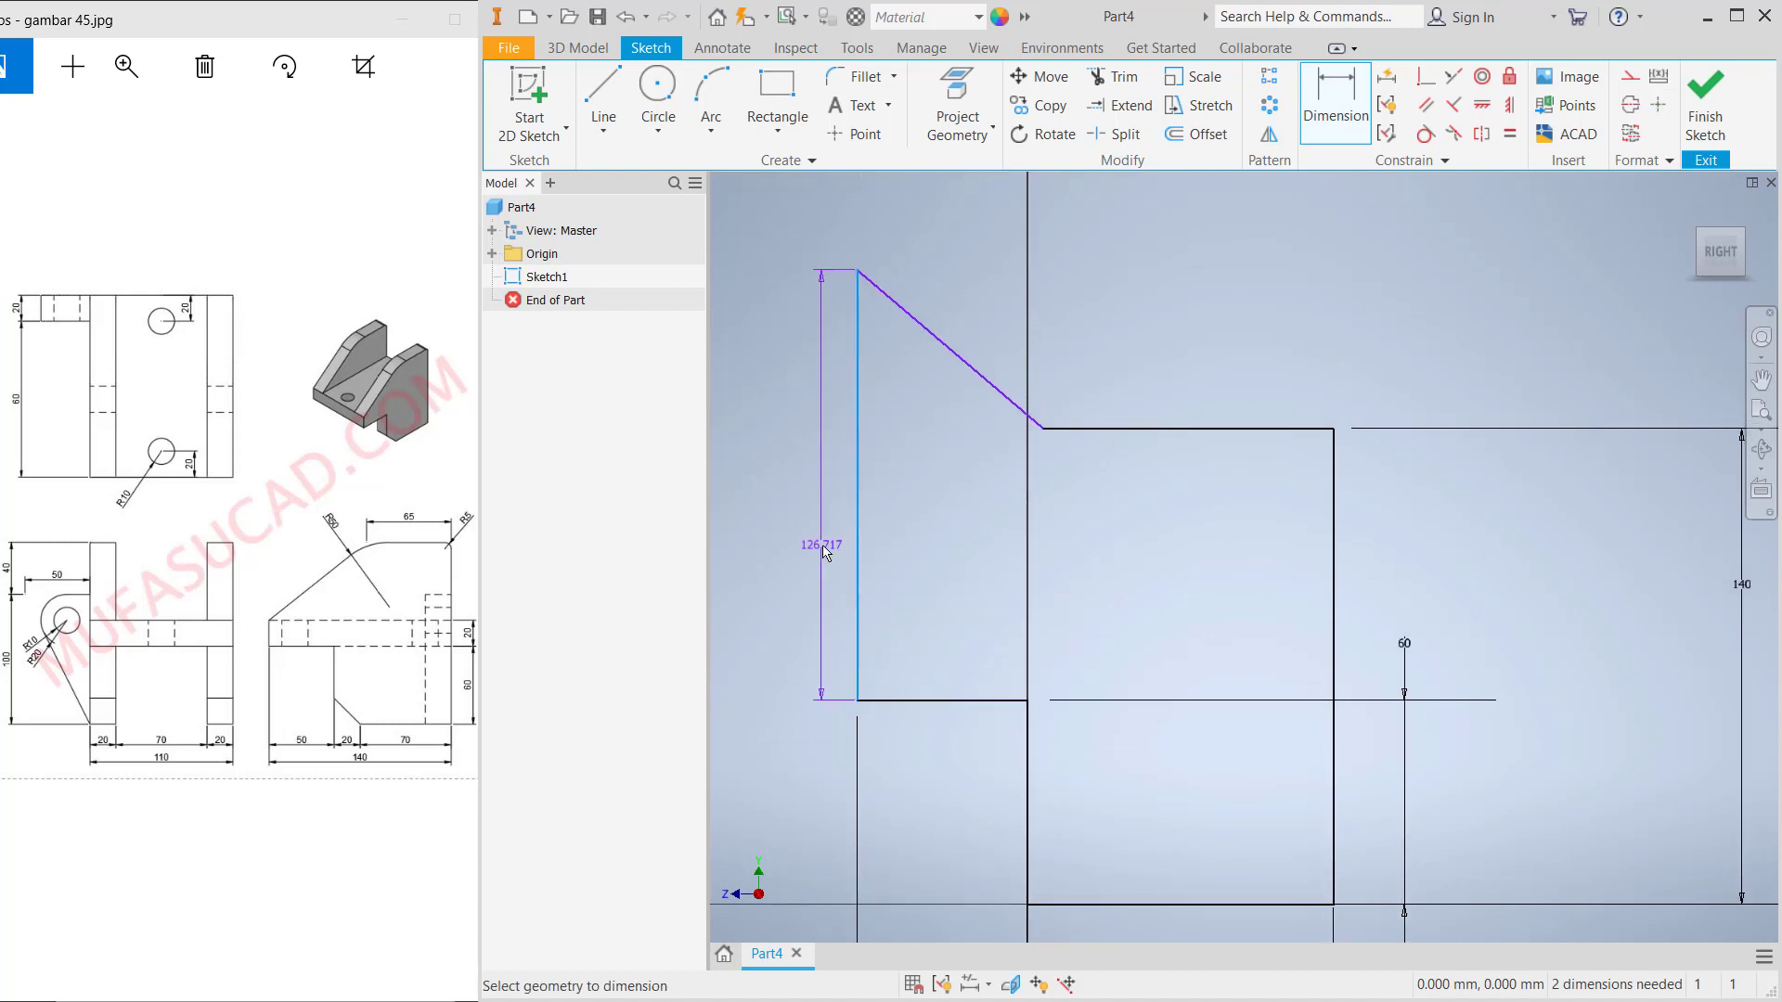
left_click(823, 547)
type("20")
key("Return")
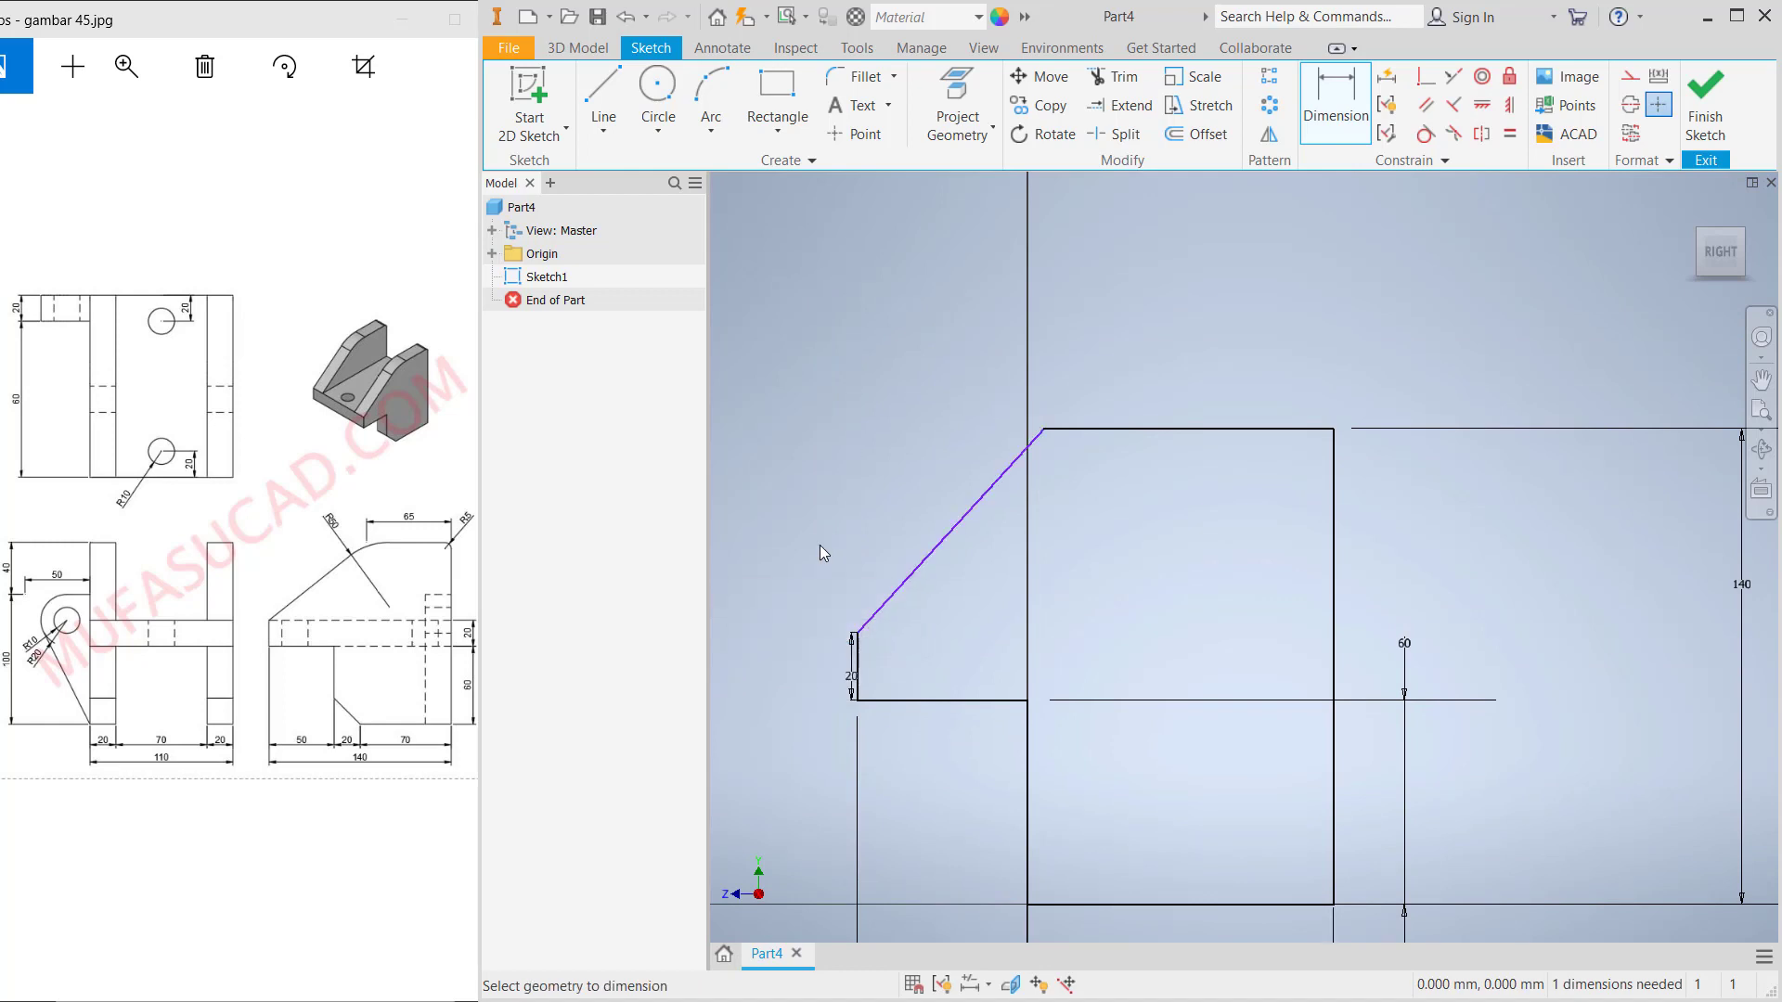
left_click(1213, 431)
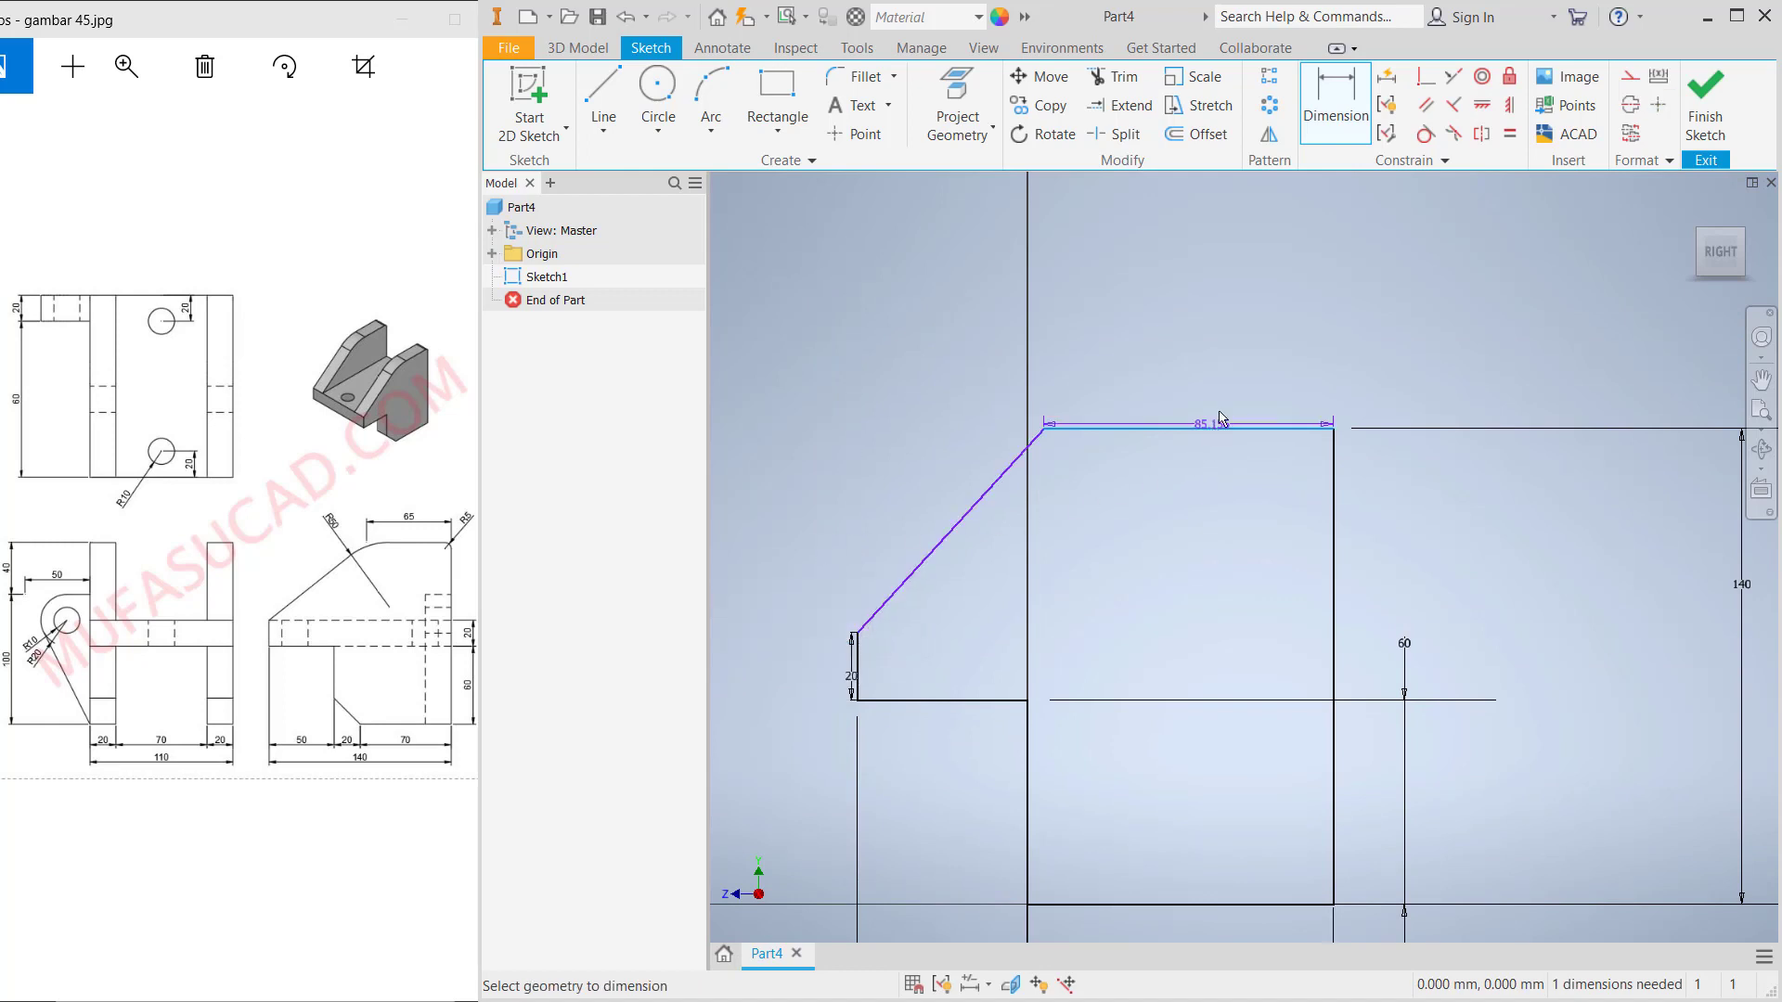
left_click(1205, 371)
type("65")
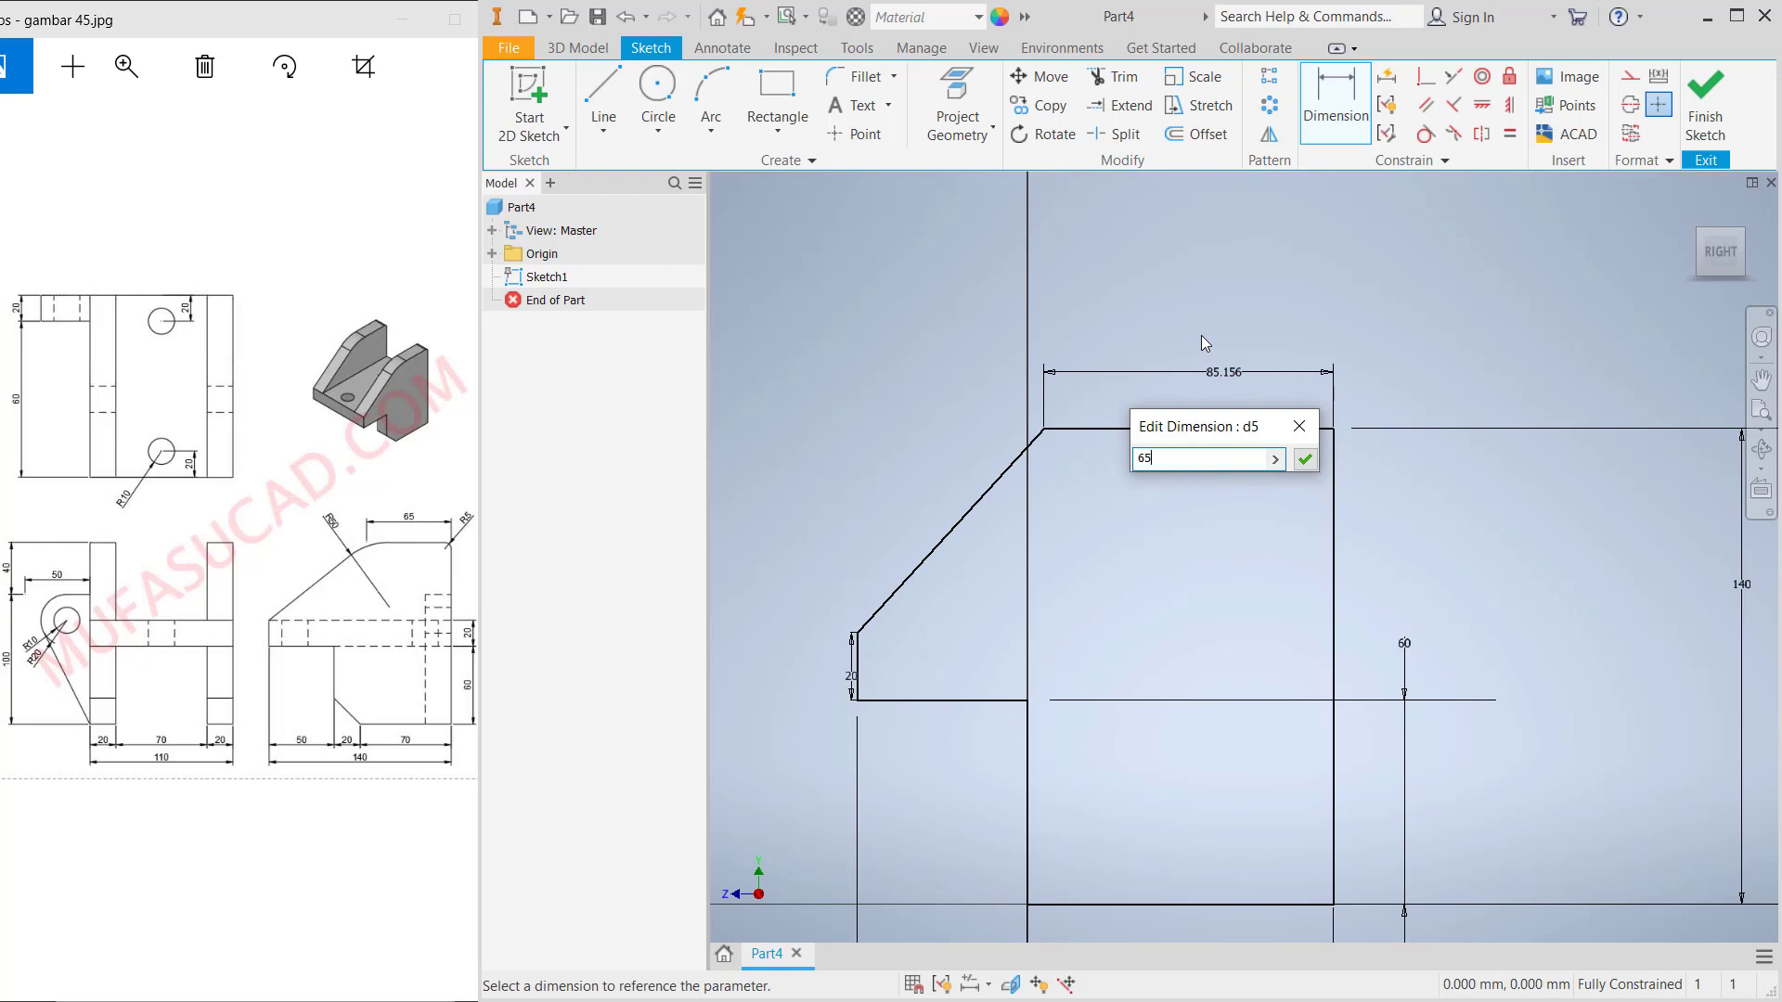
key("Return")
Finish the sketch and extrude the profile 20 mm
scroll(1151, 522, "up", 3)
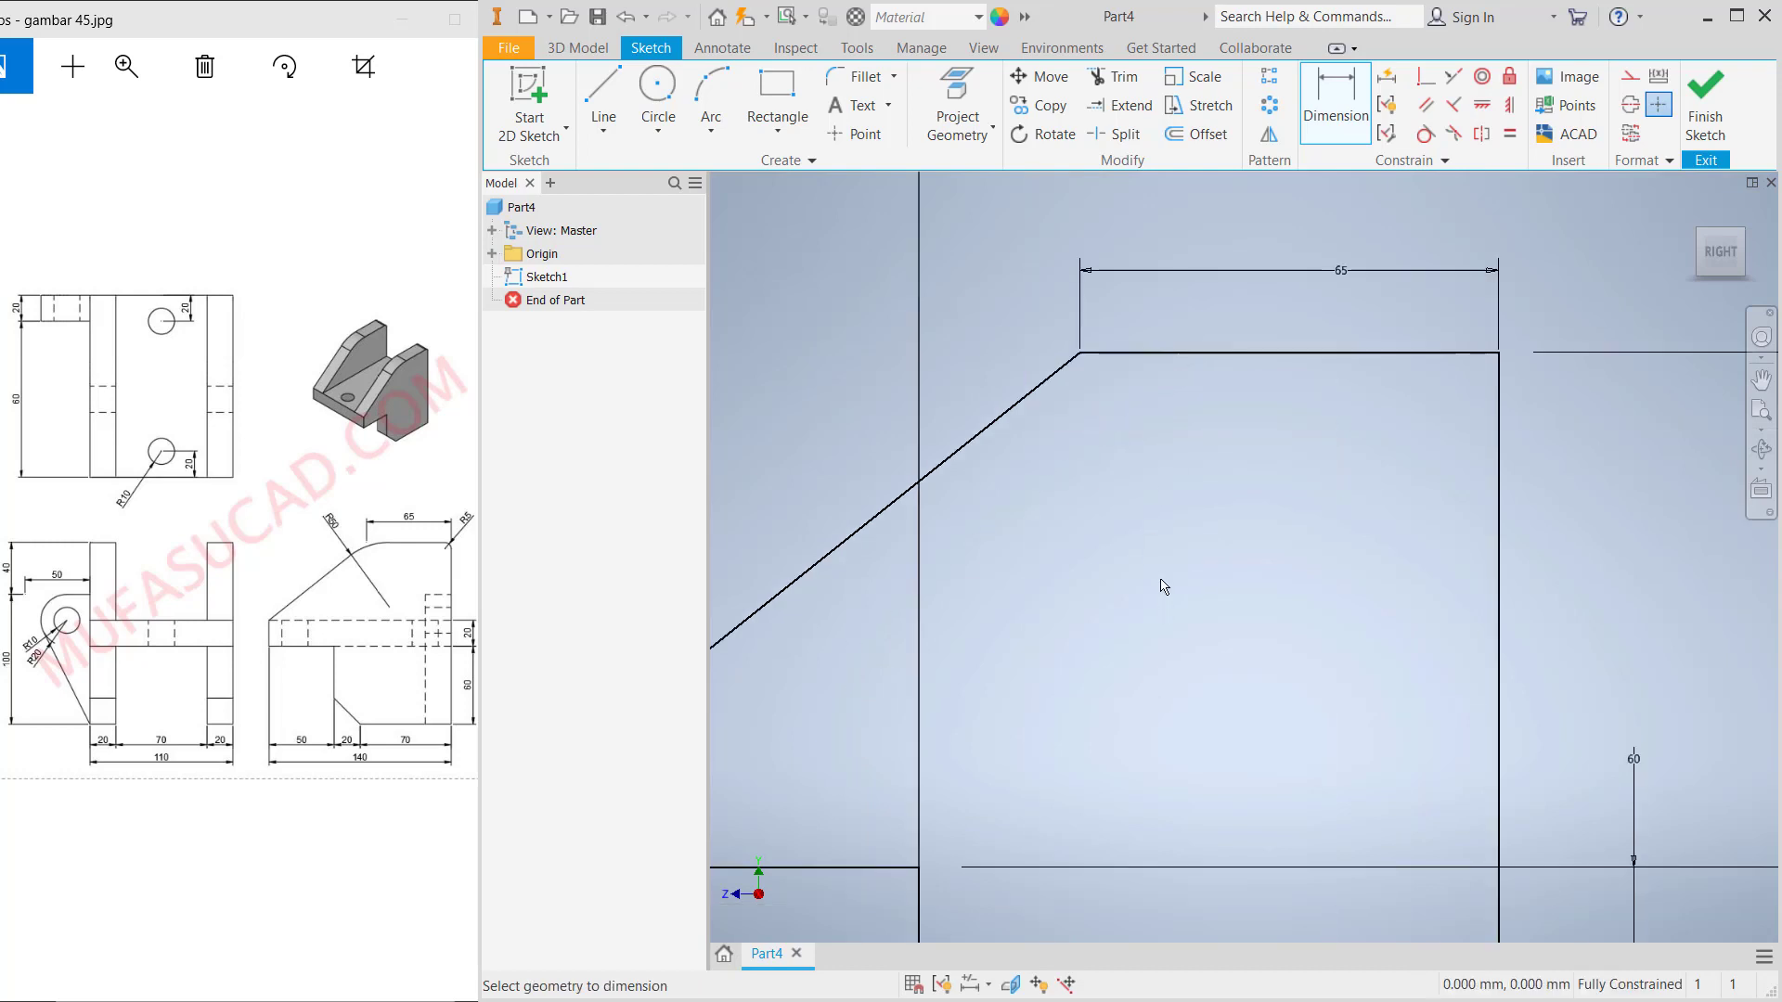
scroll(1164, 587, "down", 5)
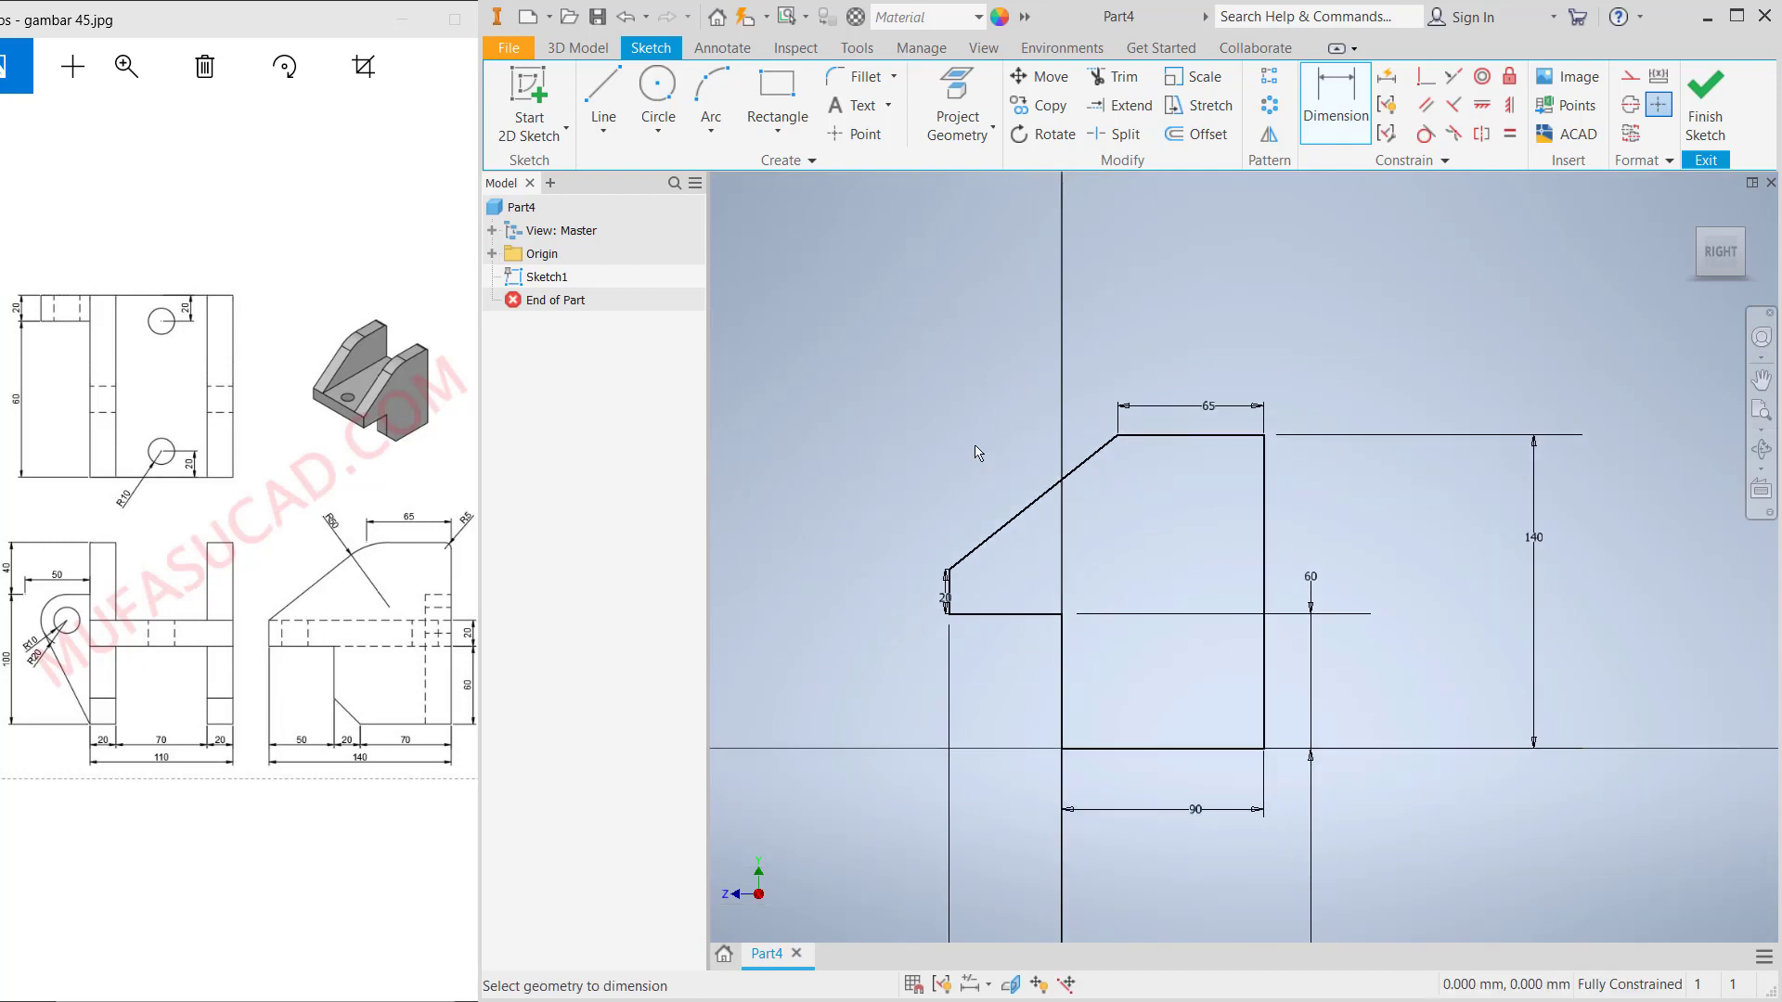
left_click(1711, 104)
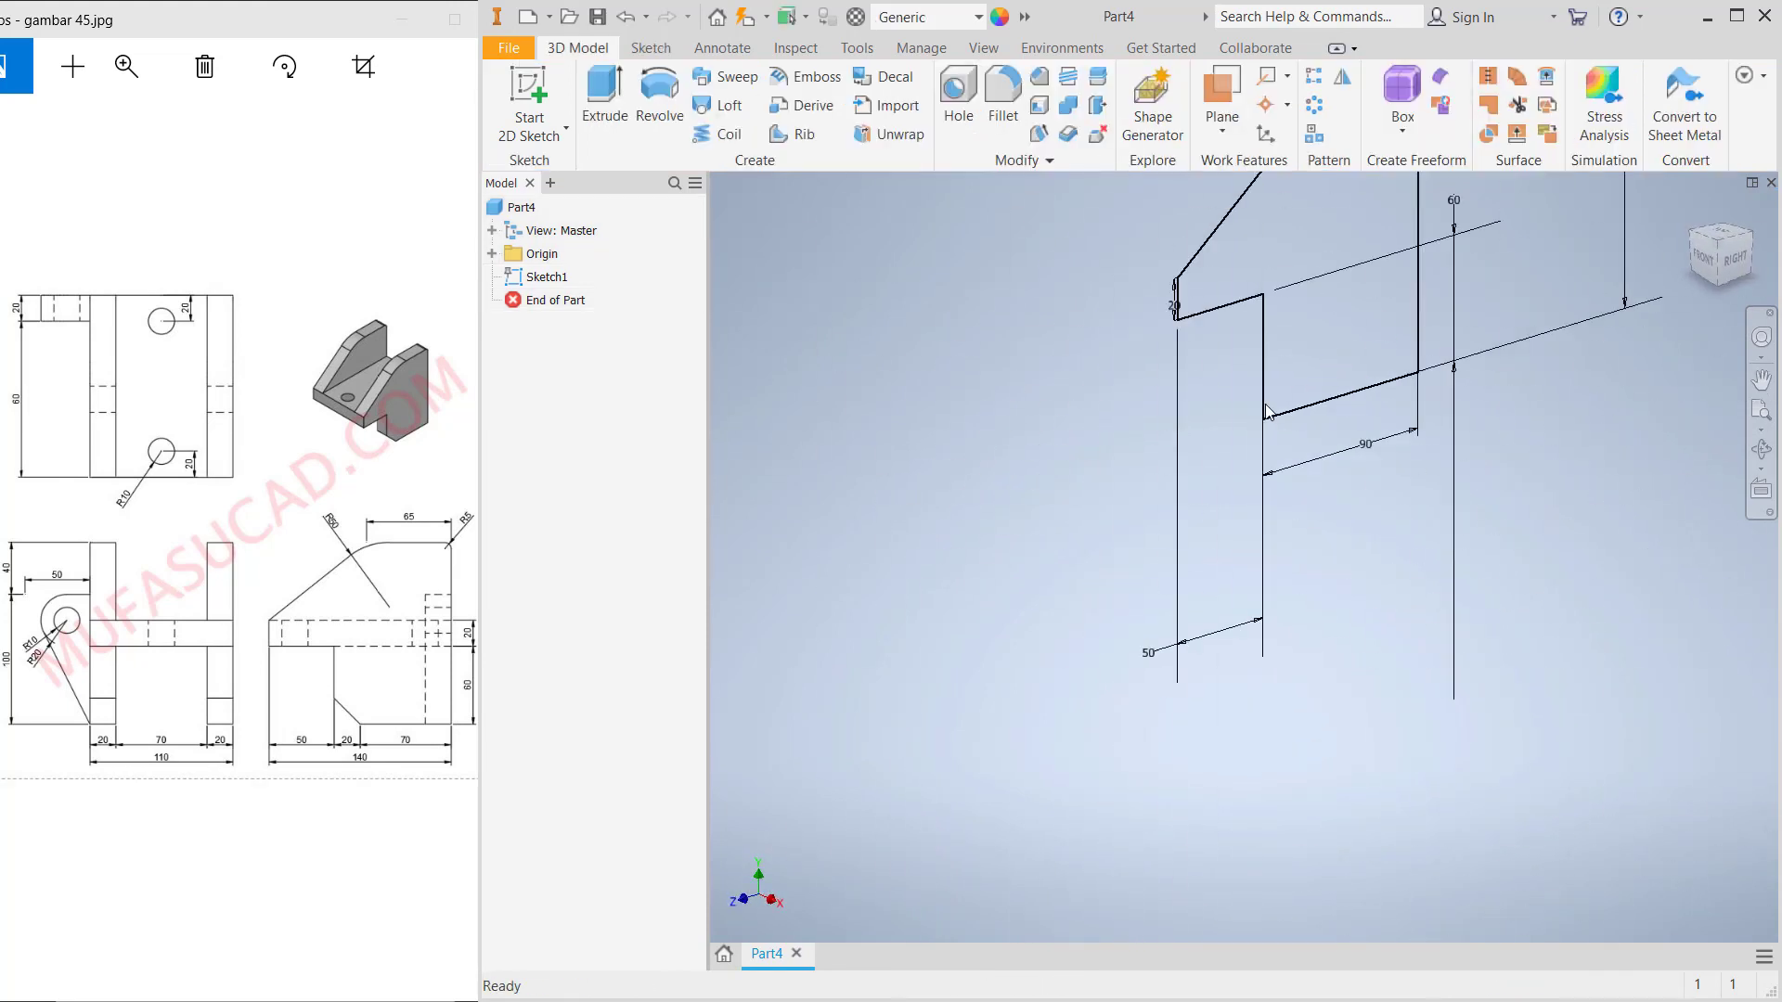
key("F2")
mouse_move(1266, 405)
left_mouse_down()
mouse_move(1313, 453)
mouse_move(1206, 648)
left_mouse_up()
key("Escape")
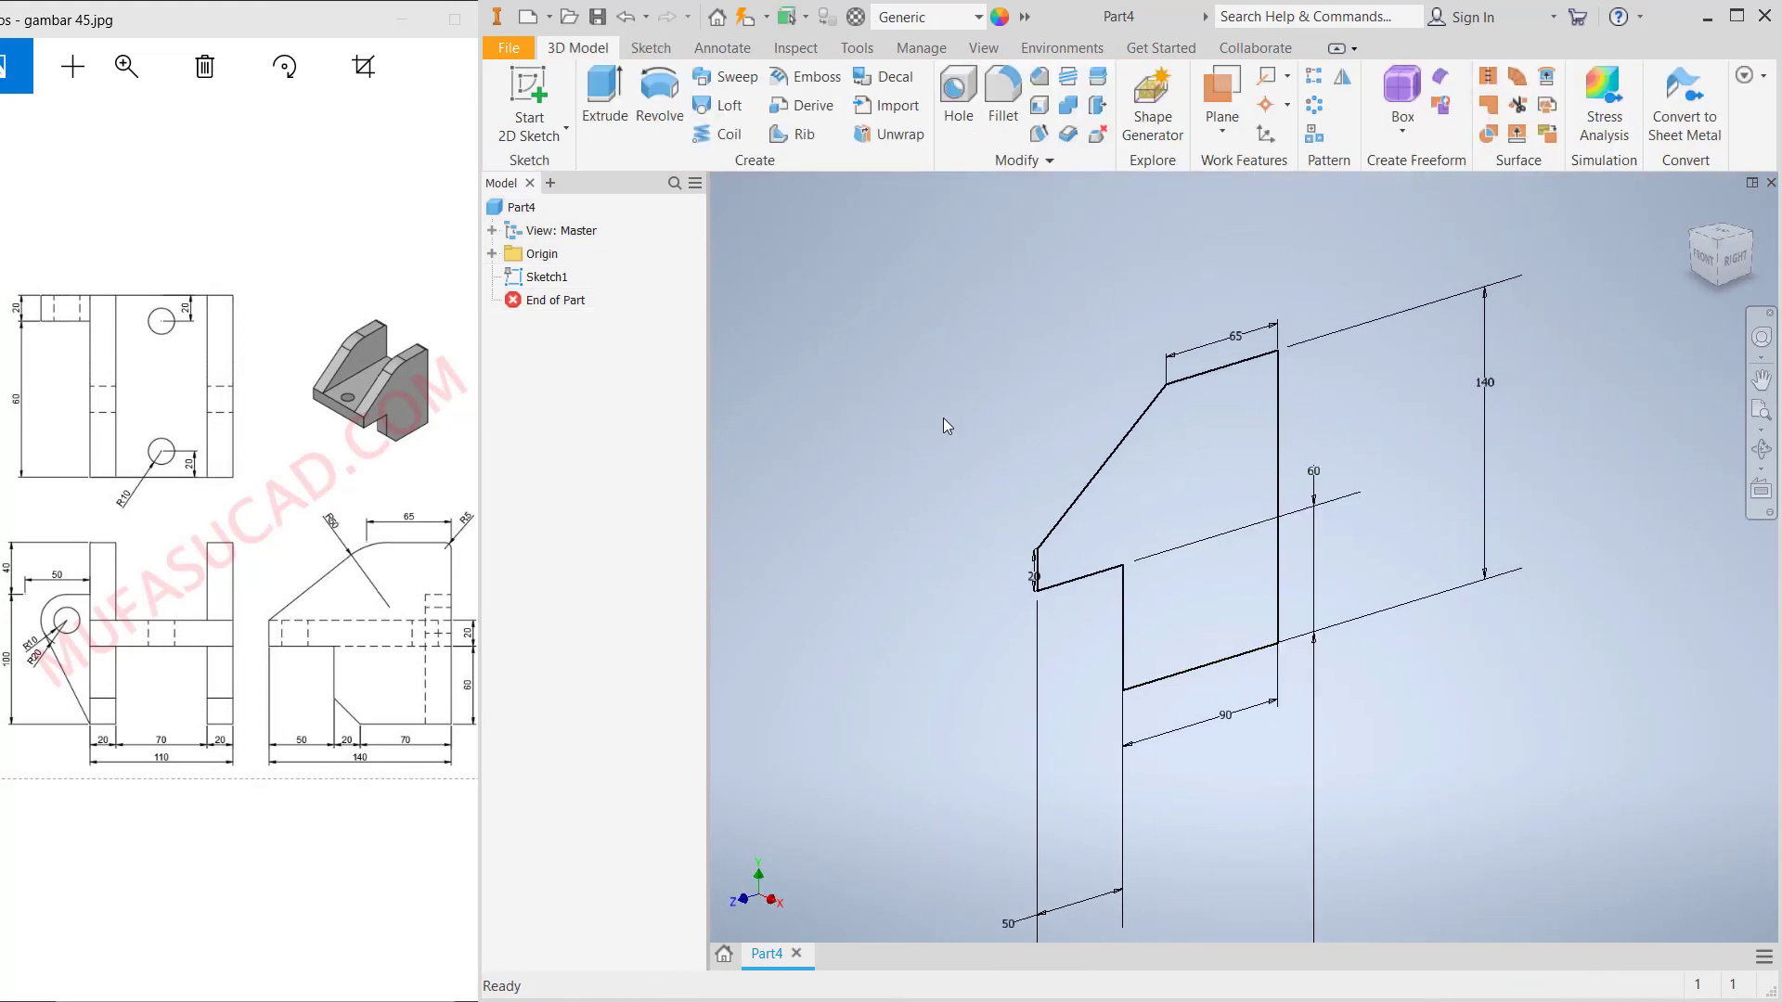
left_click(604, 93)
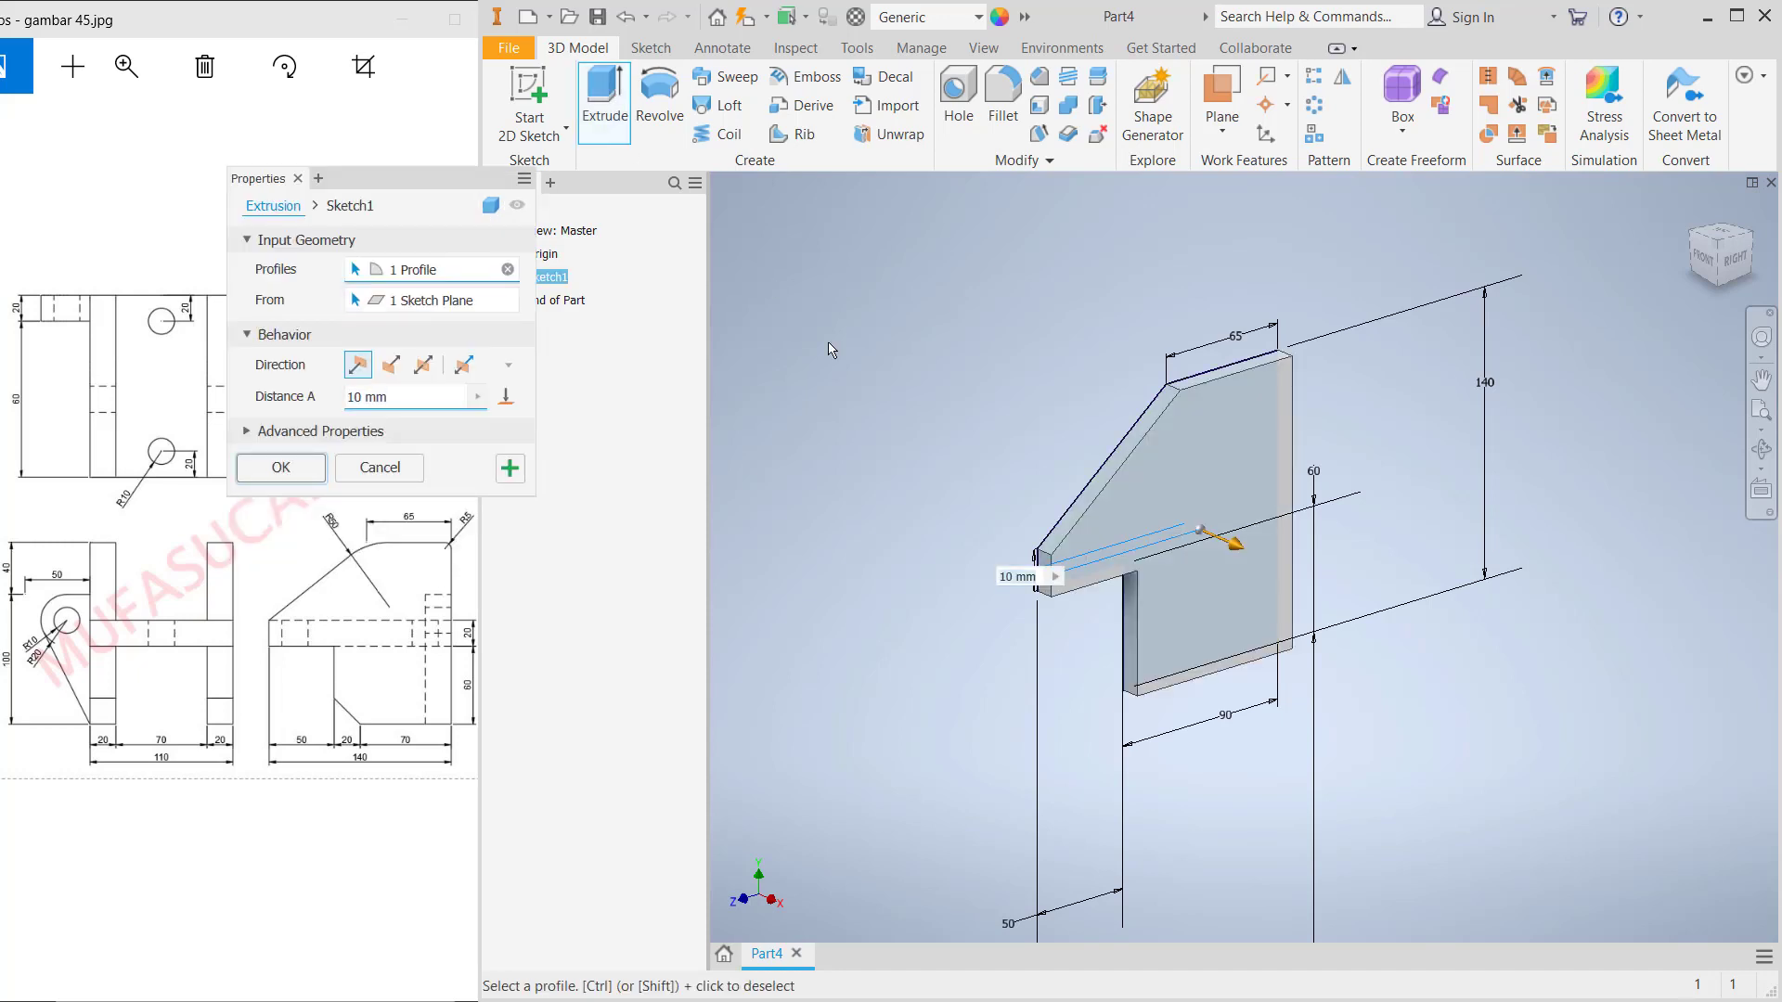
type("20")
left_click(282, 468)
Start a sketch on the plate's side face and draw a rectangle about 25 mm high from the nose's lower corner to the full-height edge
middle_click_drag(1189, 386, 1082, 377)
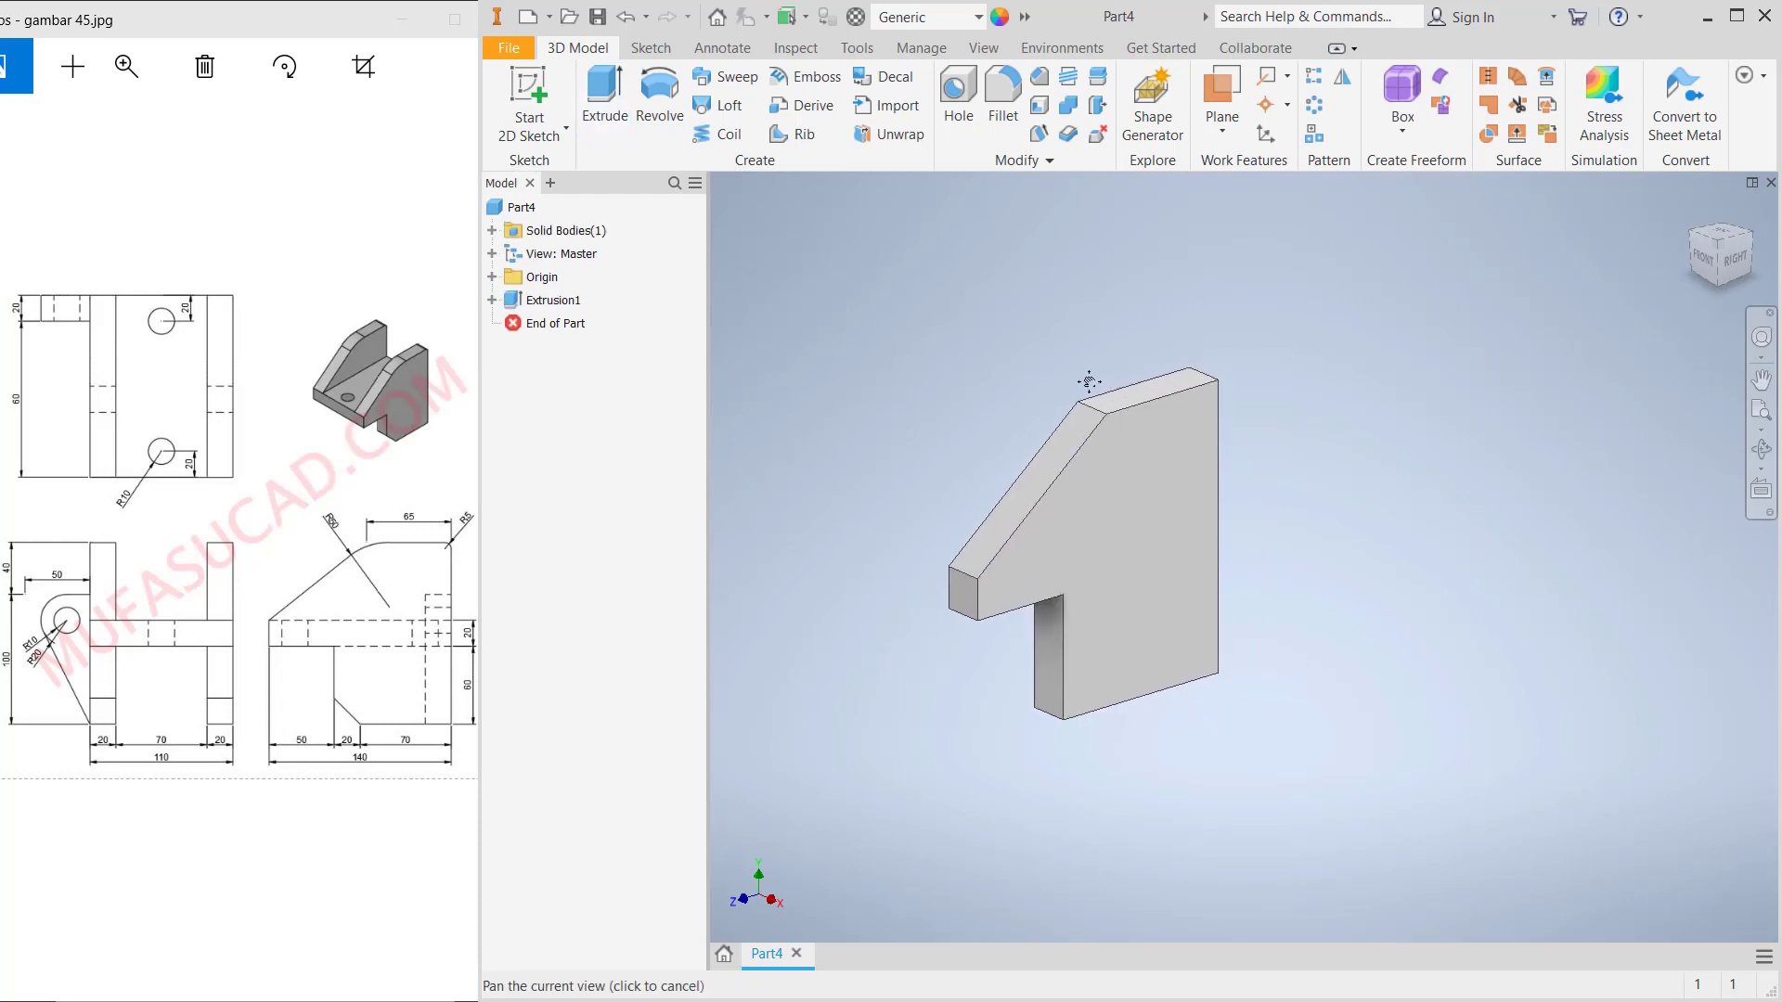
left_click(1134, 495)
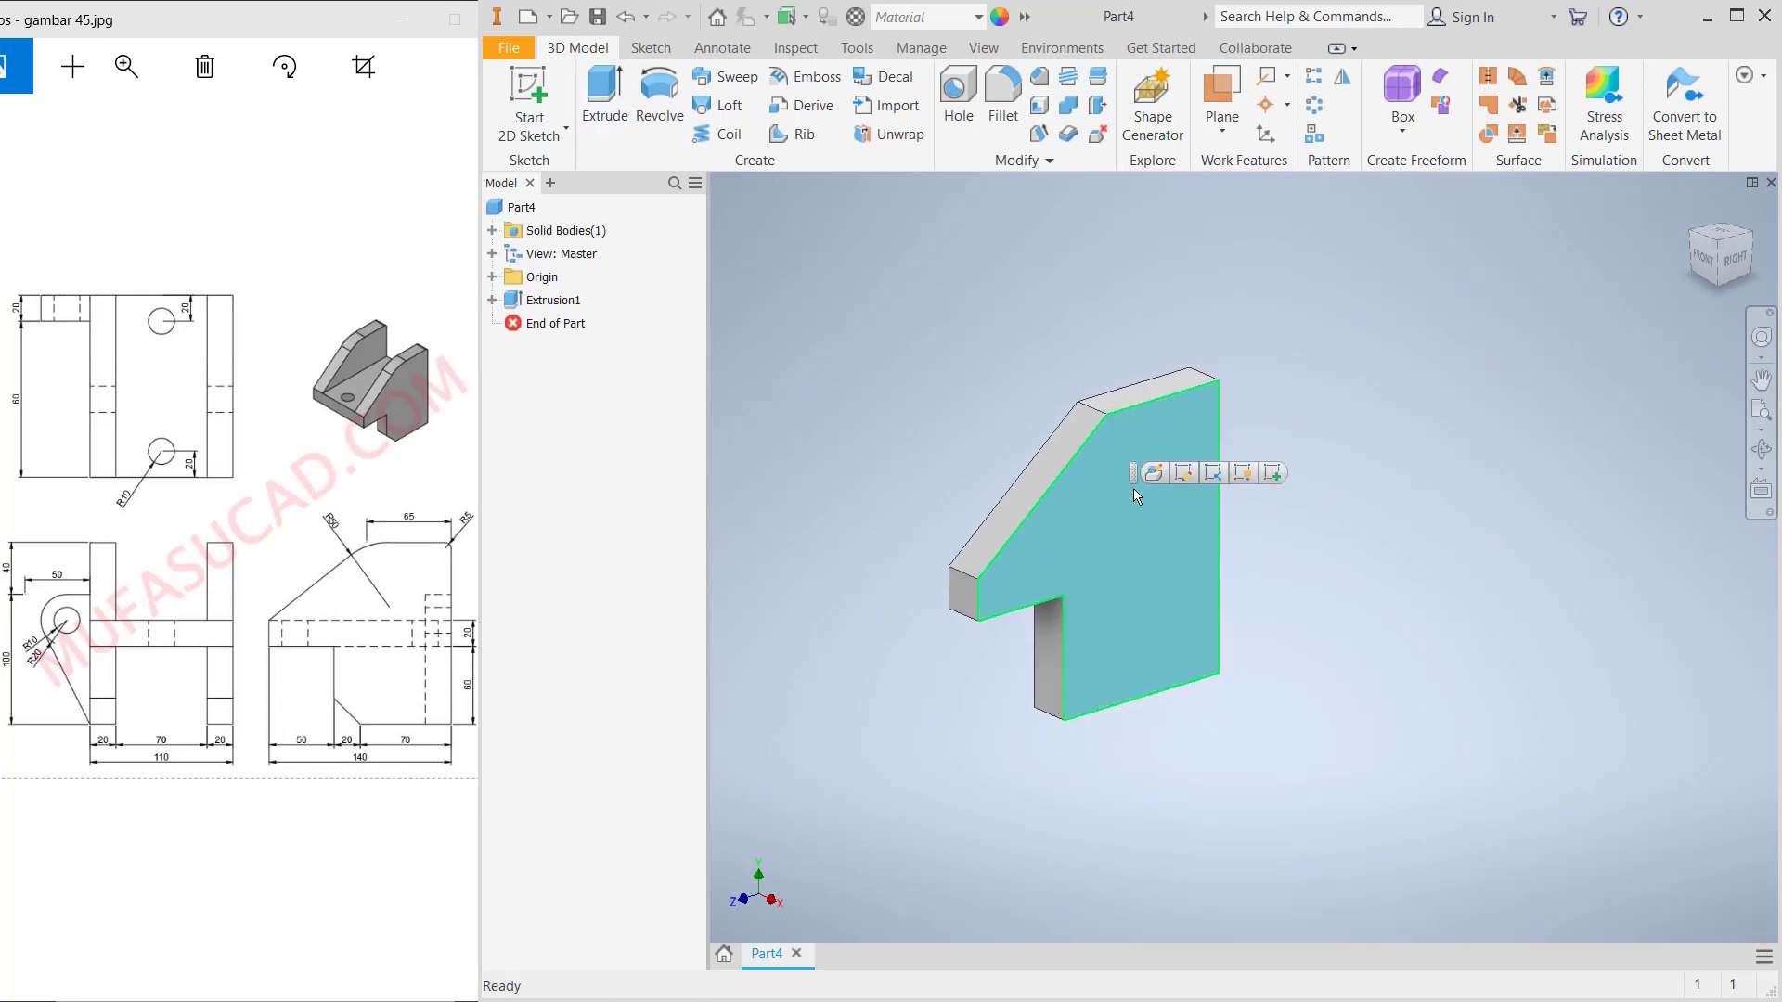
left_click(531, 81)
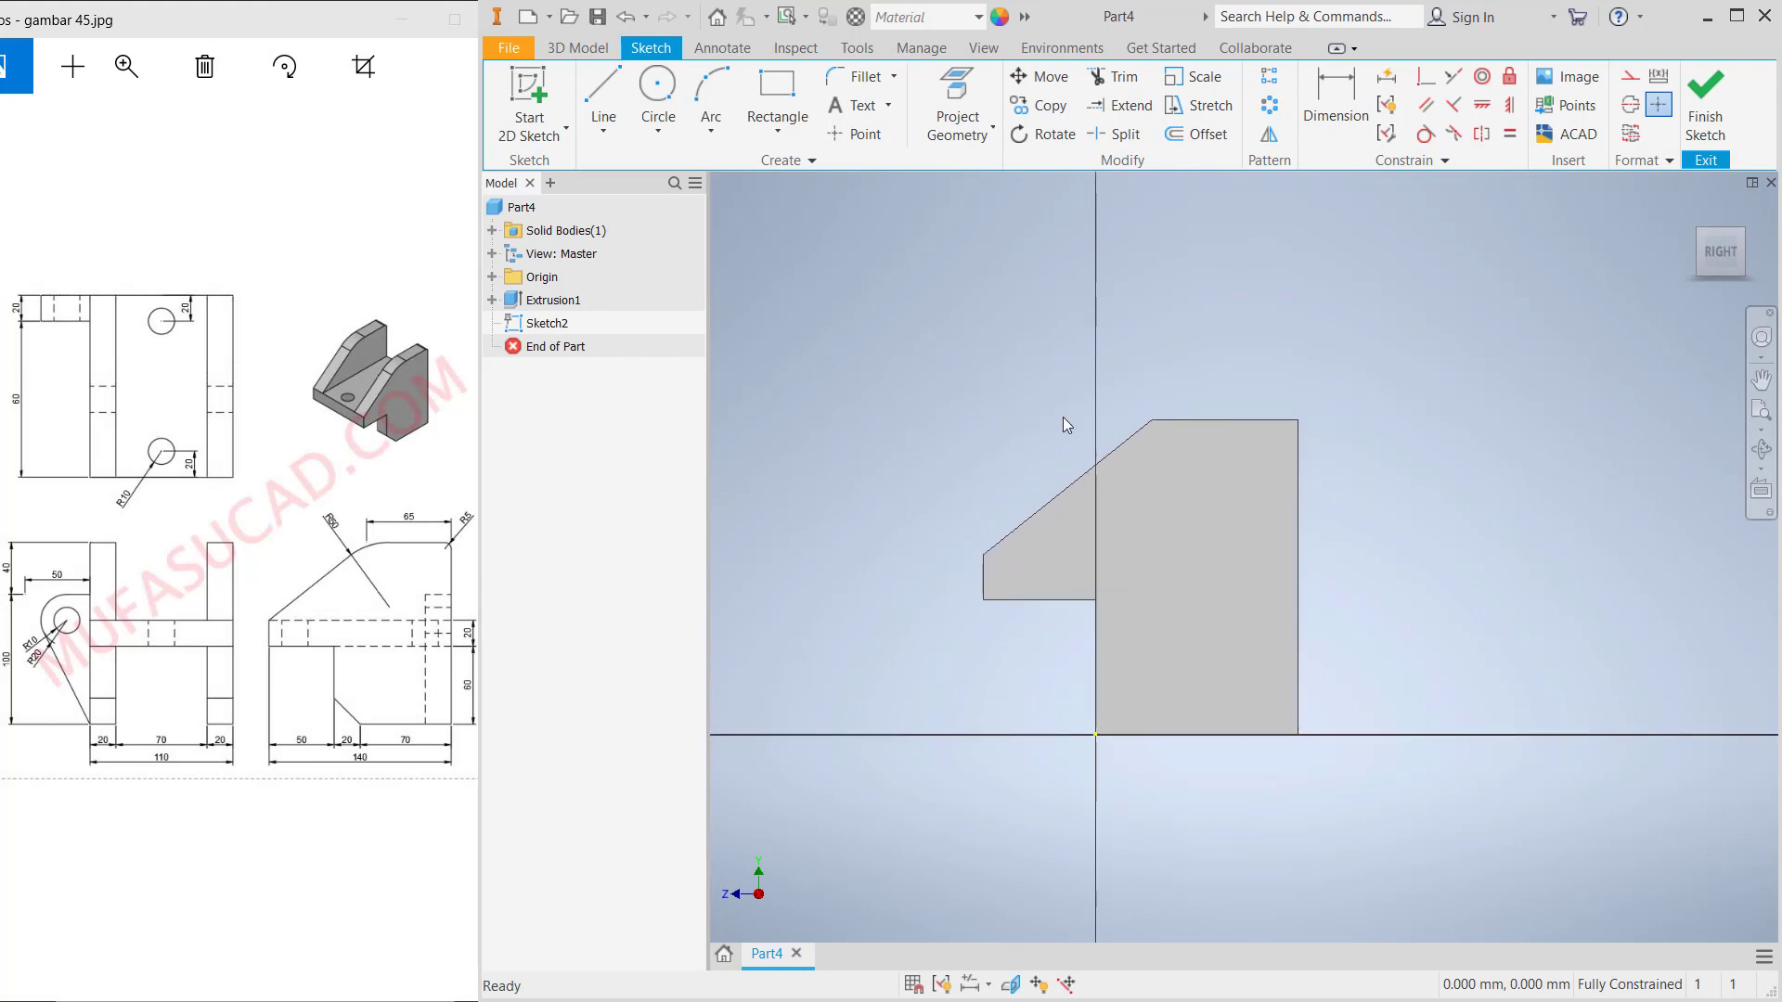
left_click(777, 93)
scroll(1050, 566, "down", 2)
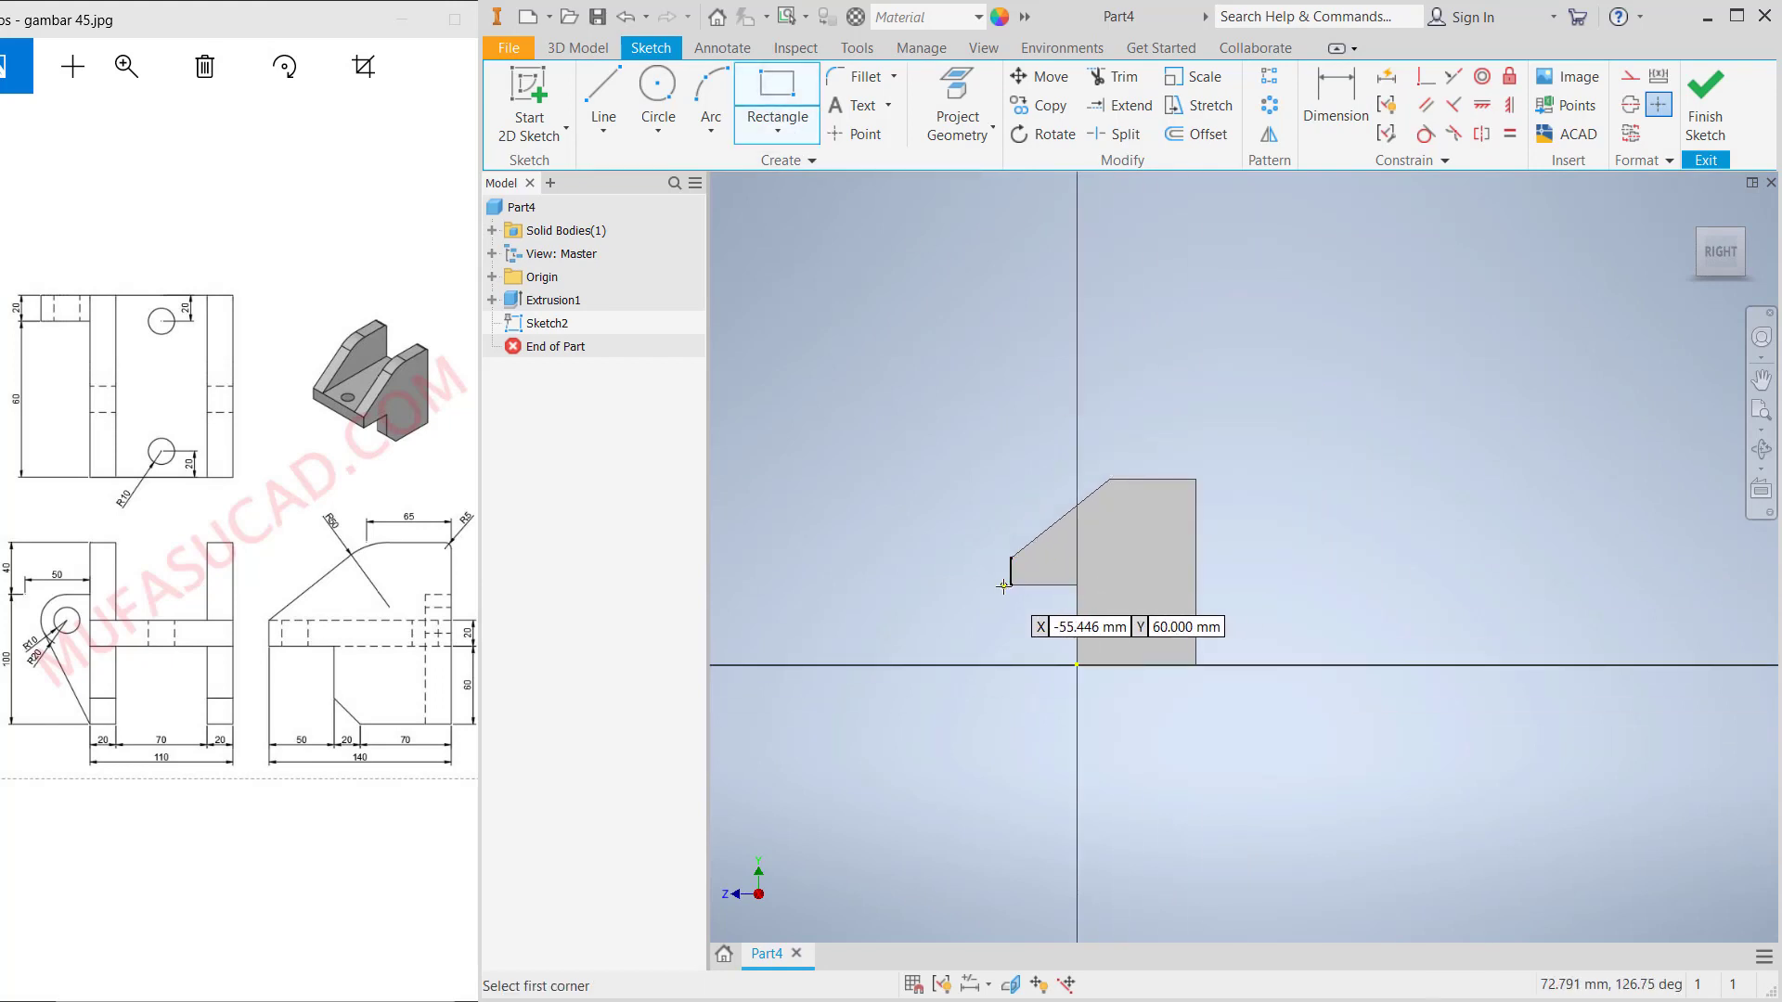
left_click(1010, 583)
scroll(1242, 580, "down", 3)
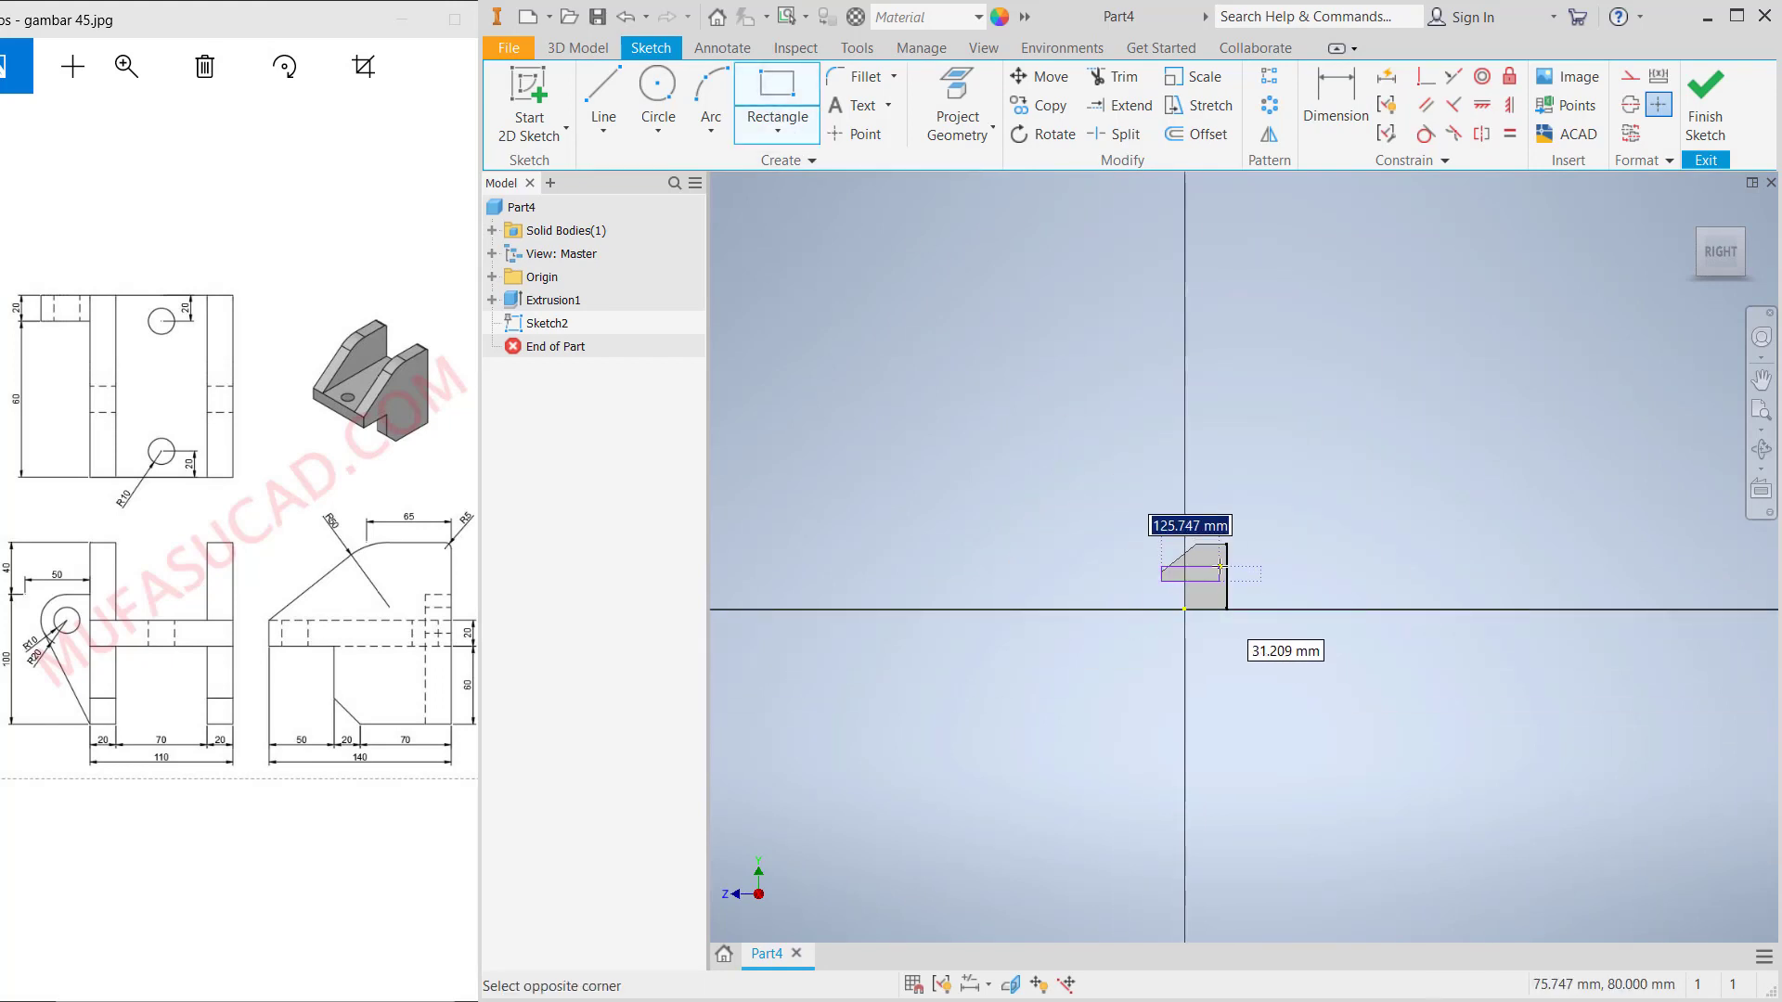
left_click(1226, 569)
scroll(1209, 577, "up", 3)
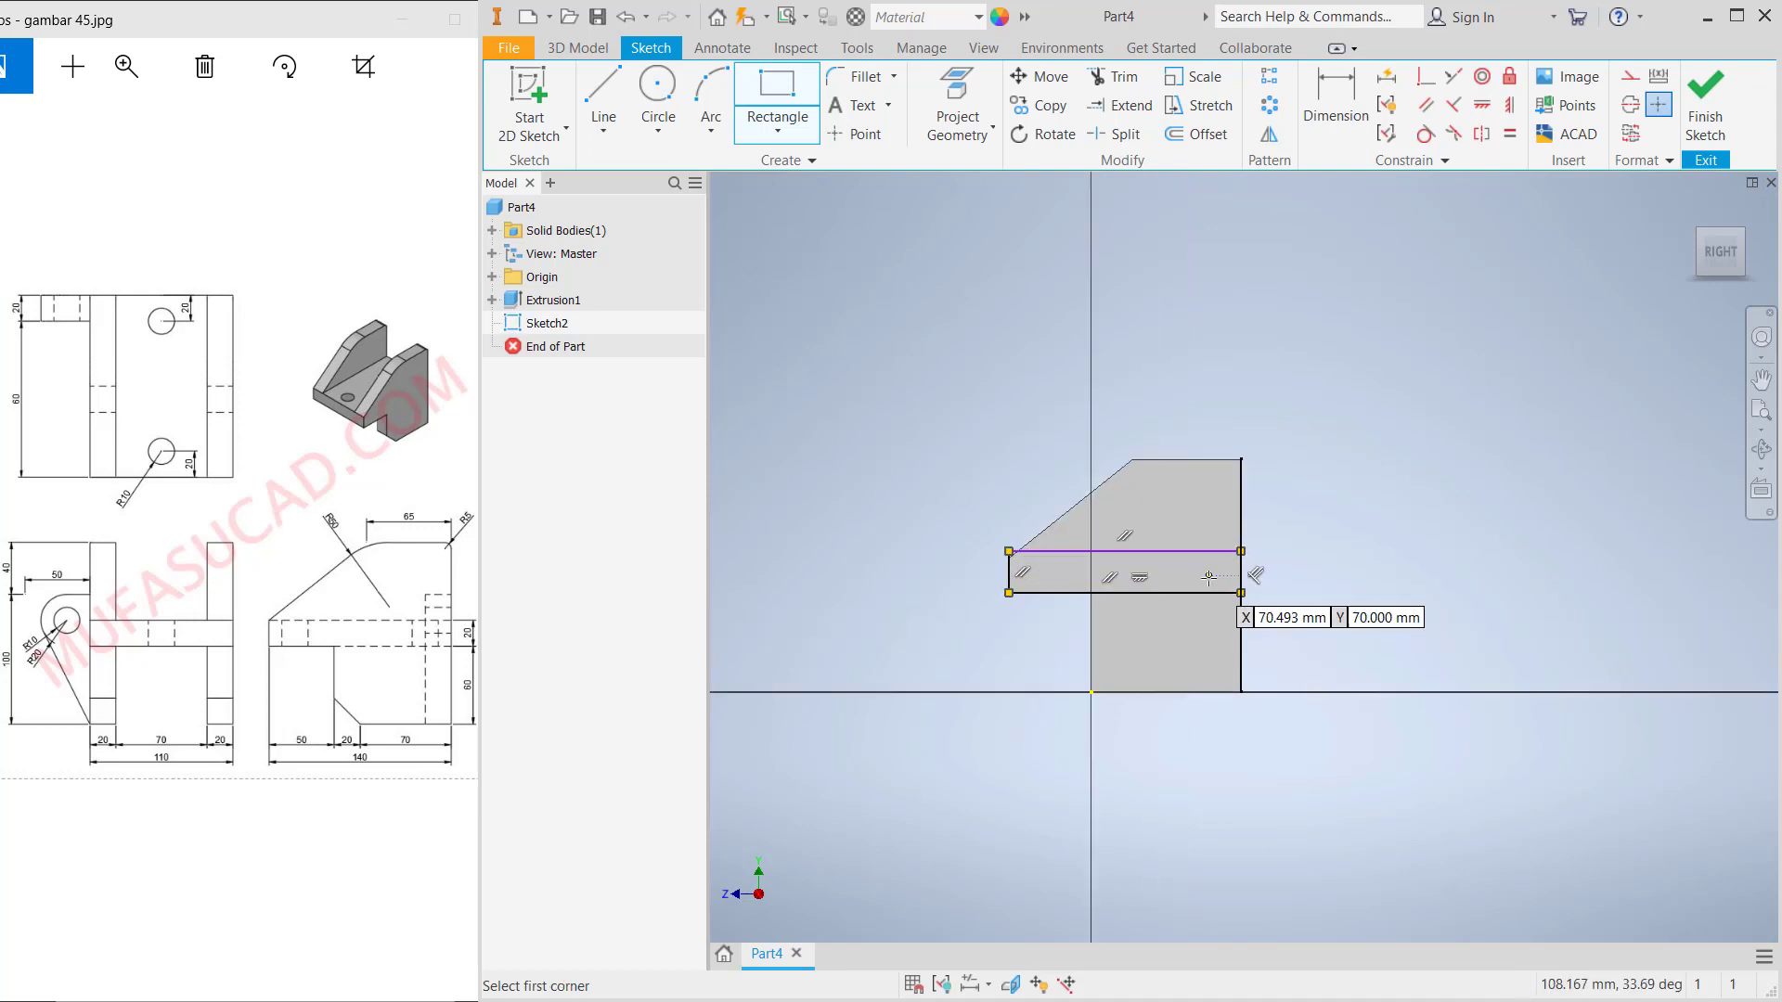
scroll(1209, 577, "up", 3)
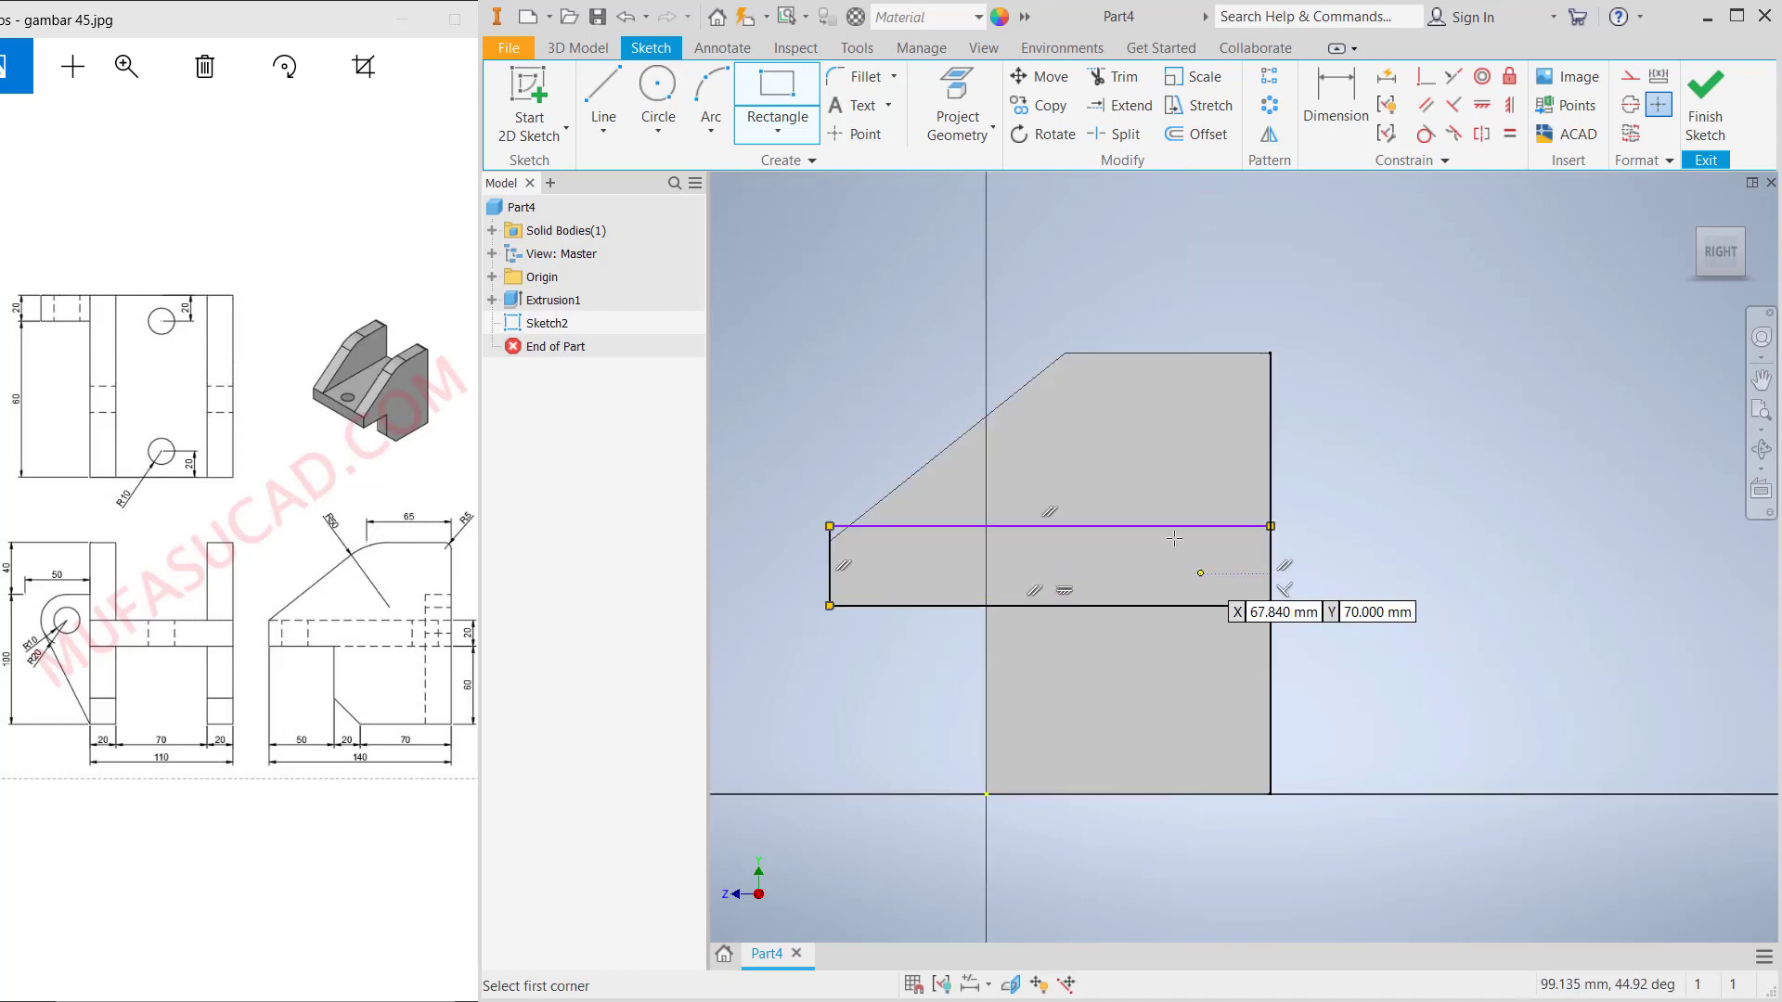
Dimension the rectangle's height to 20 mm
left_click(1321, 98)
left_click(1147, 528)
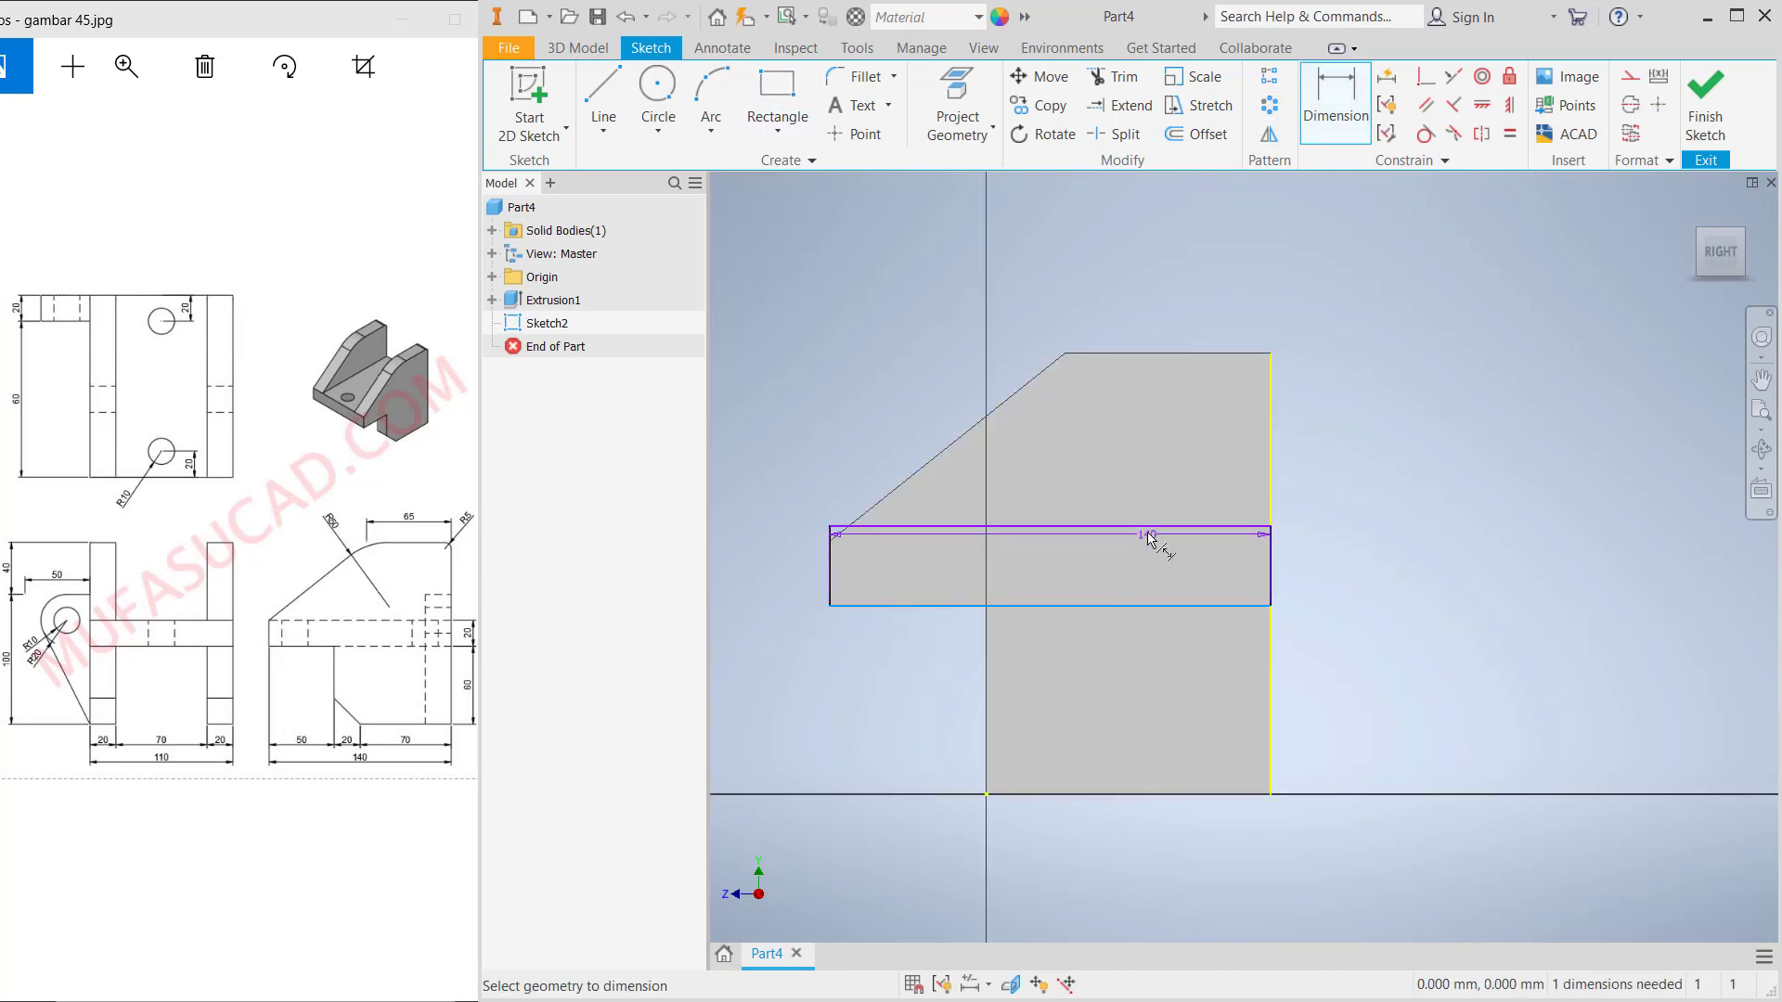
key("Escape")
left_click(1158, 572)
type("20")
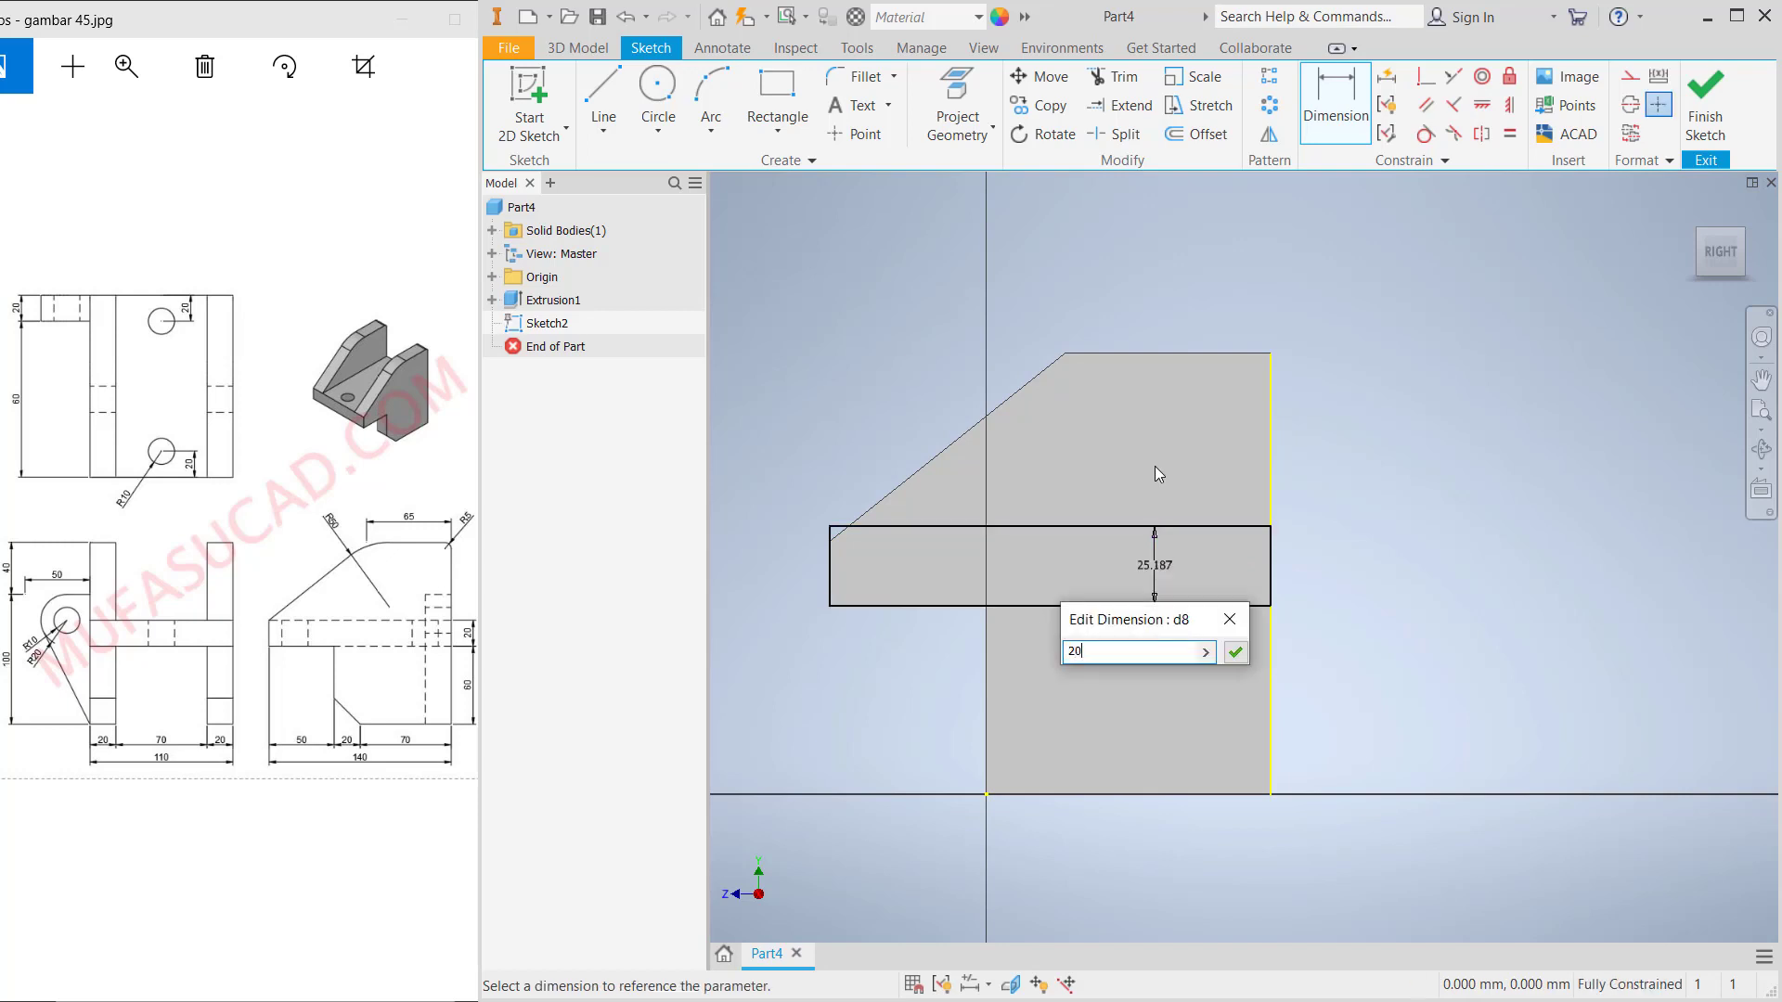
key("Return")
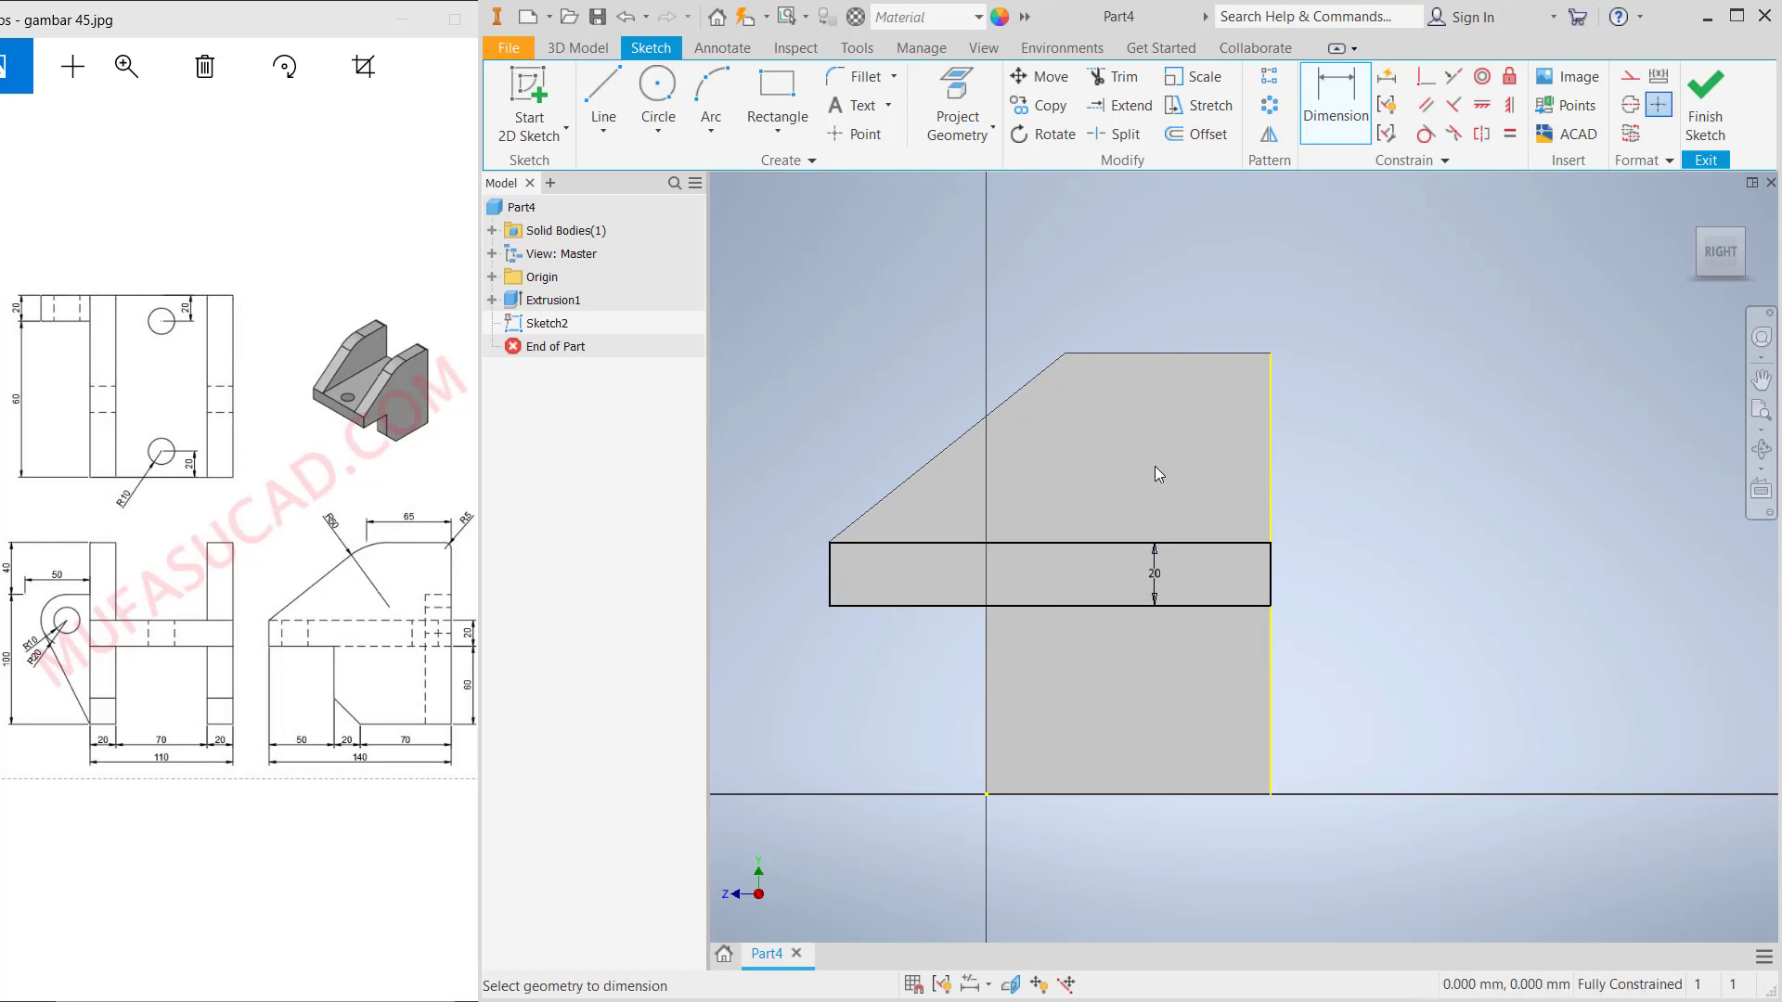
Finish the sketch and extrude the rectangle 70 mm outward from the plate, joined to the existing solid
left_click(1704, 128)
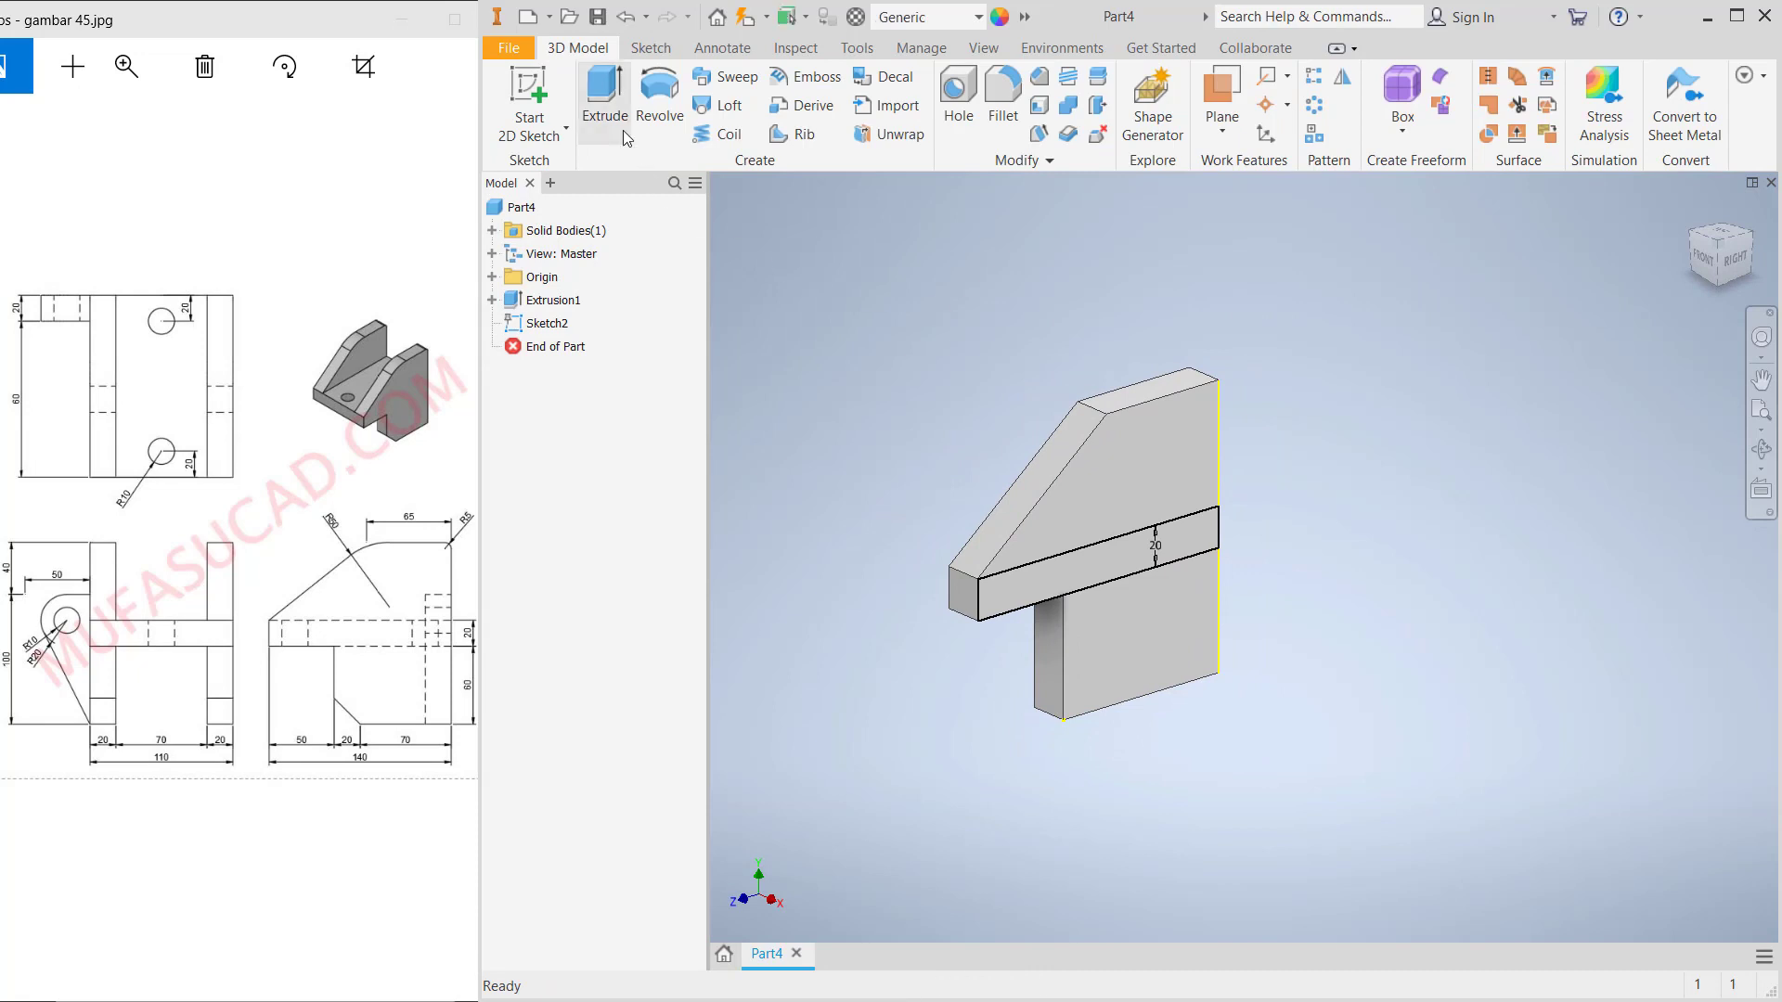
left_click(605, 88)
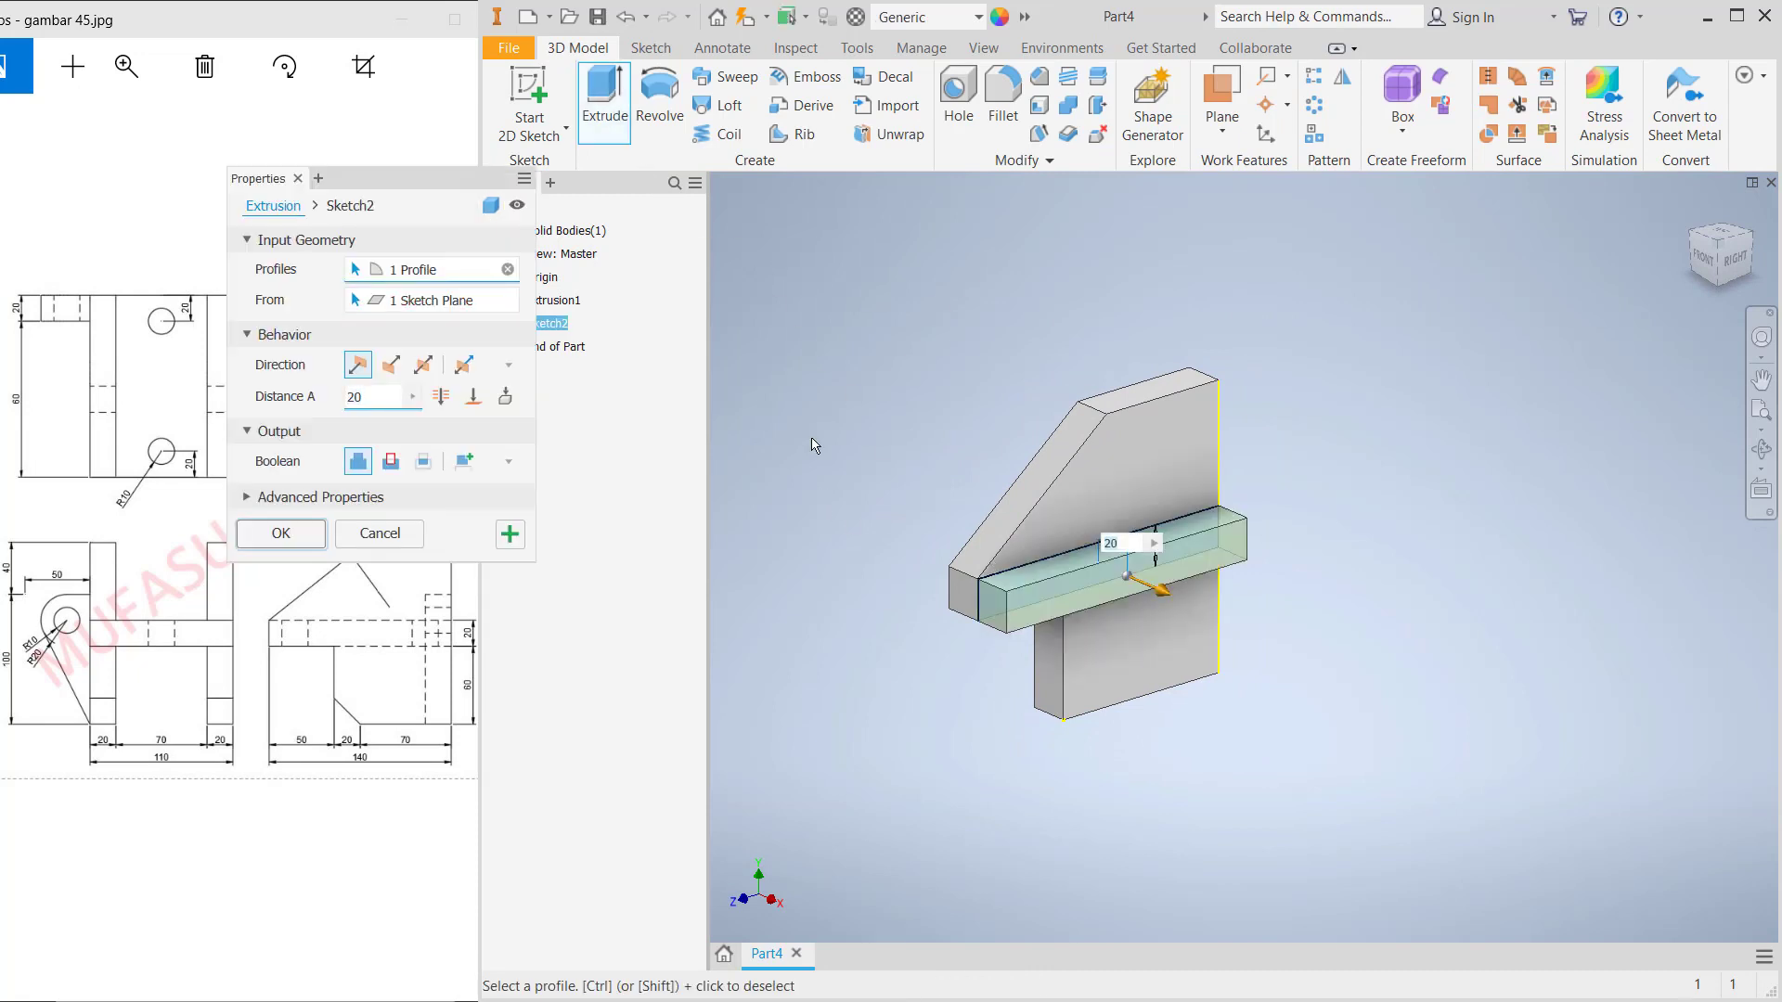
type("7")
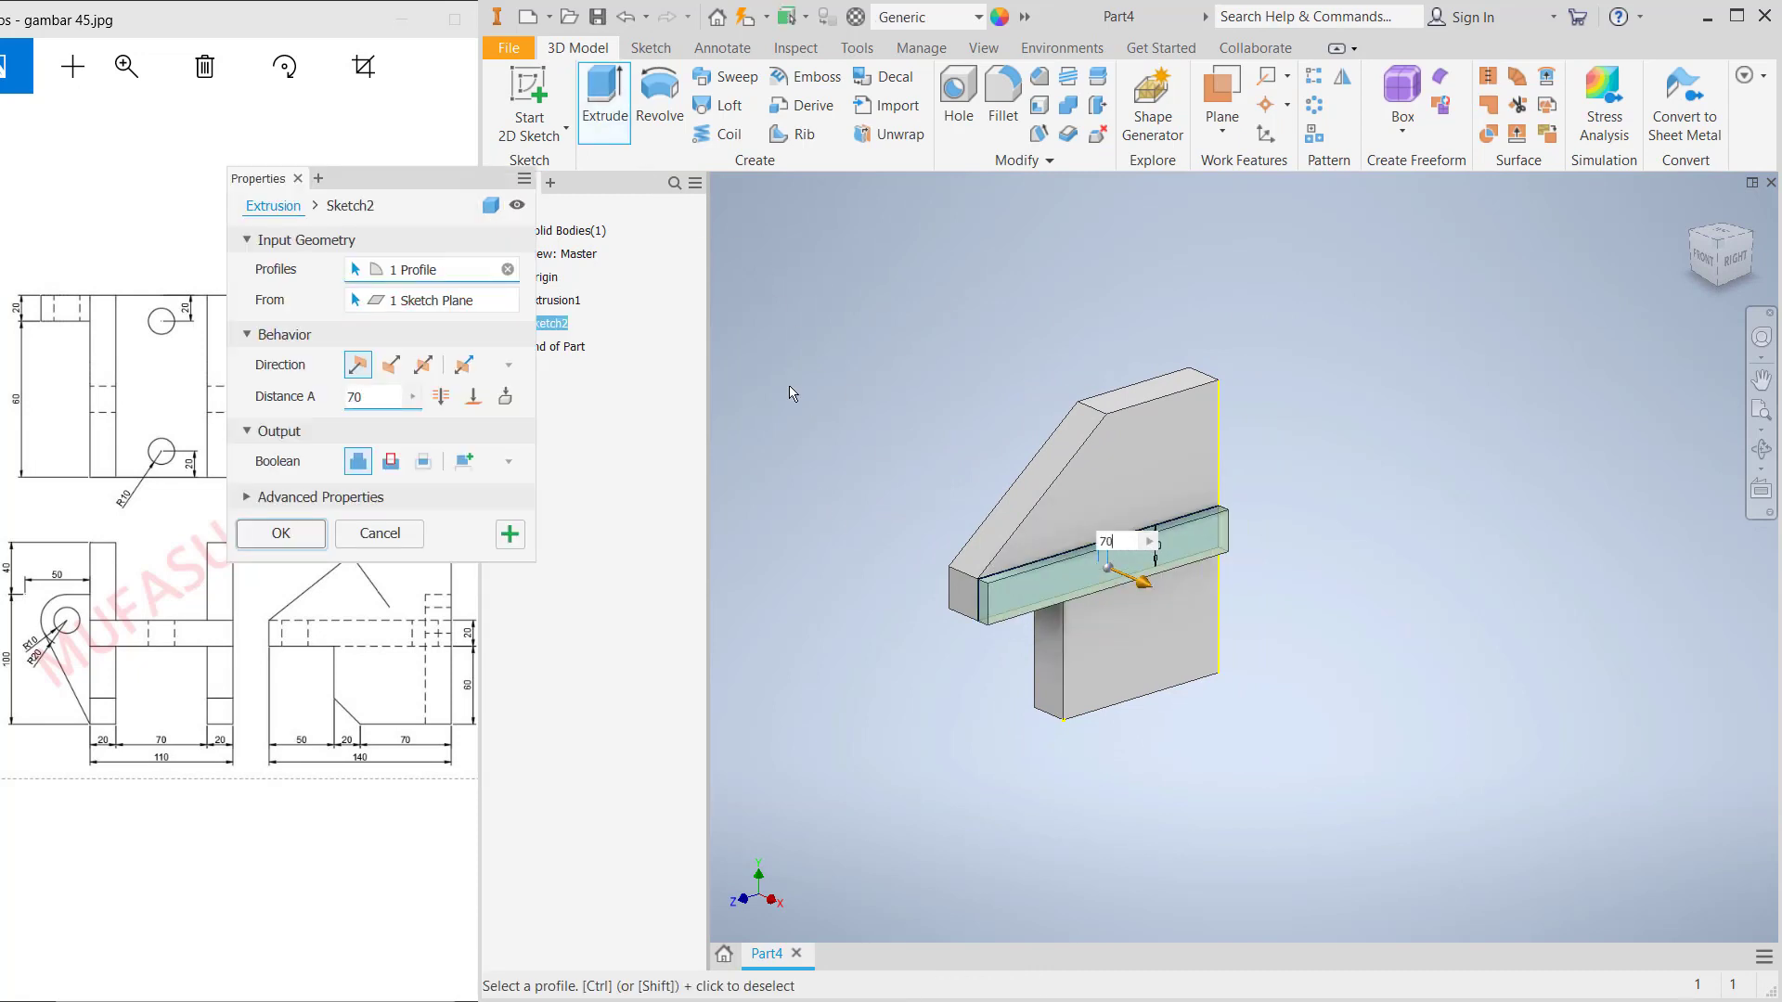
type("0")
left_click(315, 548)
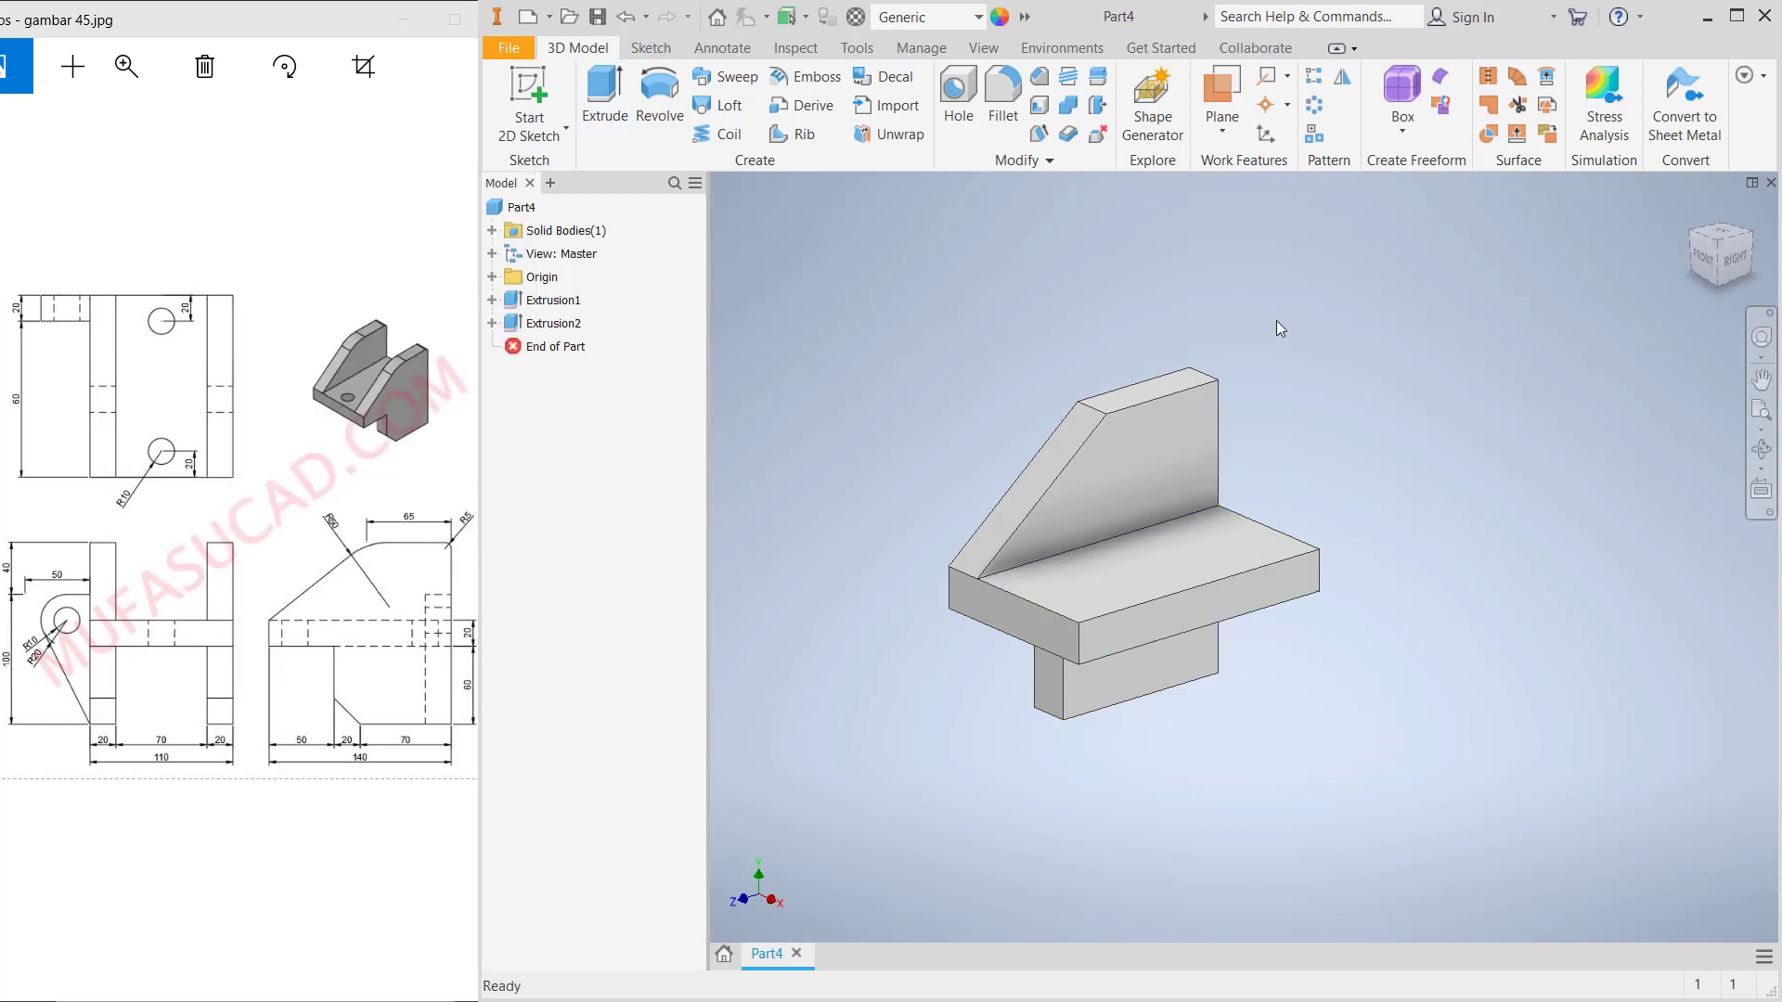
Create a work plane midway between the cross plate's free side face and the side plate's inner face
left_click(1222, 90)
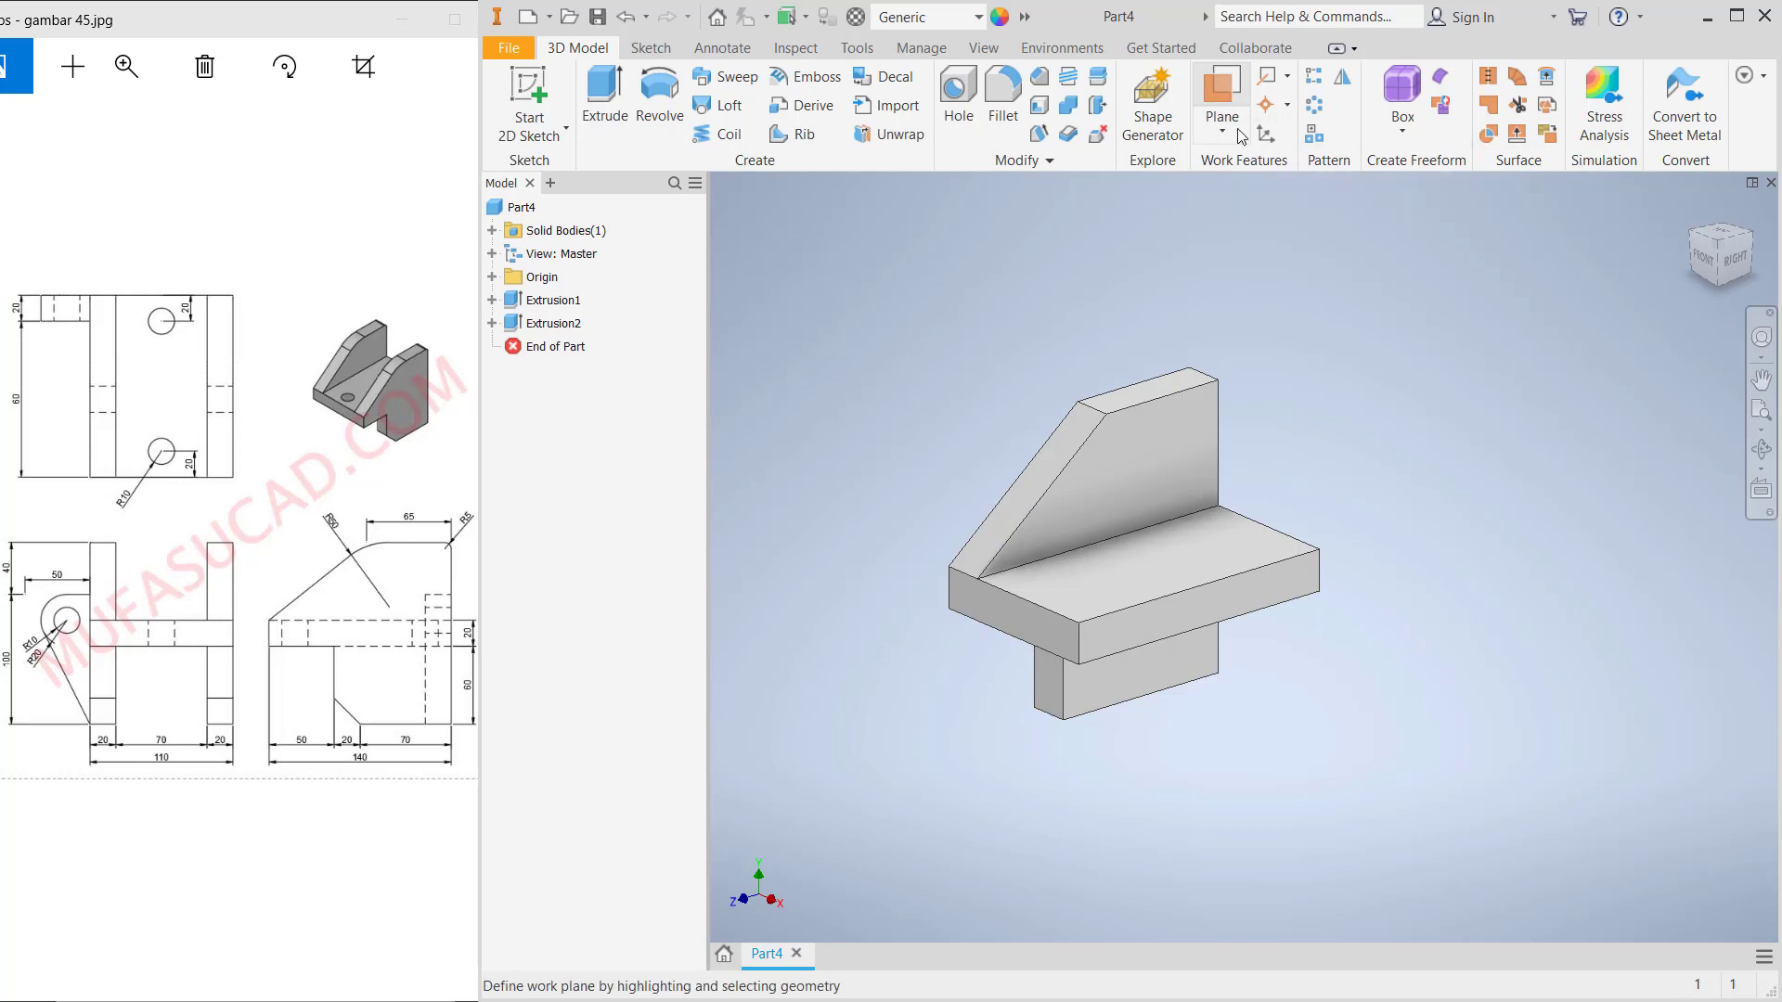
left_click(1230, 591)
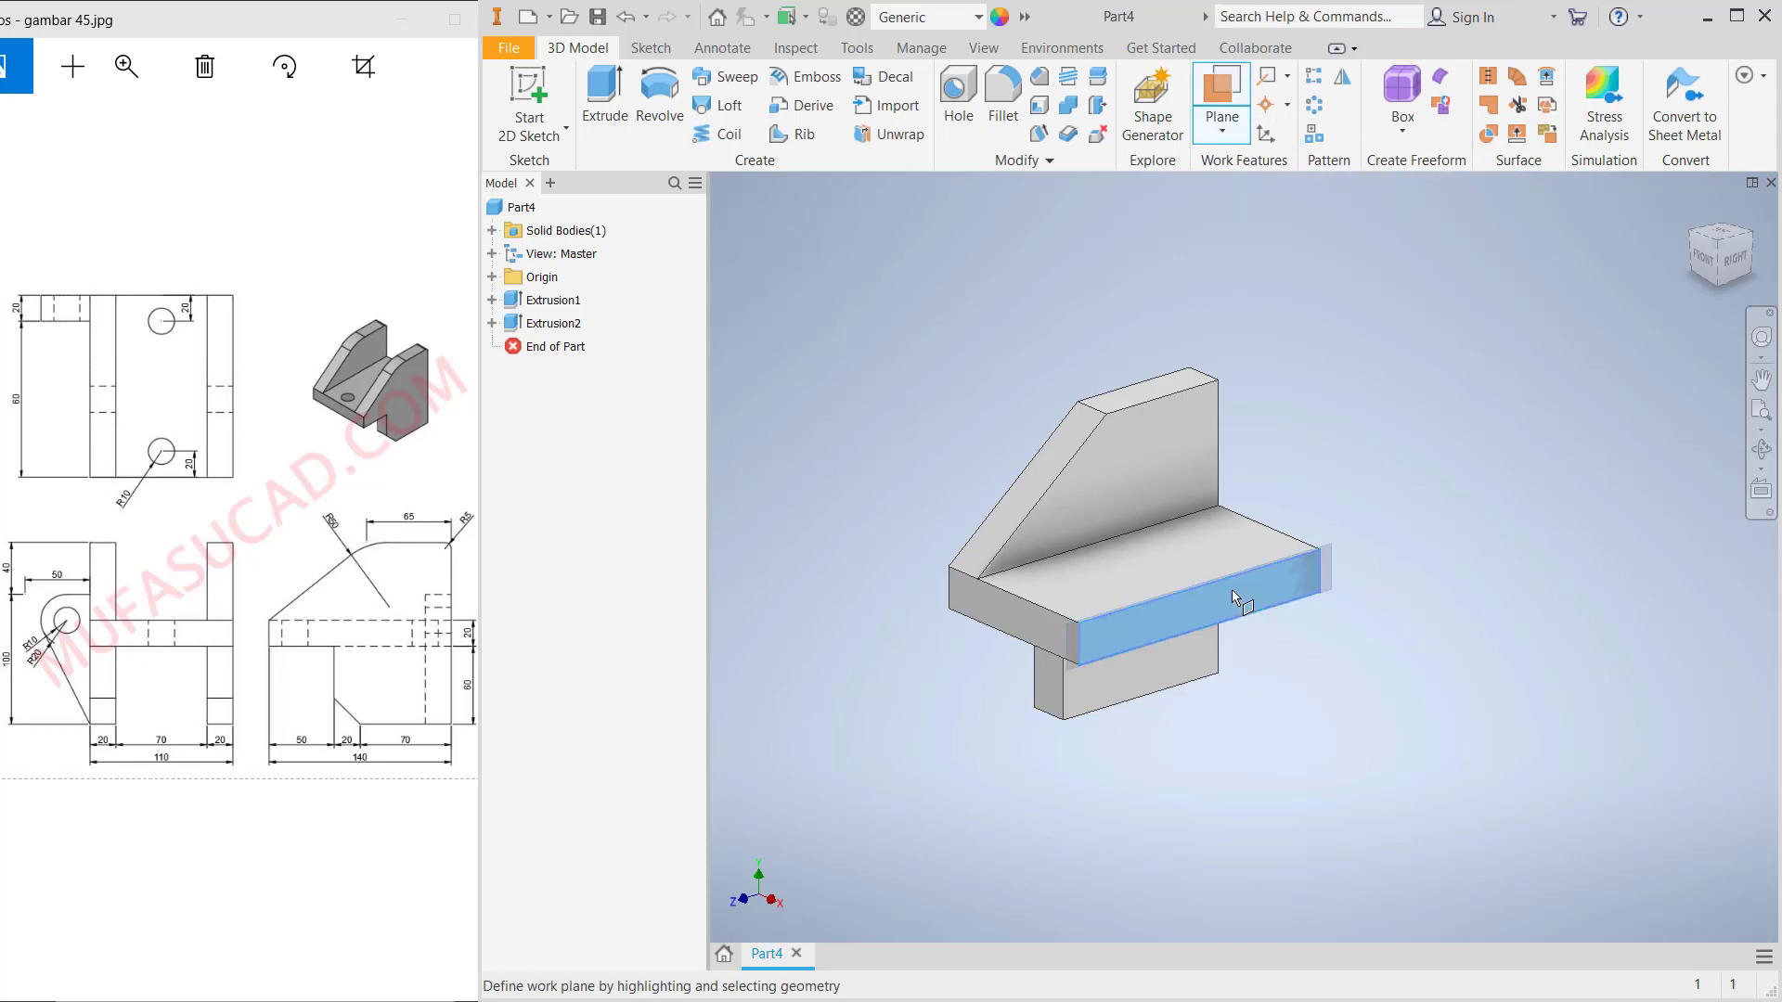
left_click(1033, 605)
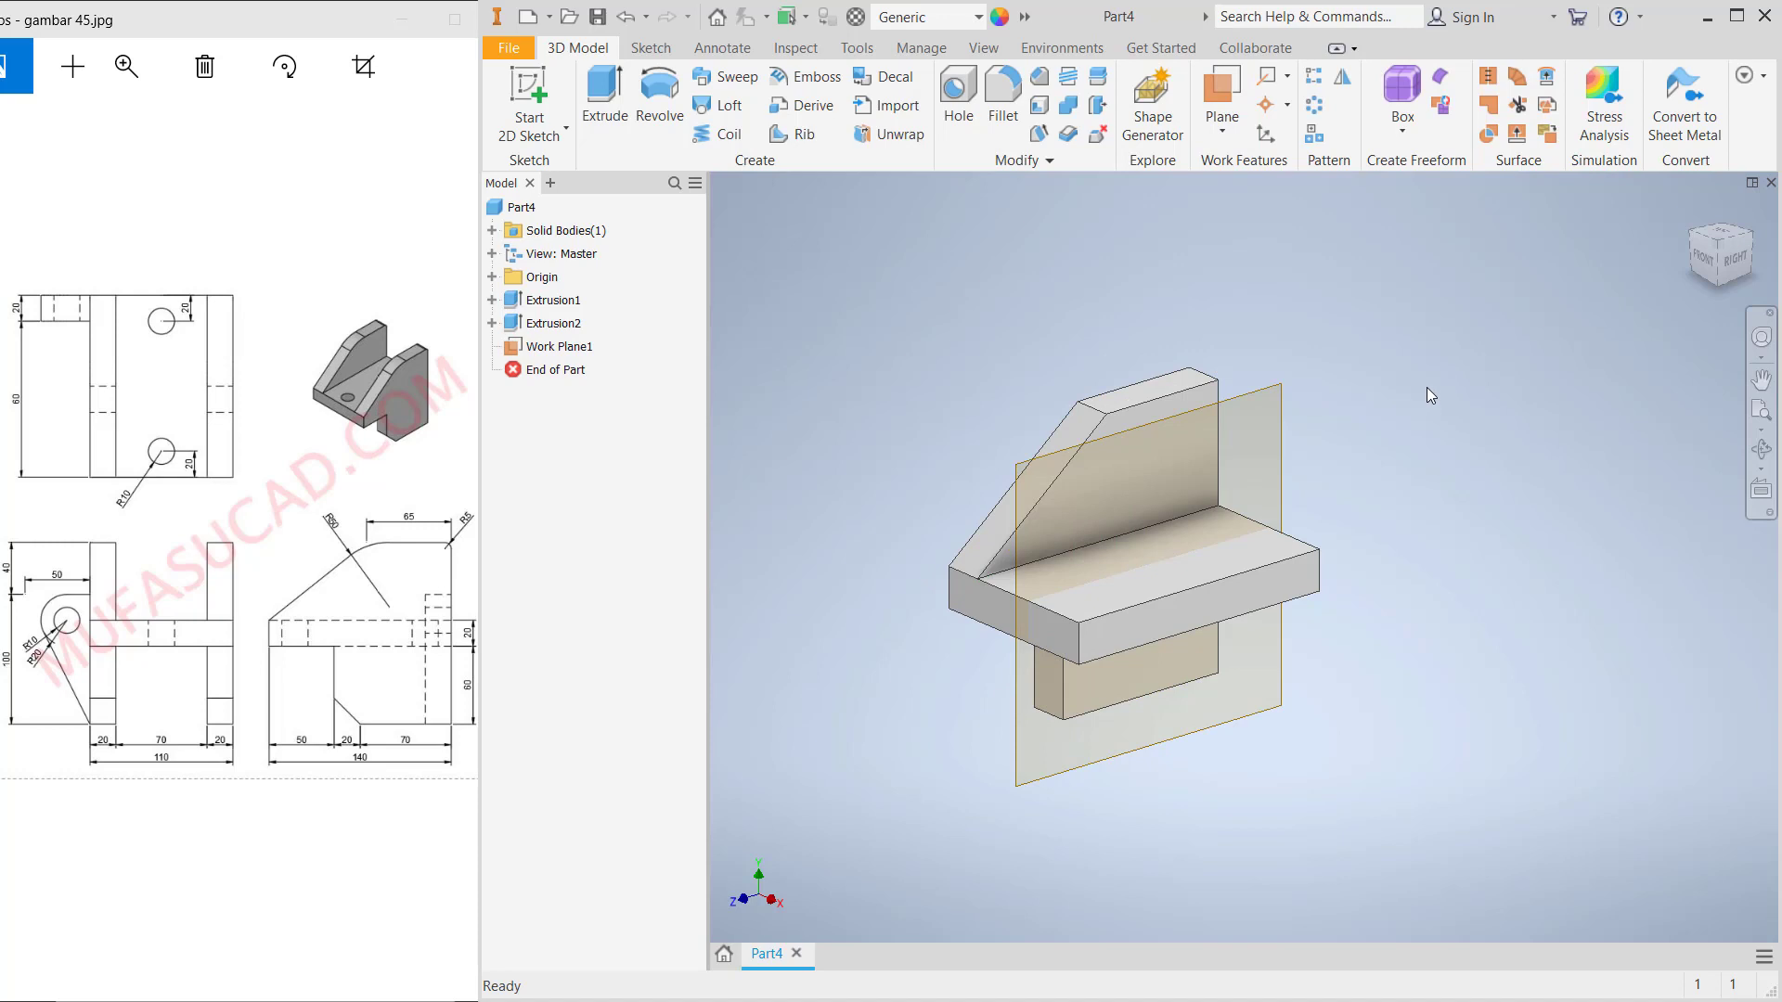
Mirror the side plate extrusion about the work plane, and hide the work plane
middle_click_drag(1366, 381, 1312, 414)
scroll(1016, 538, "up", 3)
scroll(1016, 539, "down", 3)
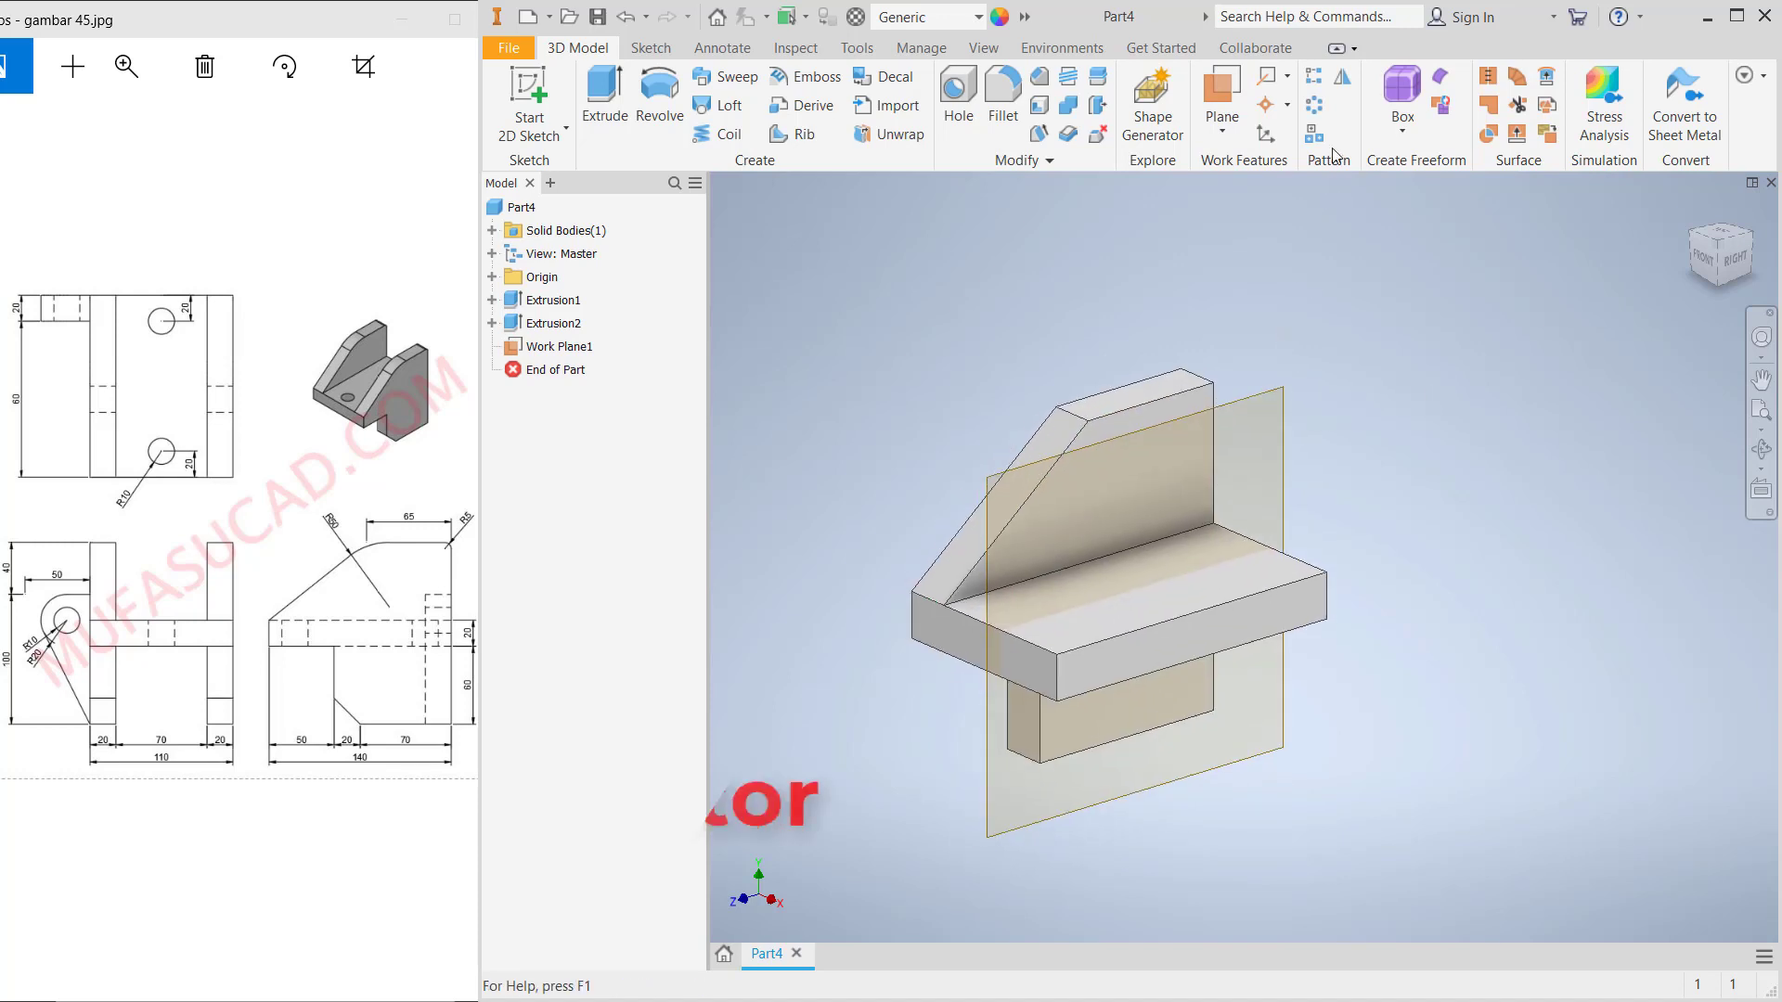
left_click(1343, 79)
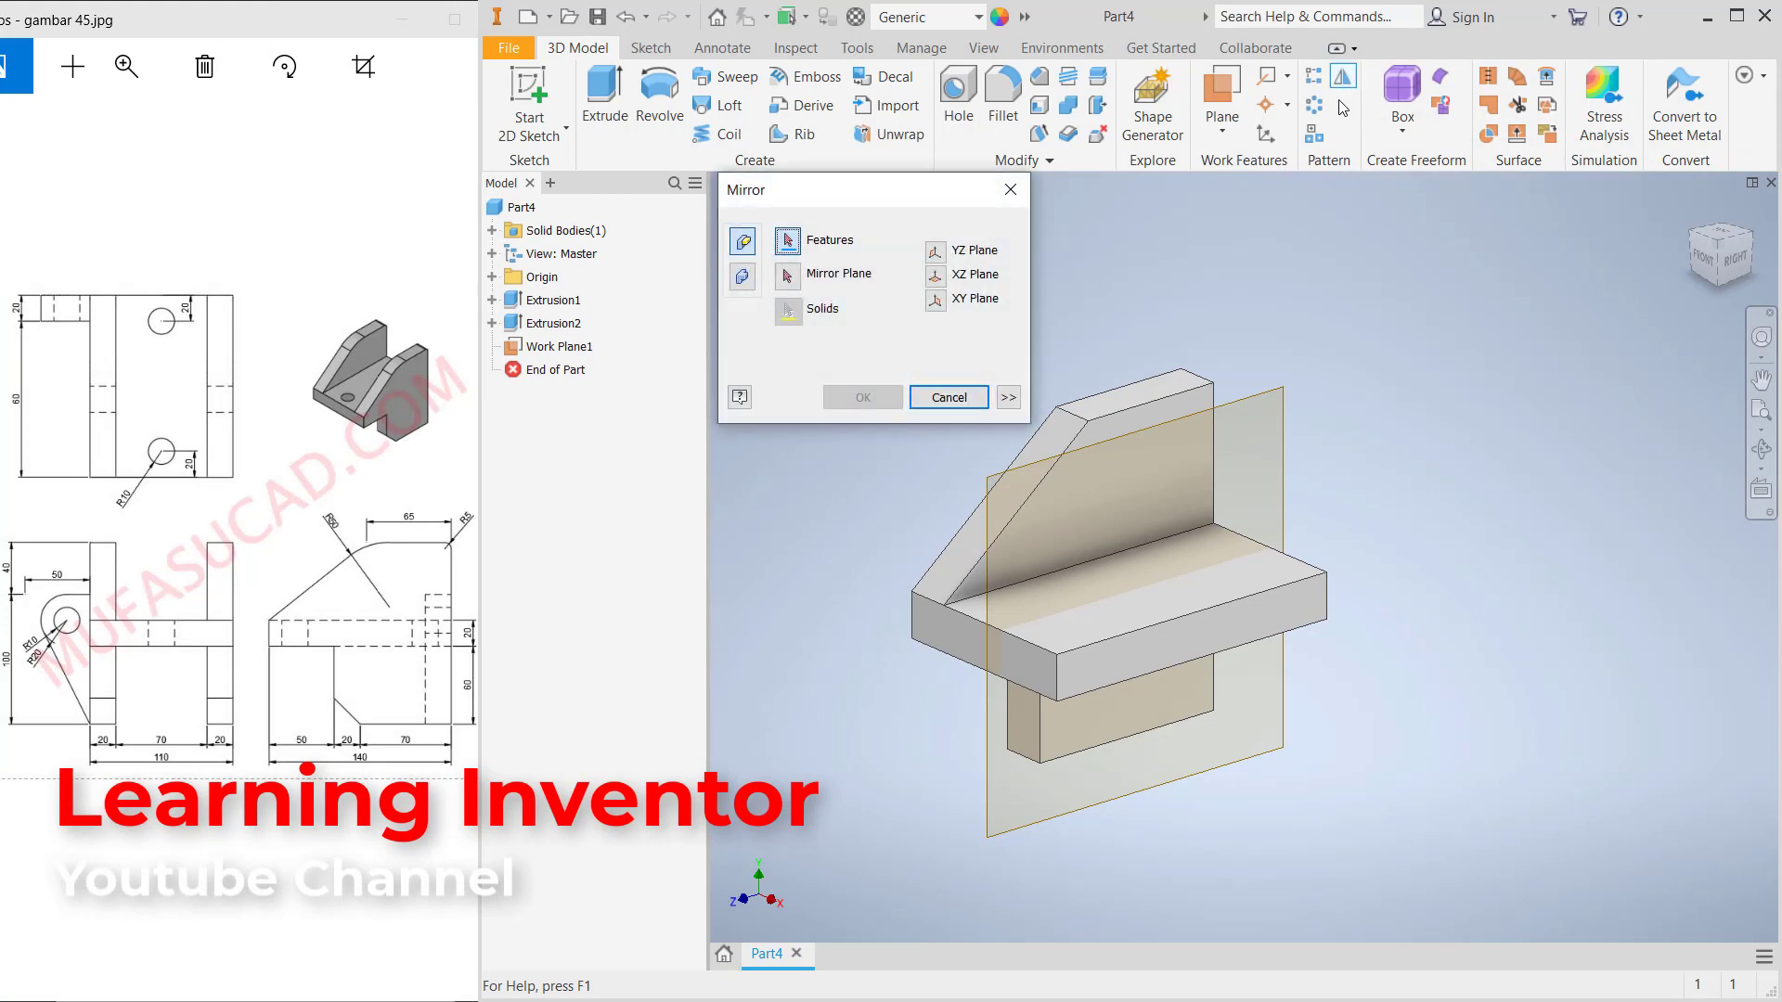
left_click(1137, 406)
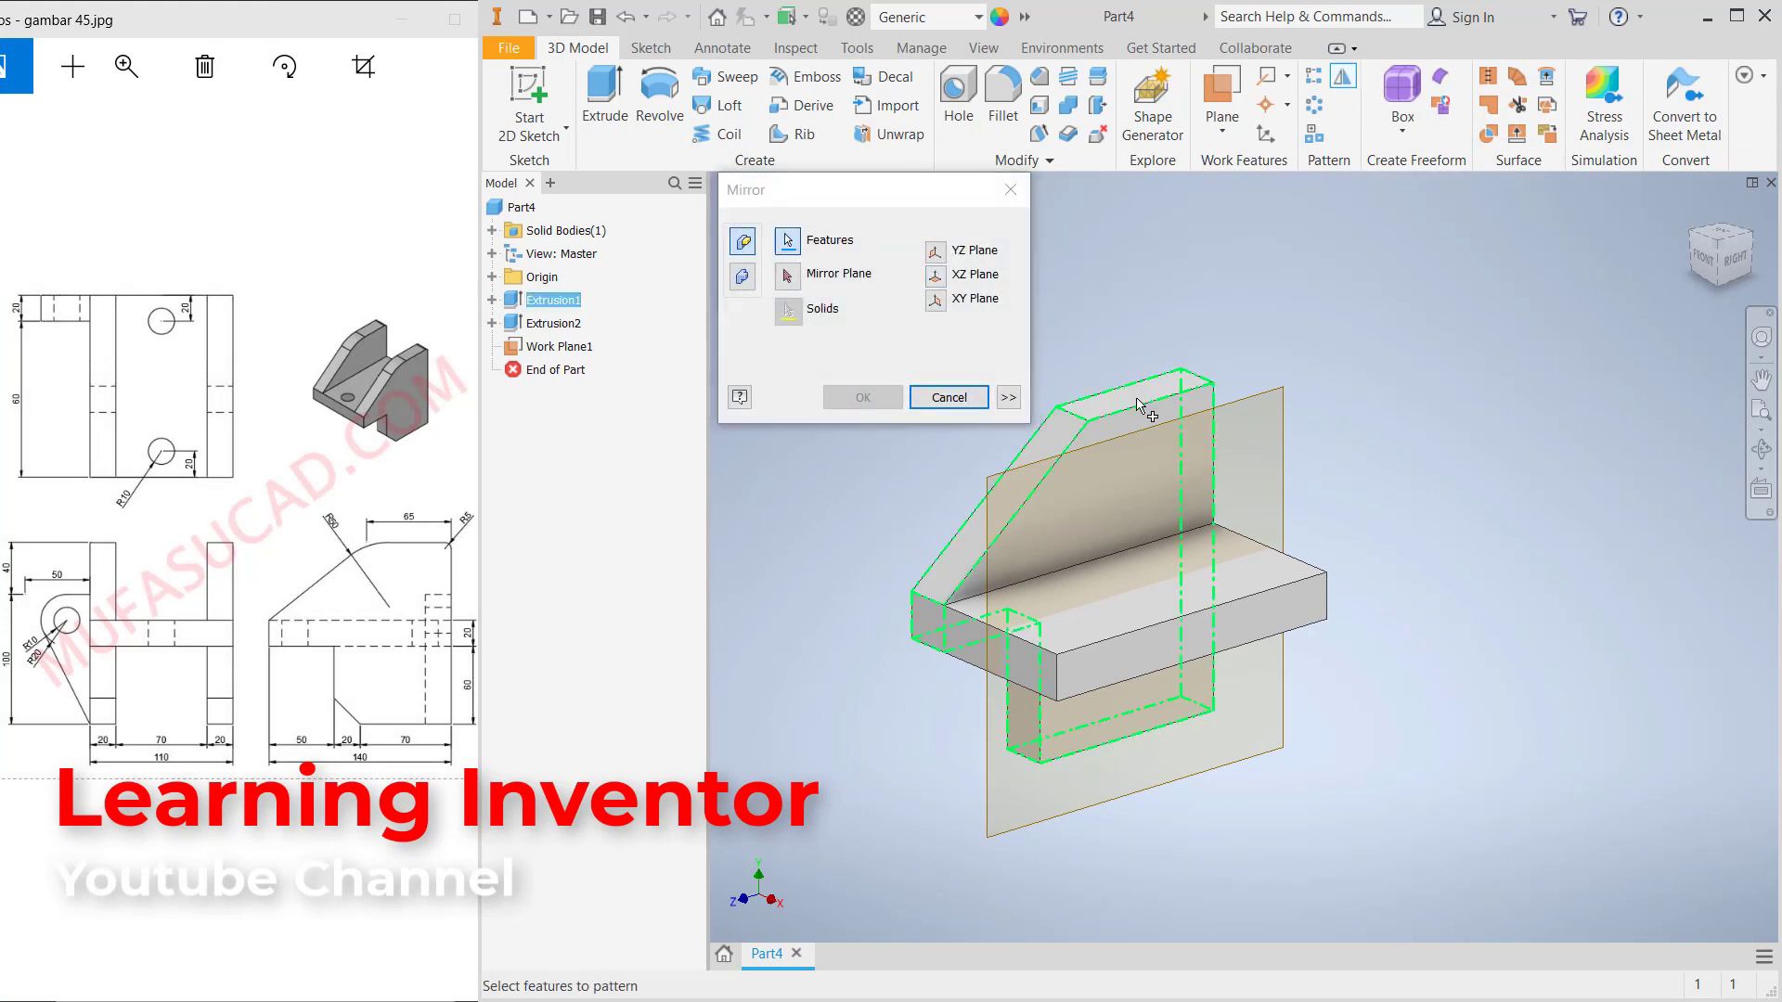
left_click(833, 278)
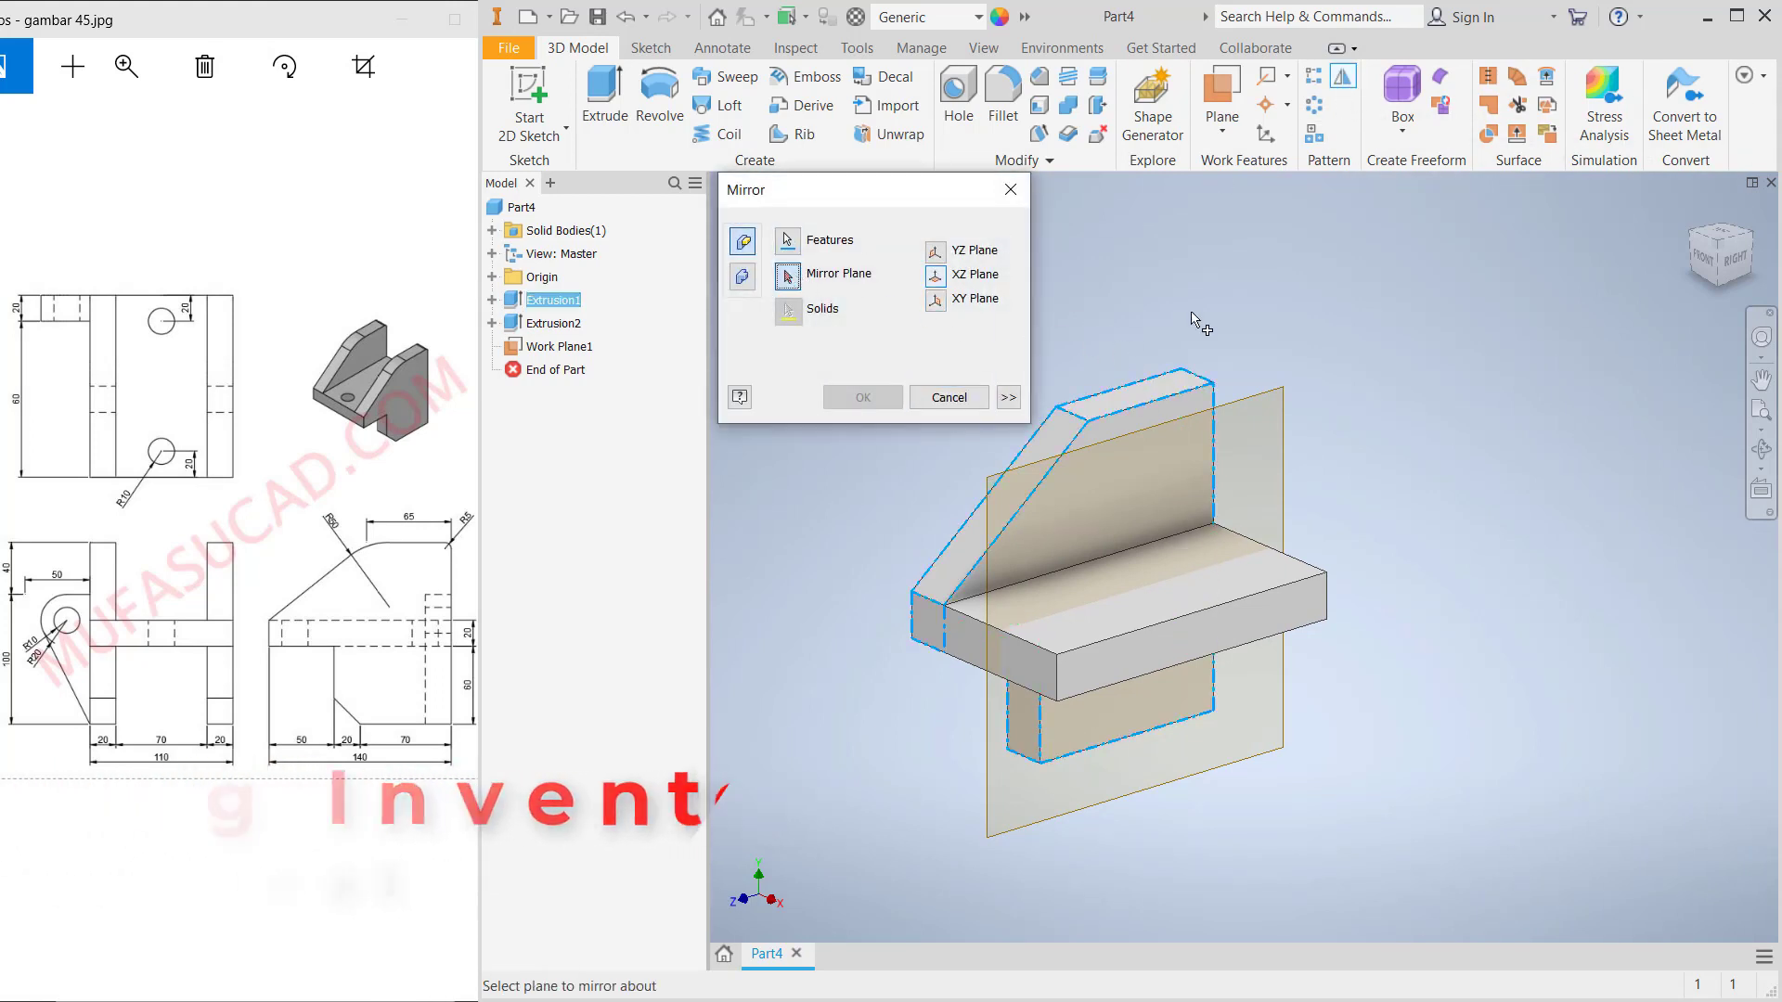
left_click(1283, 401)
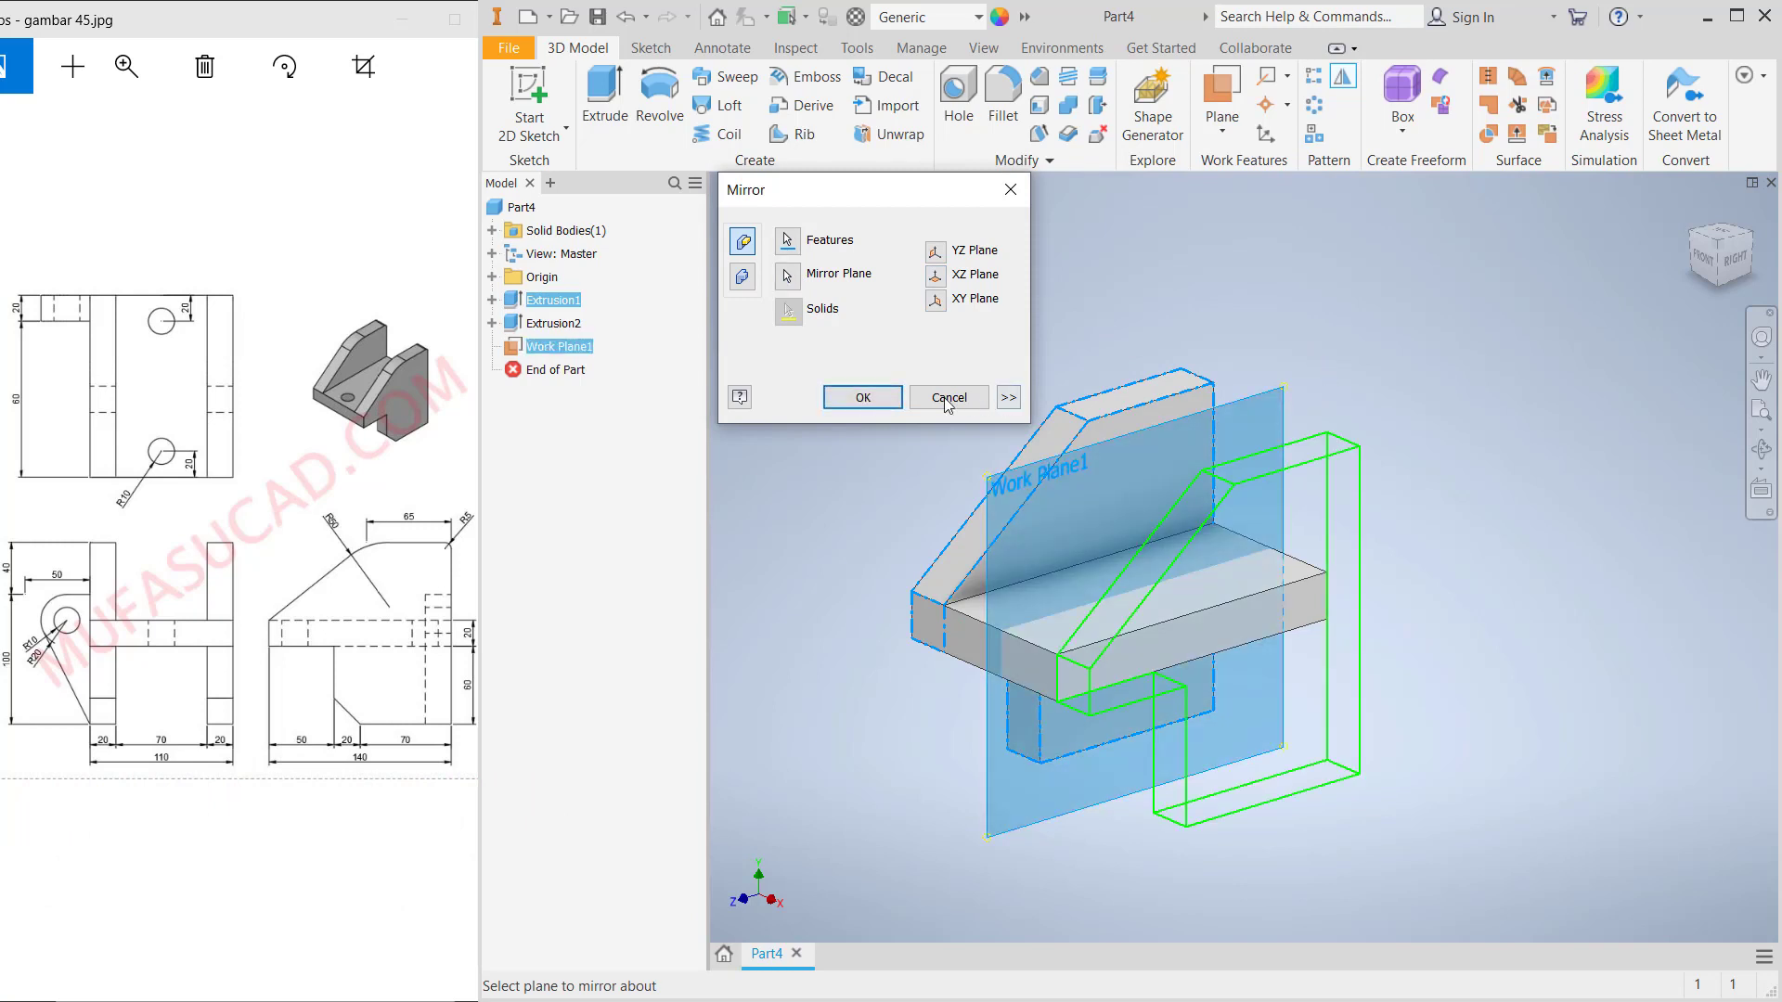
left_click(864, 396)
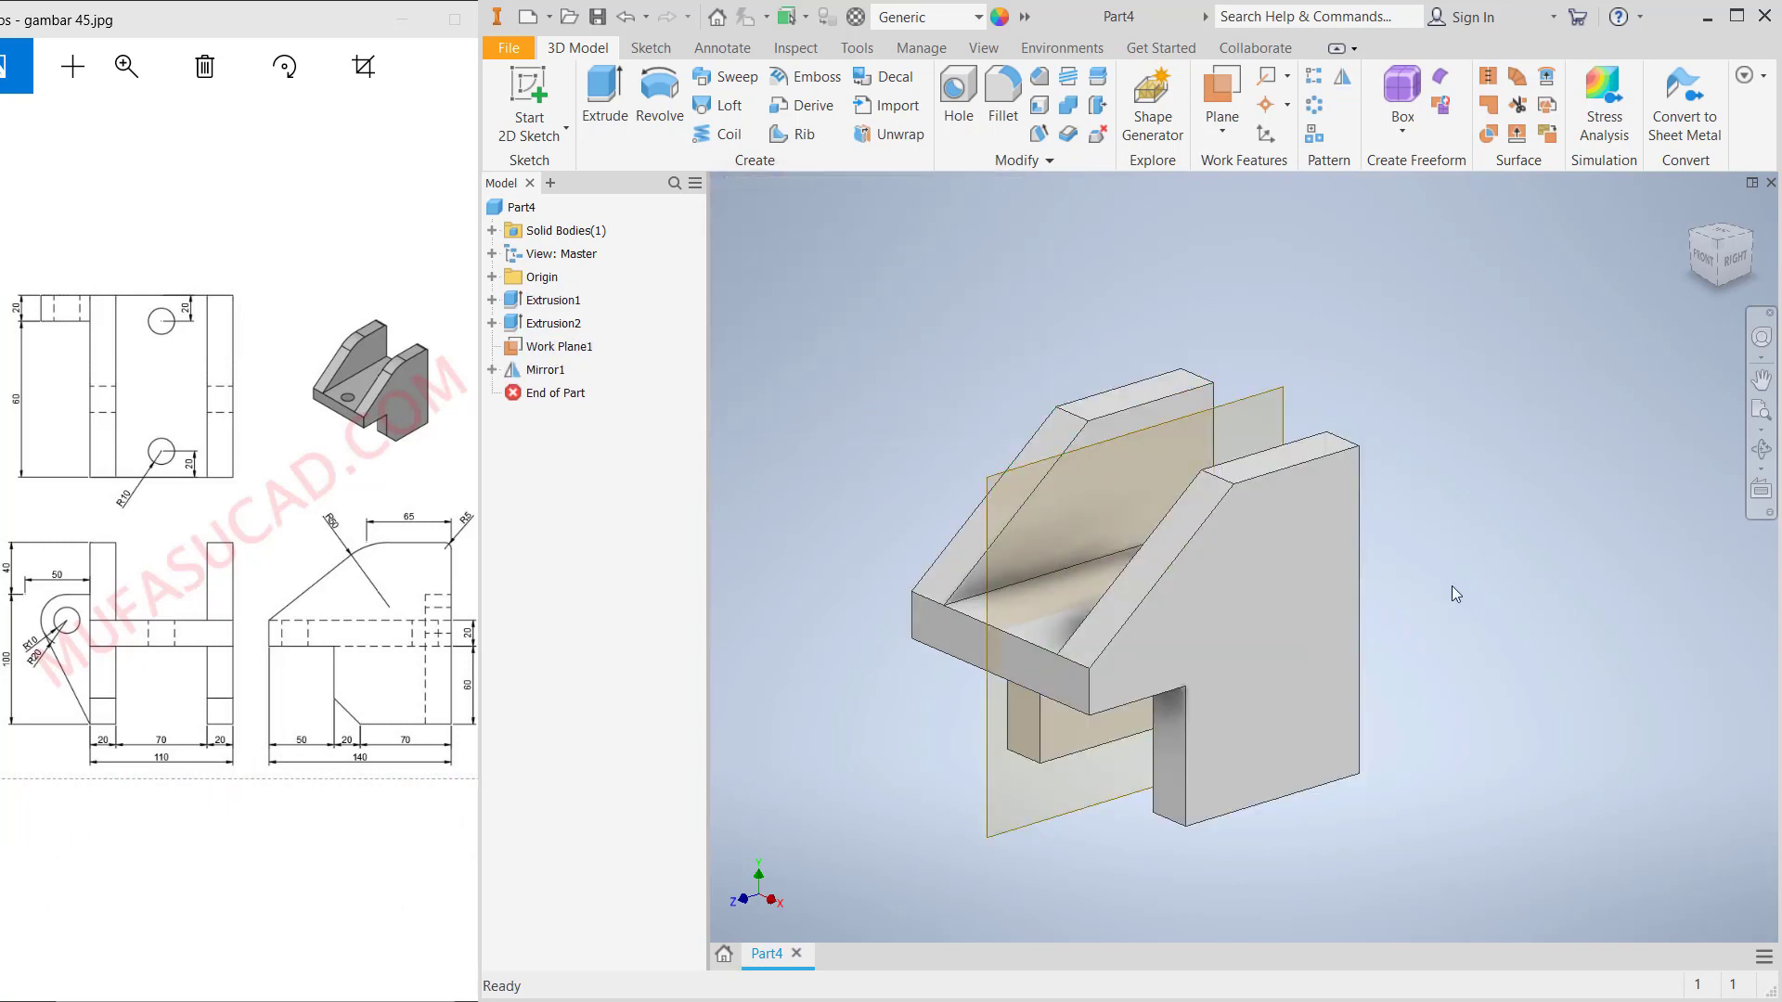
right_click(538, 355)
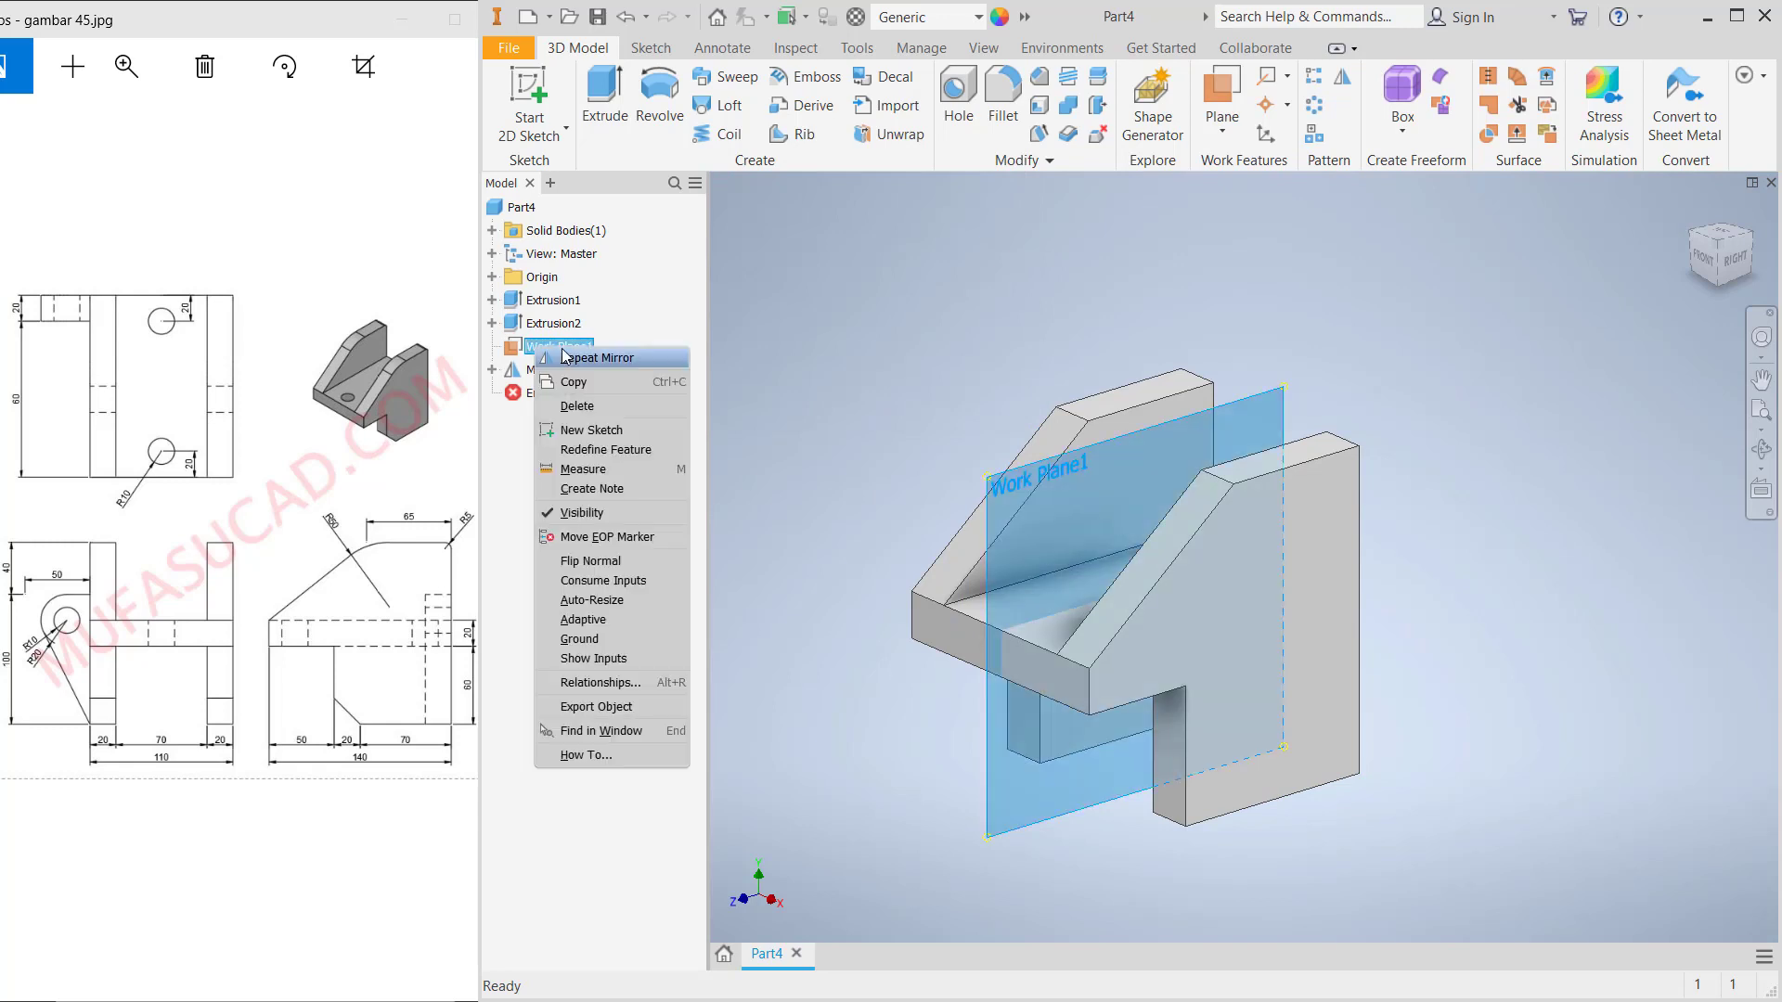
left_click(587, 512)
Chamfer the front bottom edges of both side plates' legs by 20 mm
middle_click_drag(987, 529, 1147, 493, "shift")
left_click(1023, 782)
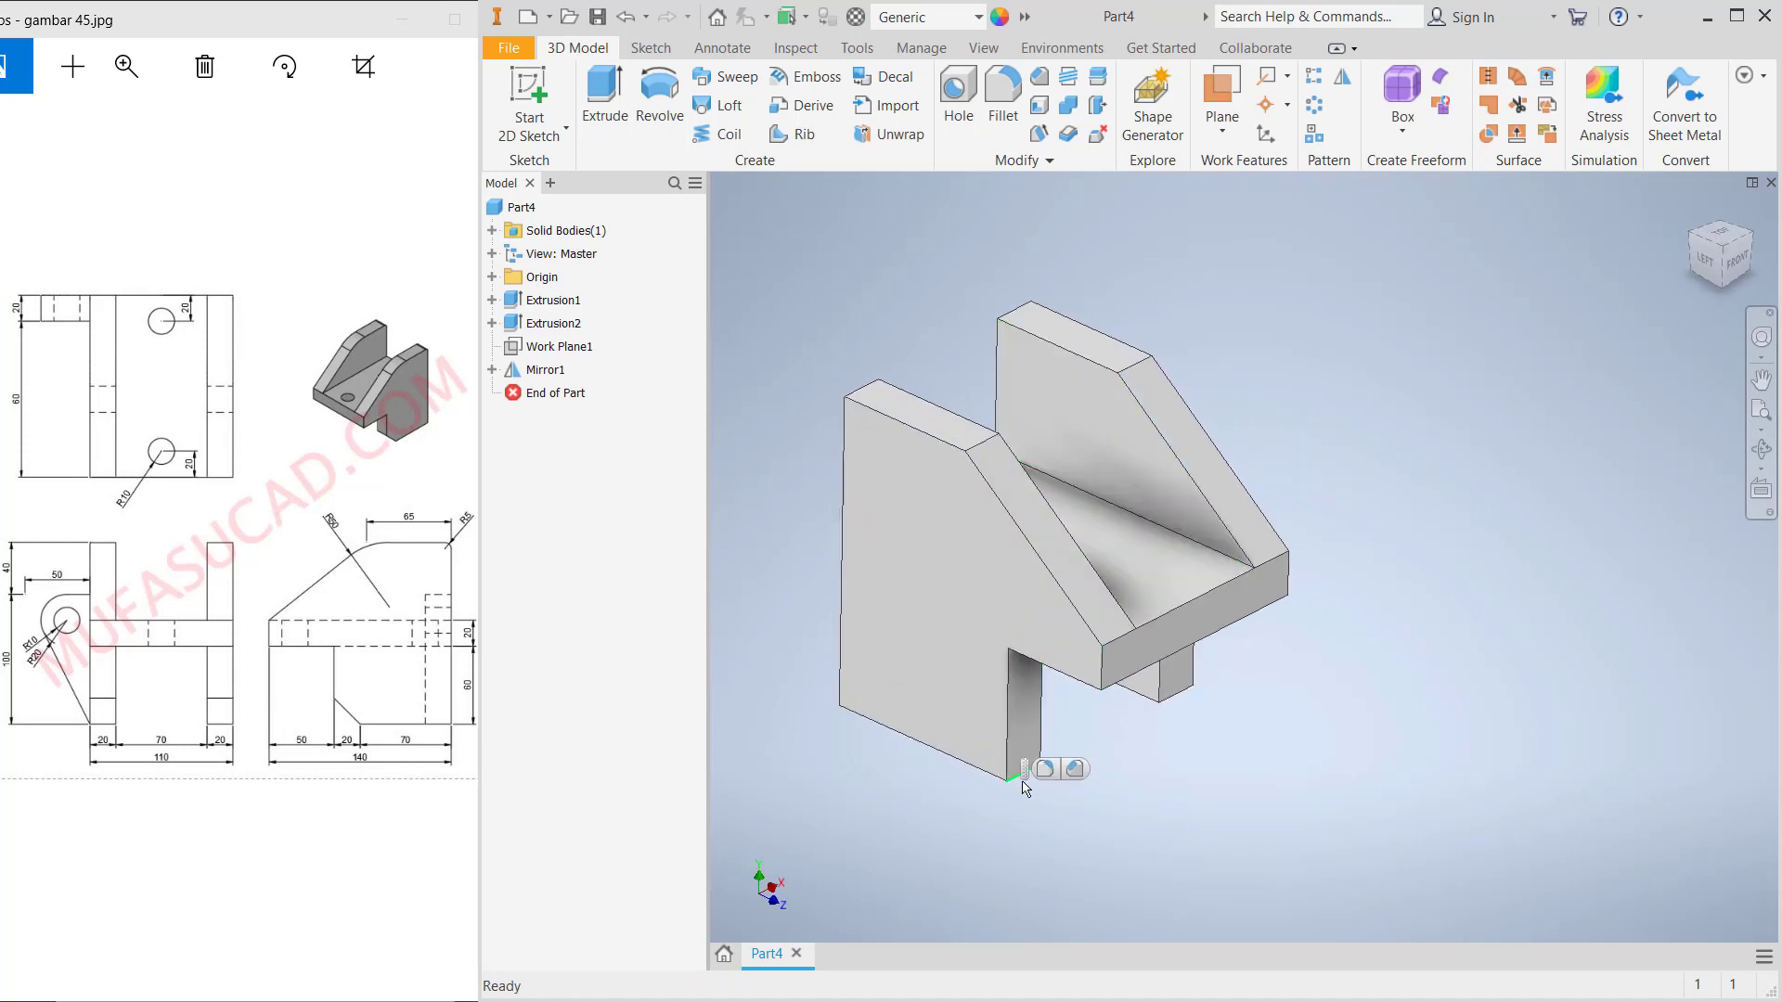
left_click(1178, 695, "ctrl")
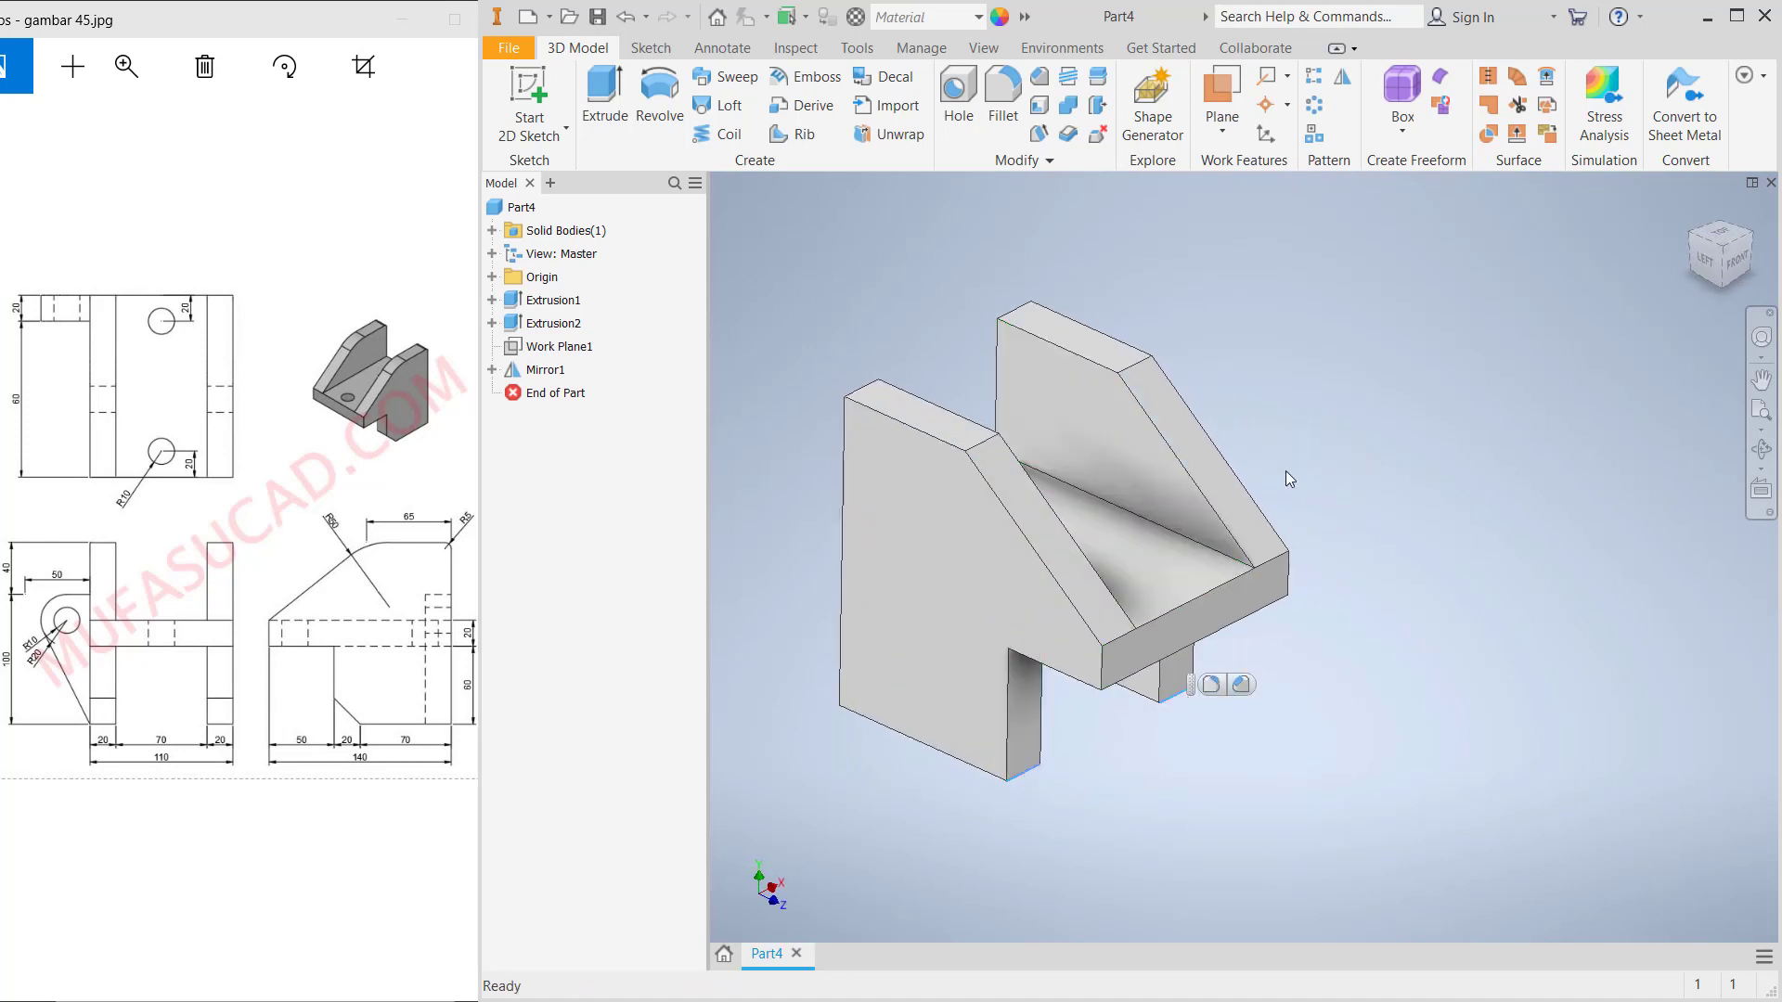
left_click(1040, 78)
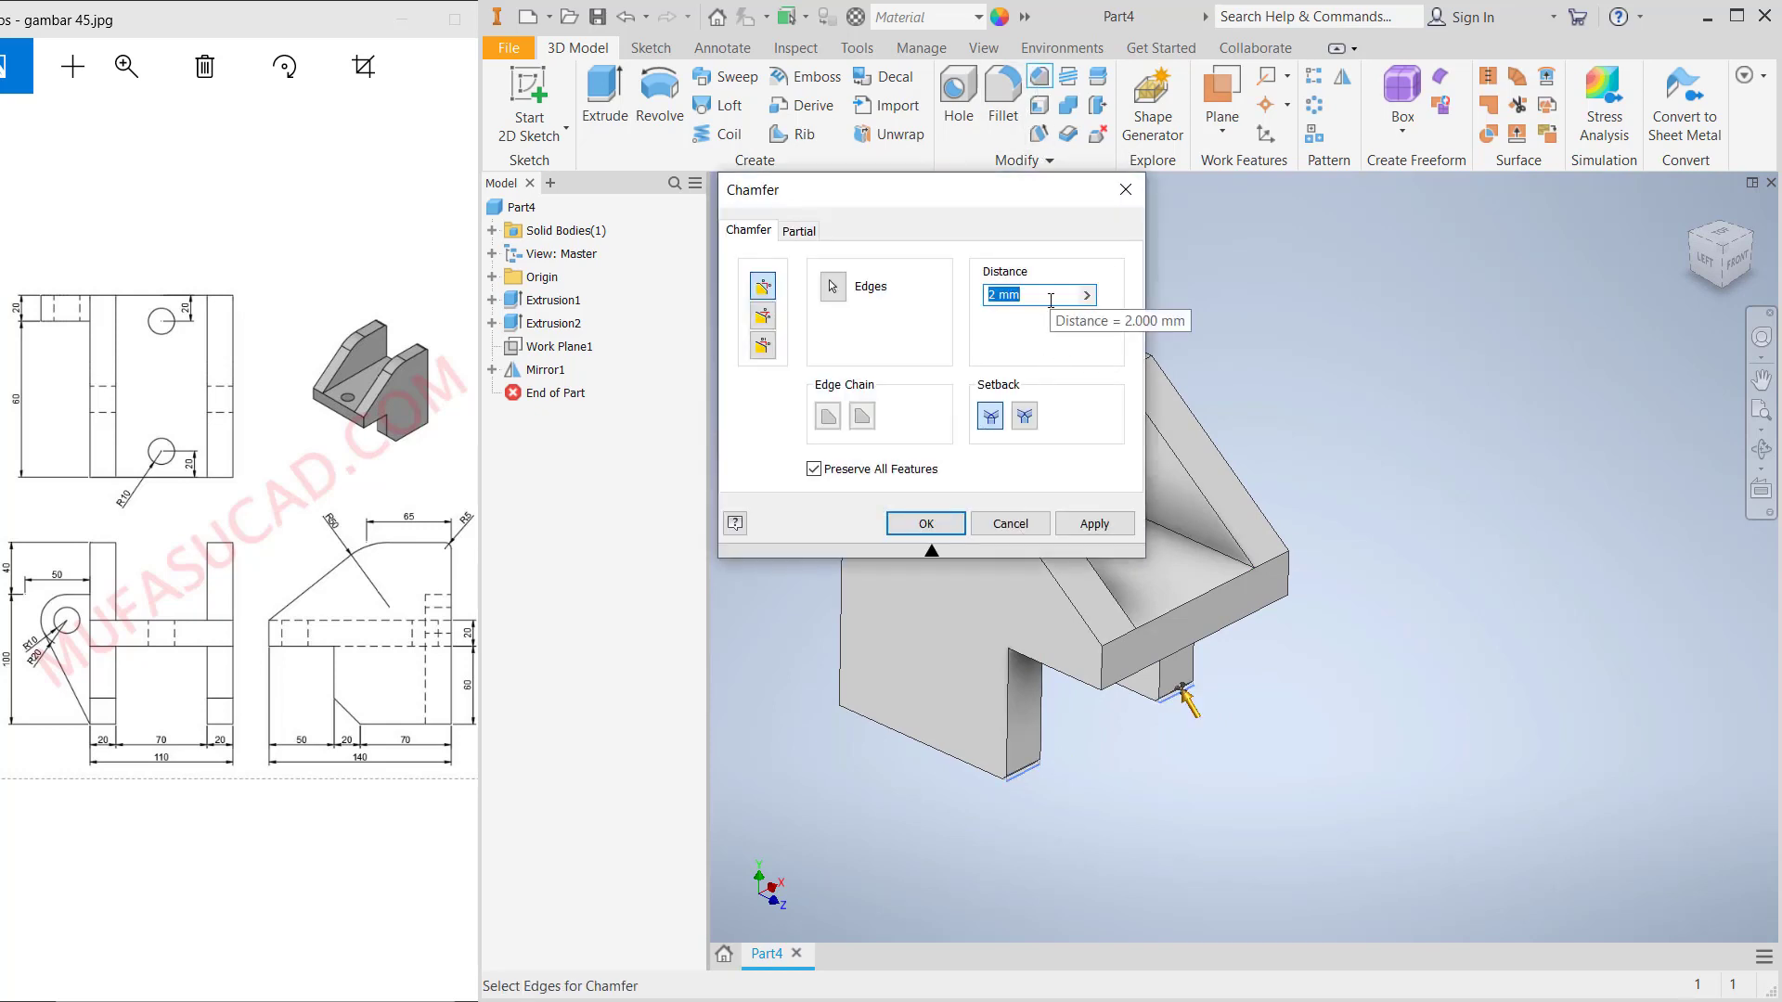
left_click(927, 523)
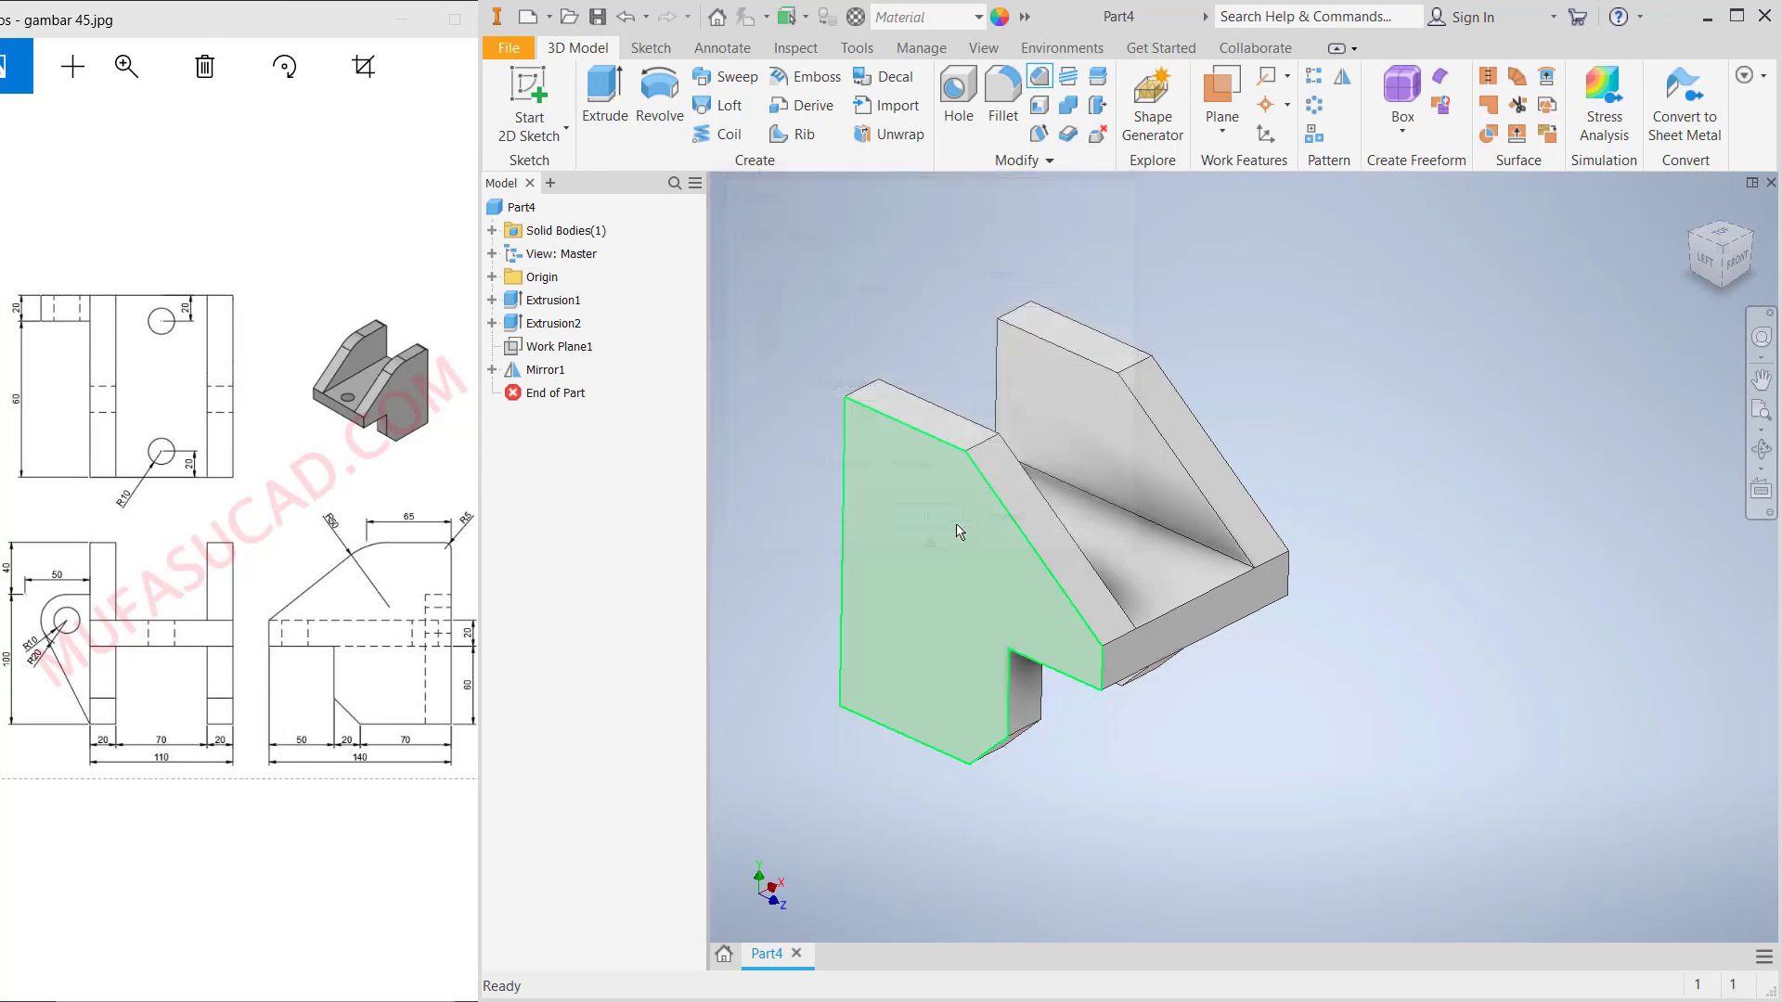
Fillet the edges between the top and sloped faces of both side plates with a 50 mm radius
left_click(991, 453)
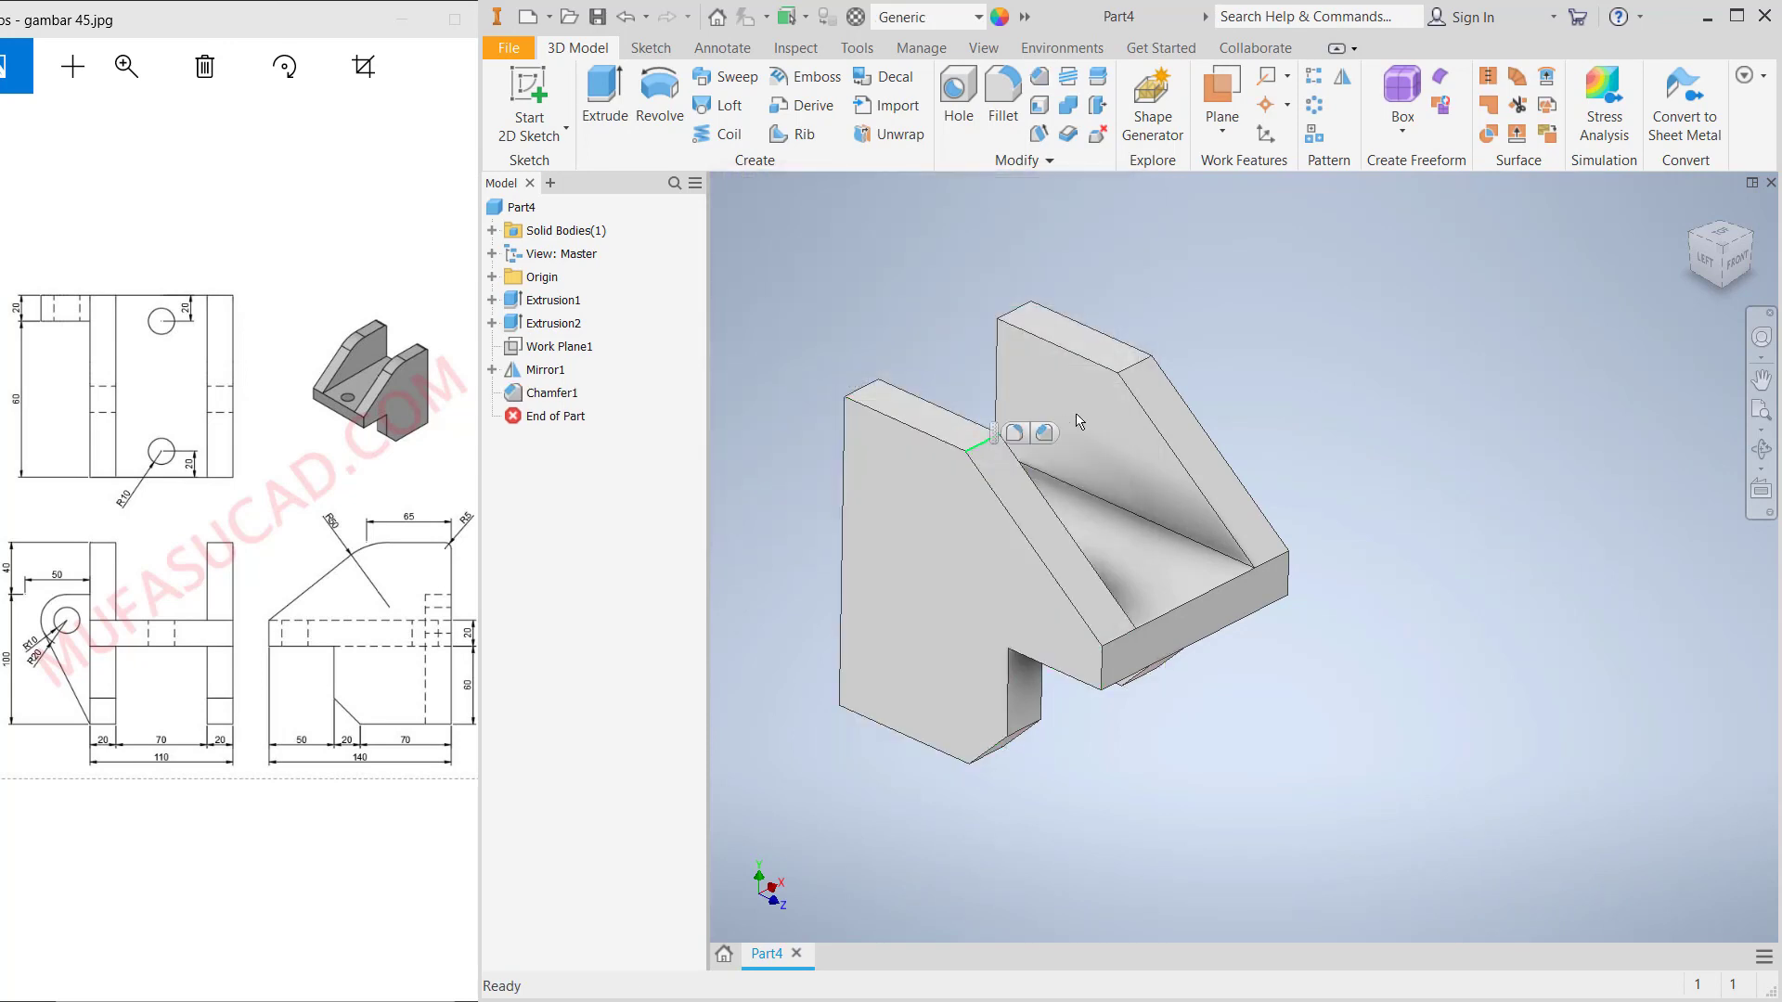
left_click(1143, 369)
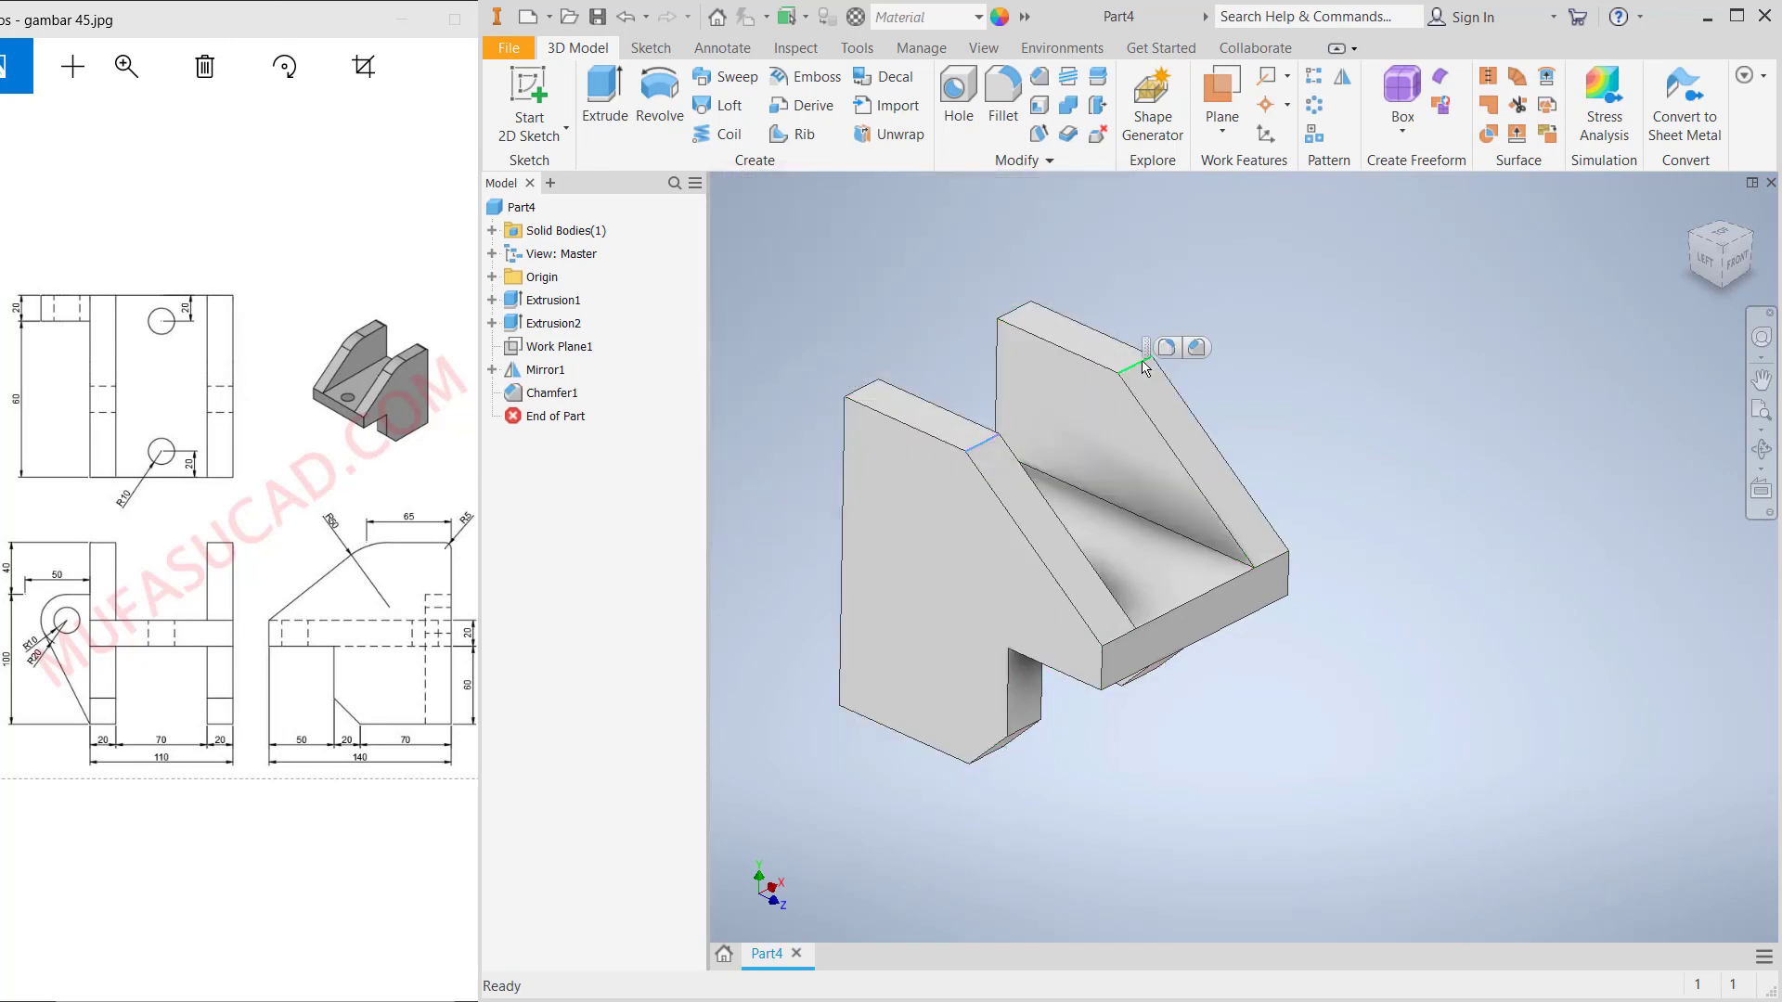
left_click(1003, 93)
left_click(905, 284)
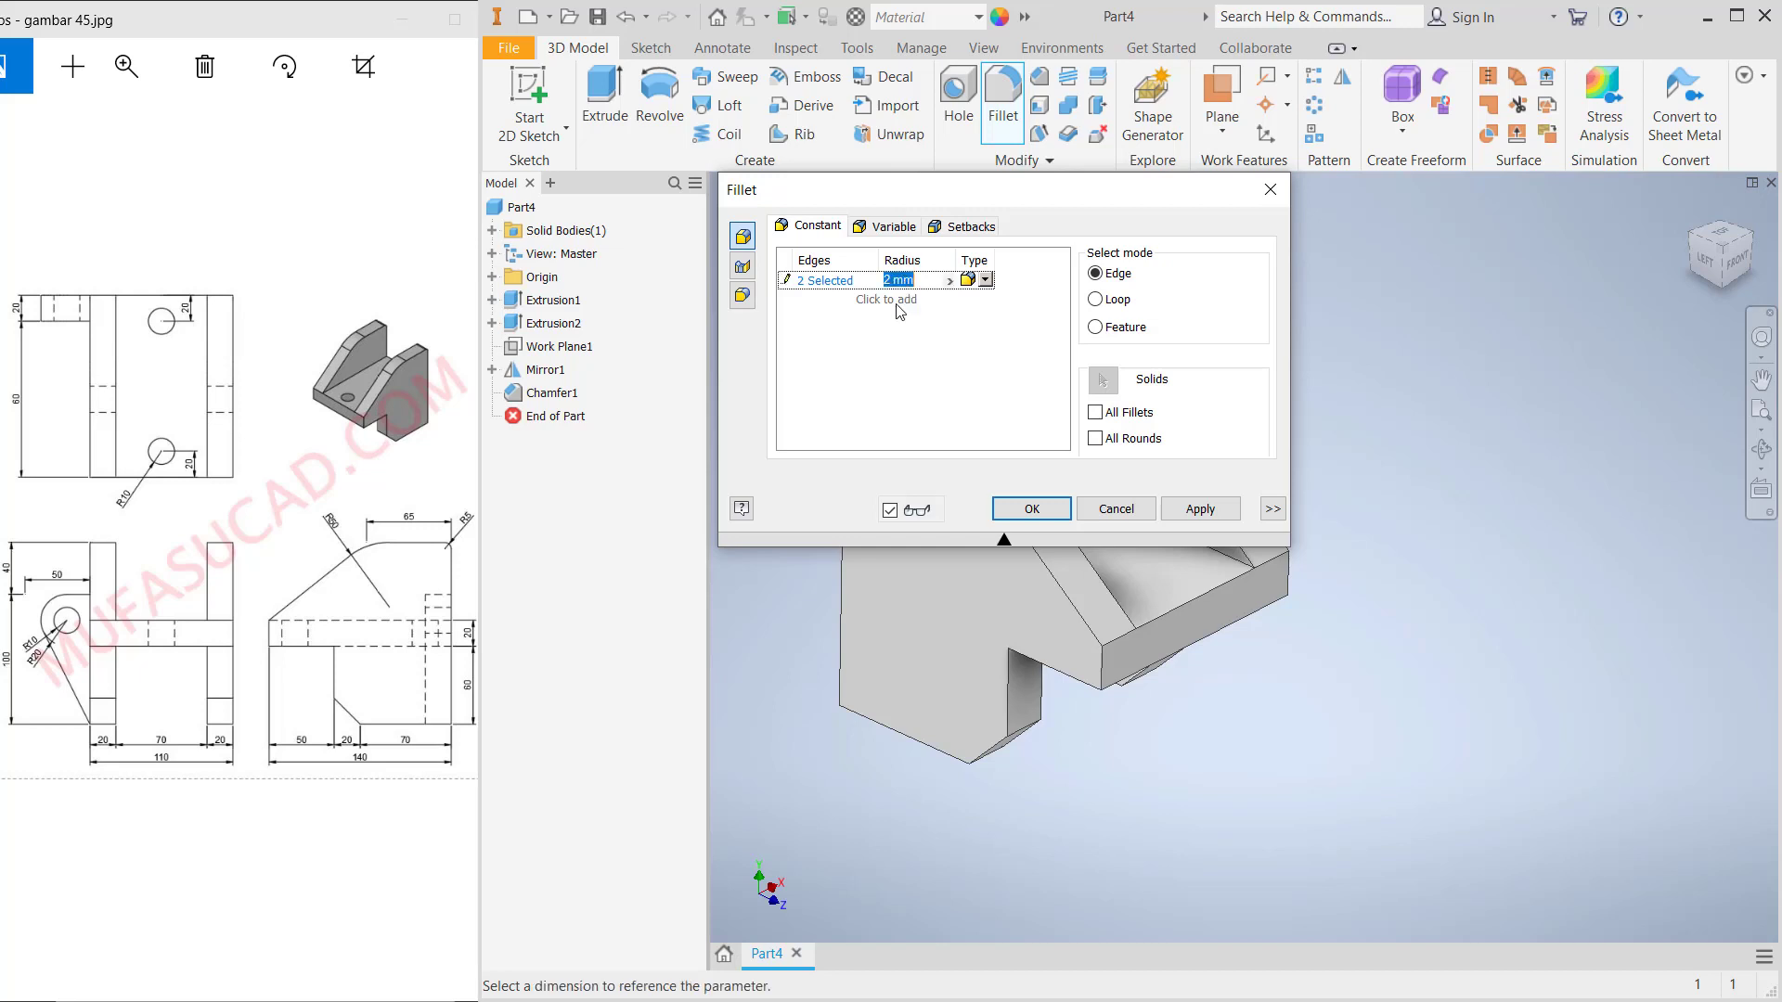
type("50")
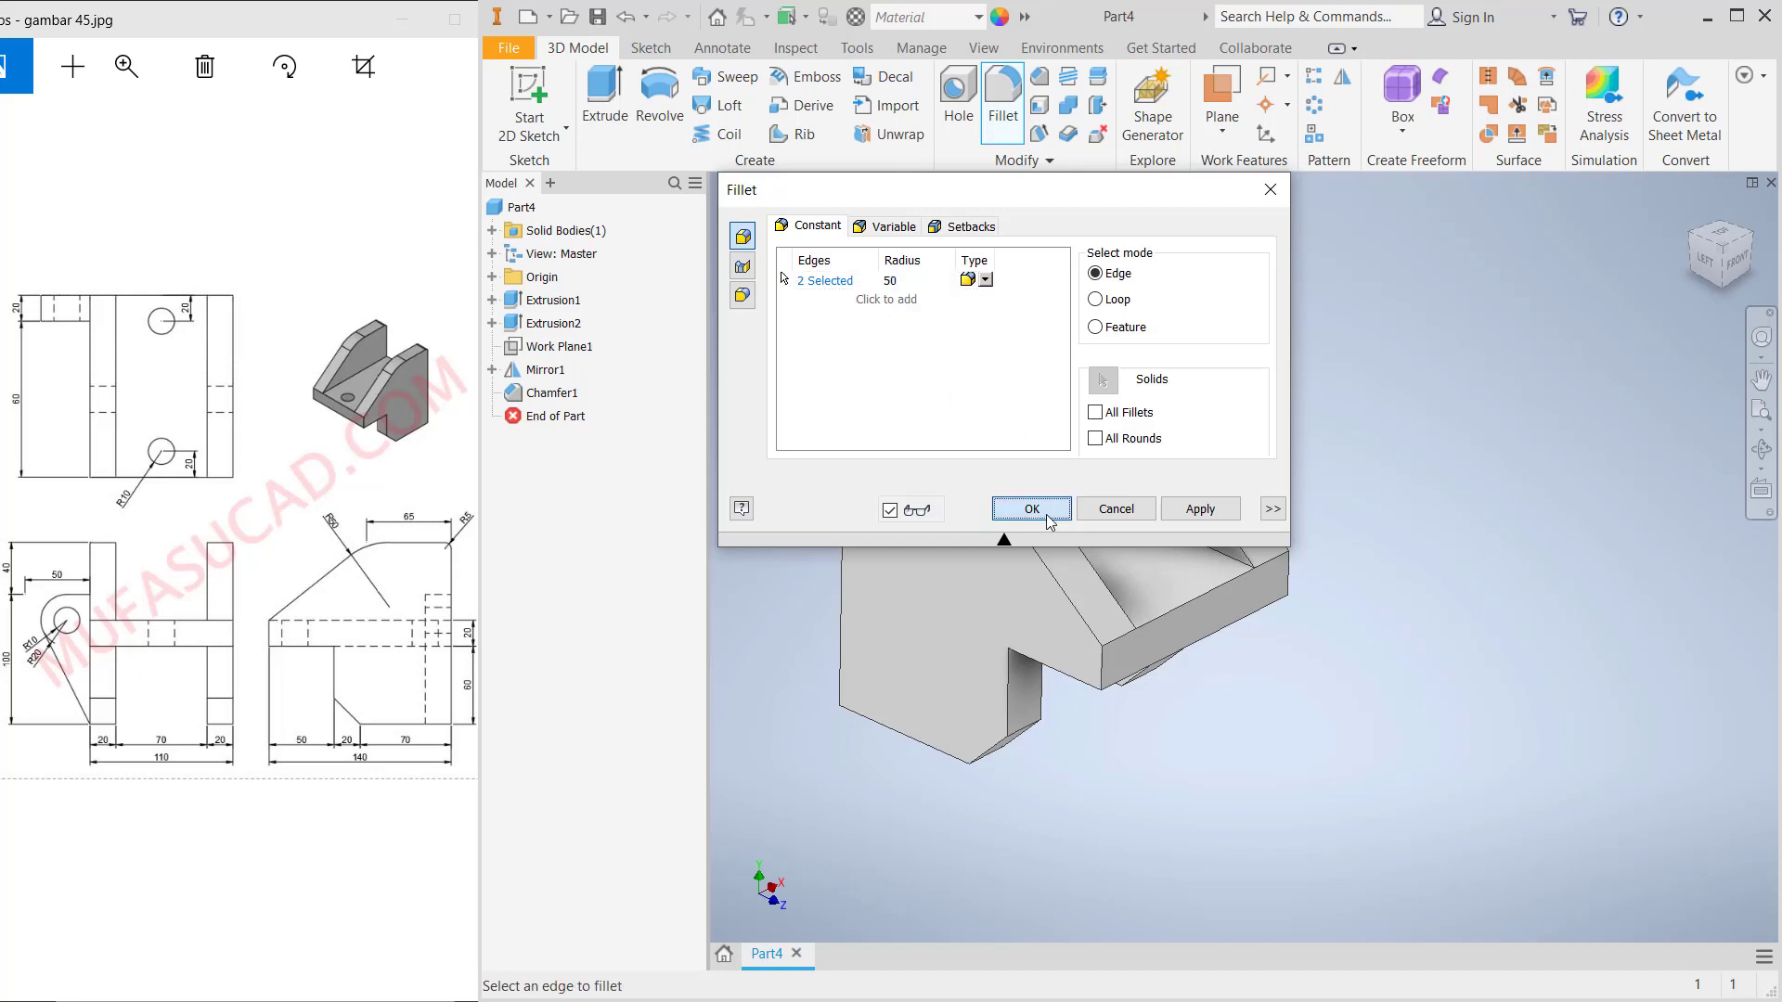
left_click(1030, 509)
Fillet the rear top edges of both side plates with a 5 mm radius
left_click(859, 389)
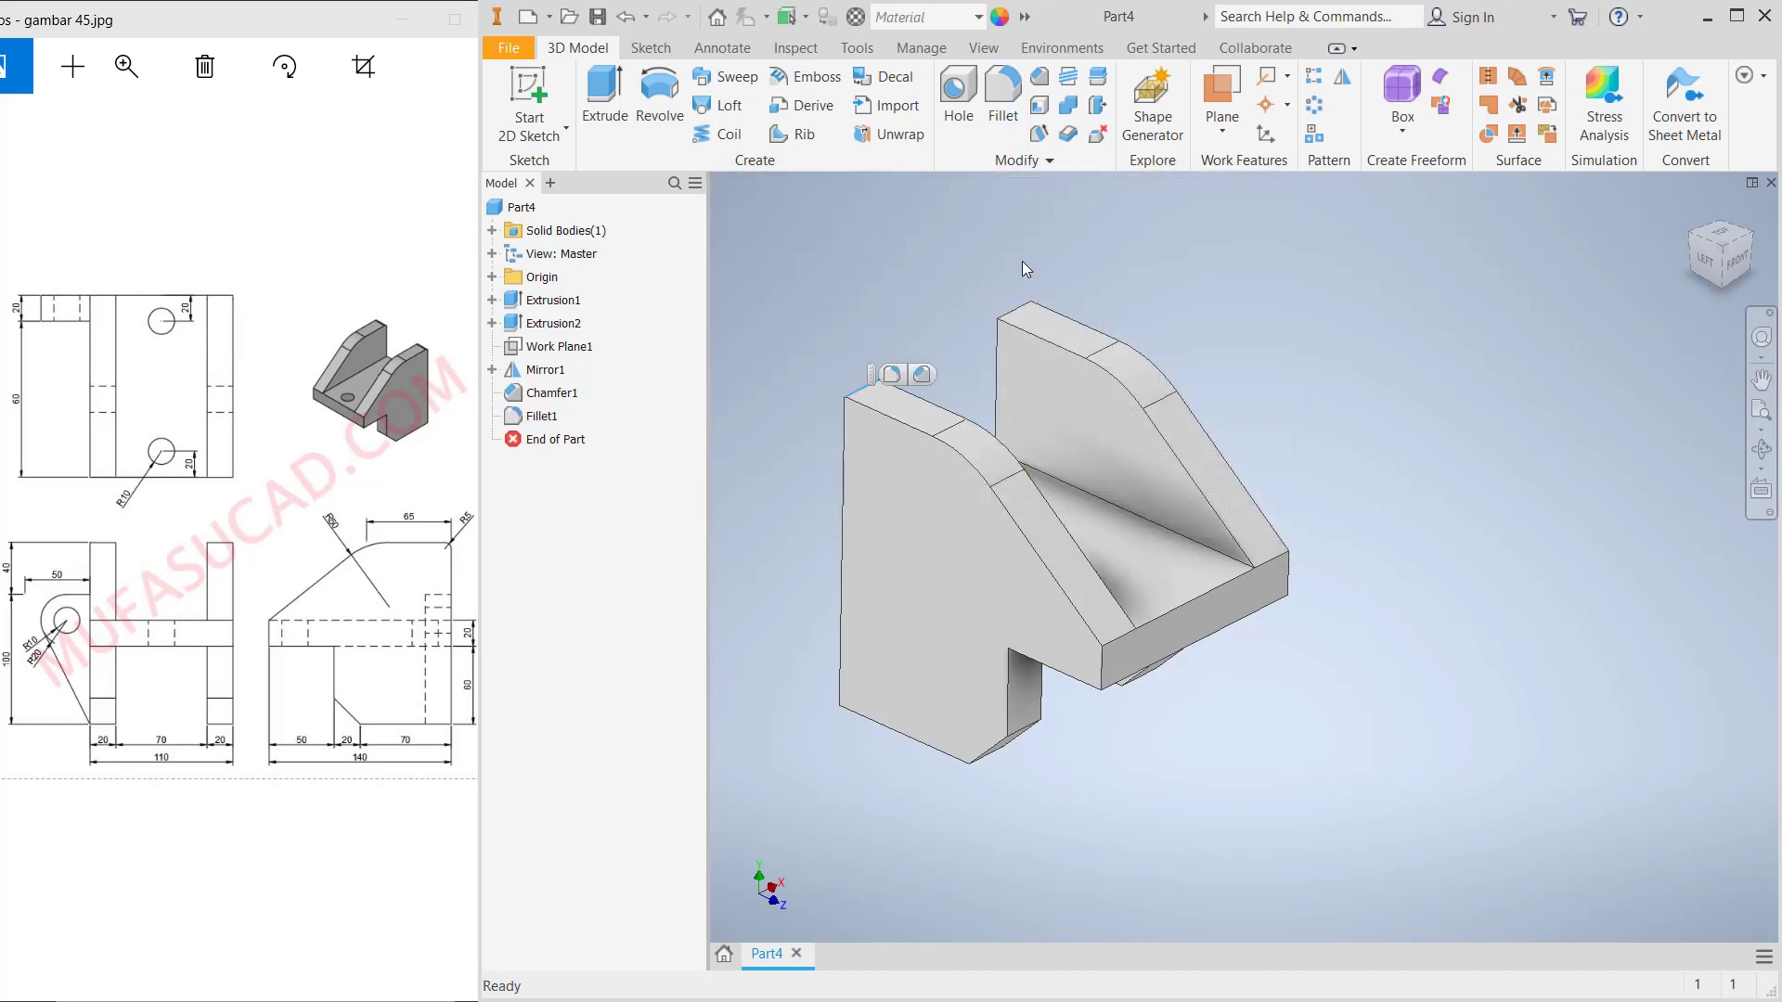
left_click(1021, 310, "ctrl")
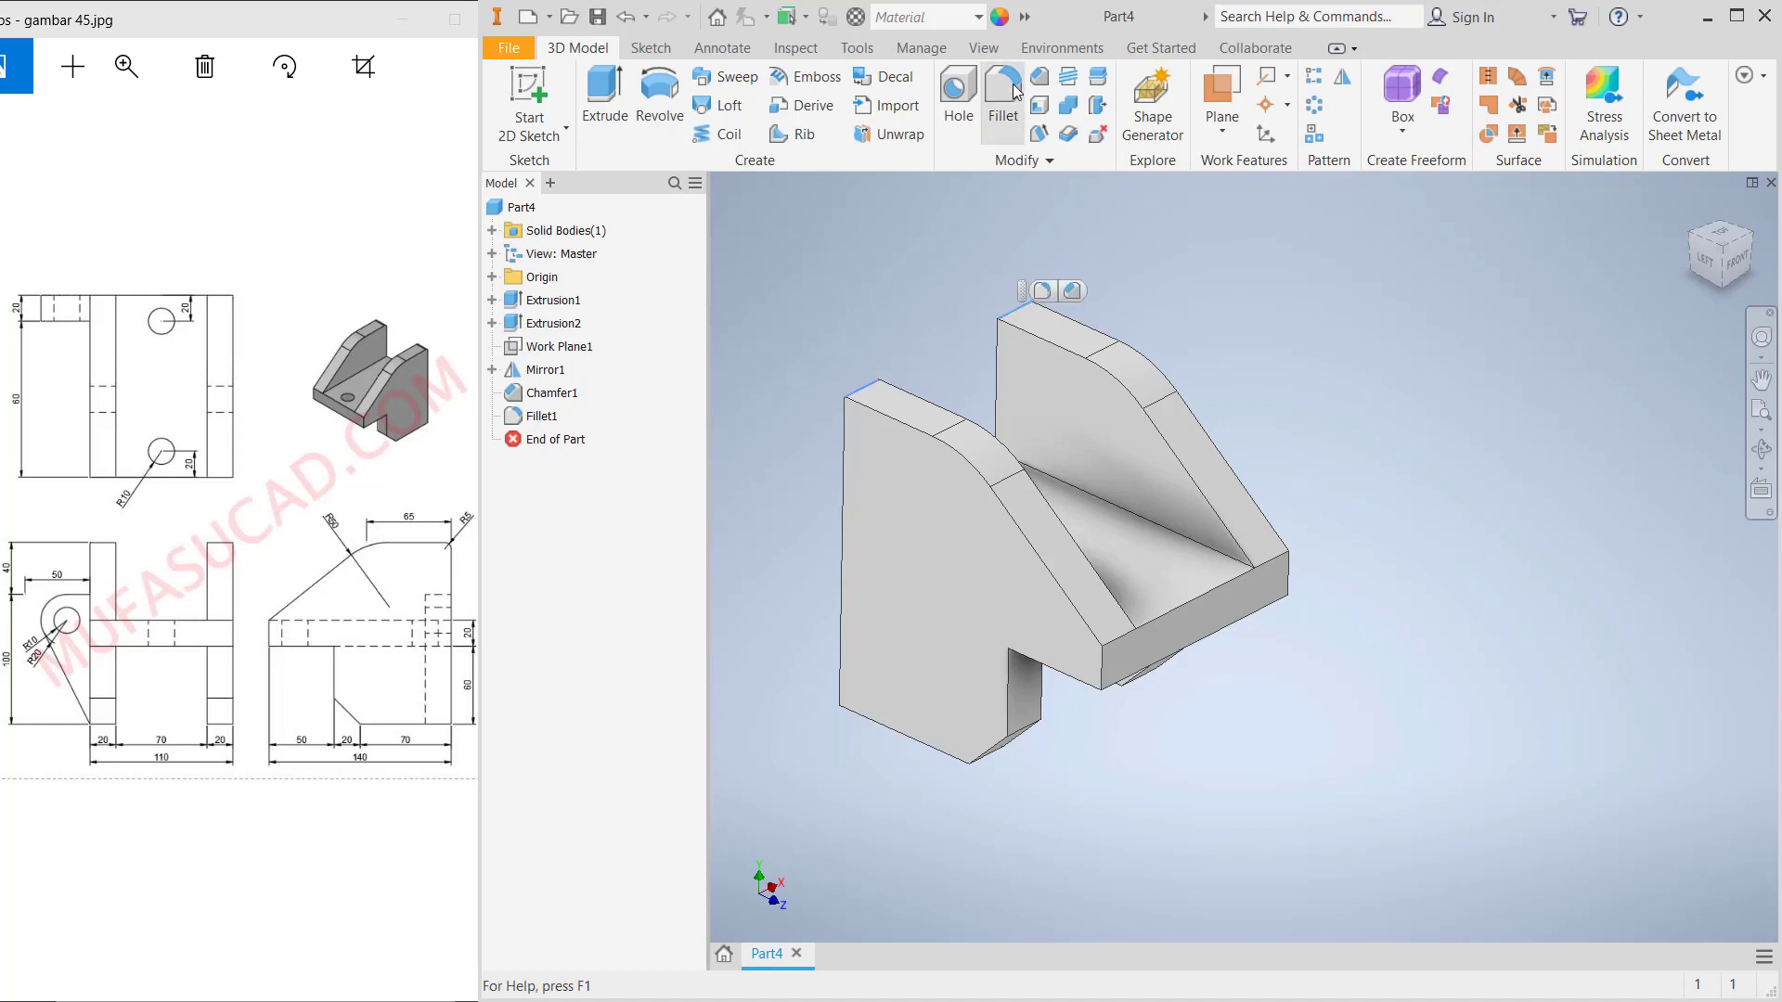
left_click(1002, 93)
left_click(902, 278)
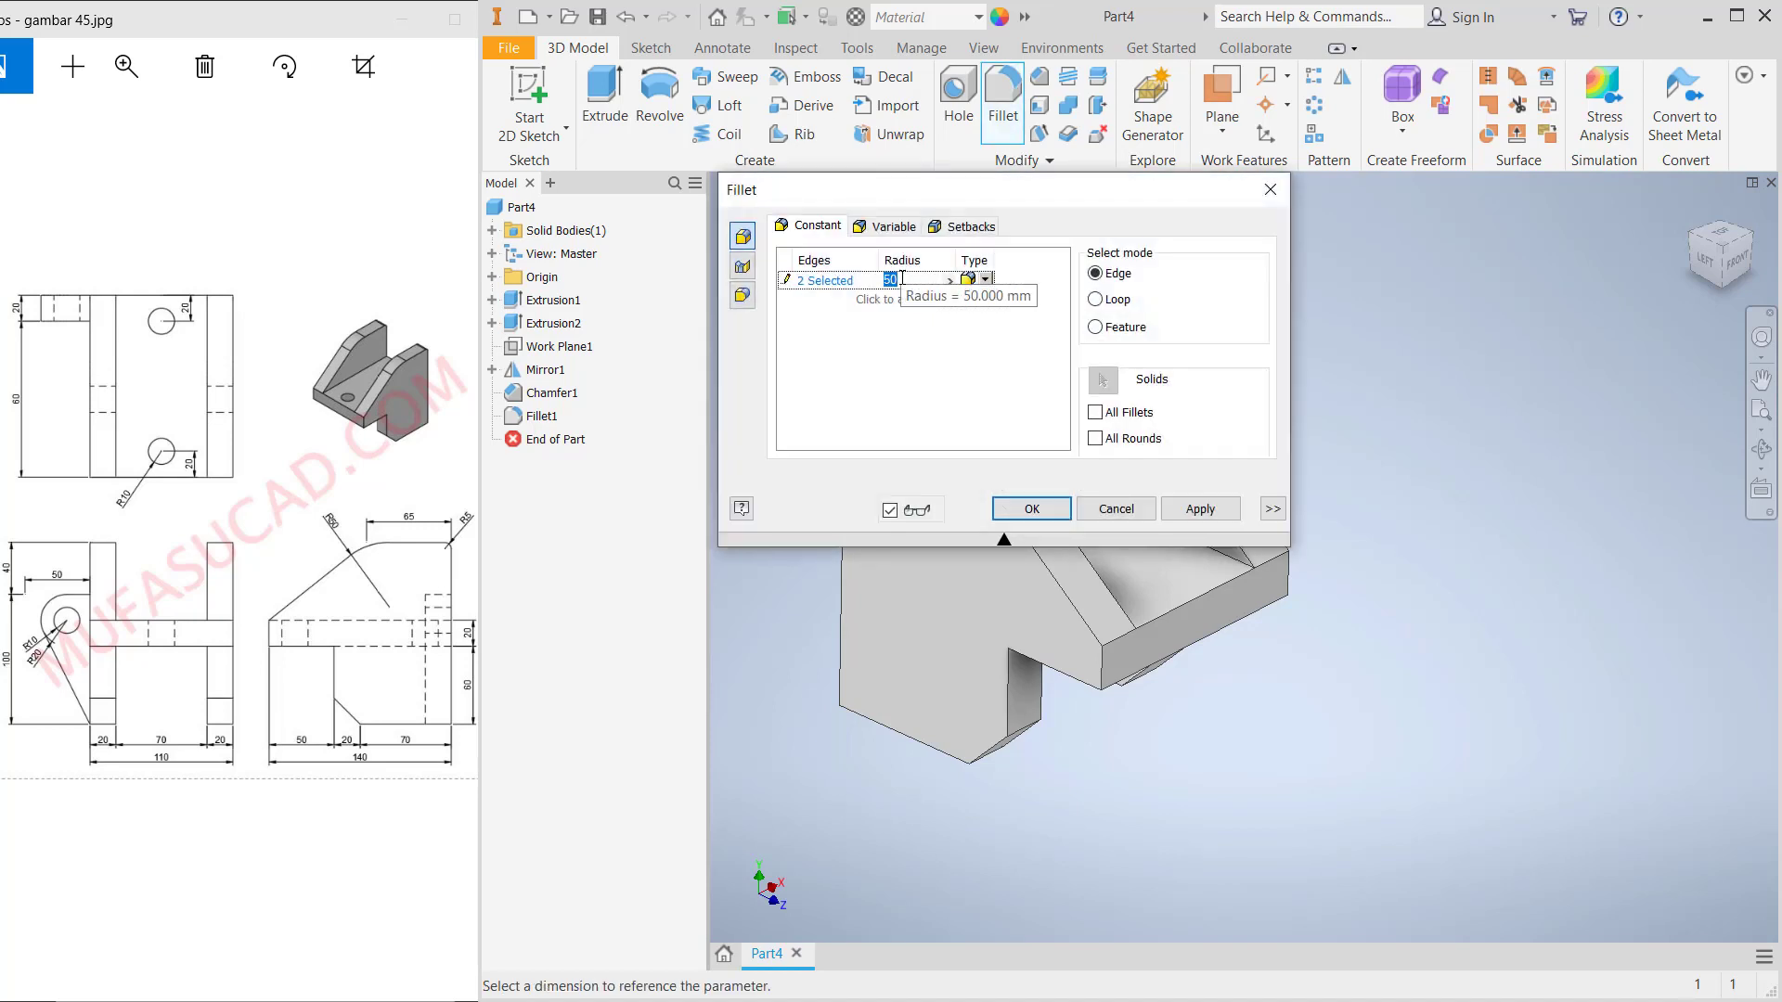
type("5")
left_click(1031, 509)
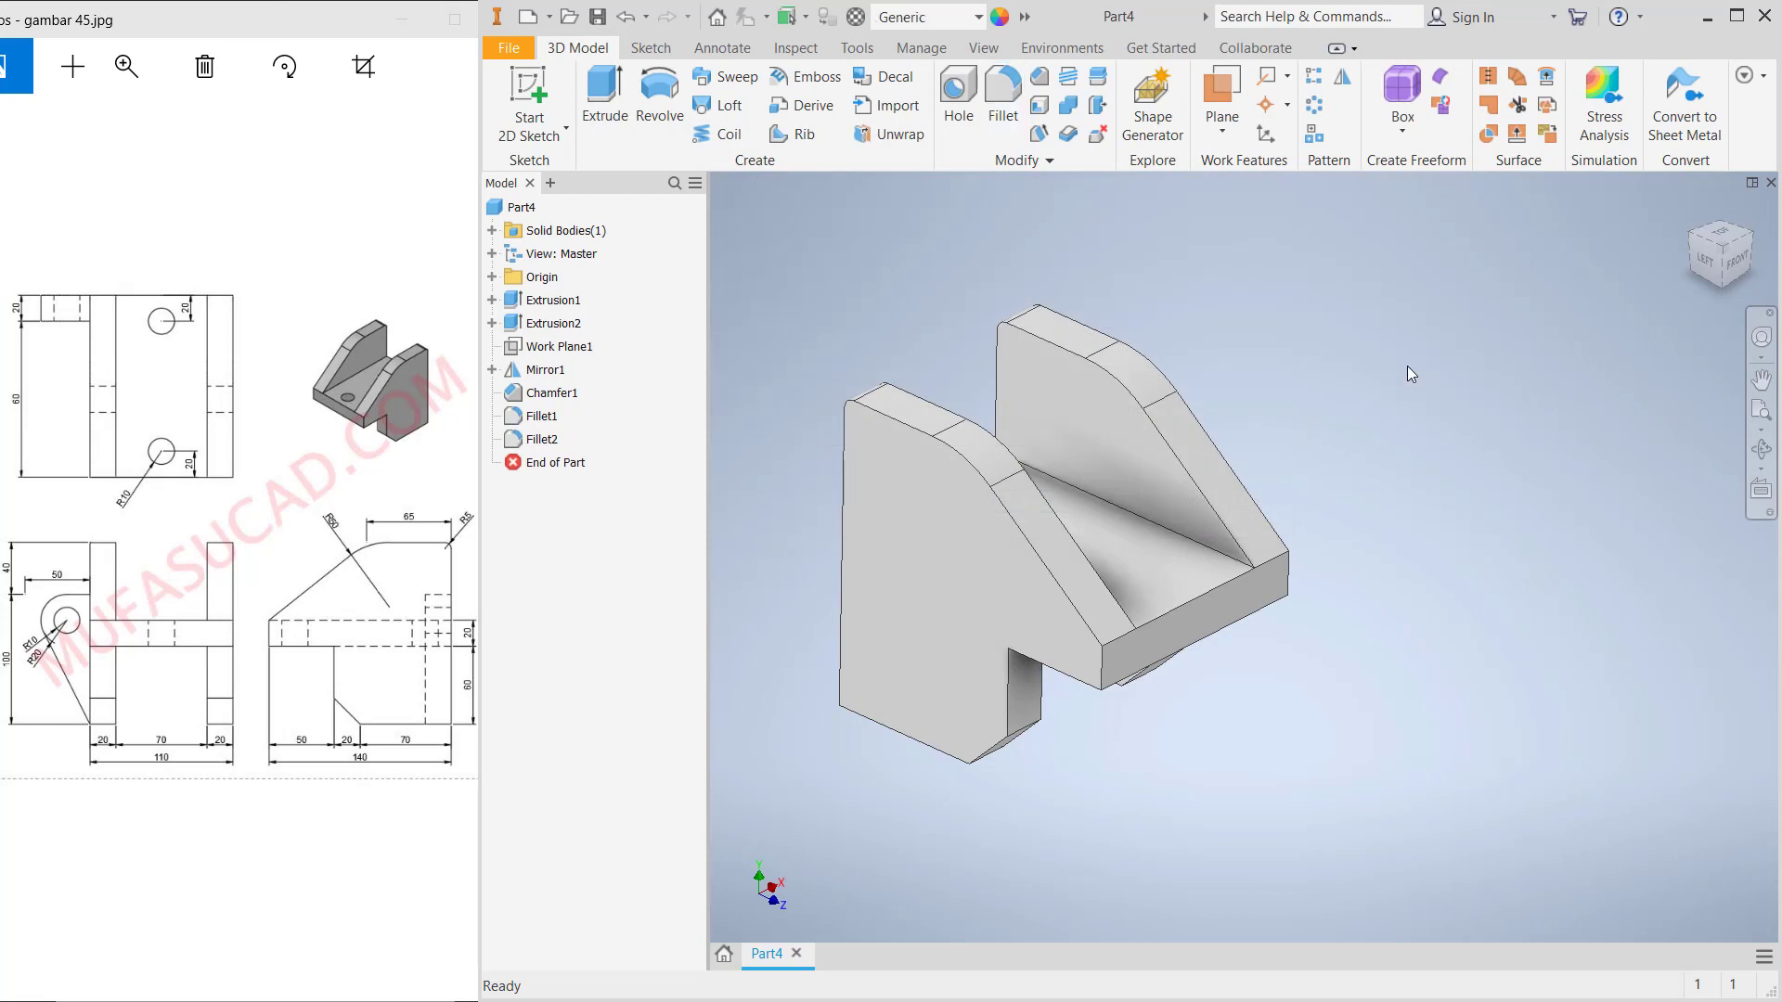
Sketch two circles about 19 mm in diameter on the cross plate's top face, one near each end
left_click(1167, 587)
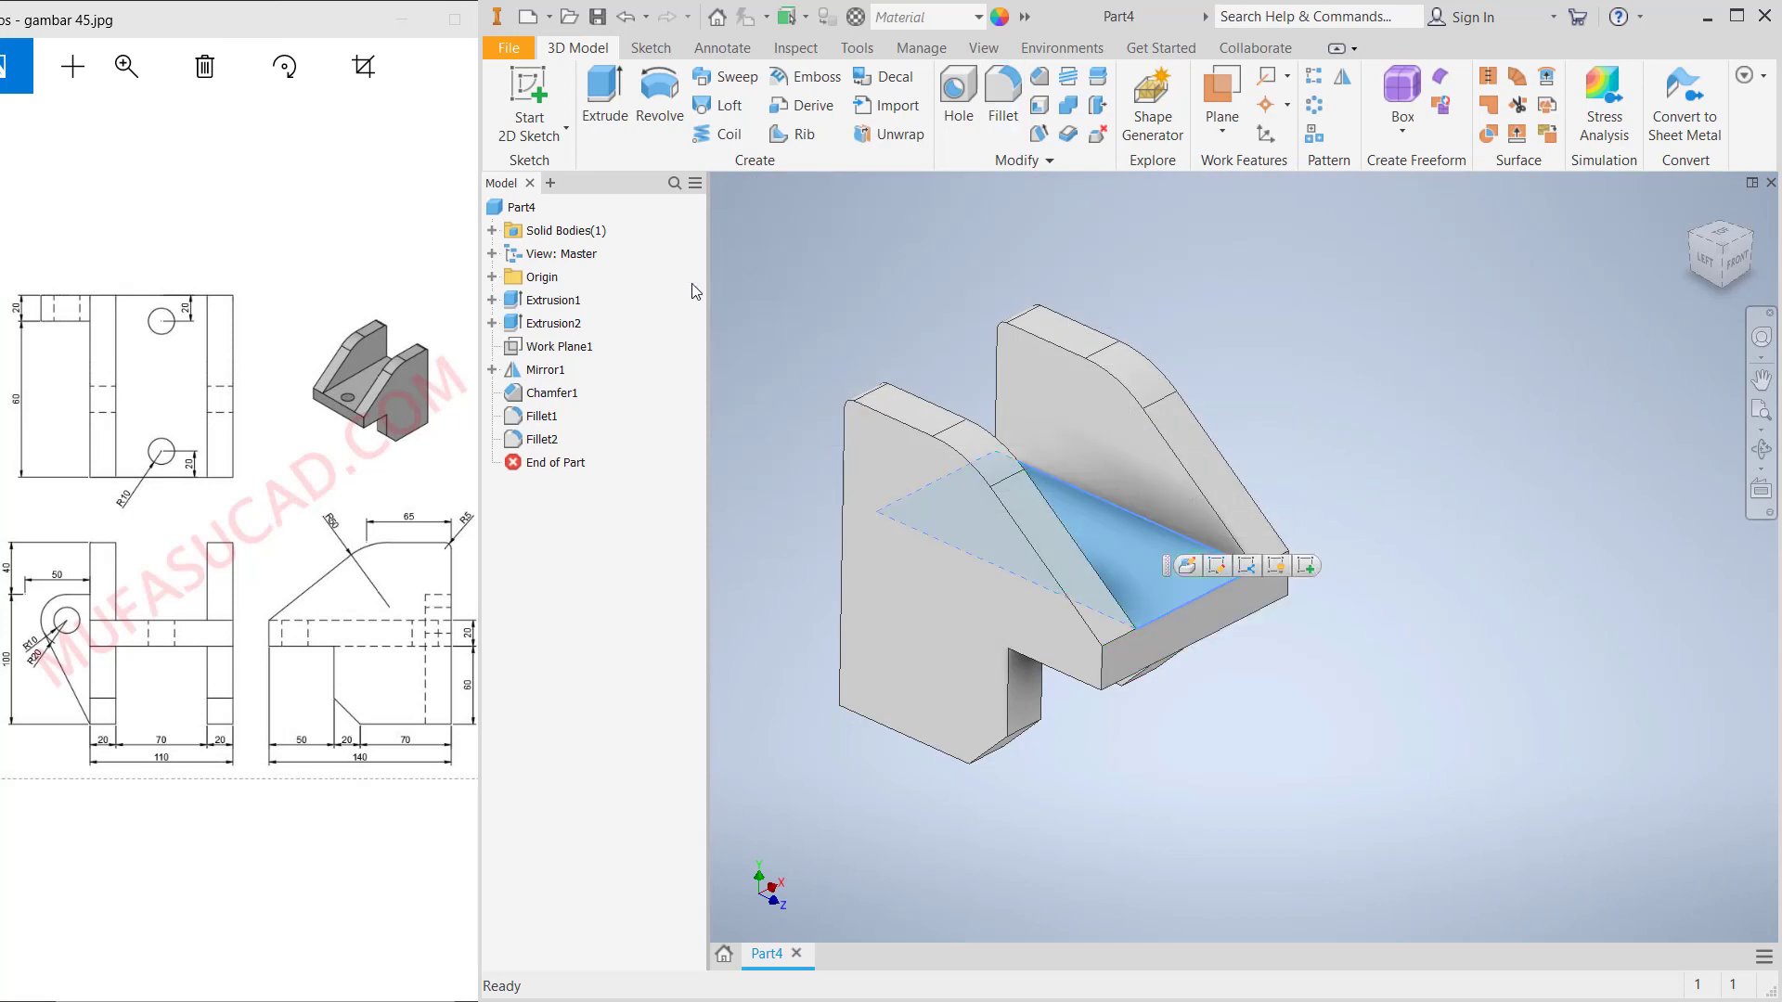
left_click(538, 86)
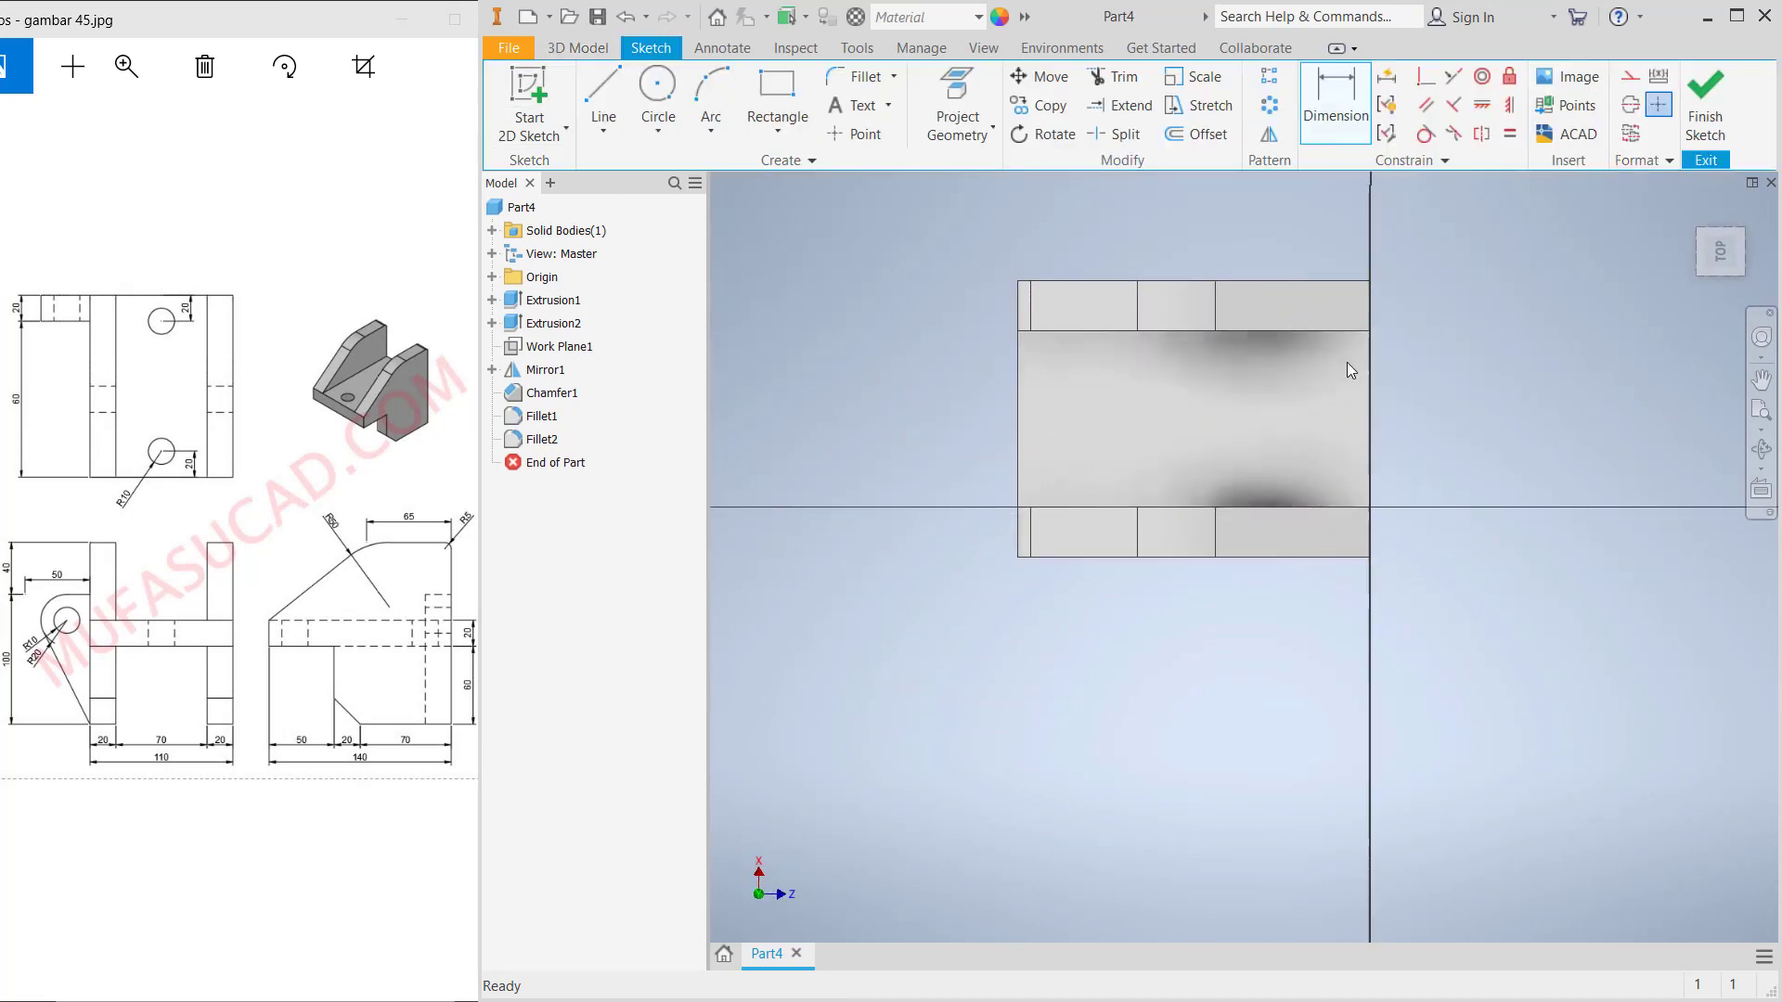
left_click(658, 86)
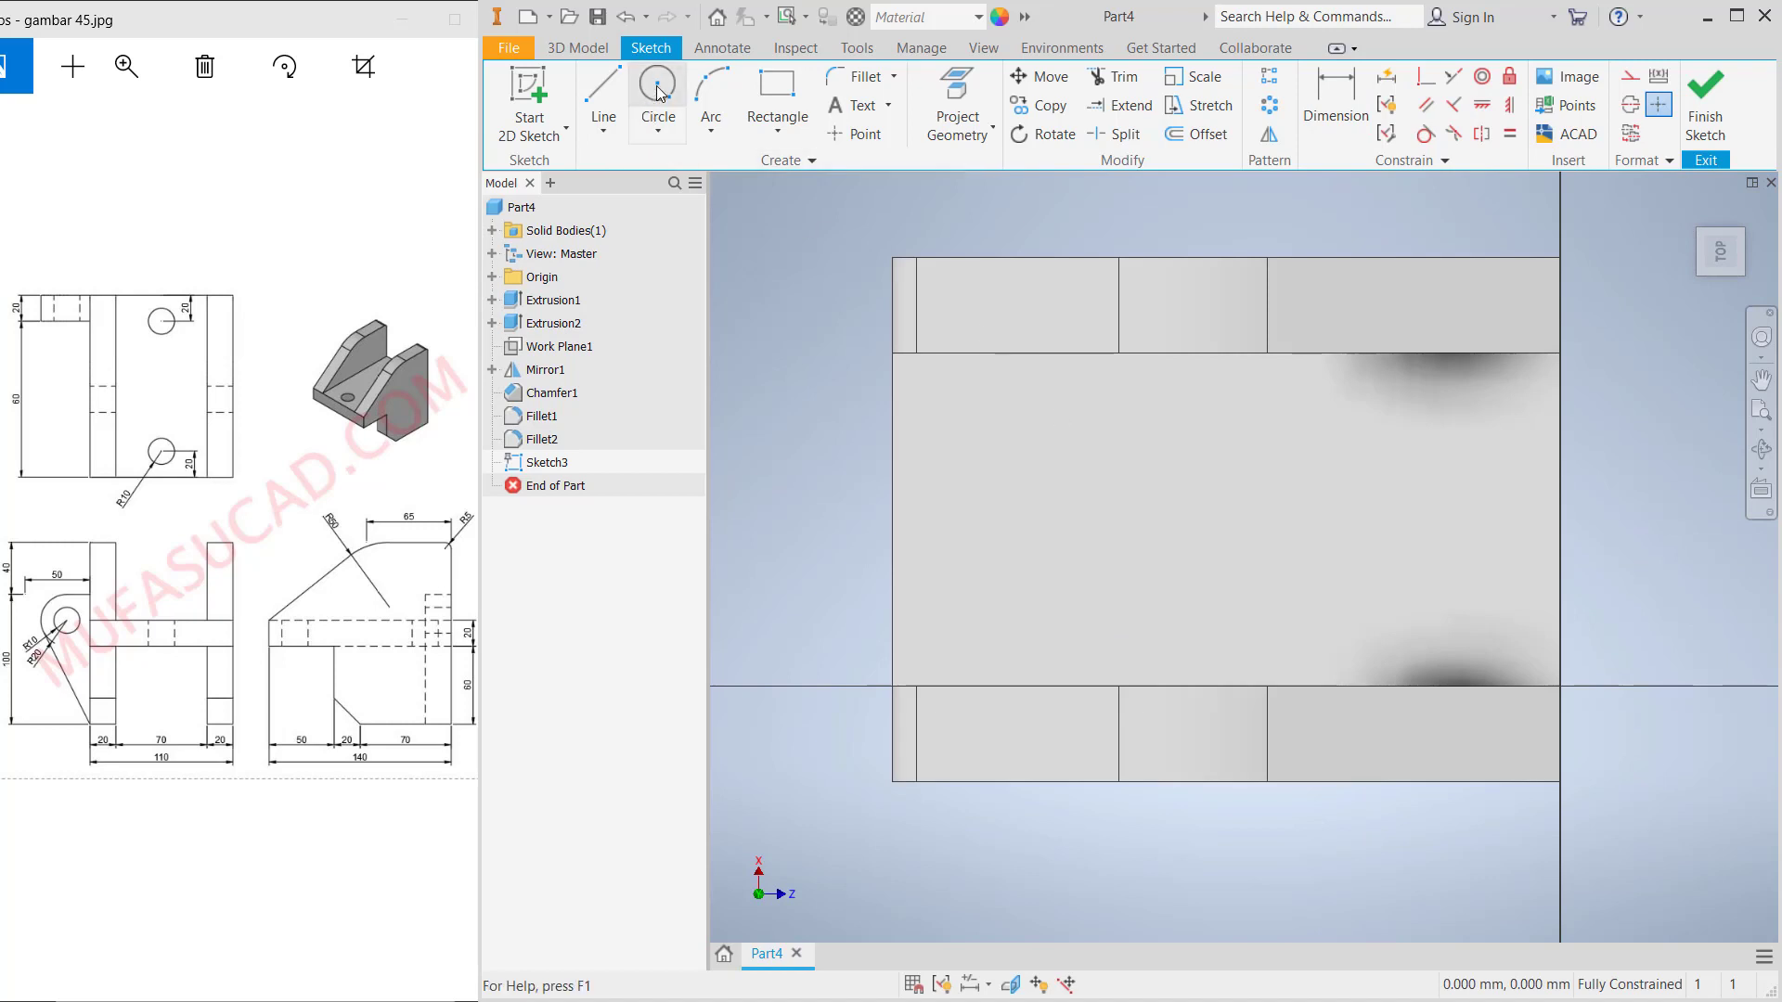
left_click(1012, 494)
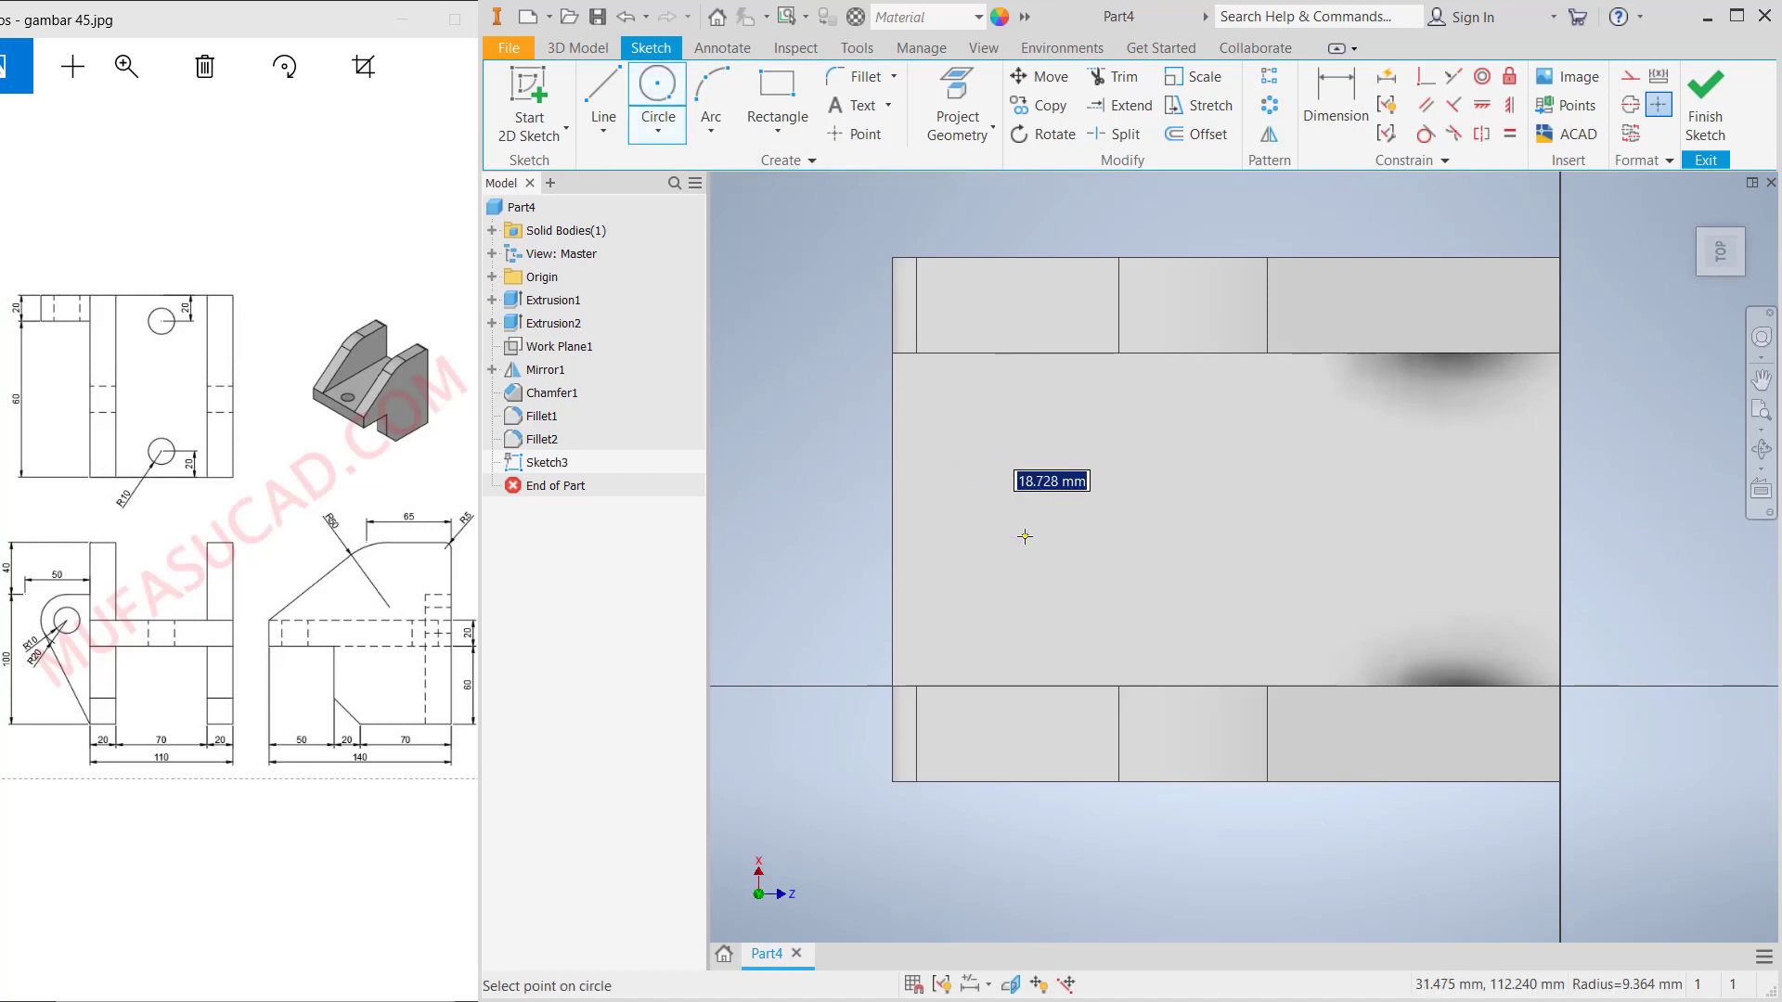
left_click(1042, 526)
left_click(1457, 475)
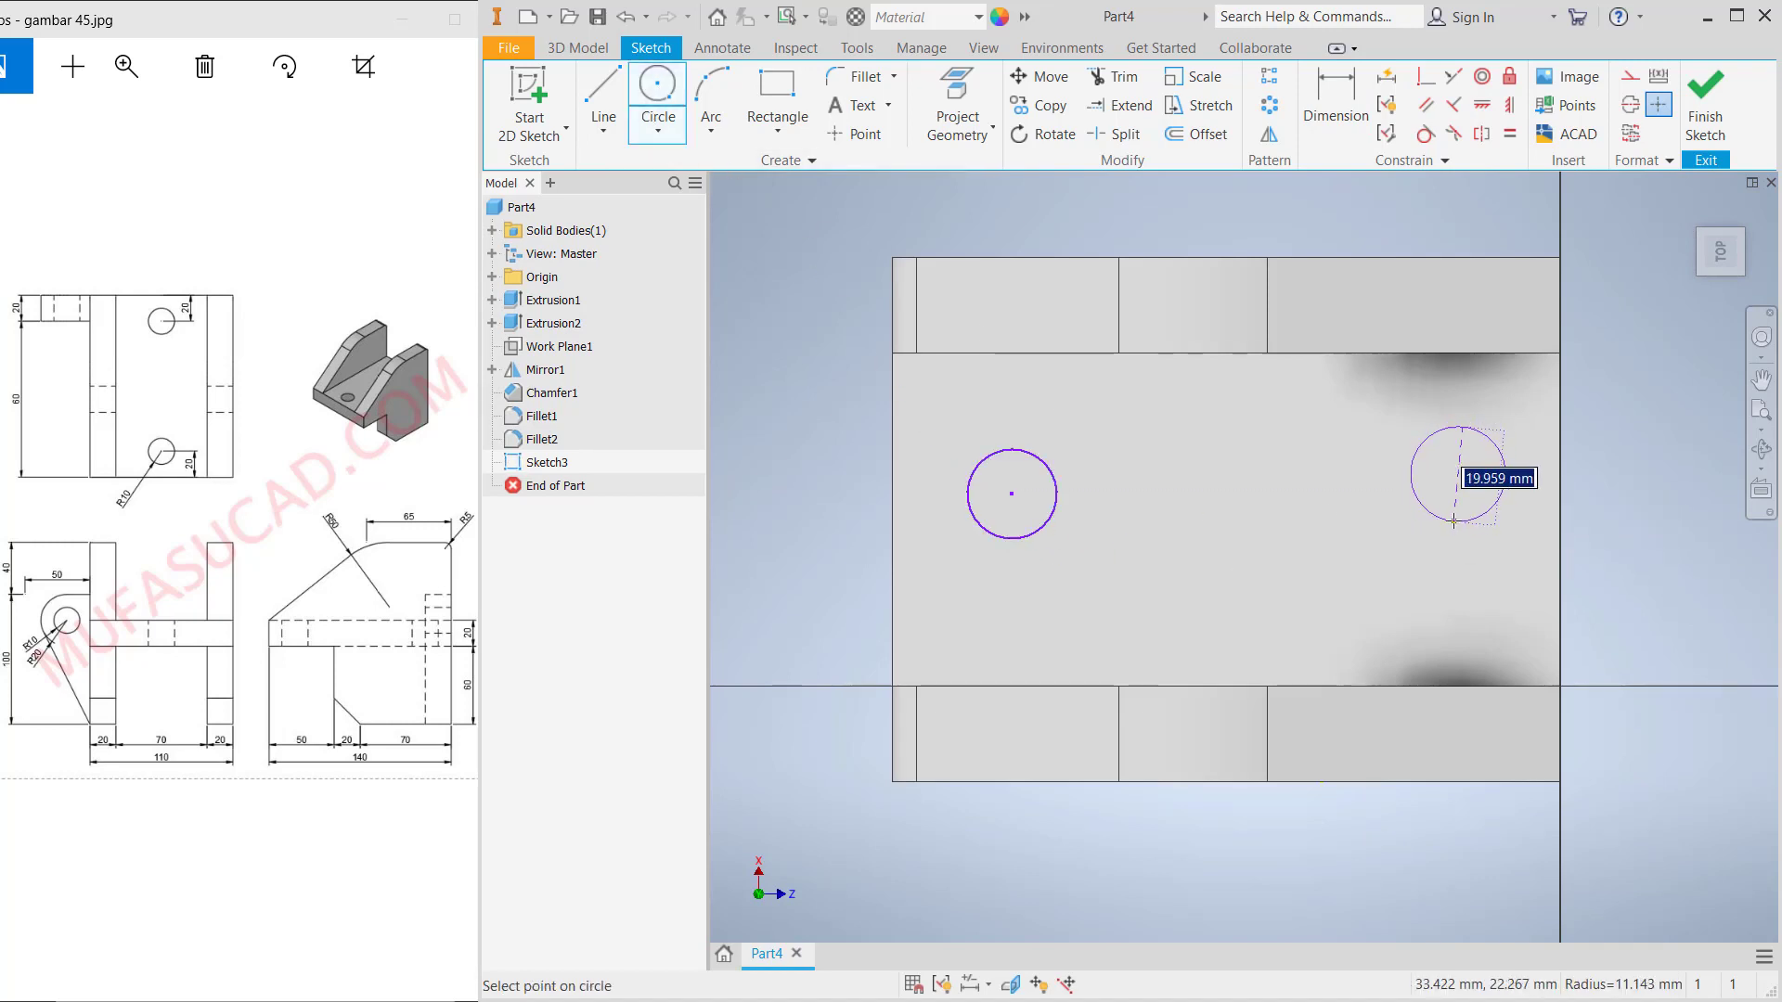
left_click(1488, 508)
Make the two circles equal and set their diameter to 20 mm
left_click(1510, 134)
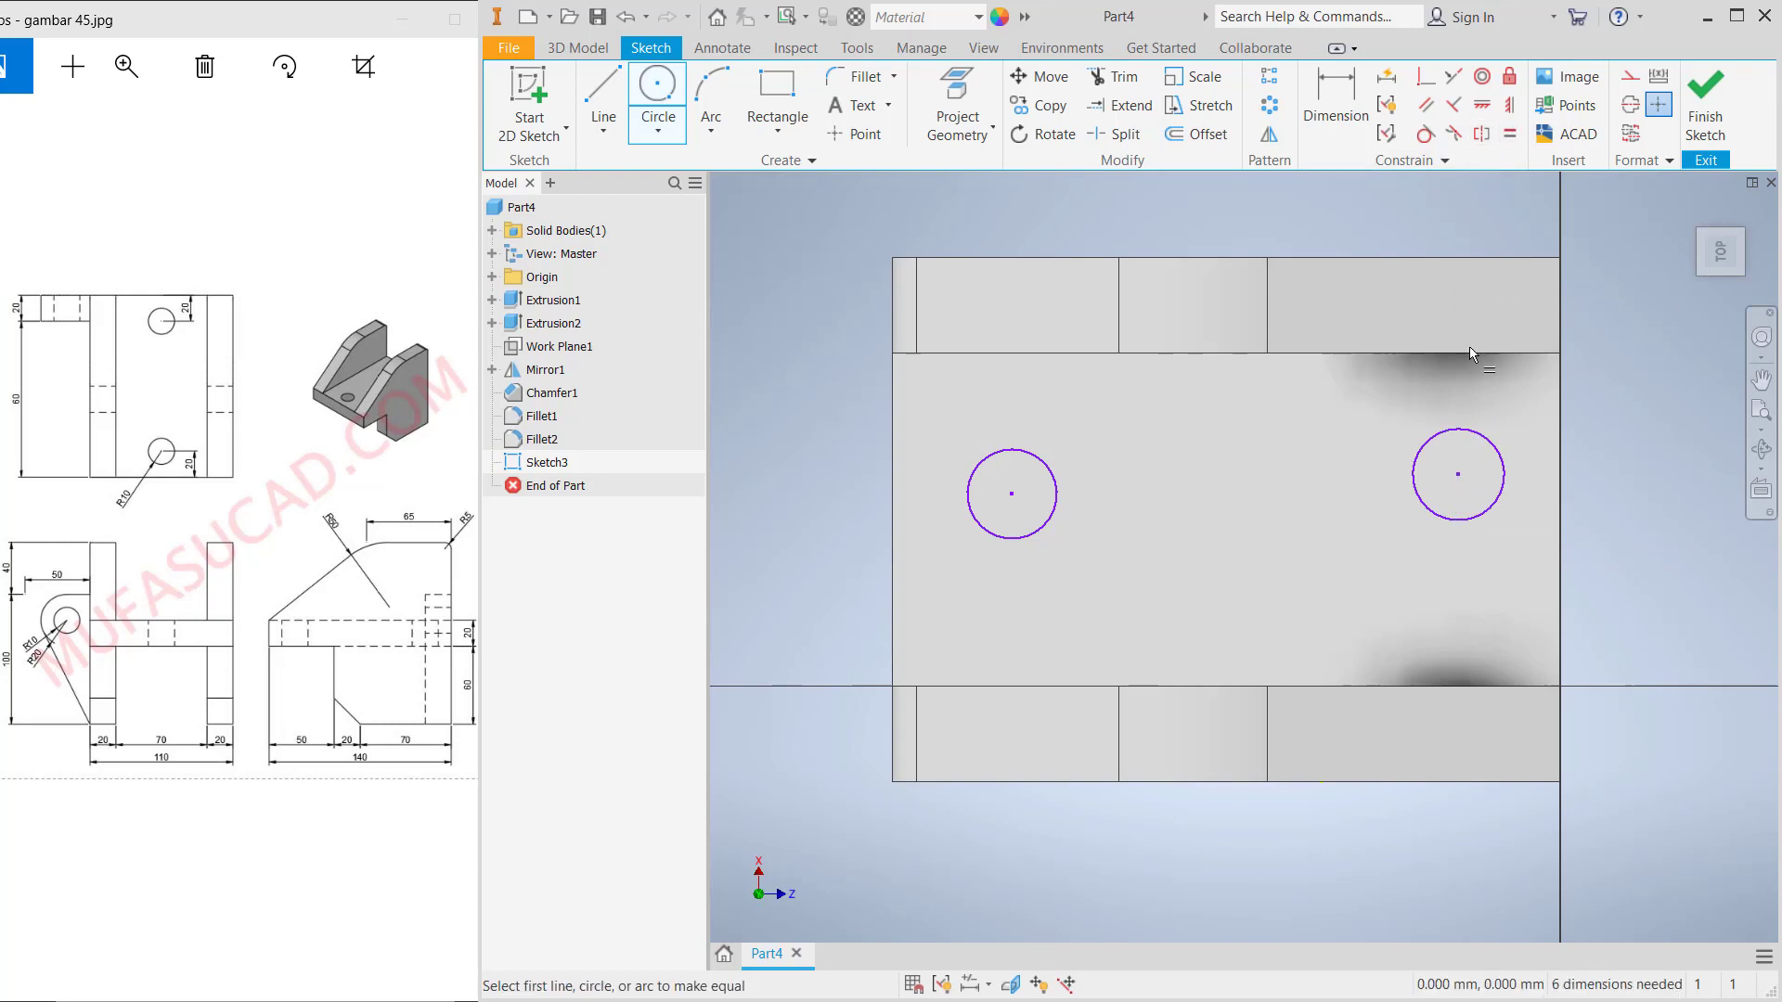
left_click(1456, 437)
left_click(1054, 477)
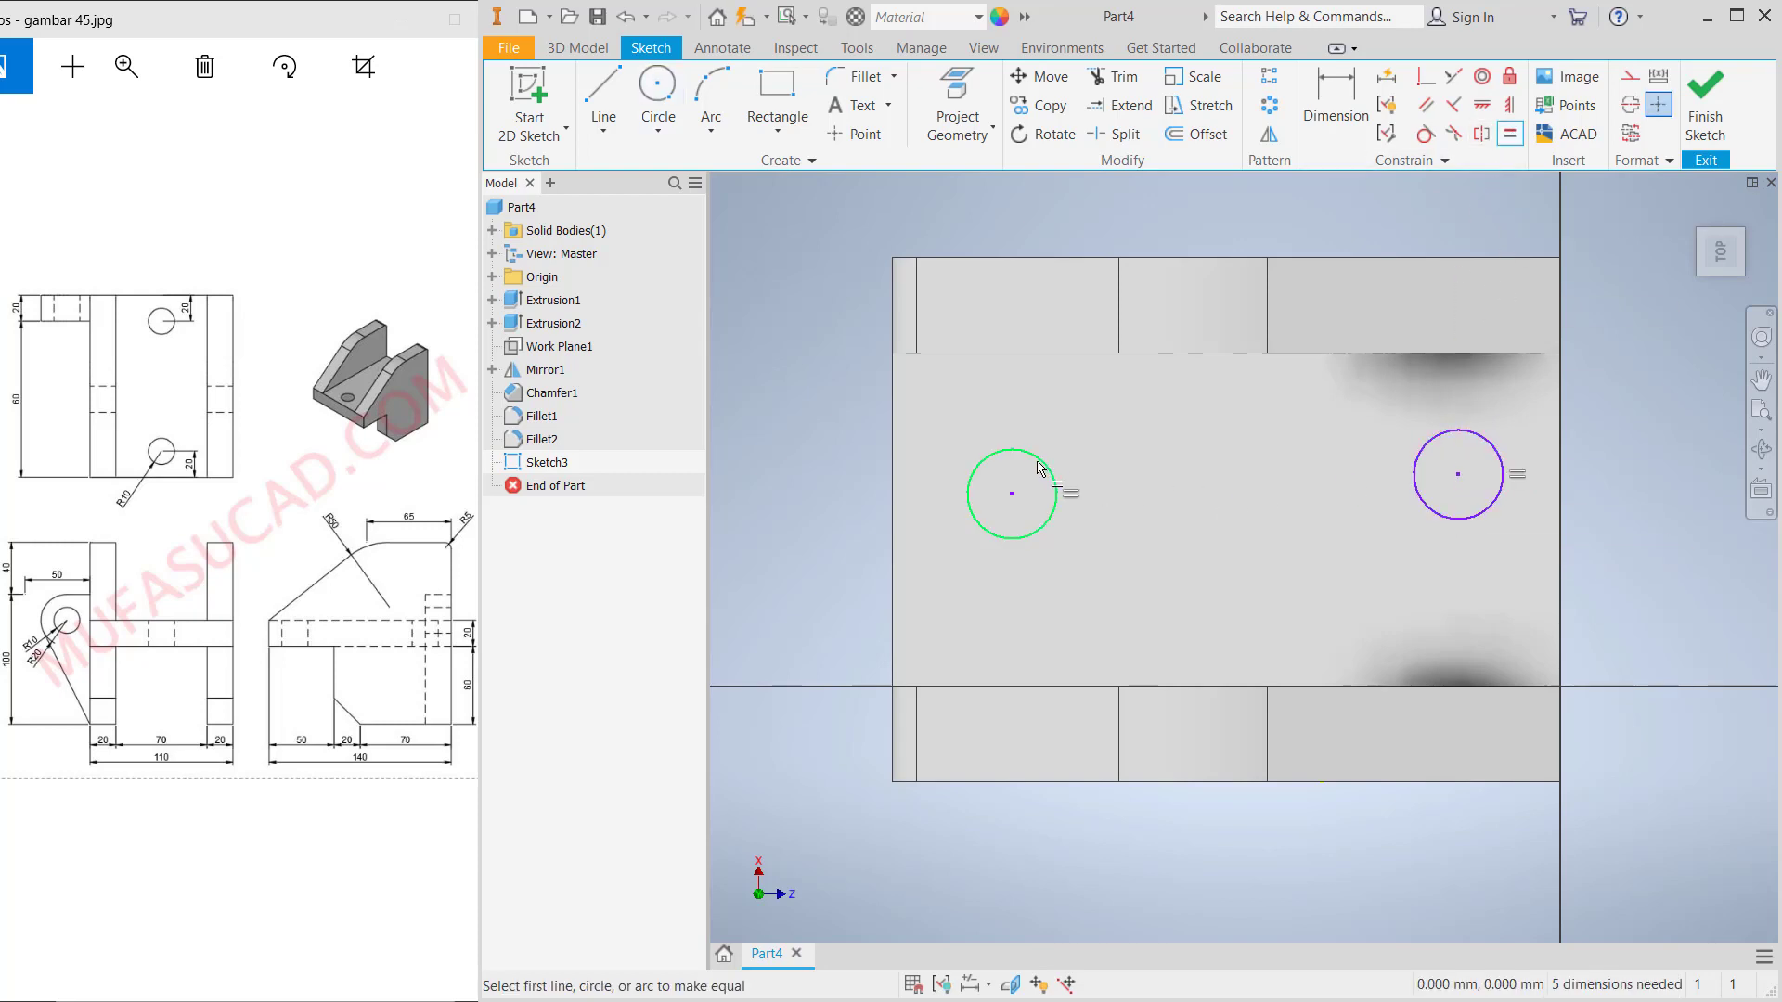
left_click(1336, 102)
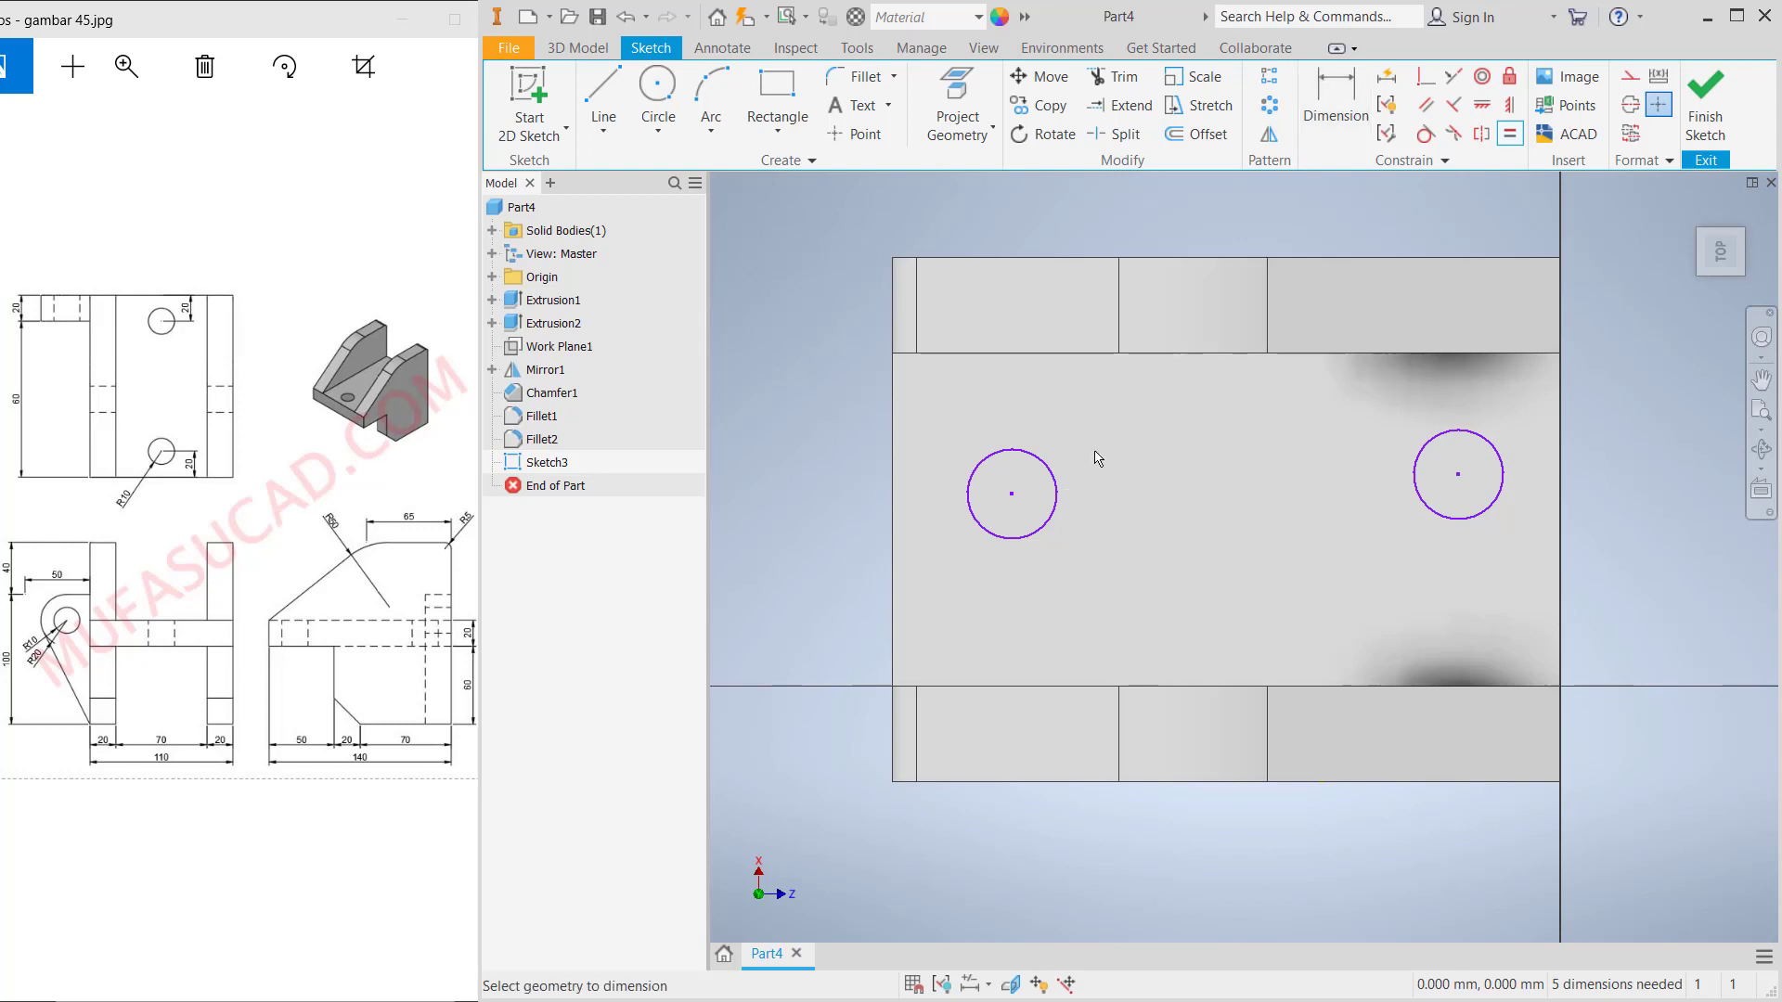
left_click(1056, 481)
left_click(1103, 447)
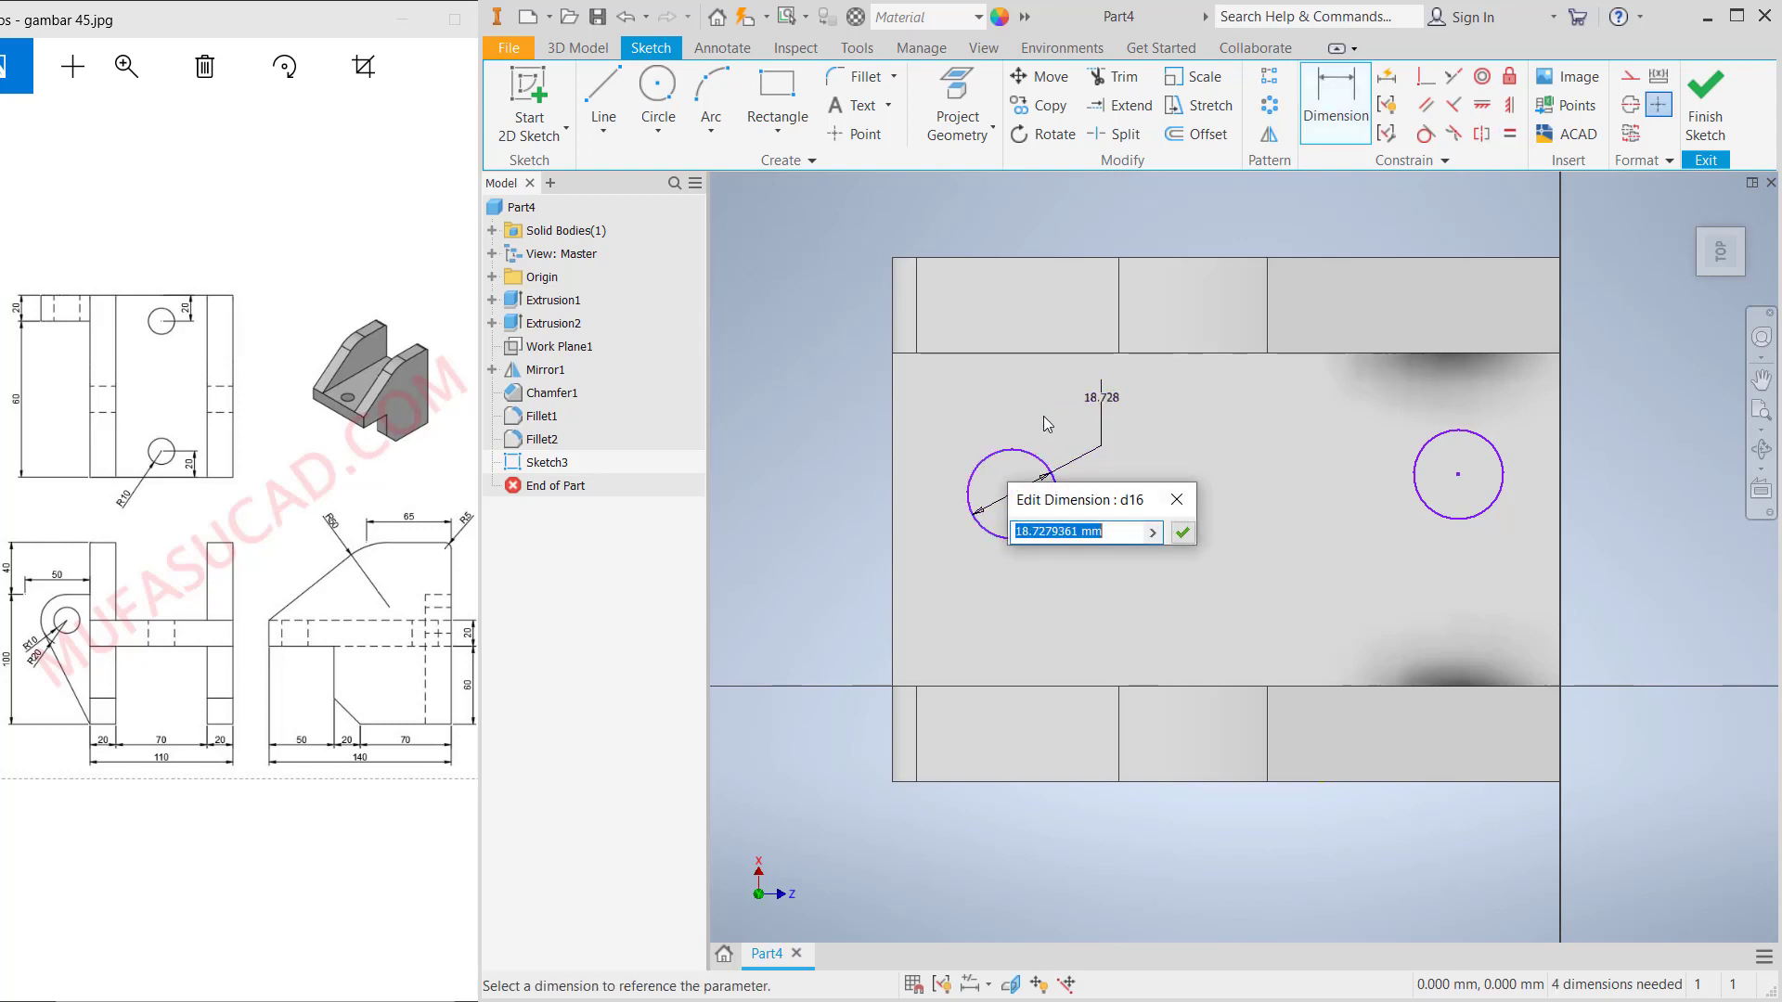
type("20")
key("Return")
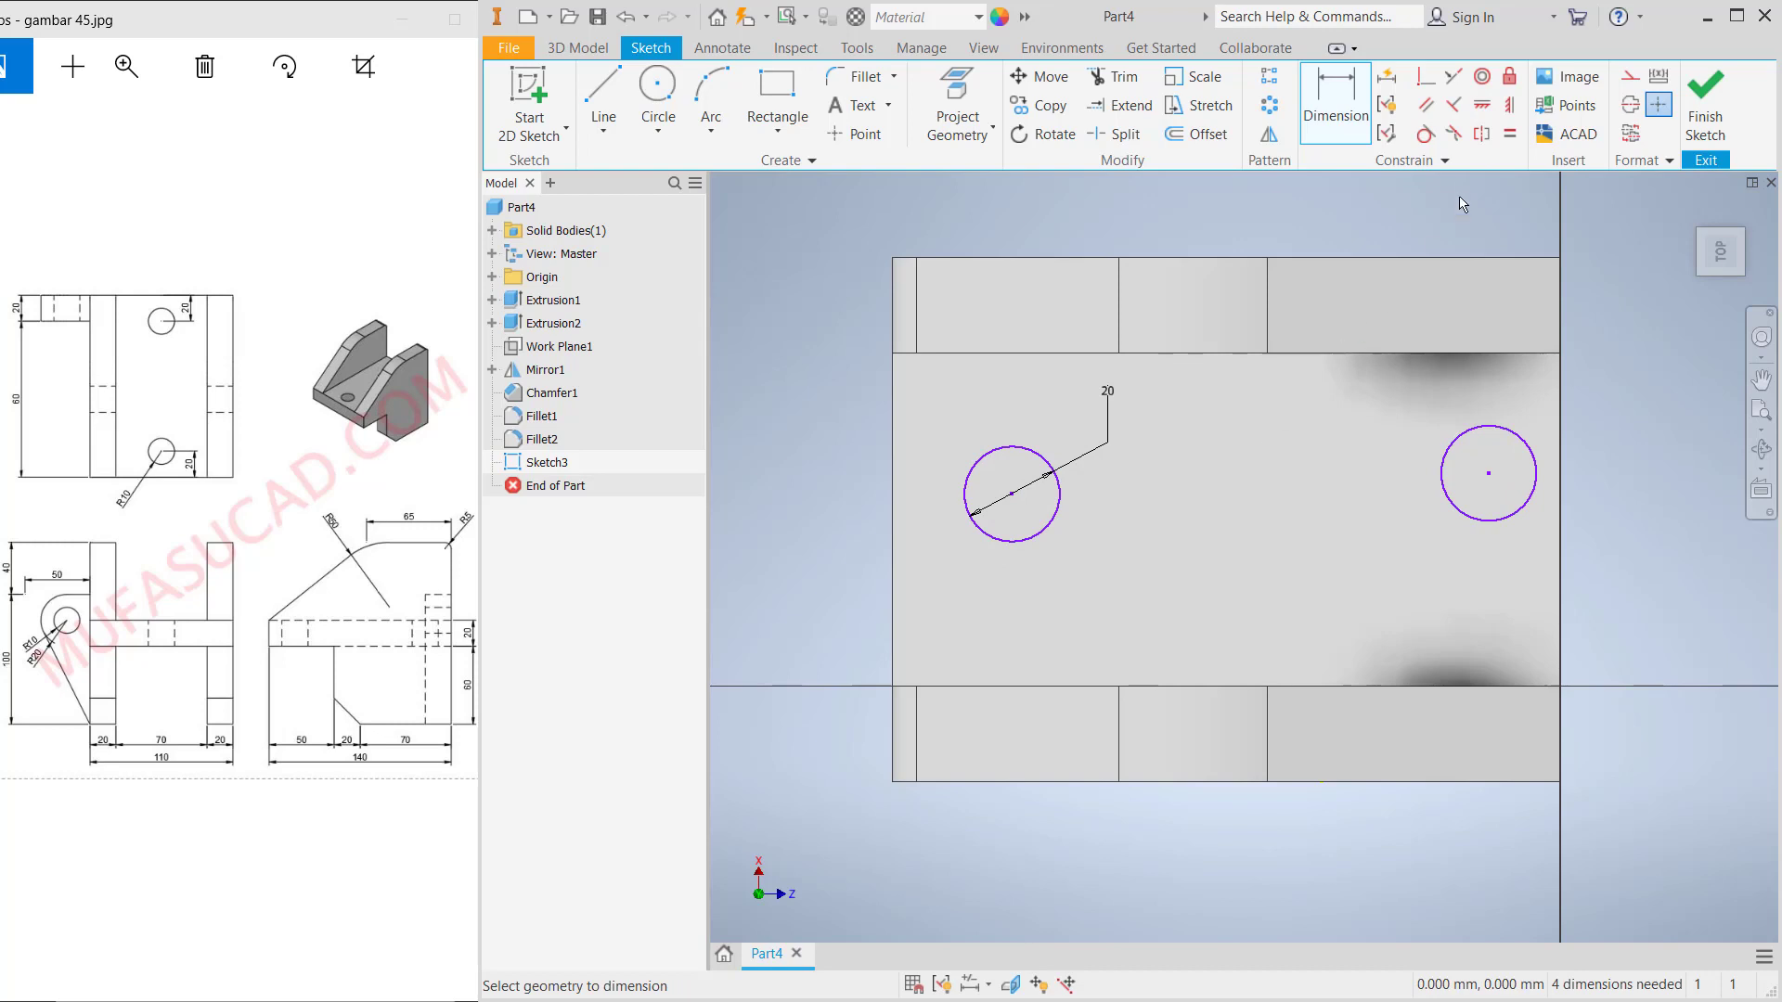
Try to align the two circle centers with a horizontal constraint, and undo it
left_click(1483, 107)
left_click(1488, 473)
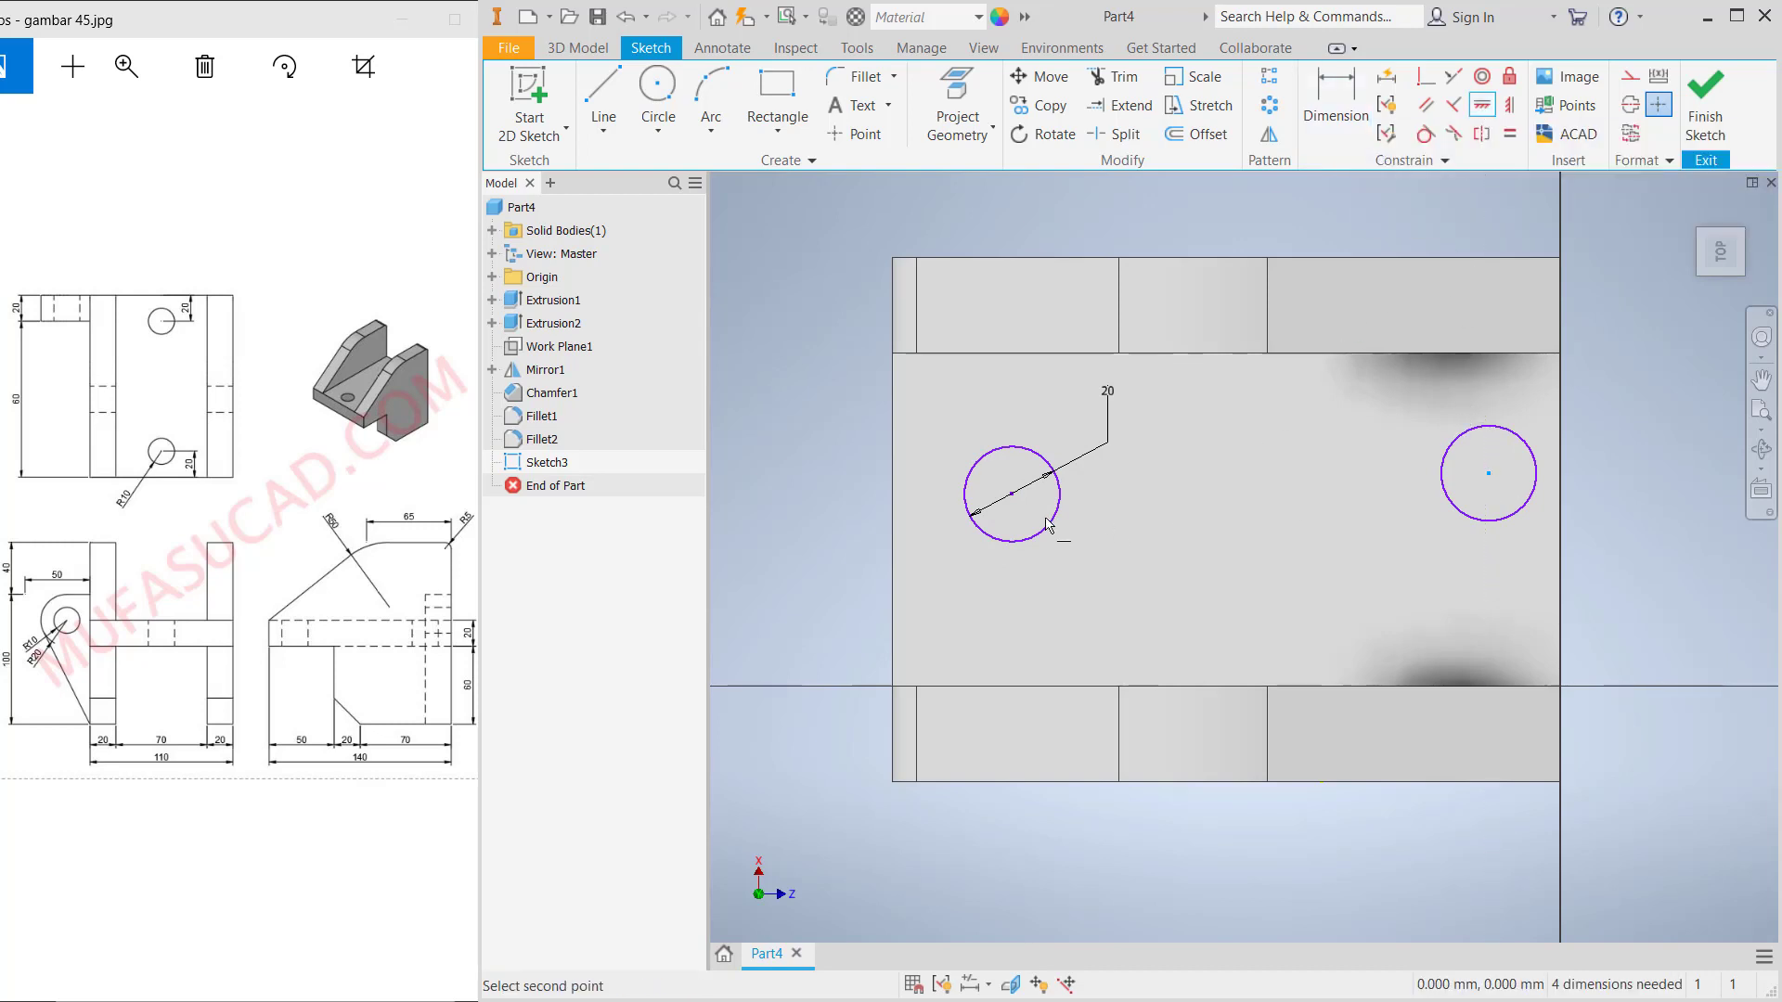
left_click(1013, 496)
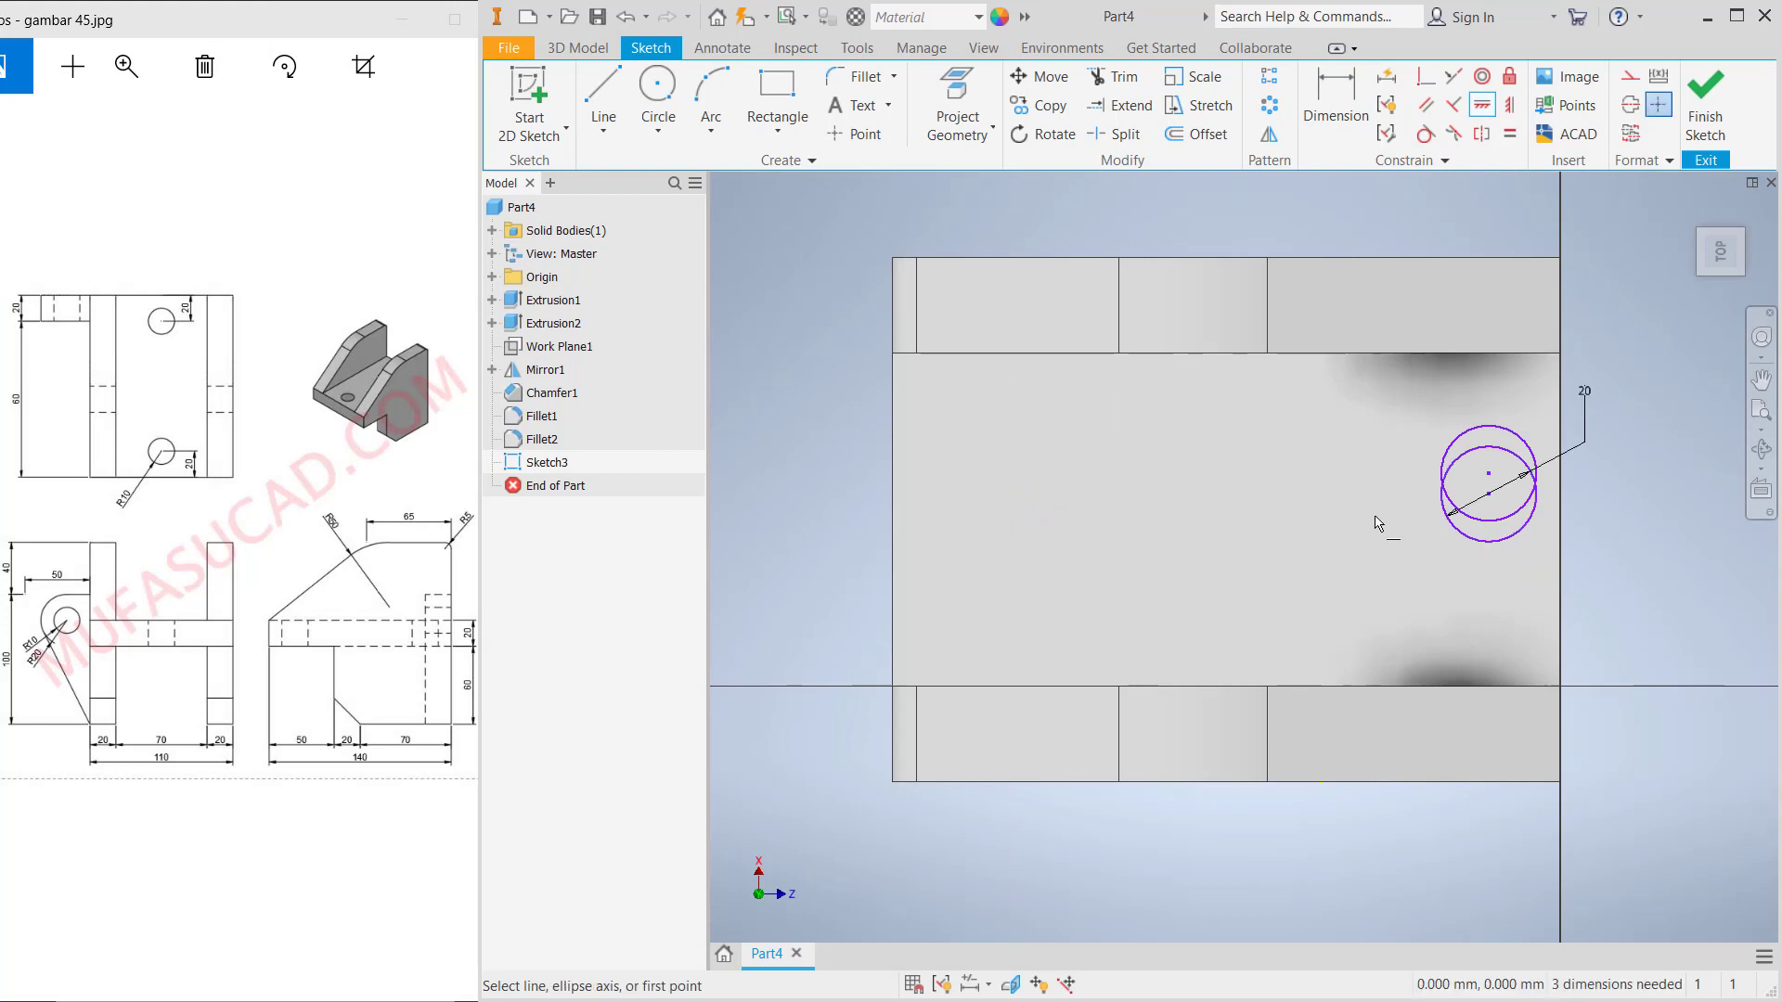
key("ctrl+z")
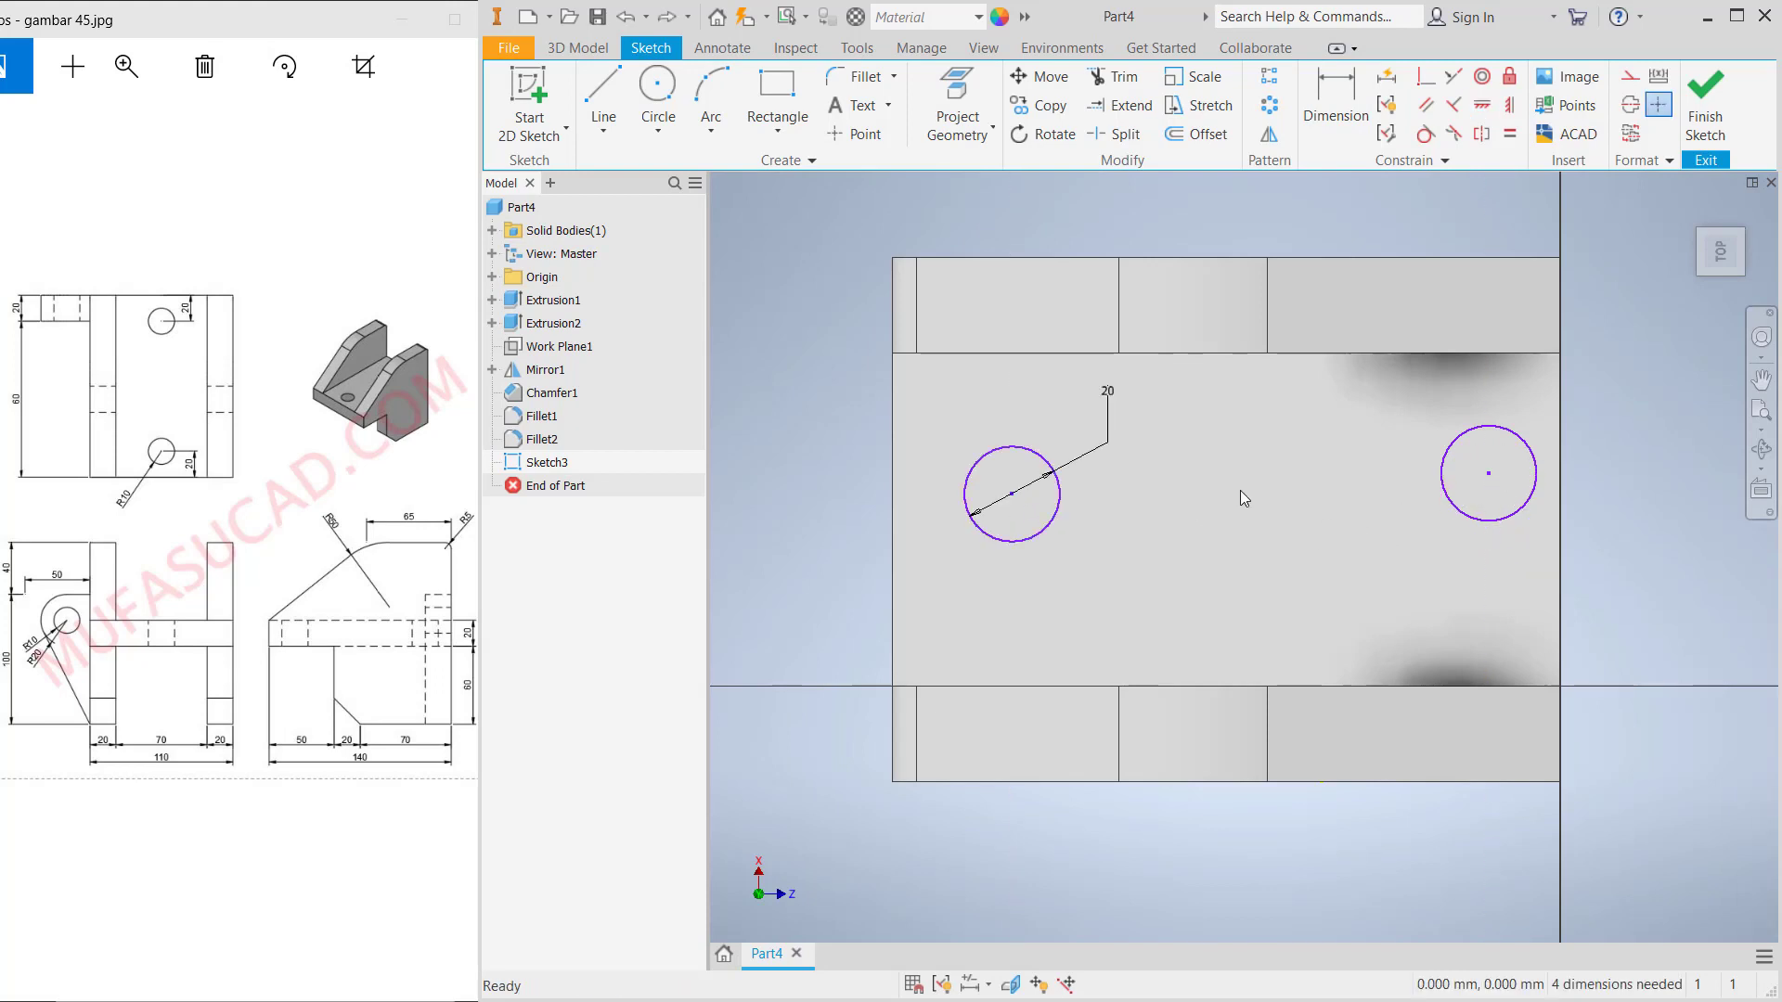
Align the two circle centers with a vertical constraint along the length of the cross plate
left_click(1508, 107)
left_click(1489, 475)
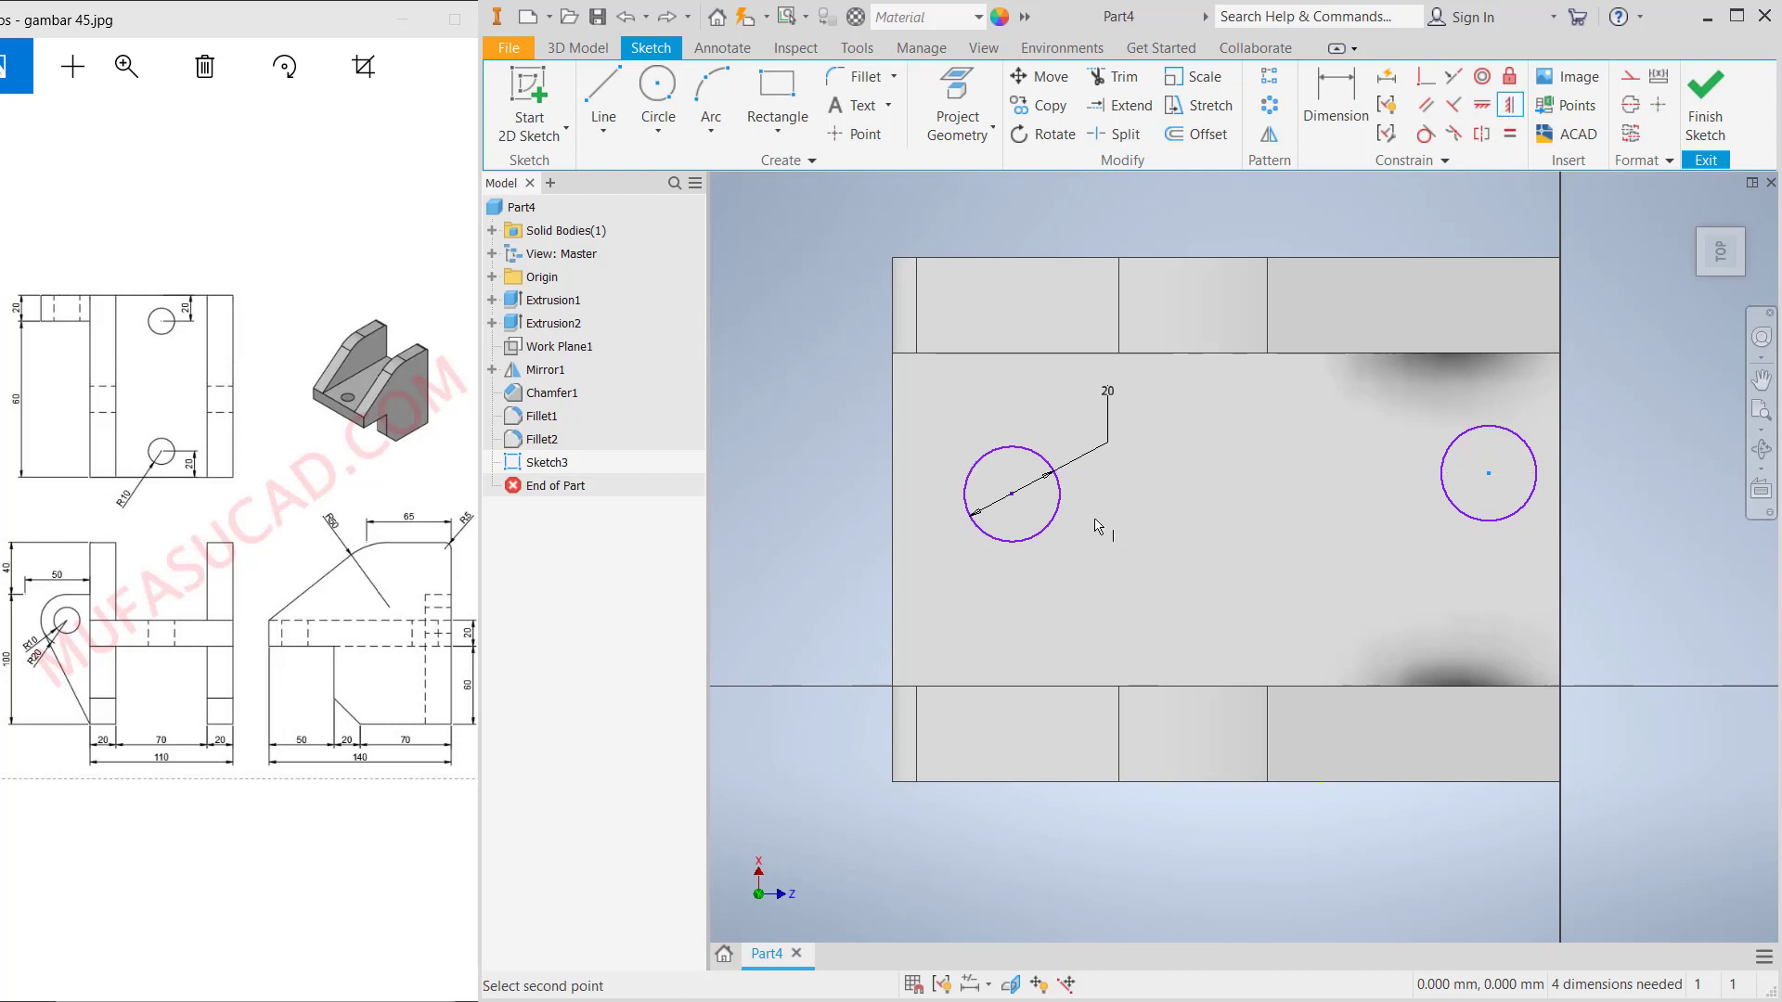
left_click(1013, 495)
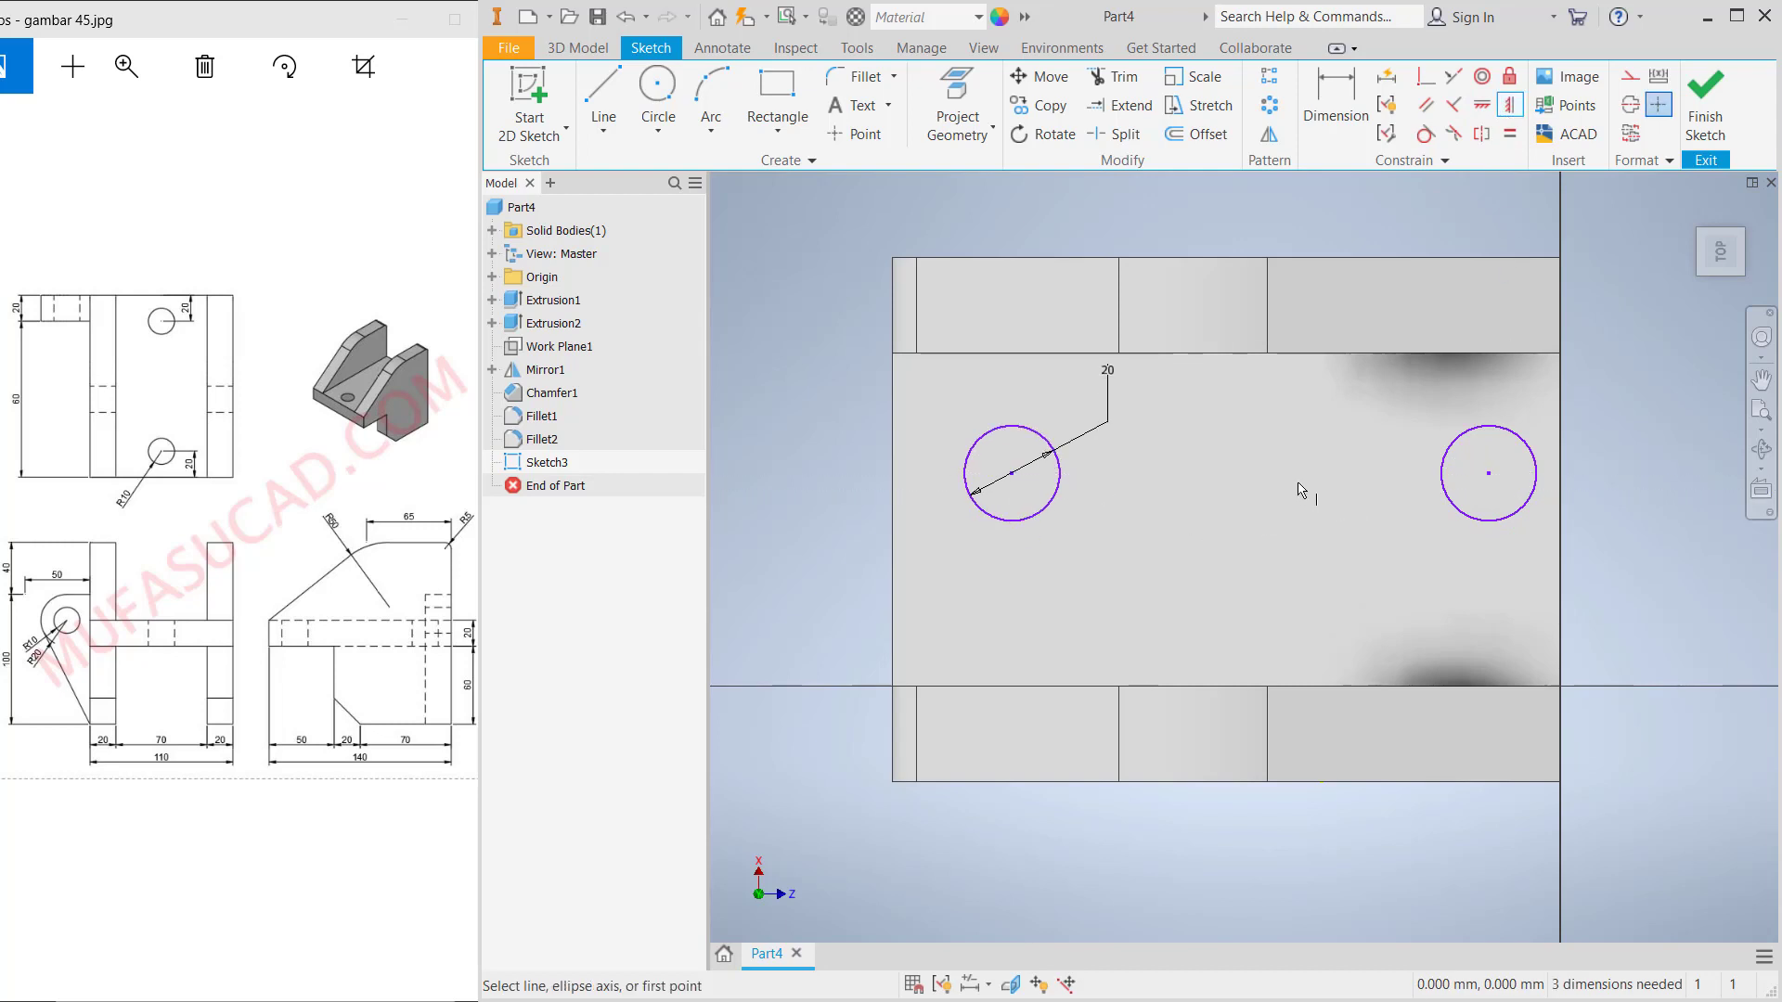
Dimension the rear circle's center 35 mm from the side plate's inner edge and 20 mm from the cross plate's rear edge
left_click(1337, 102)
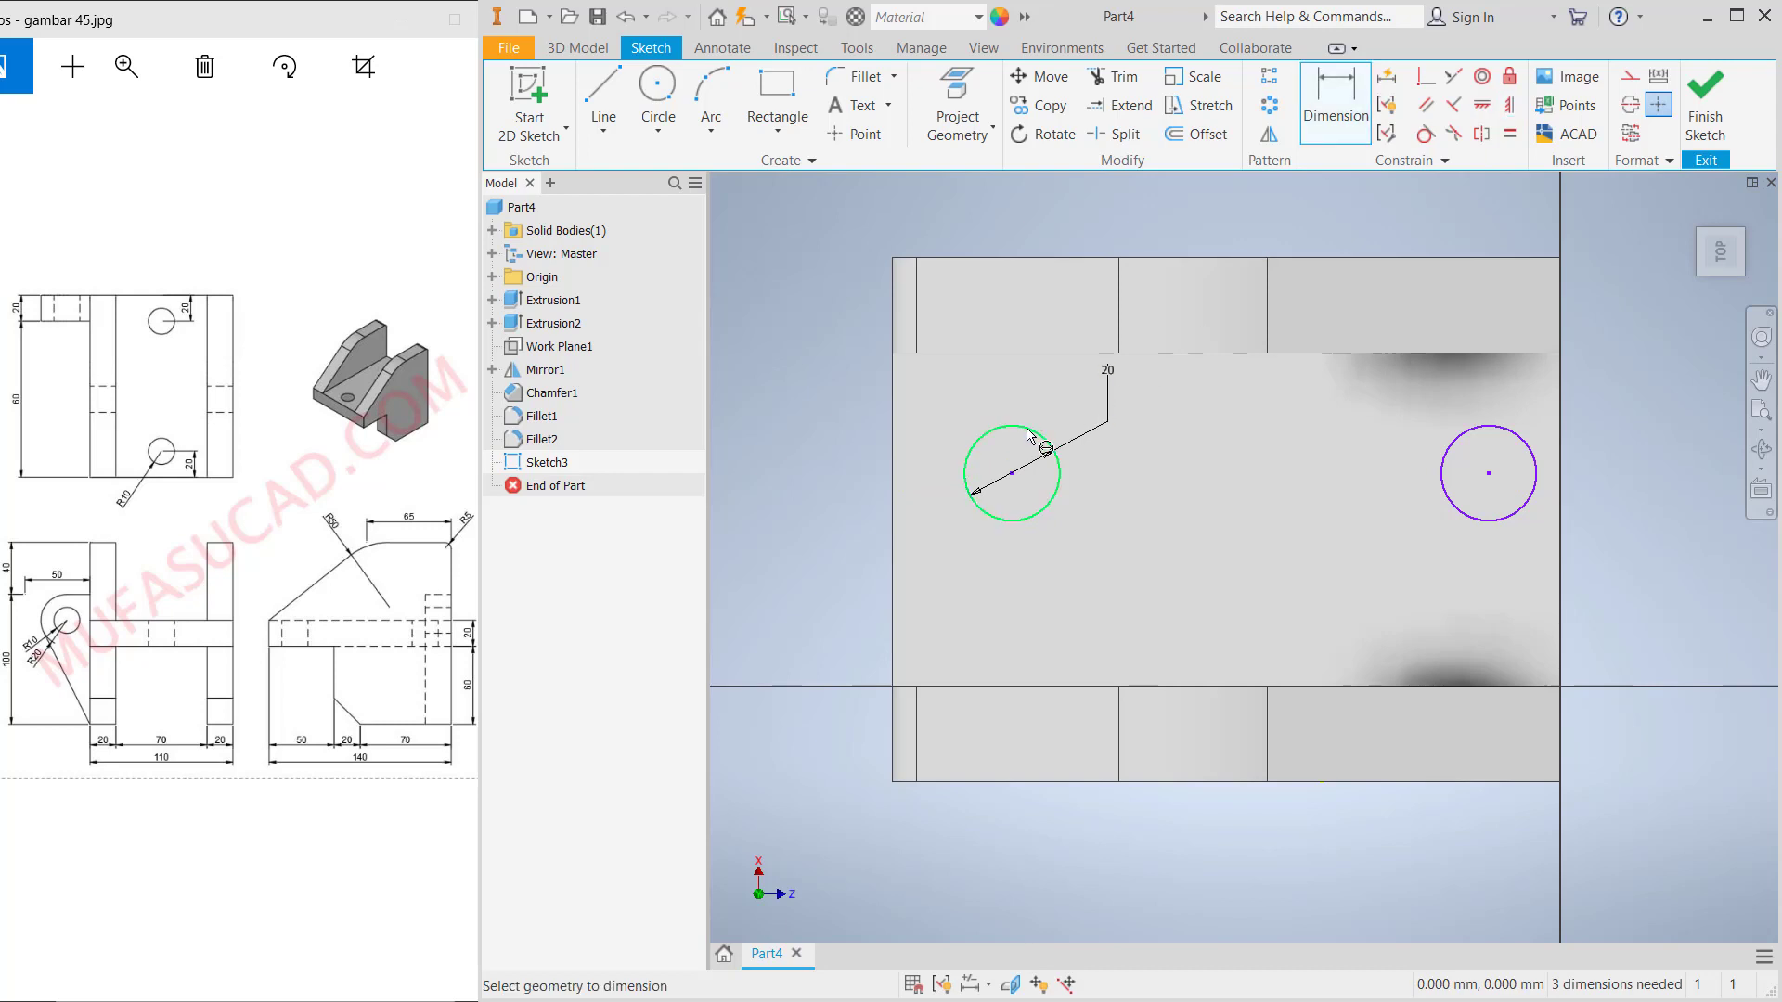
left_click(948, 399)
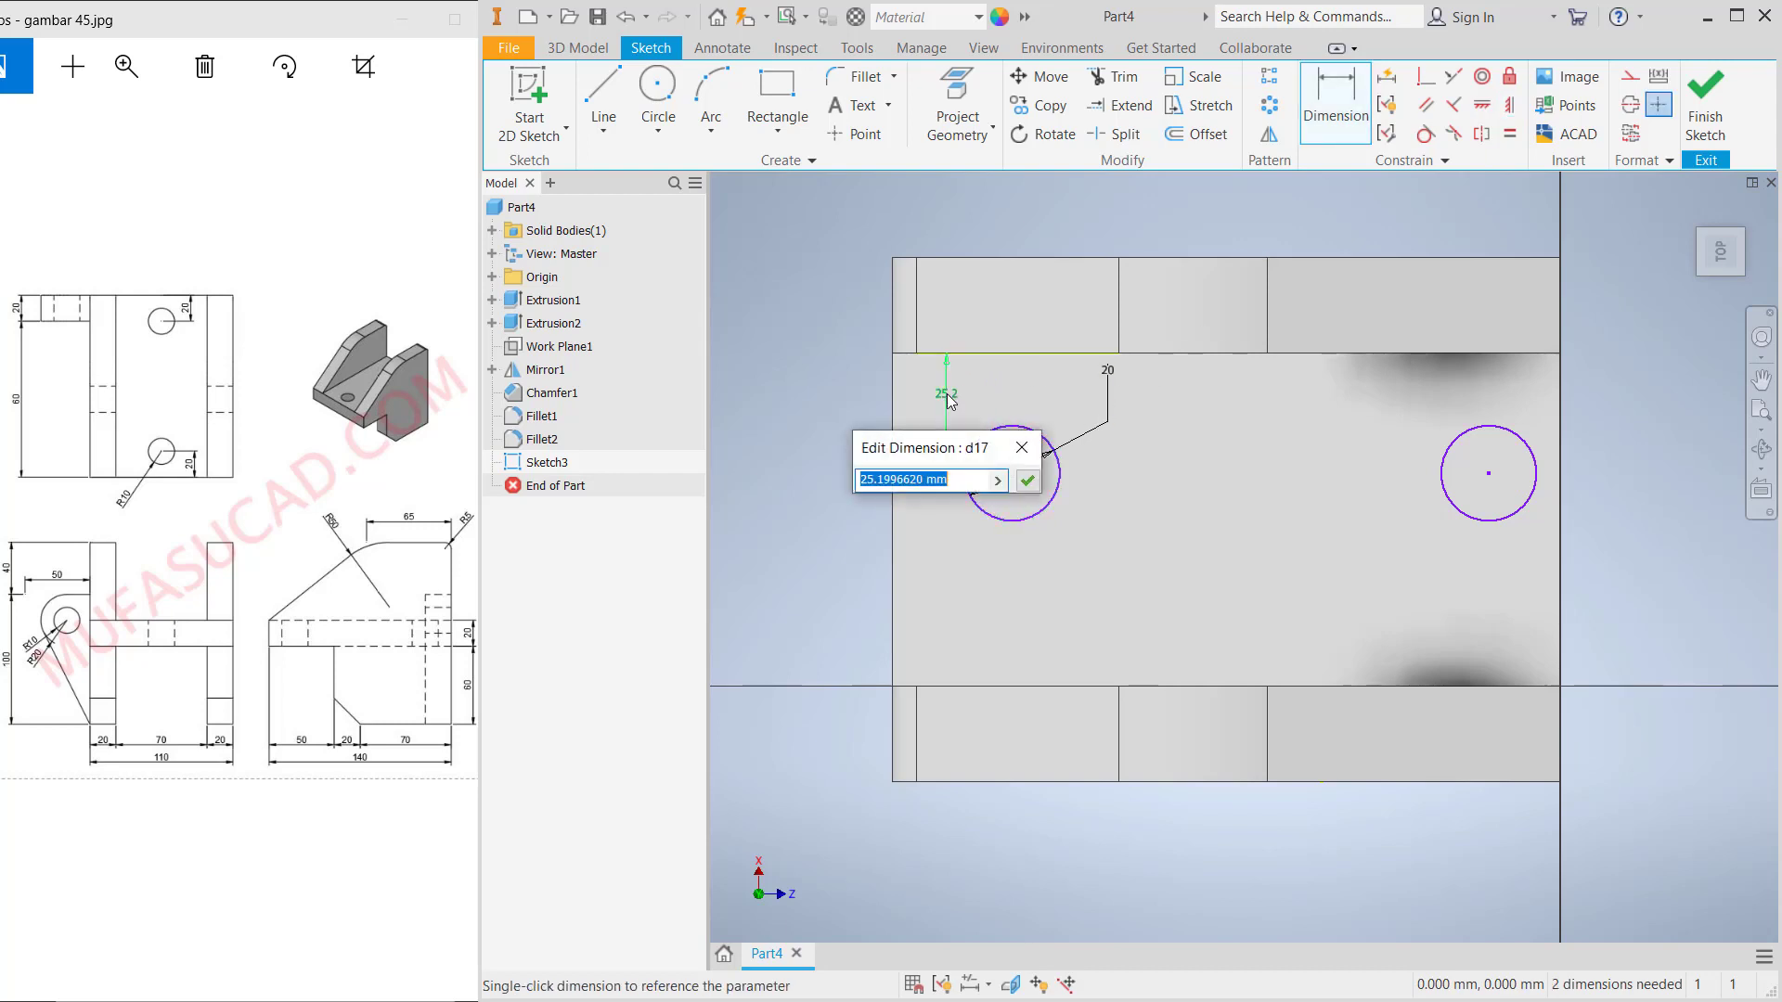
key("Return")
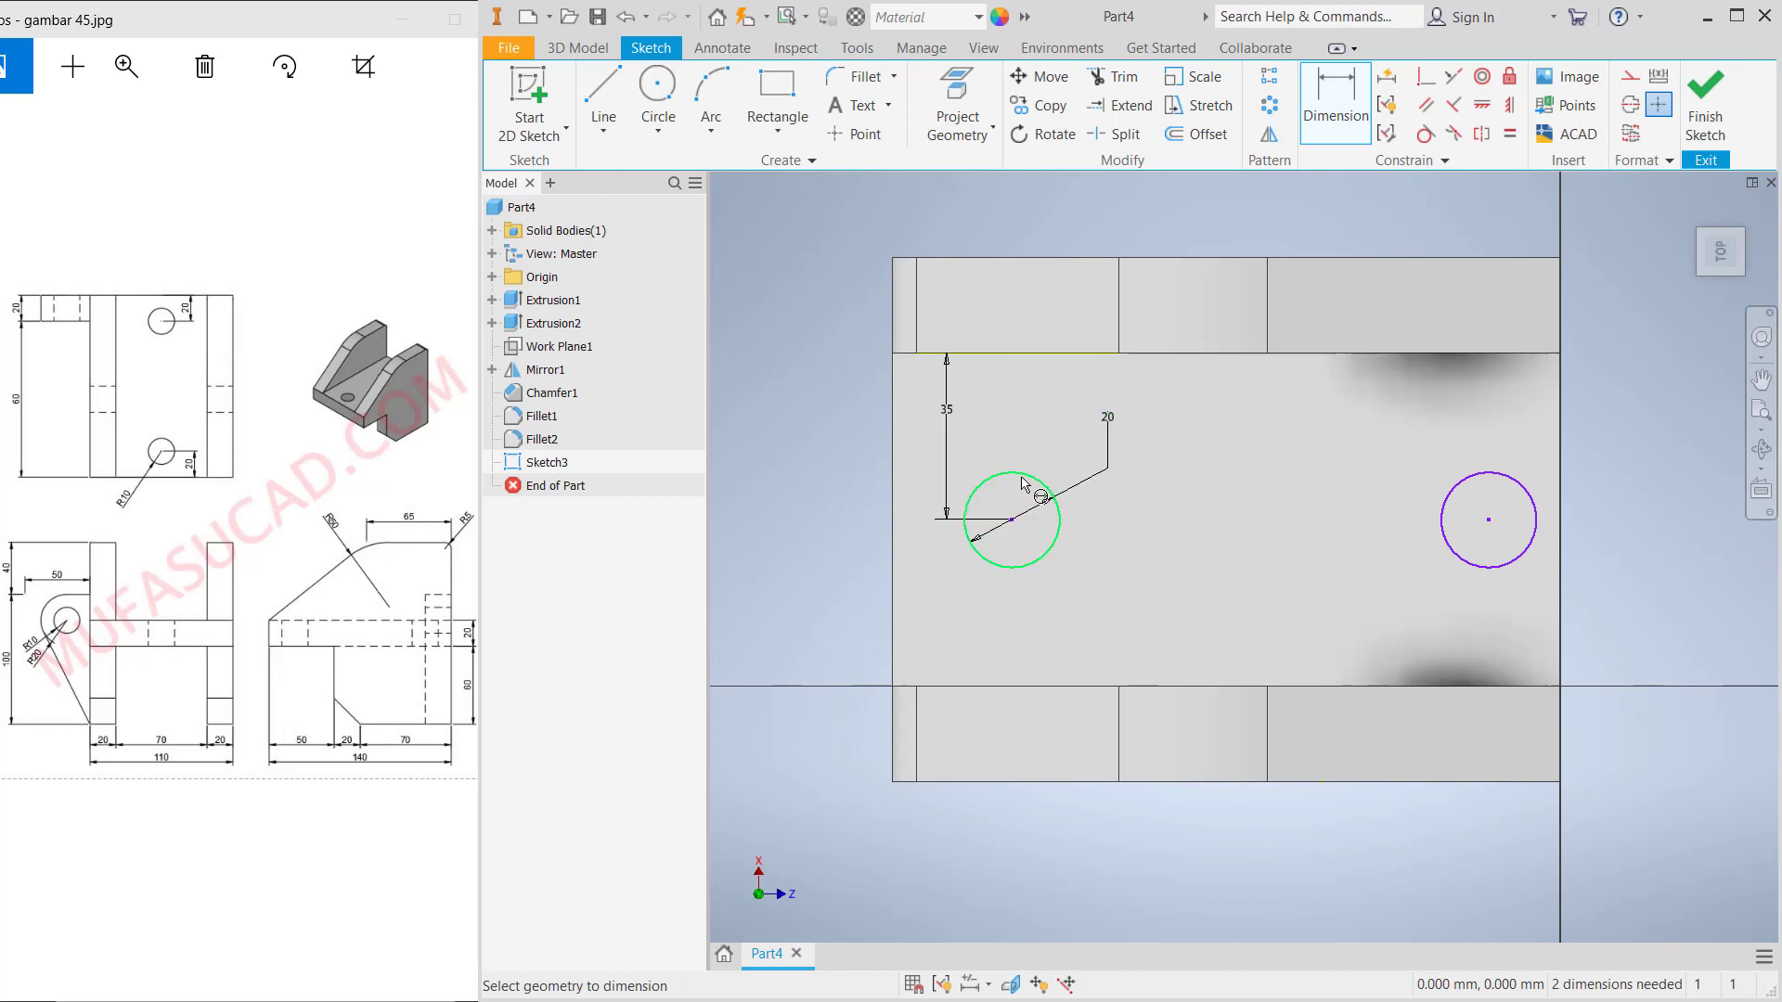
left_click(896, 478)
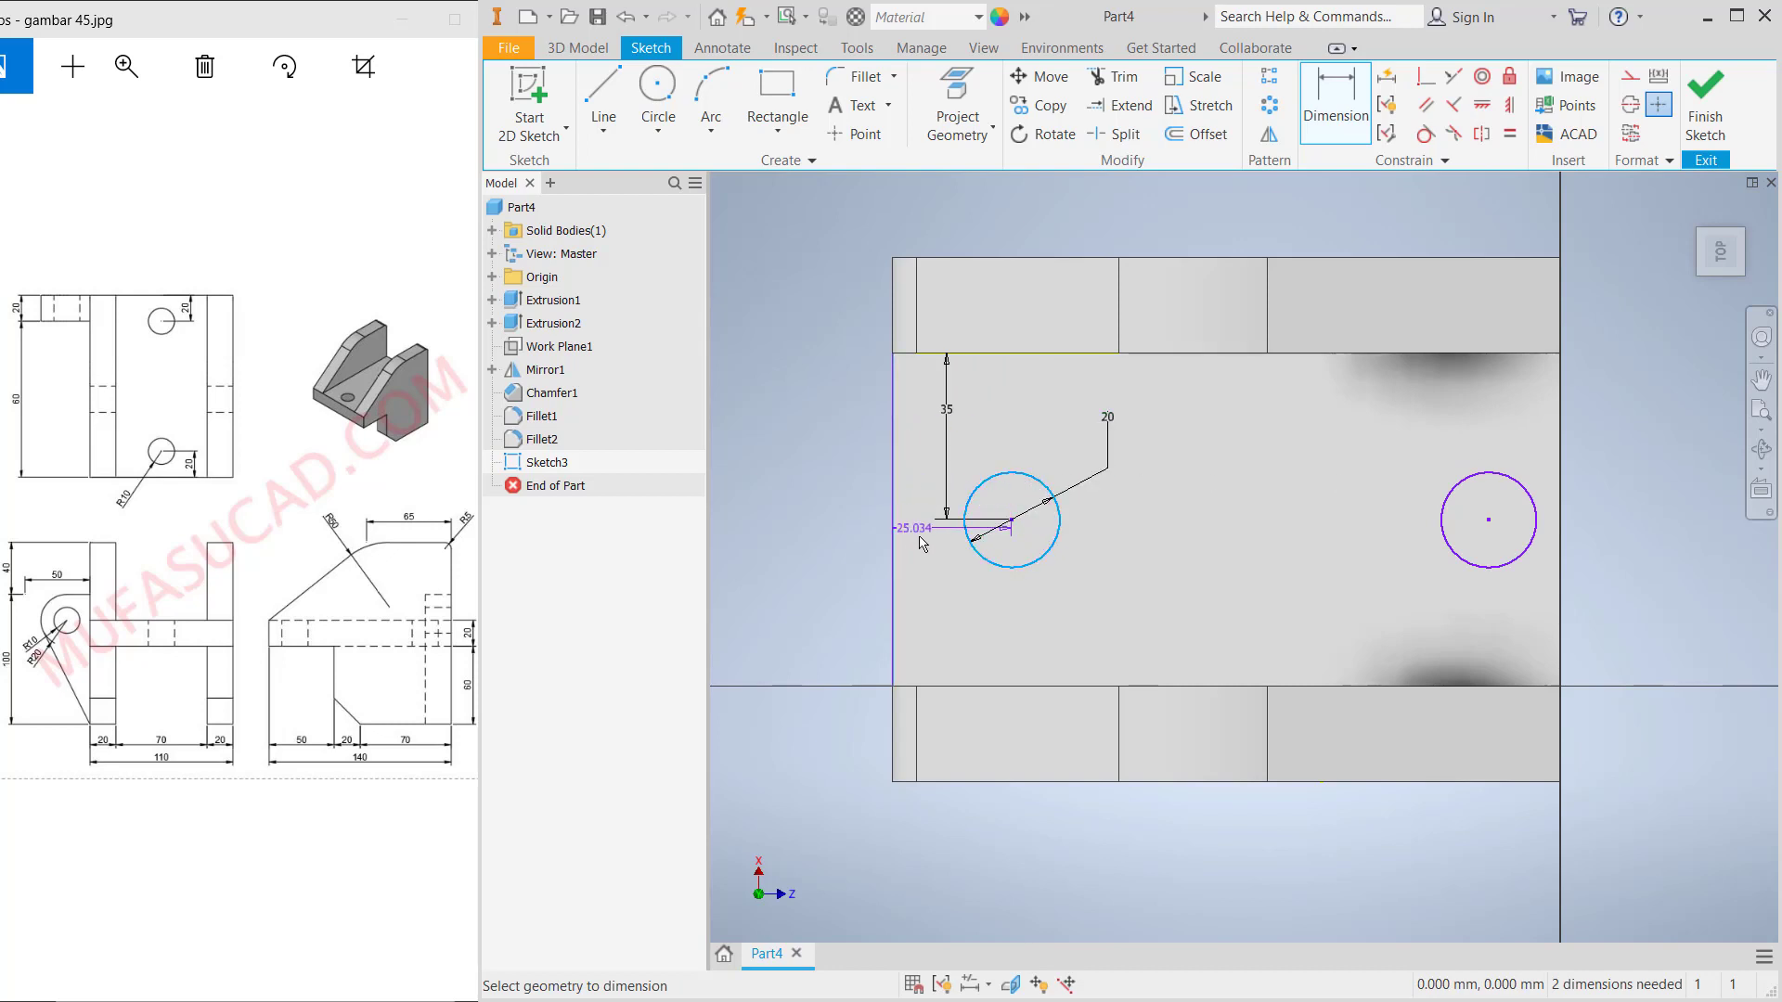
left_click(938, 577)
type("20")
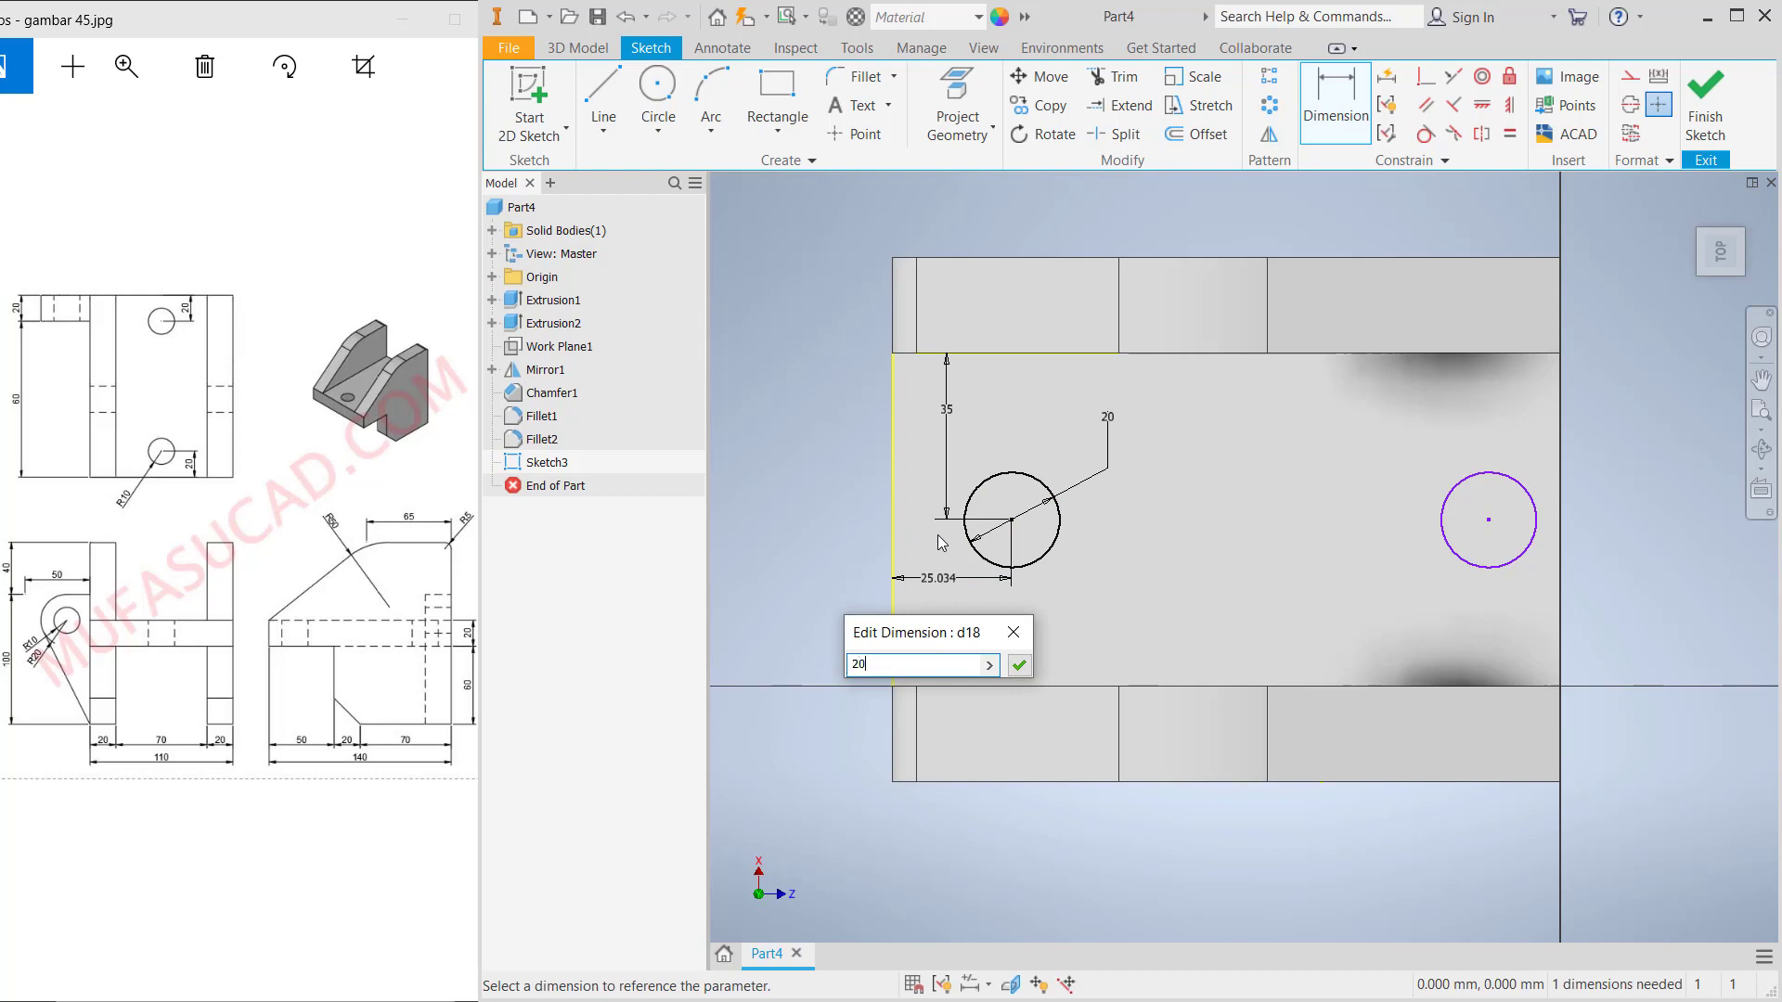
key("Return")
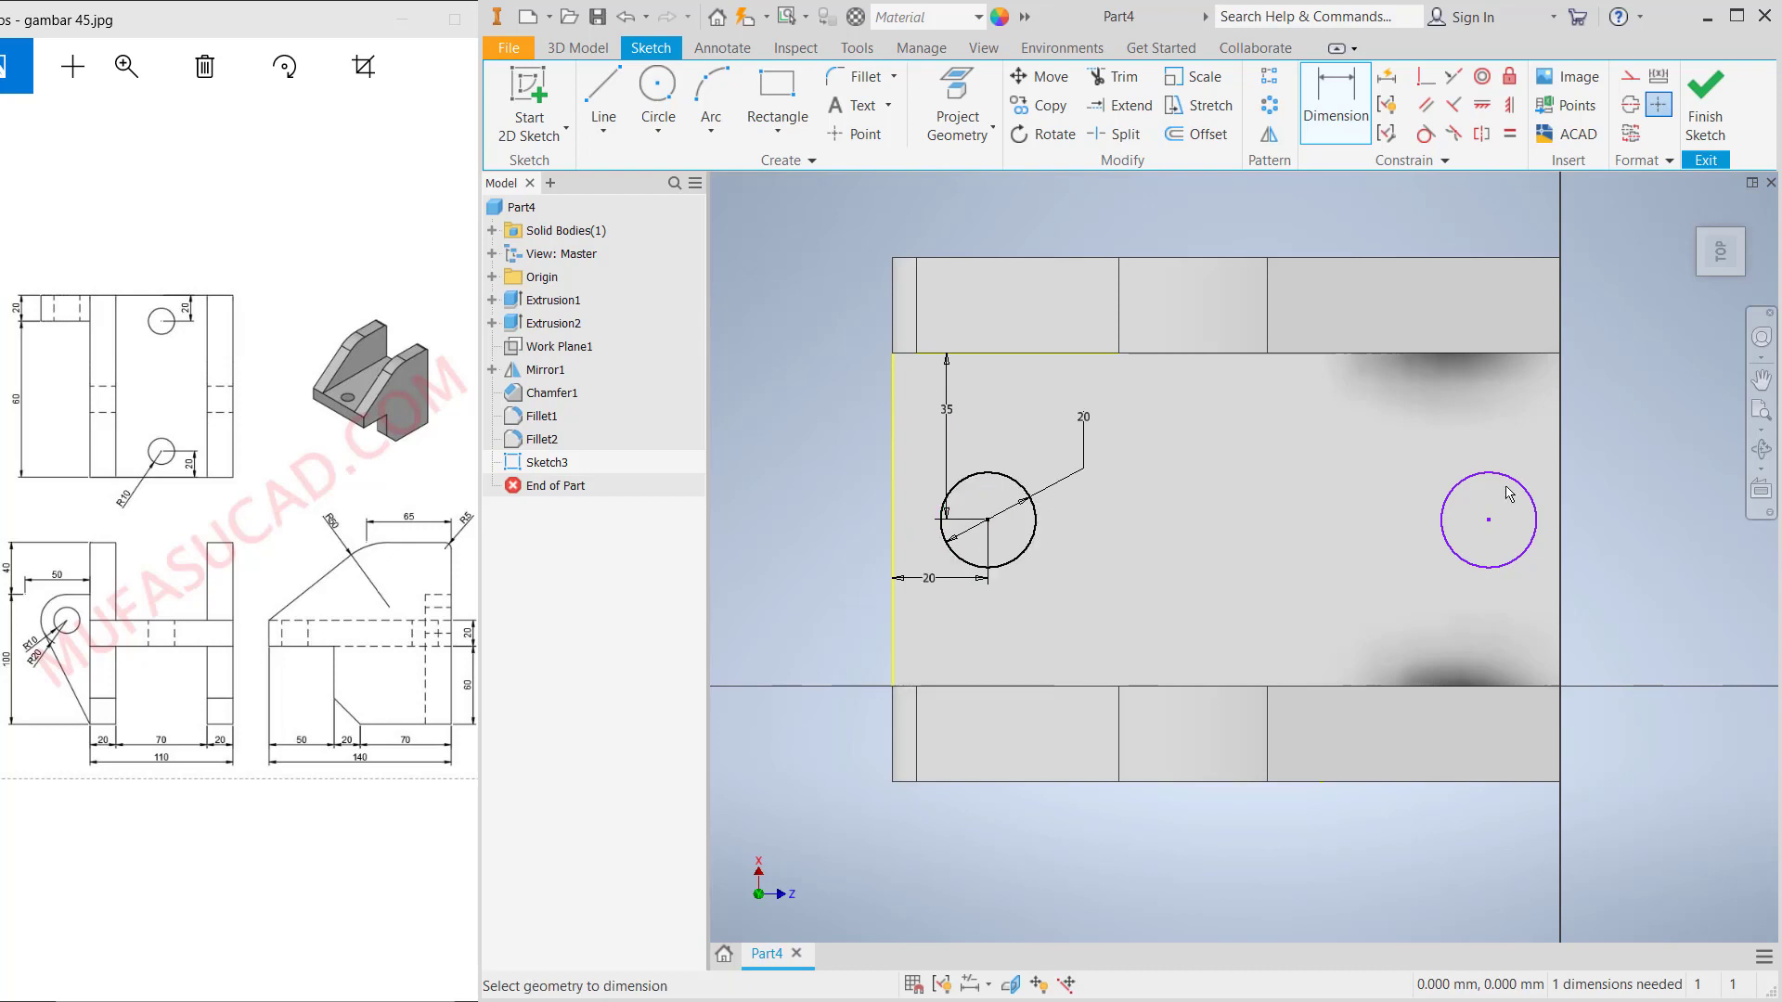
Dimension the front circle's center 20 mm from the cross plate's front edge, and finish the sketch
left_click(1559, 455)
left_click(1507, 430)
type("20")
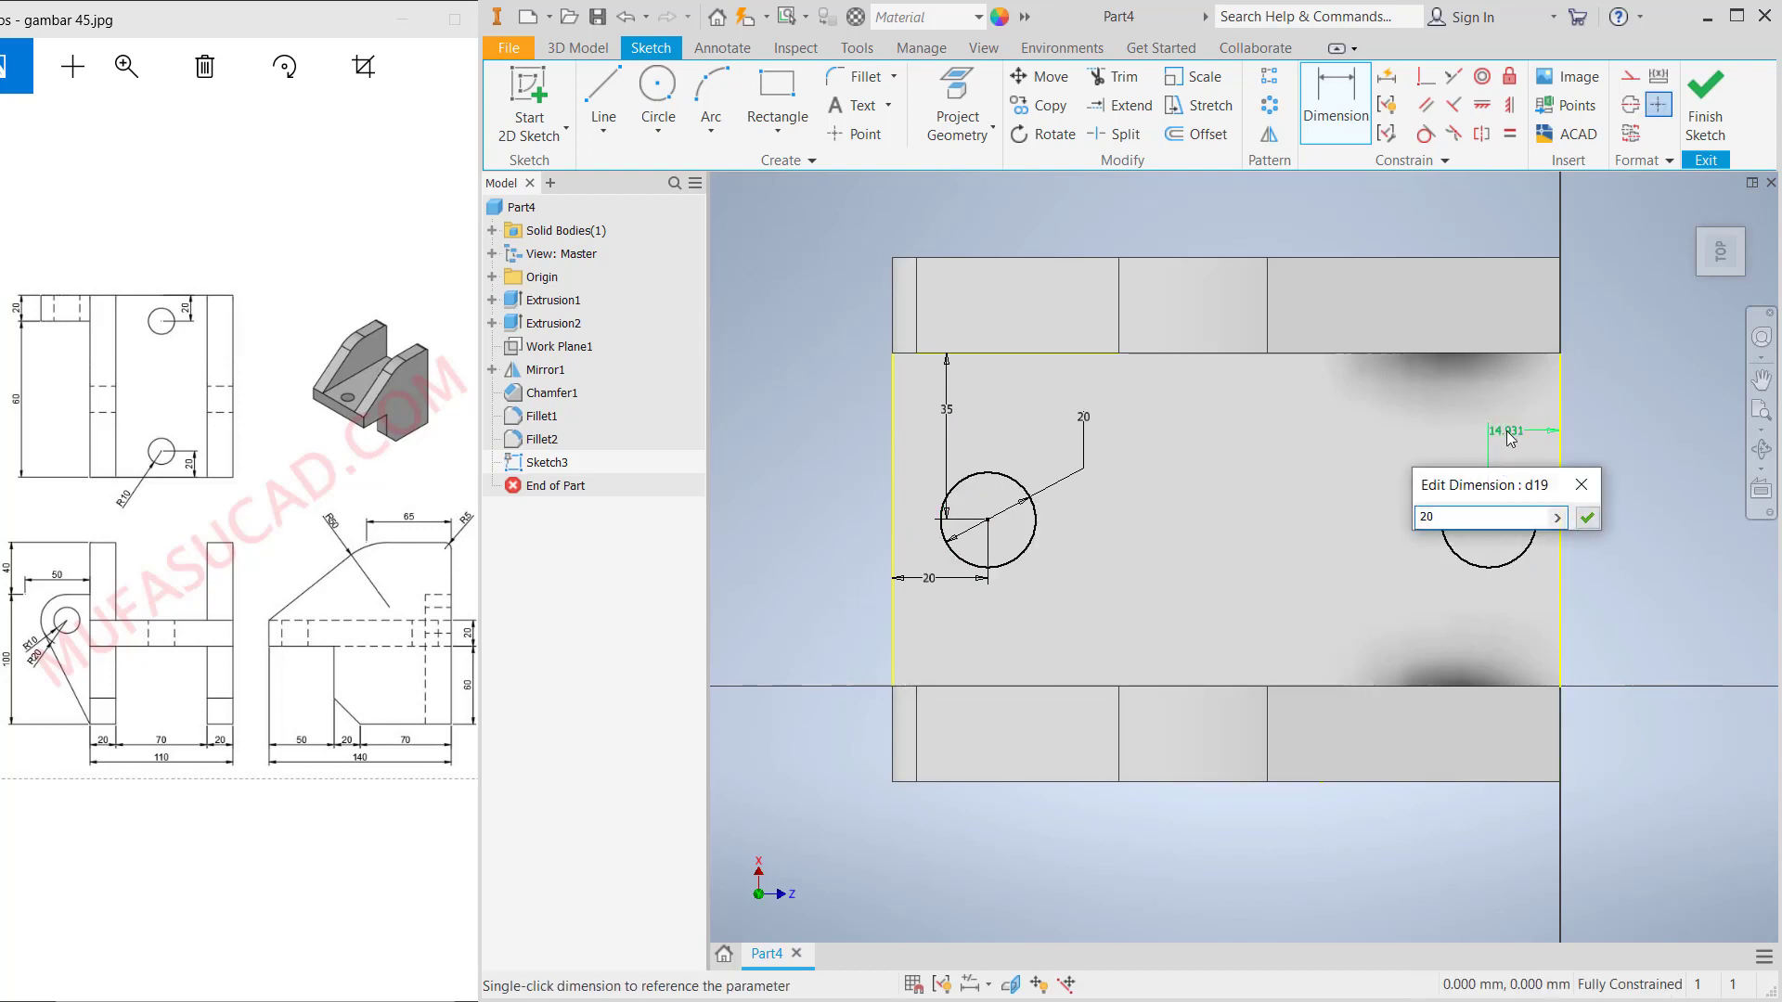
key("Return")
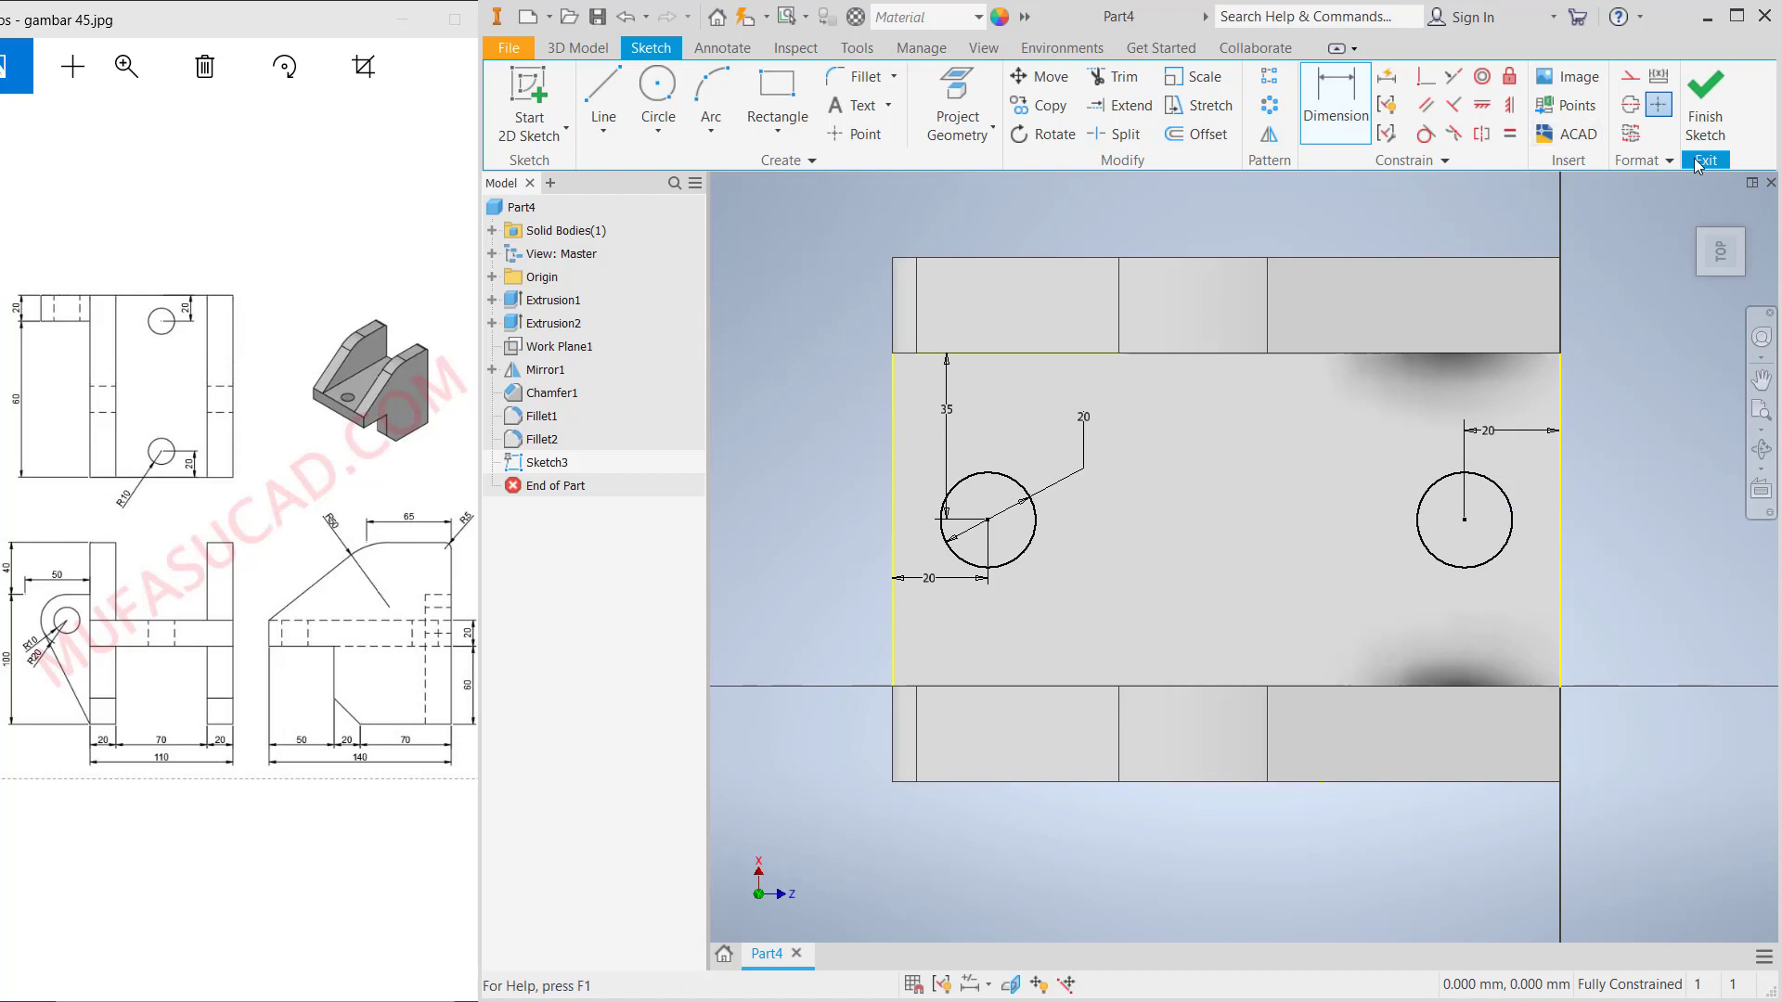
left_click(1713, 120)
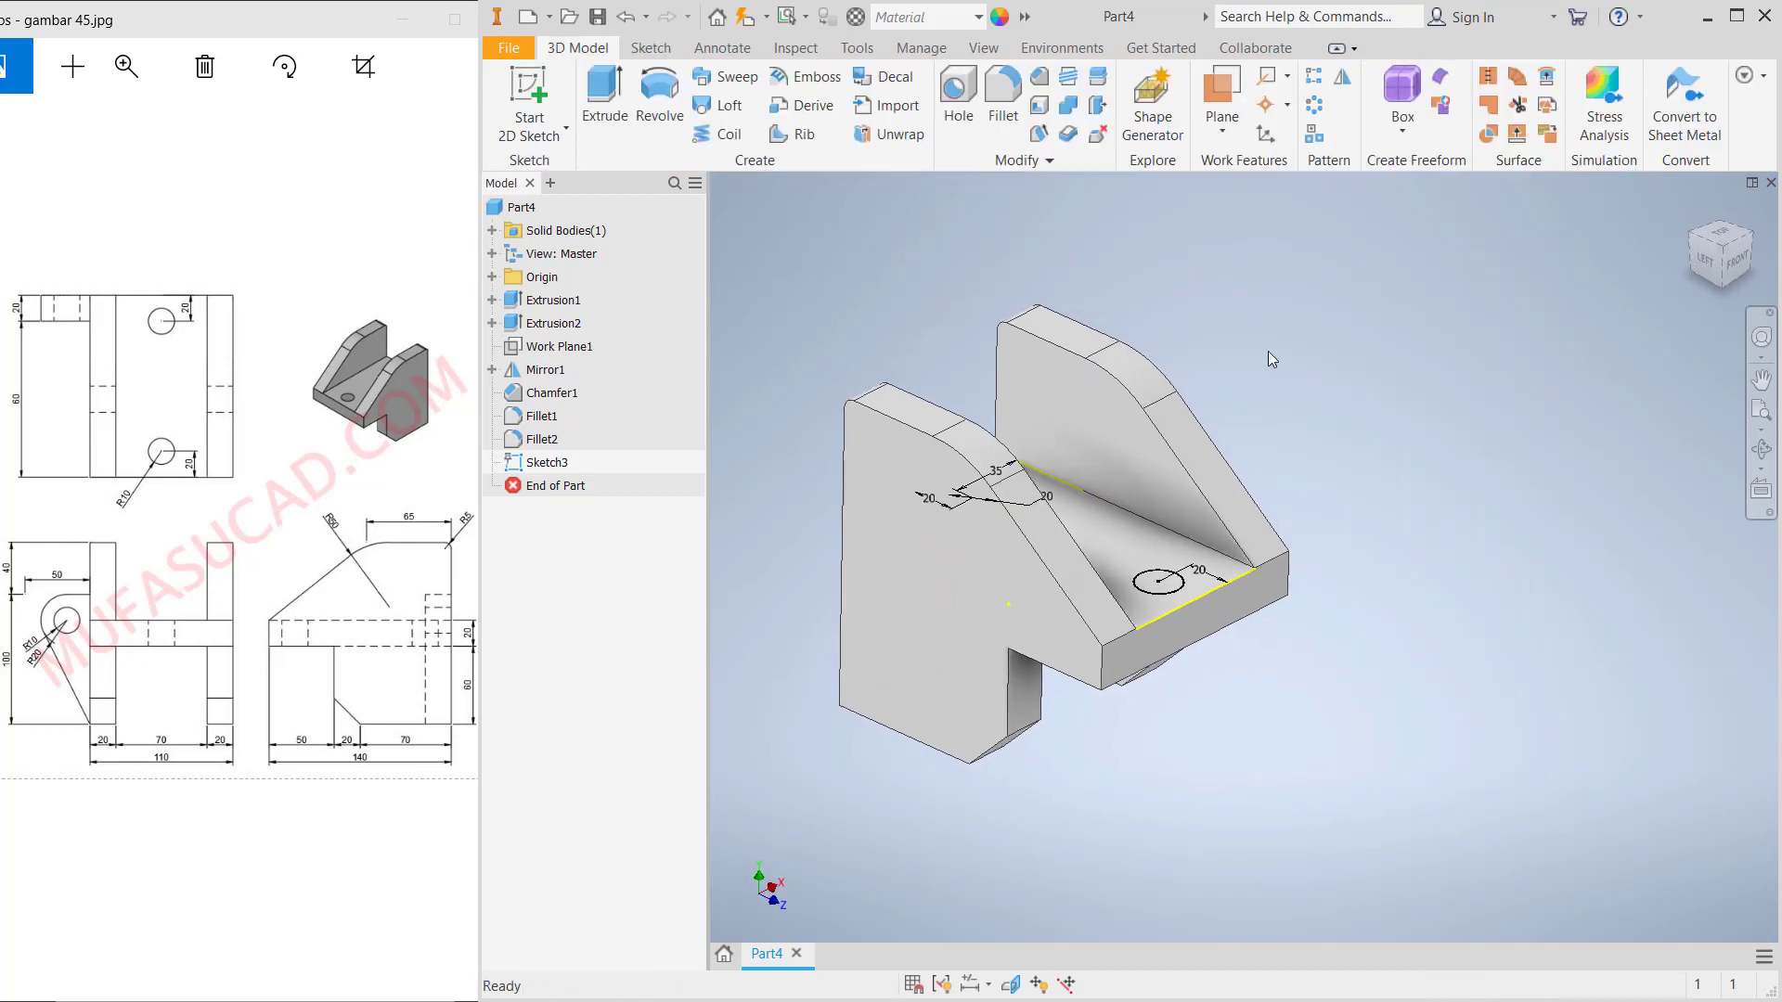
Extrude both circles 70 mm downward as a cut to make the two holes through the cross plate
left_click(604, 90)
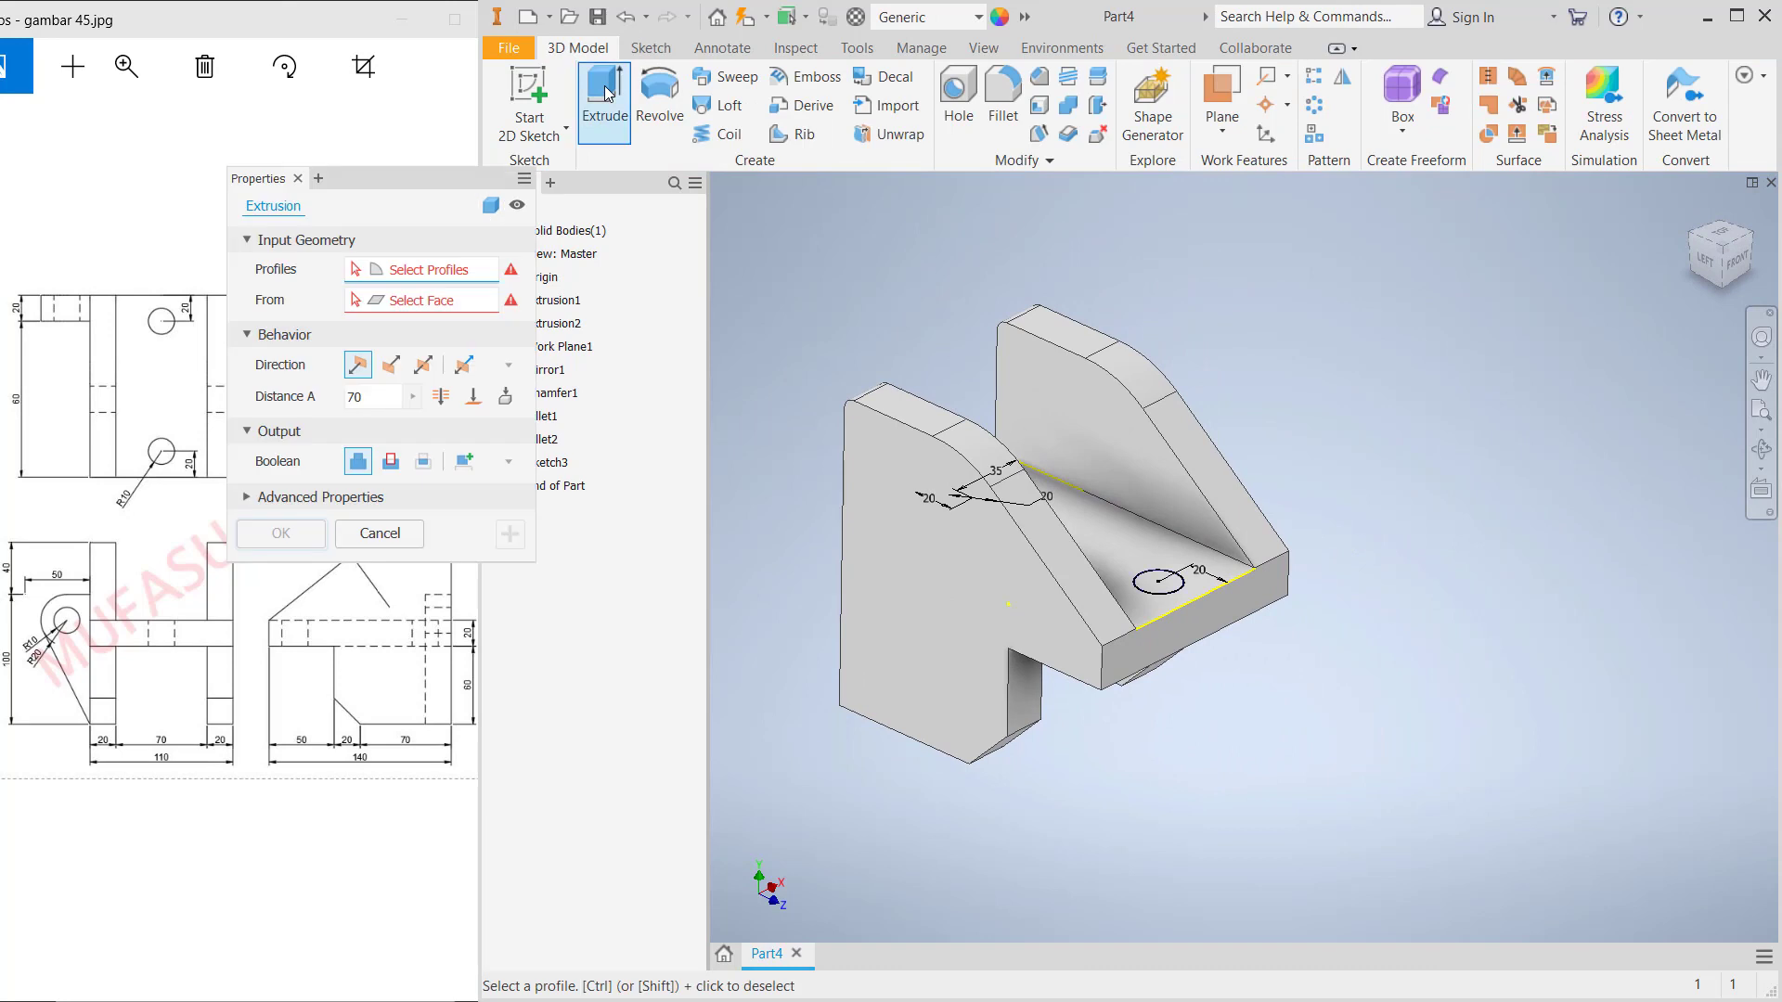
left_click(1151, 586)
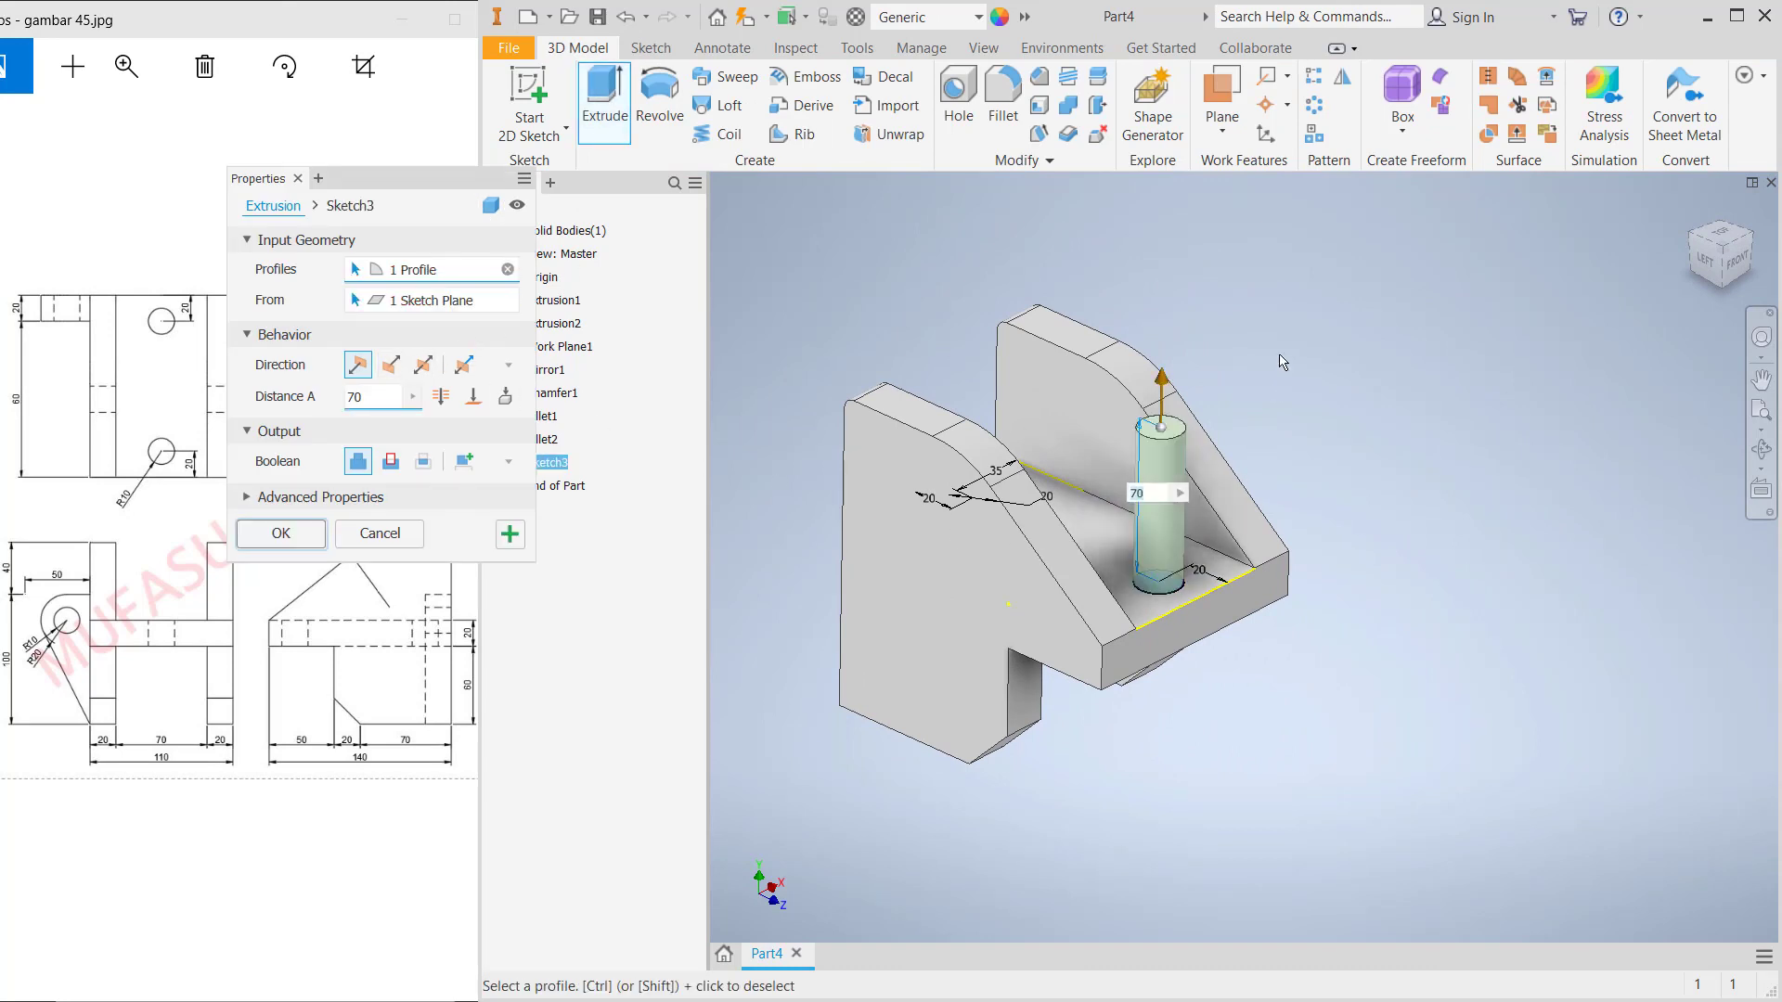
middle_click_drag(1151, 587, 956, 458, "shift")
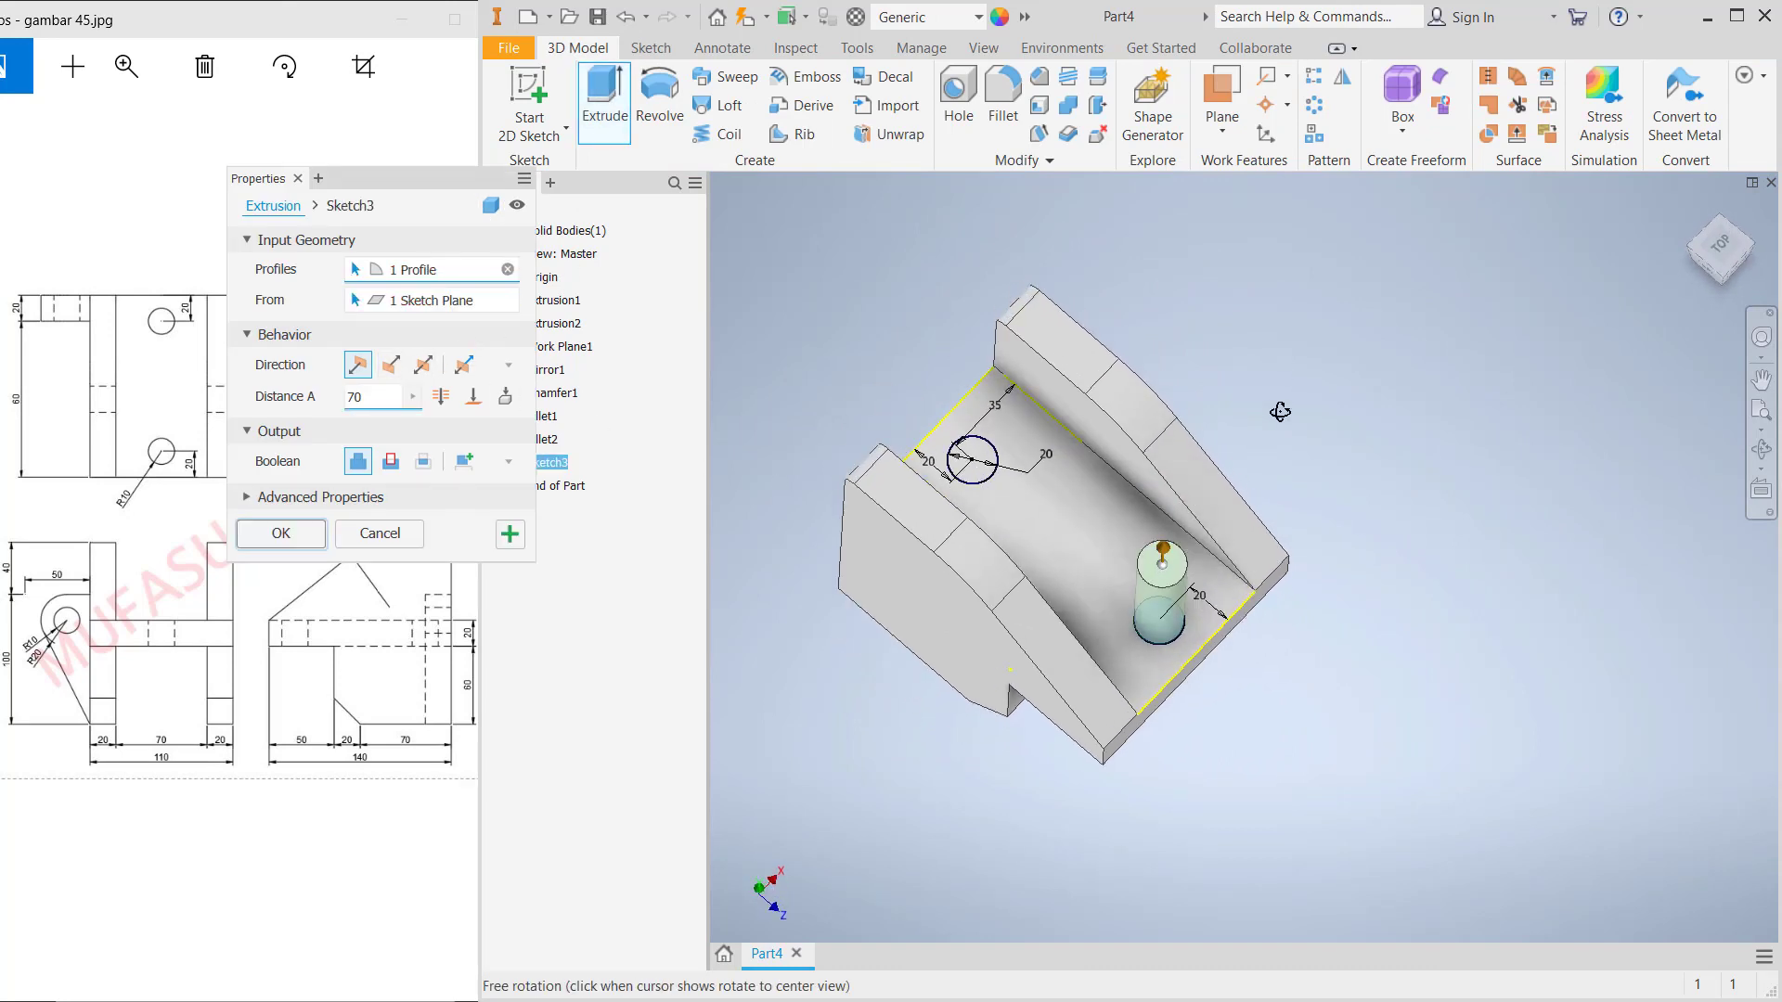
left_click(979, 462)
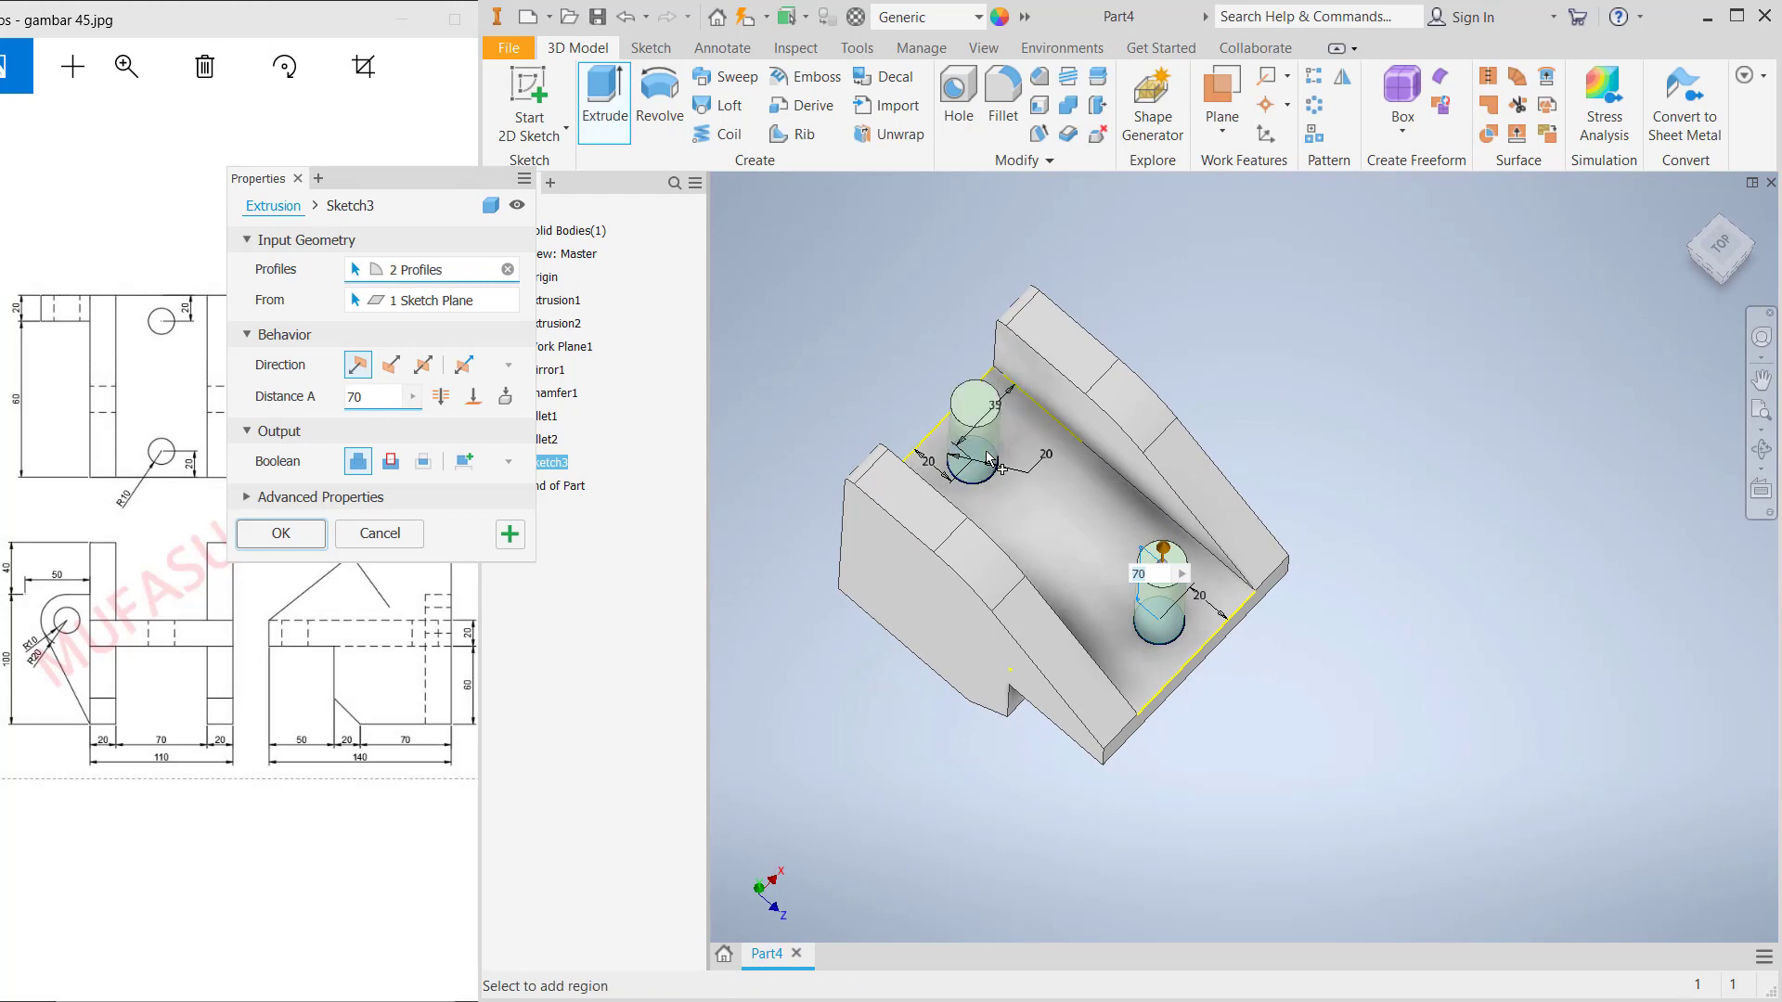
left_click(391, 365)
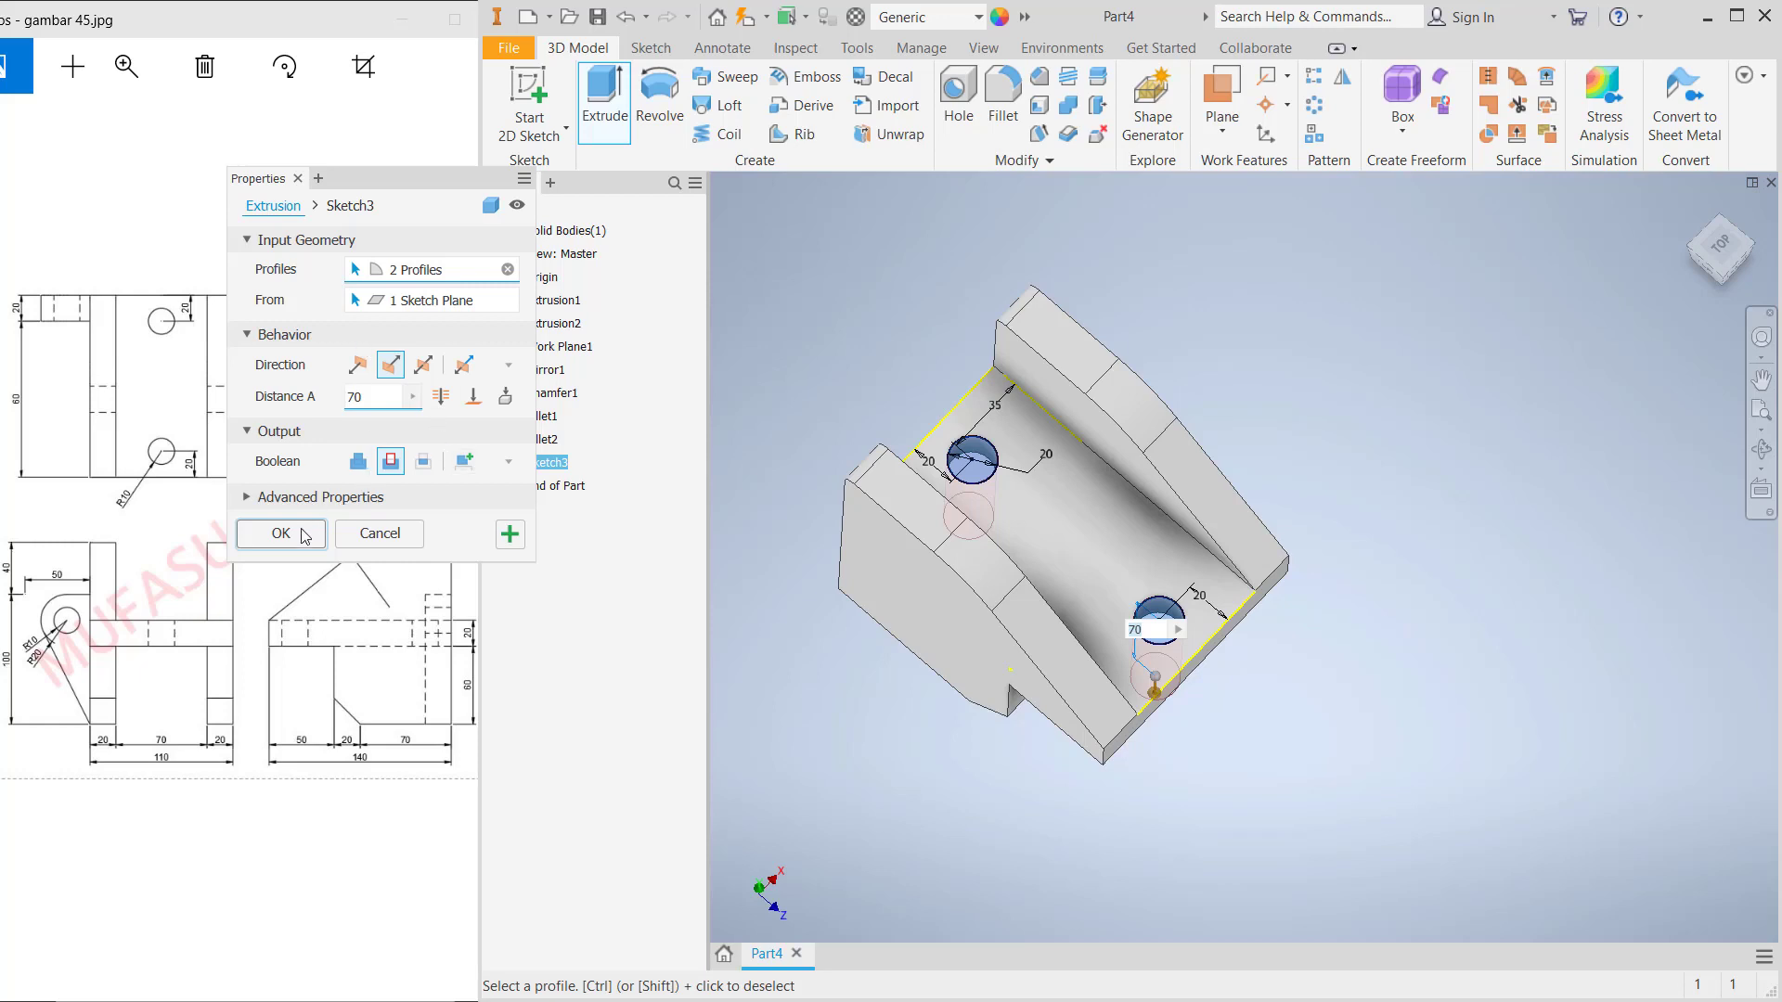
left_click(306, 535)
Sketch a closed right triangle about 42 mm wide and 104 mm high on the H-shaped back face, from the side plate's lower outer corner
middle_click_drag(1122, 553, 1269, 418, "shift")
left_click(1089, 579)
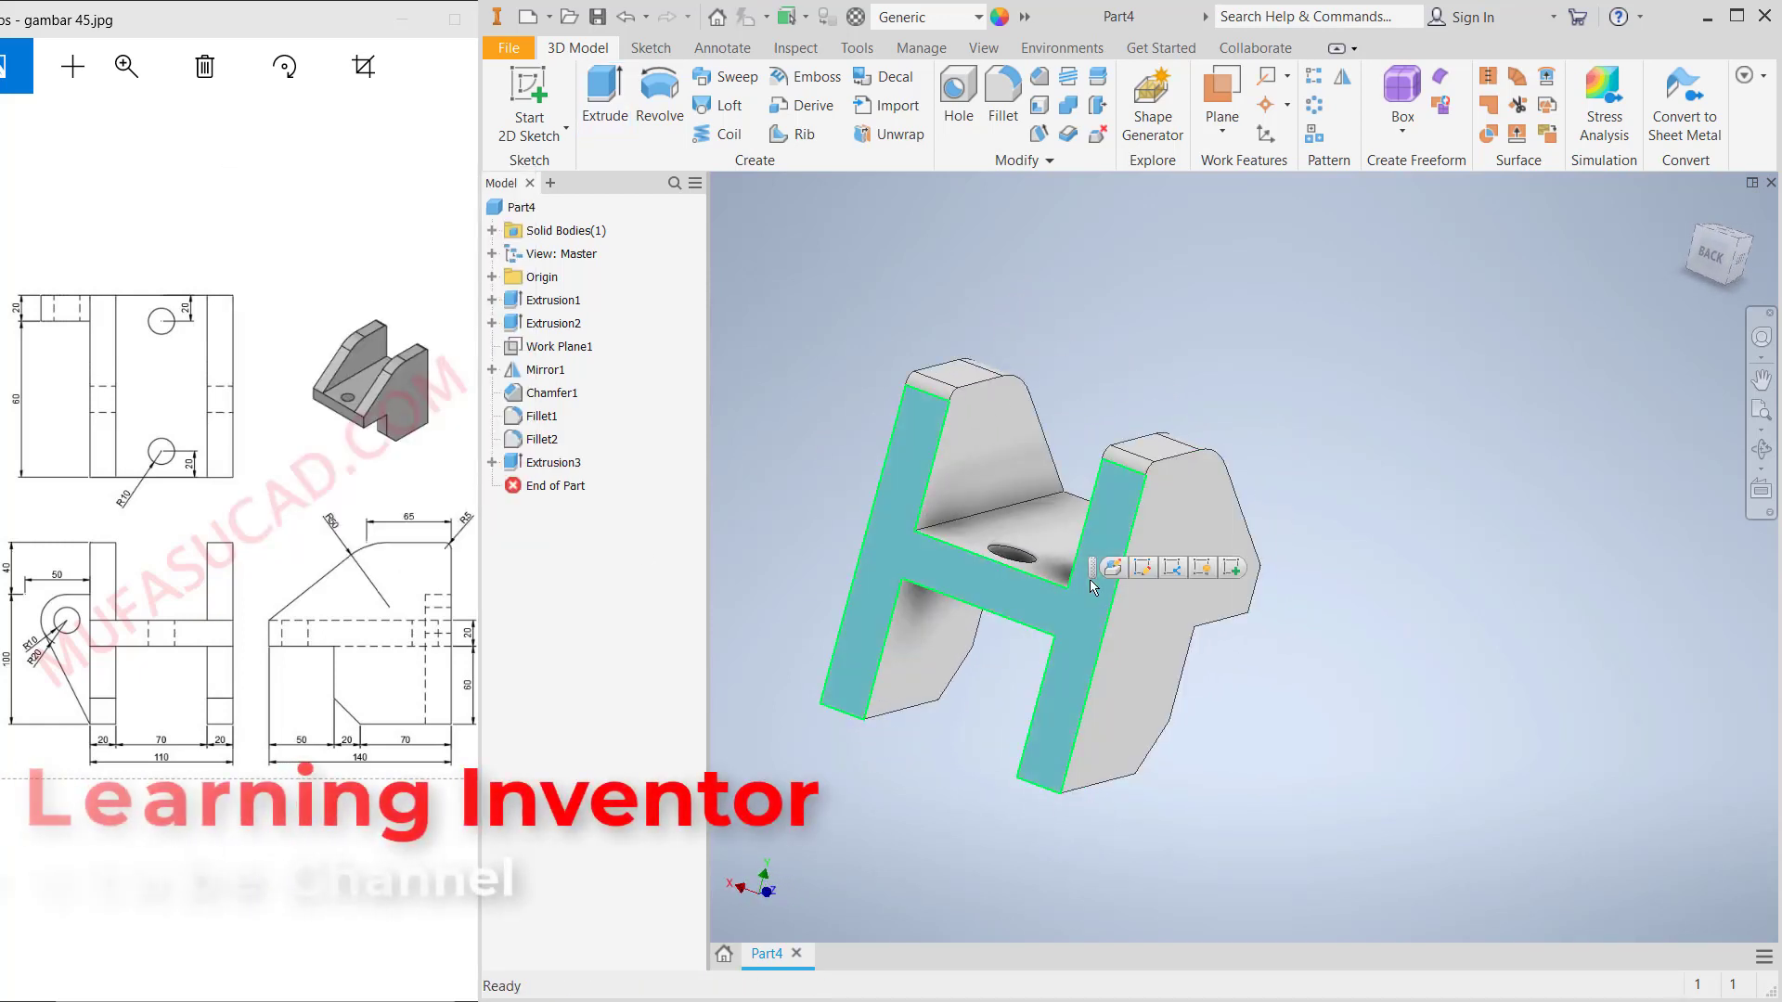
left_click(530, 93)
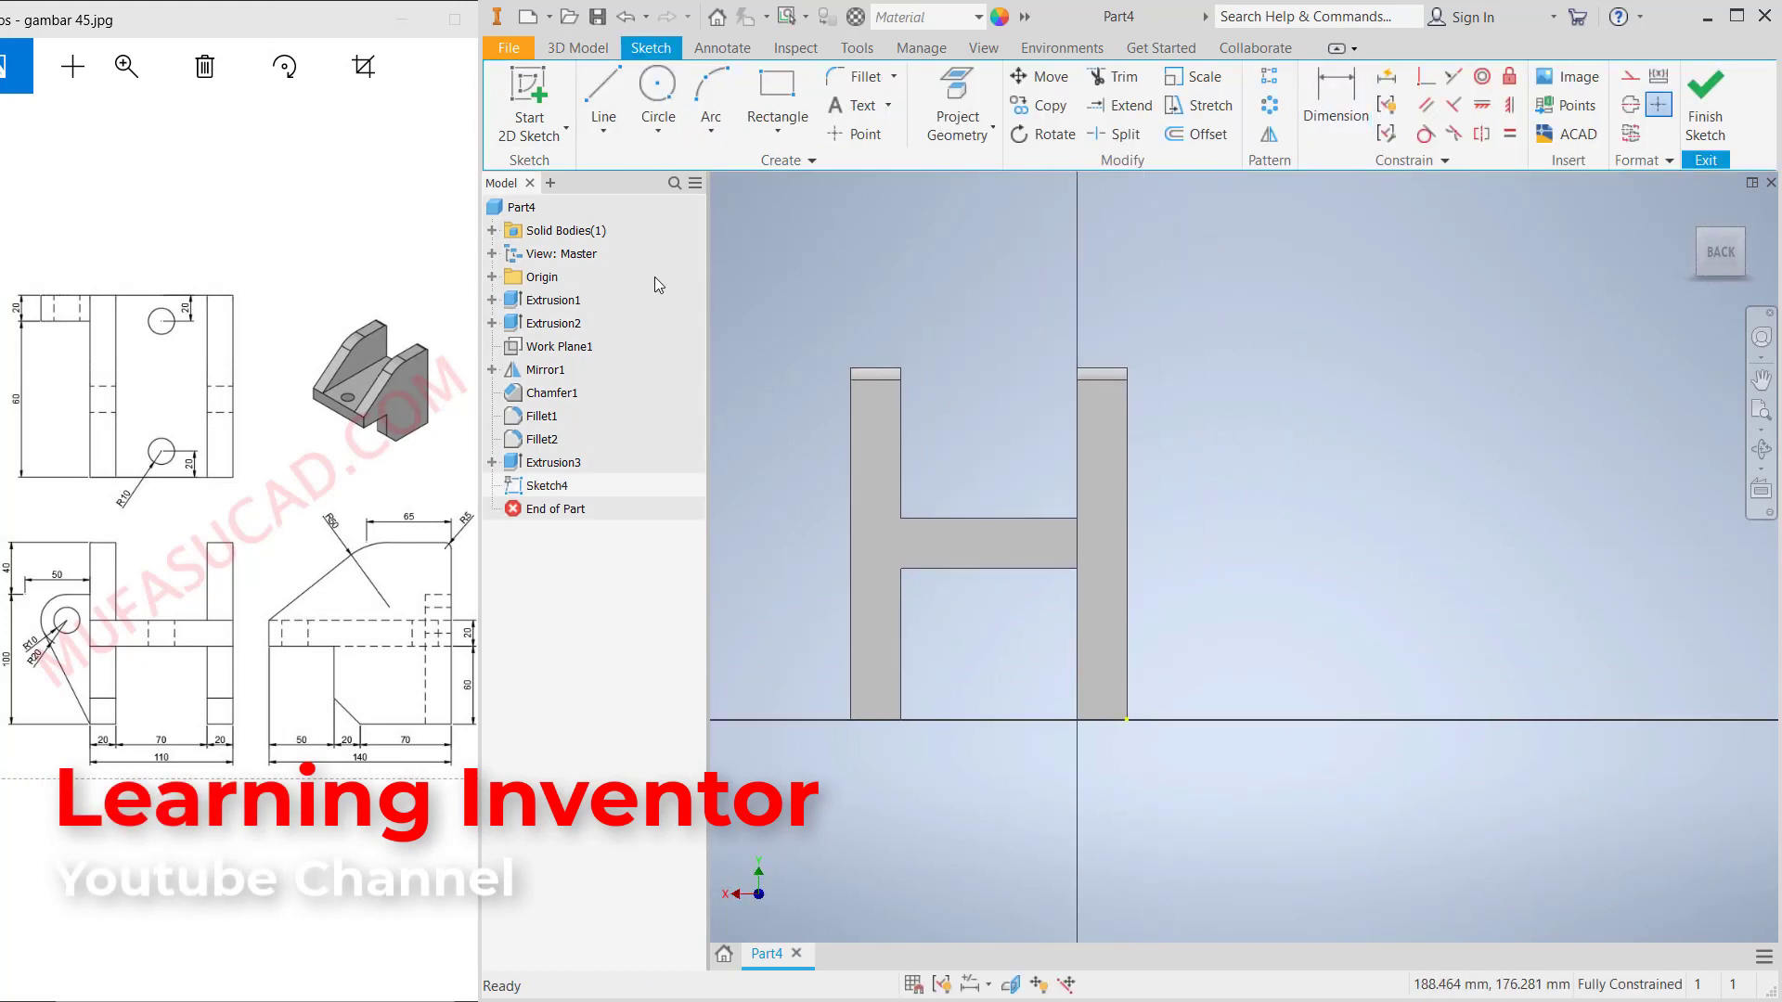
key("l")
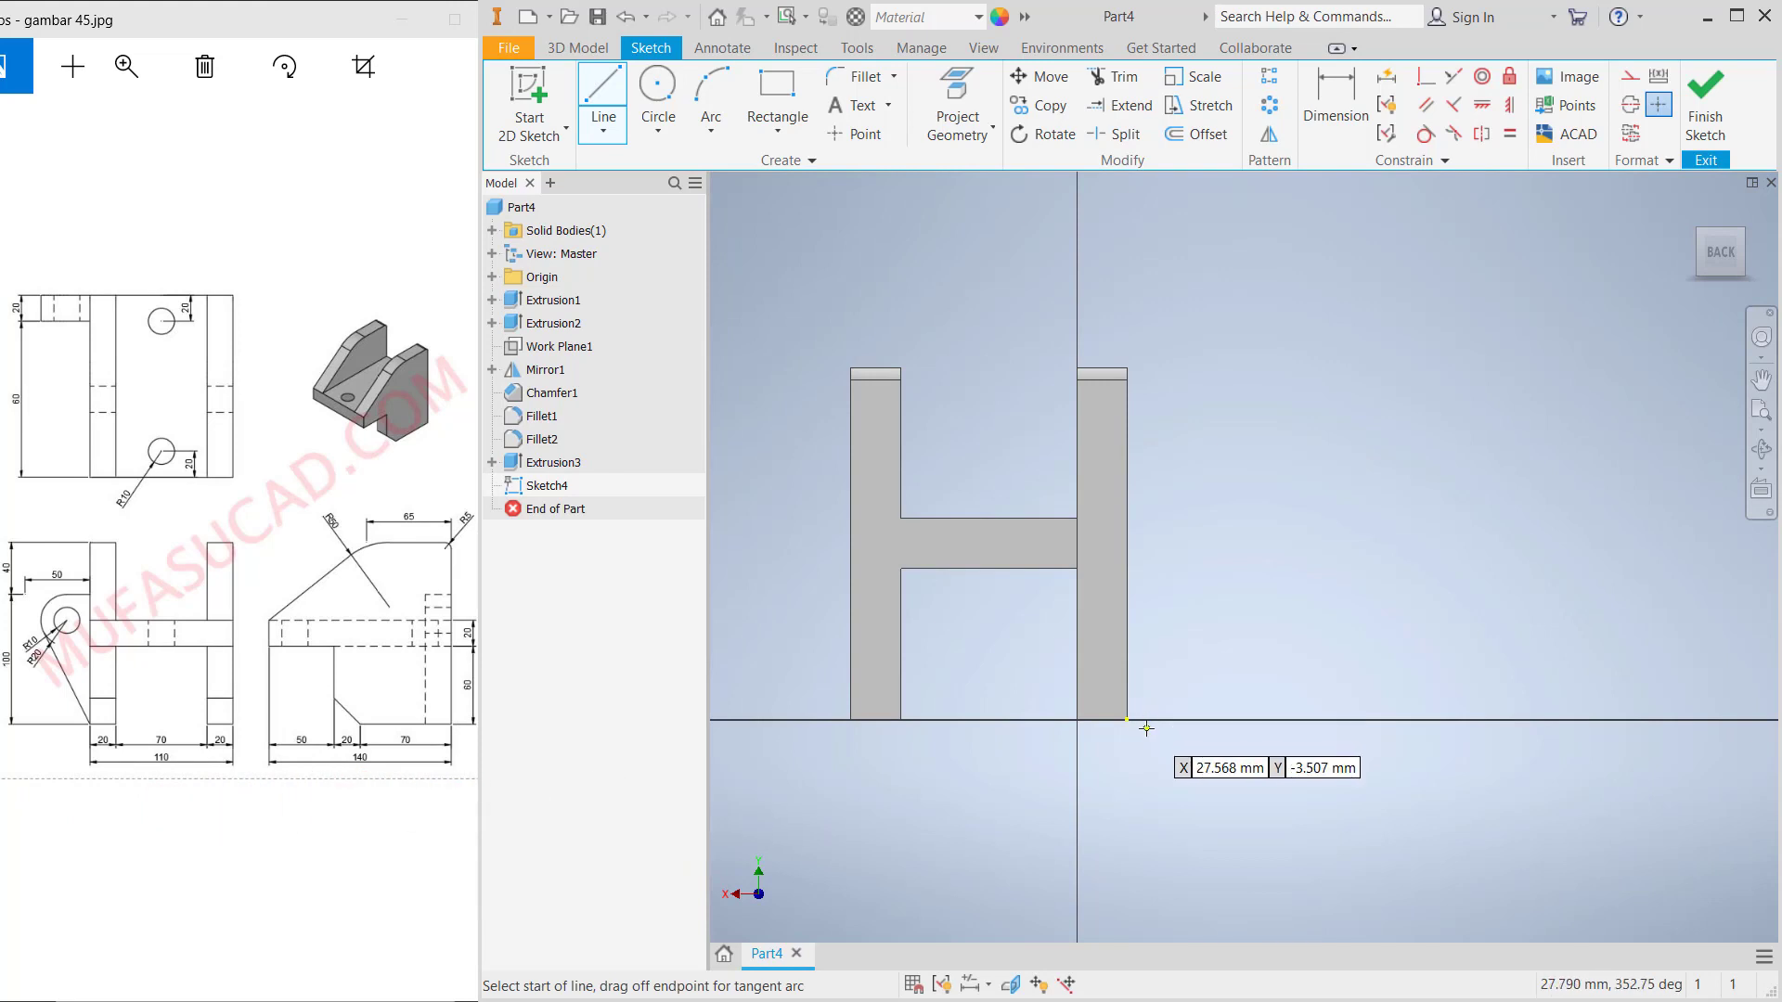
left_click(1126, 720)
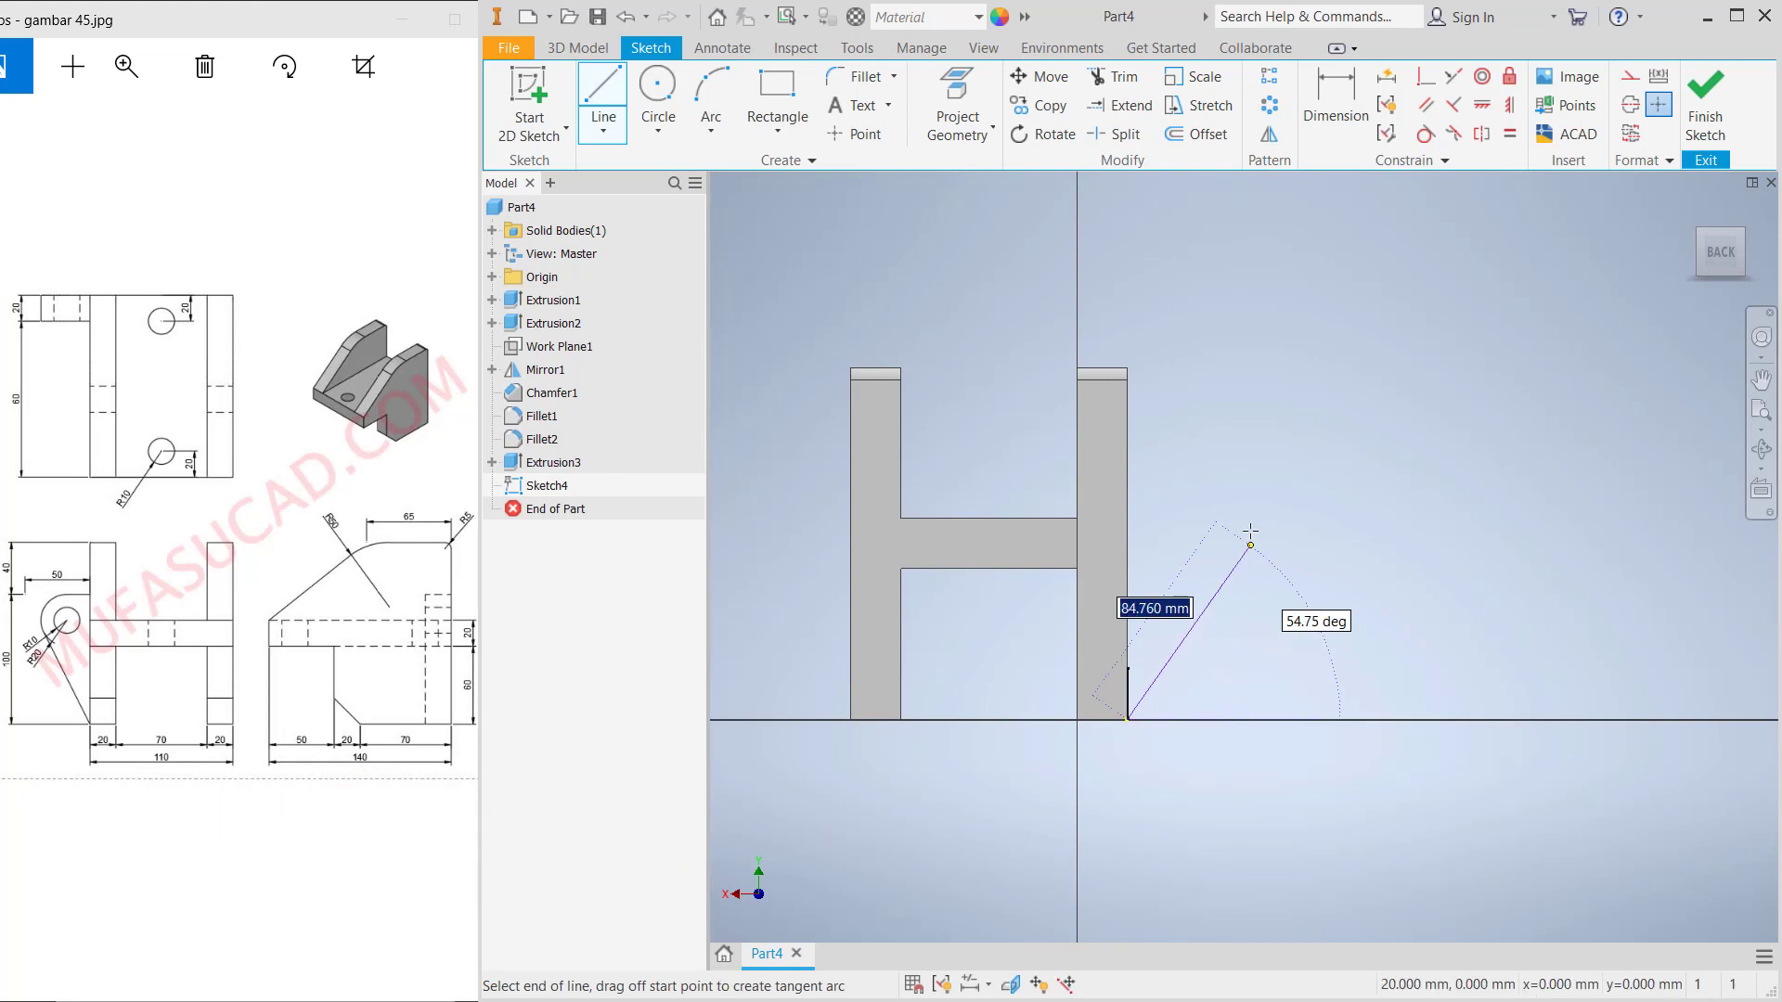
left_click(1232, 458)
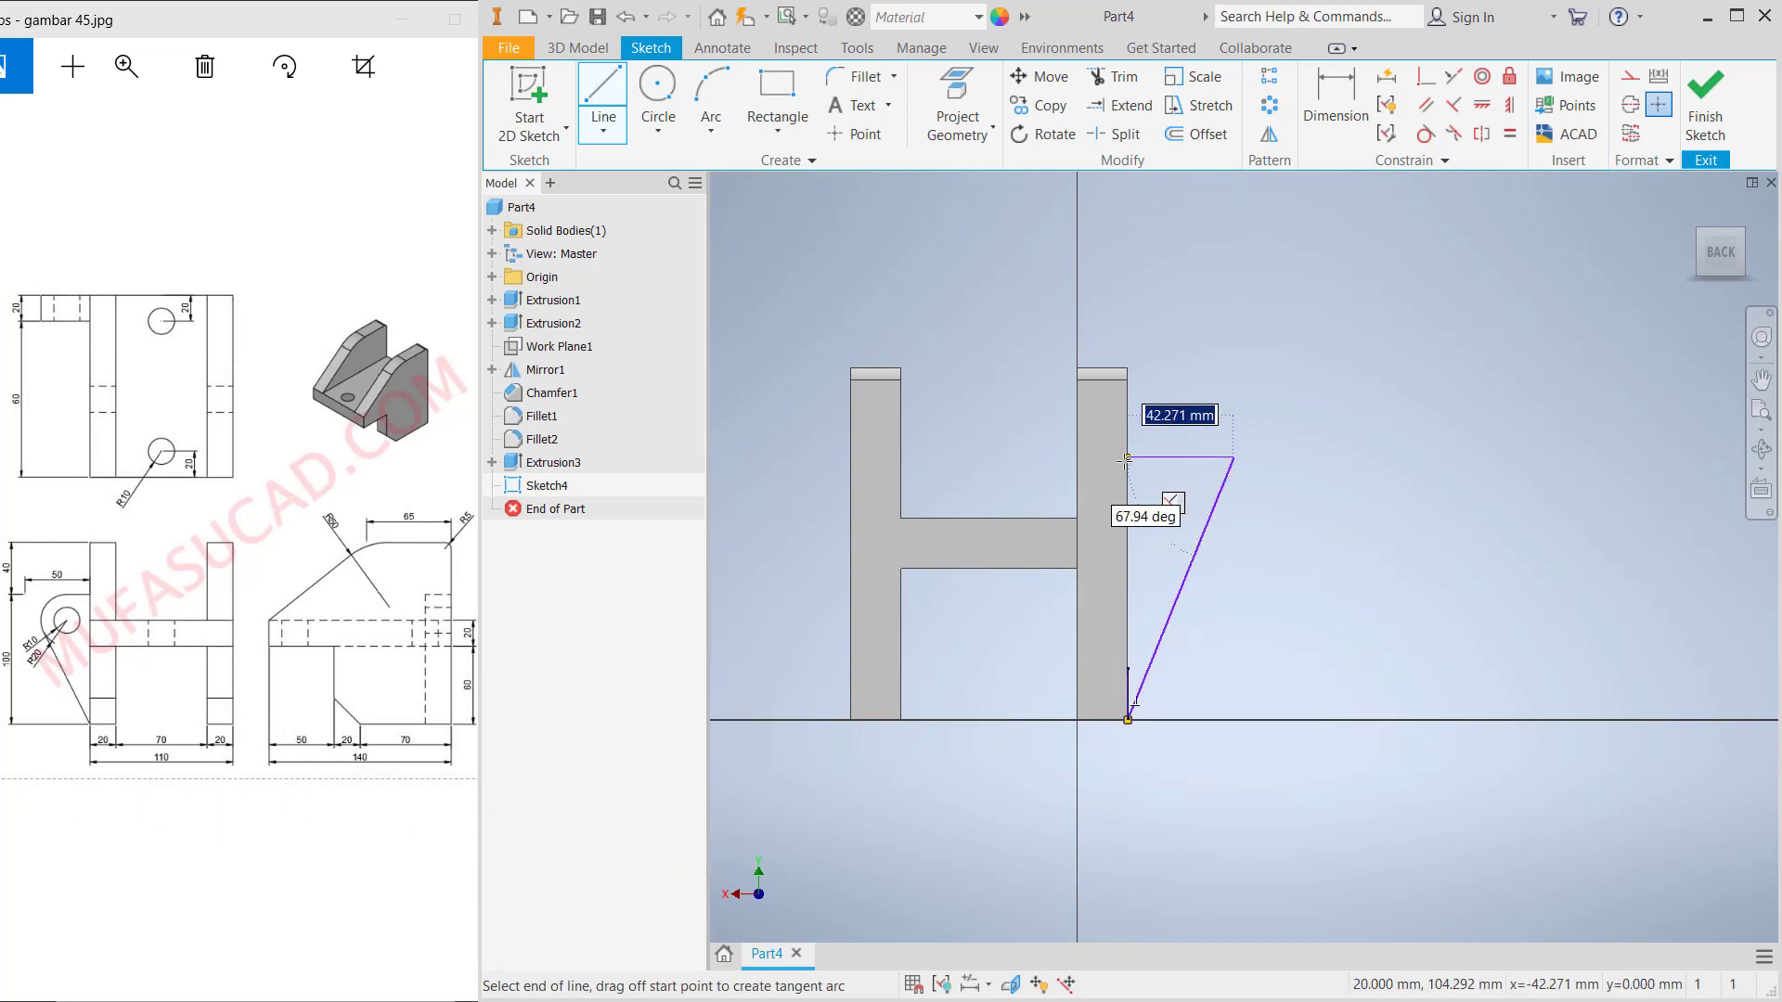
left_click(1127, 457)
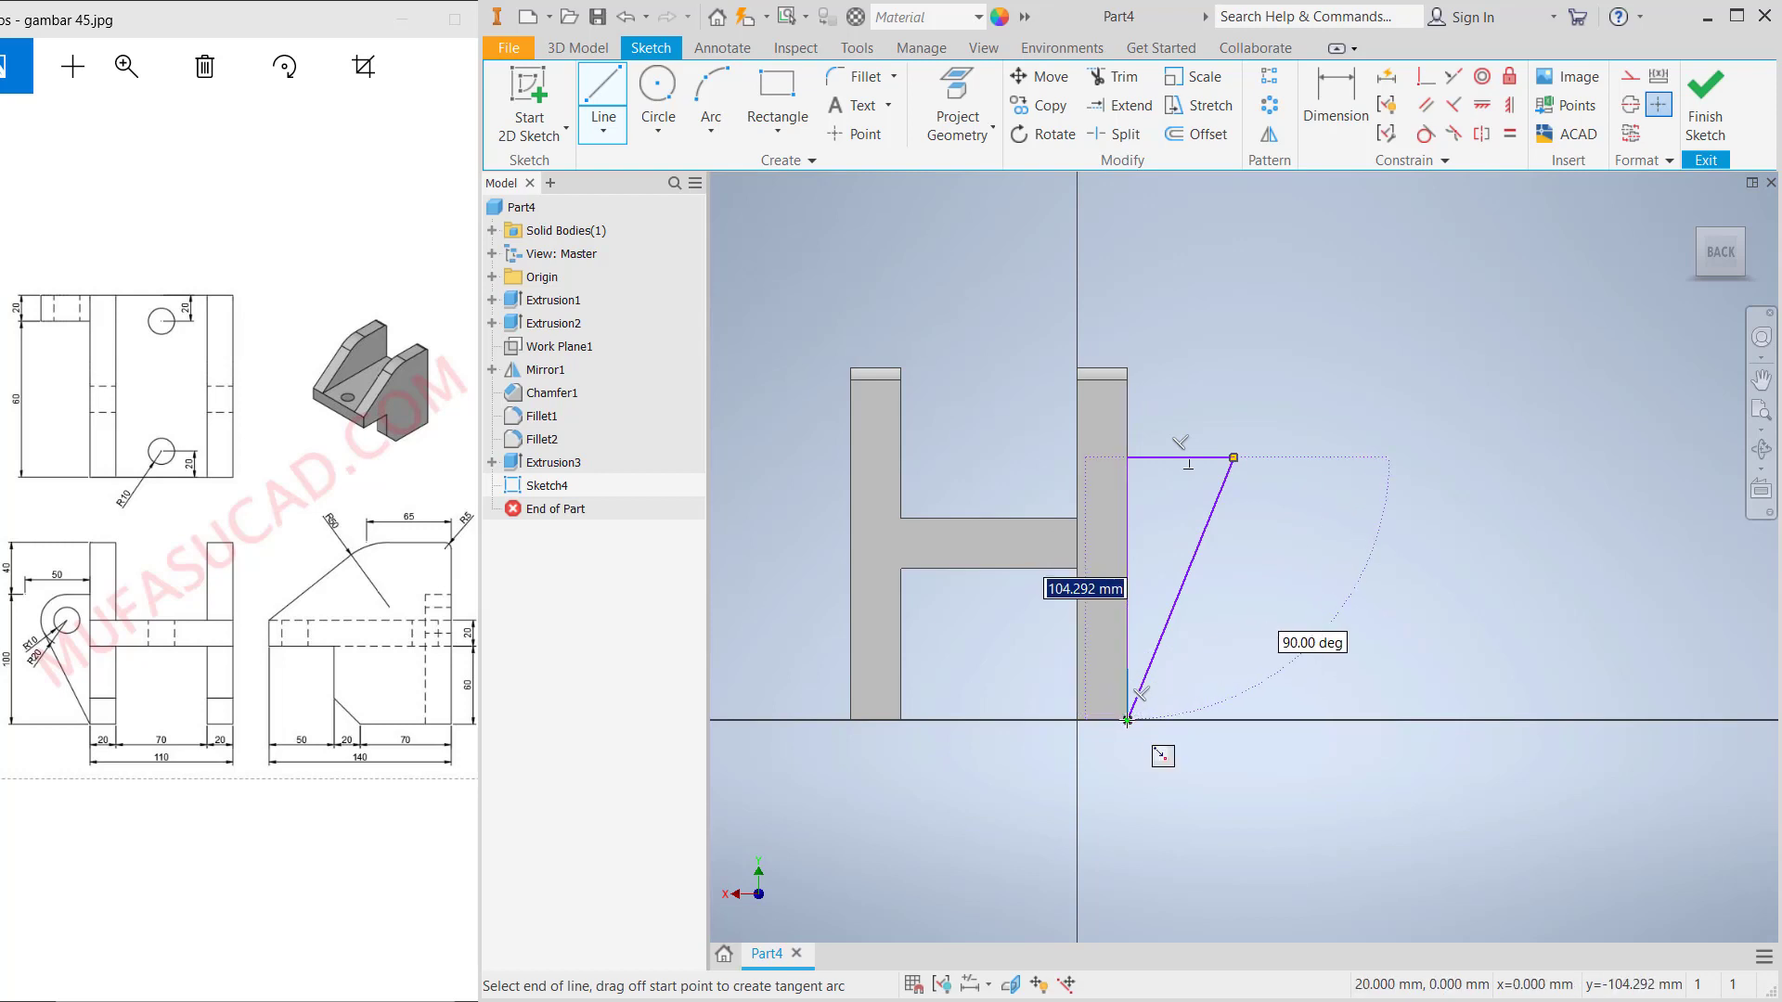
left_click(1127, 720)
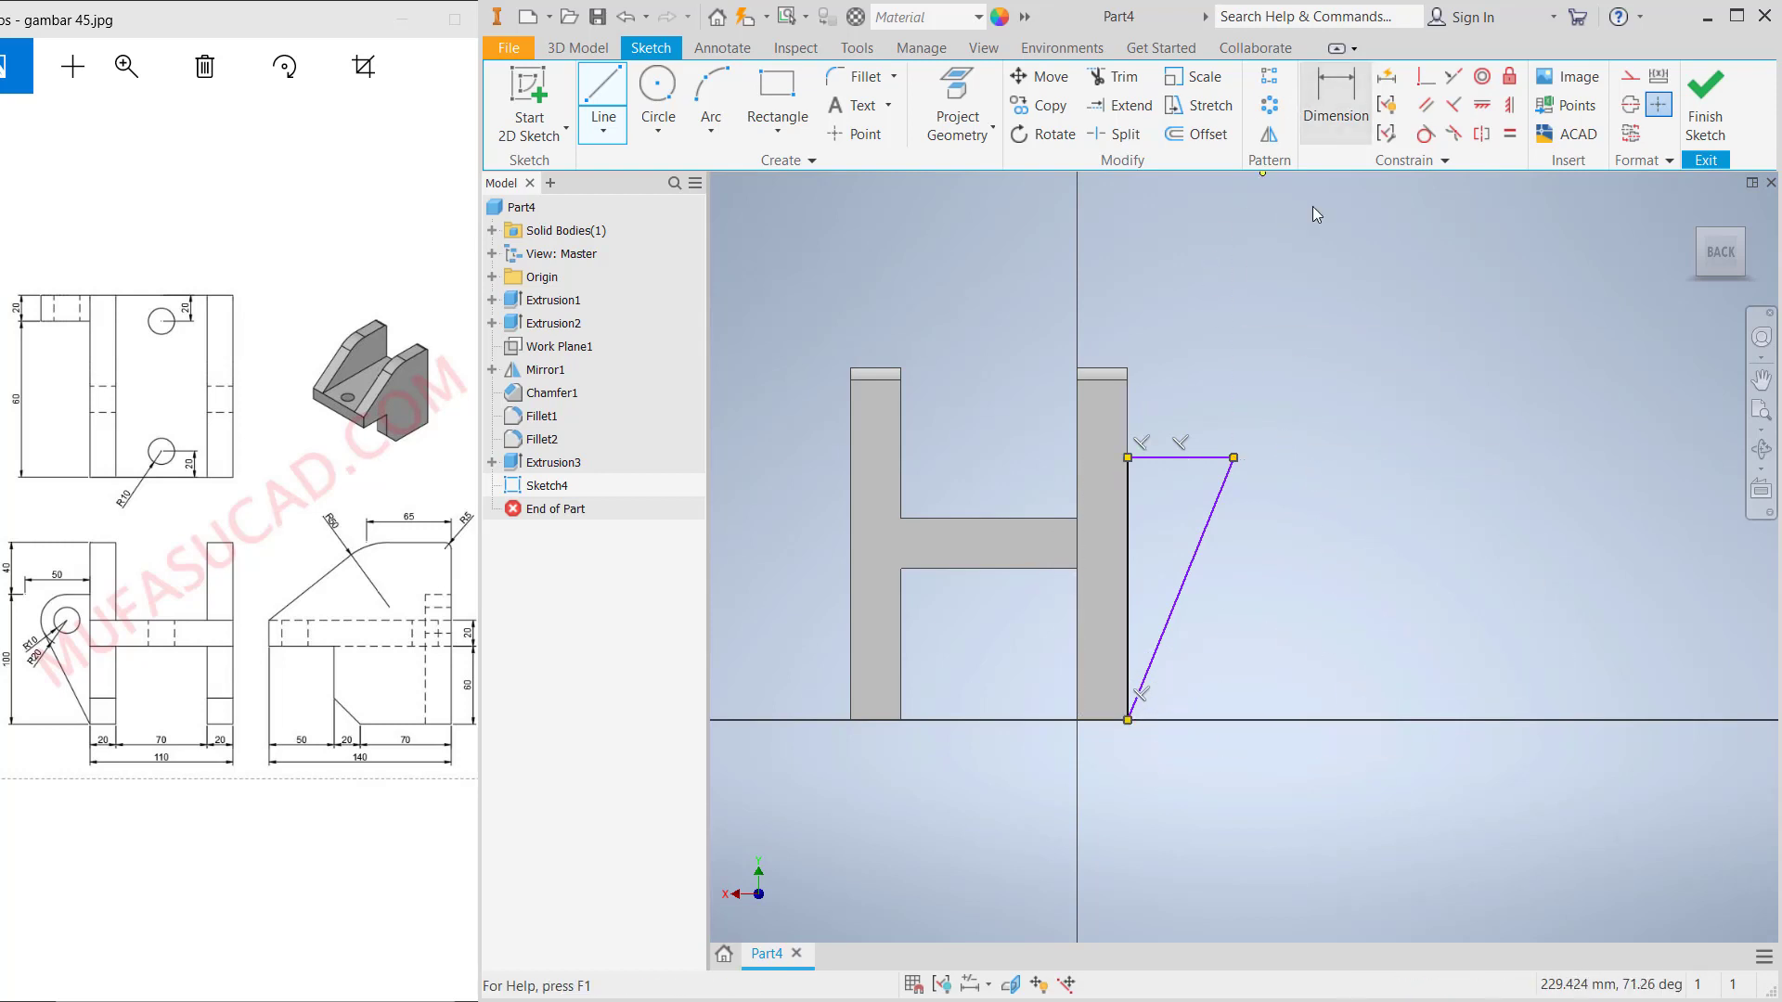
Dimension the triangle's upper edge to 50 mm and its height to 100 mm, and finish the sketch
key("d")
left_click(1197, 423)
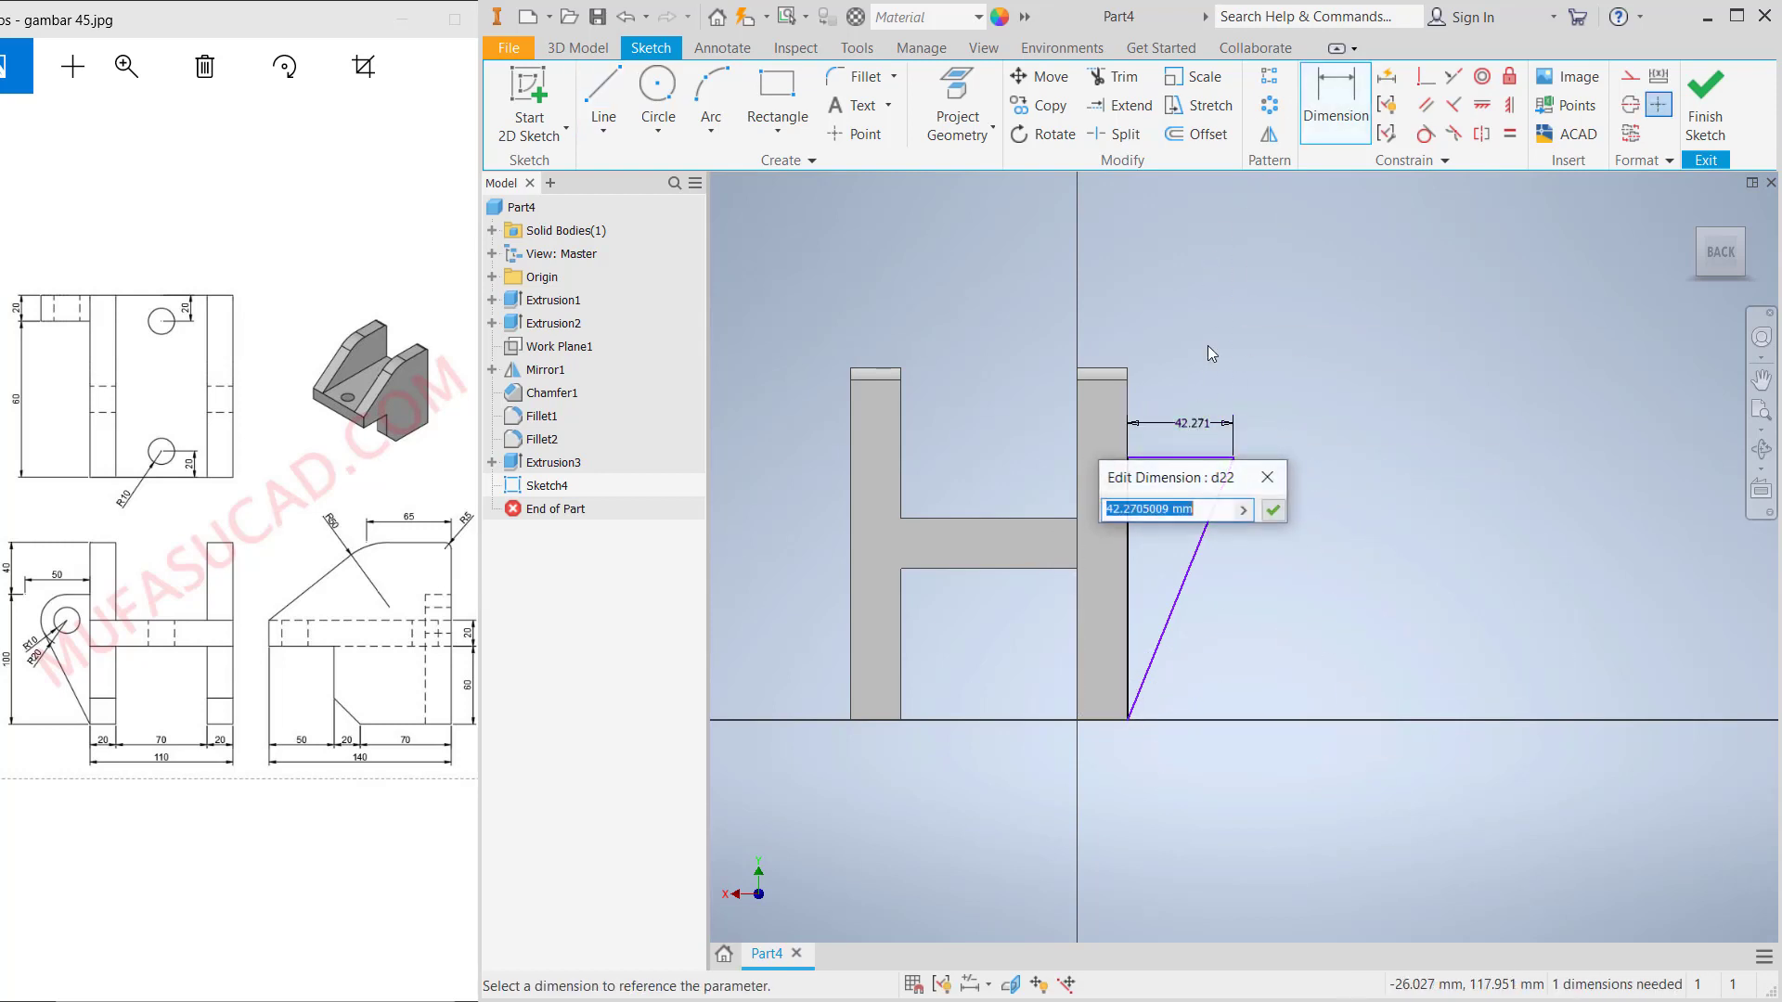
type("50")
key("Return")
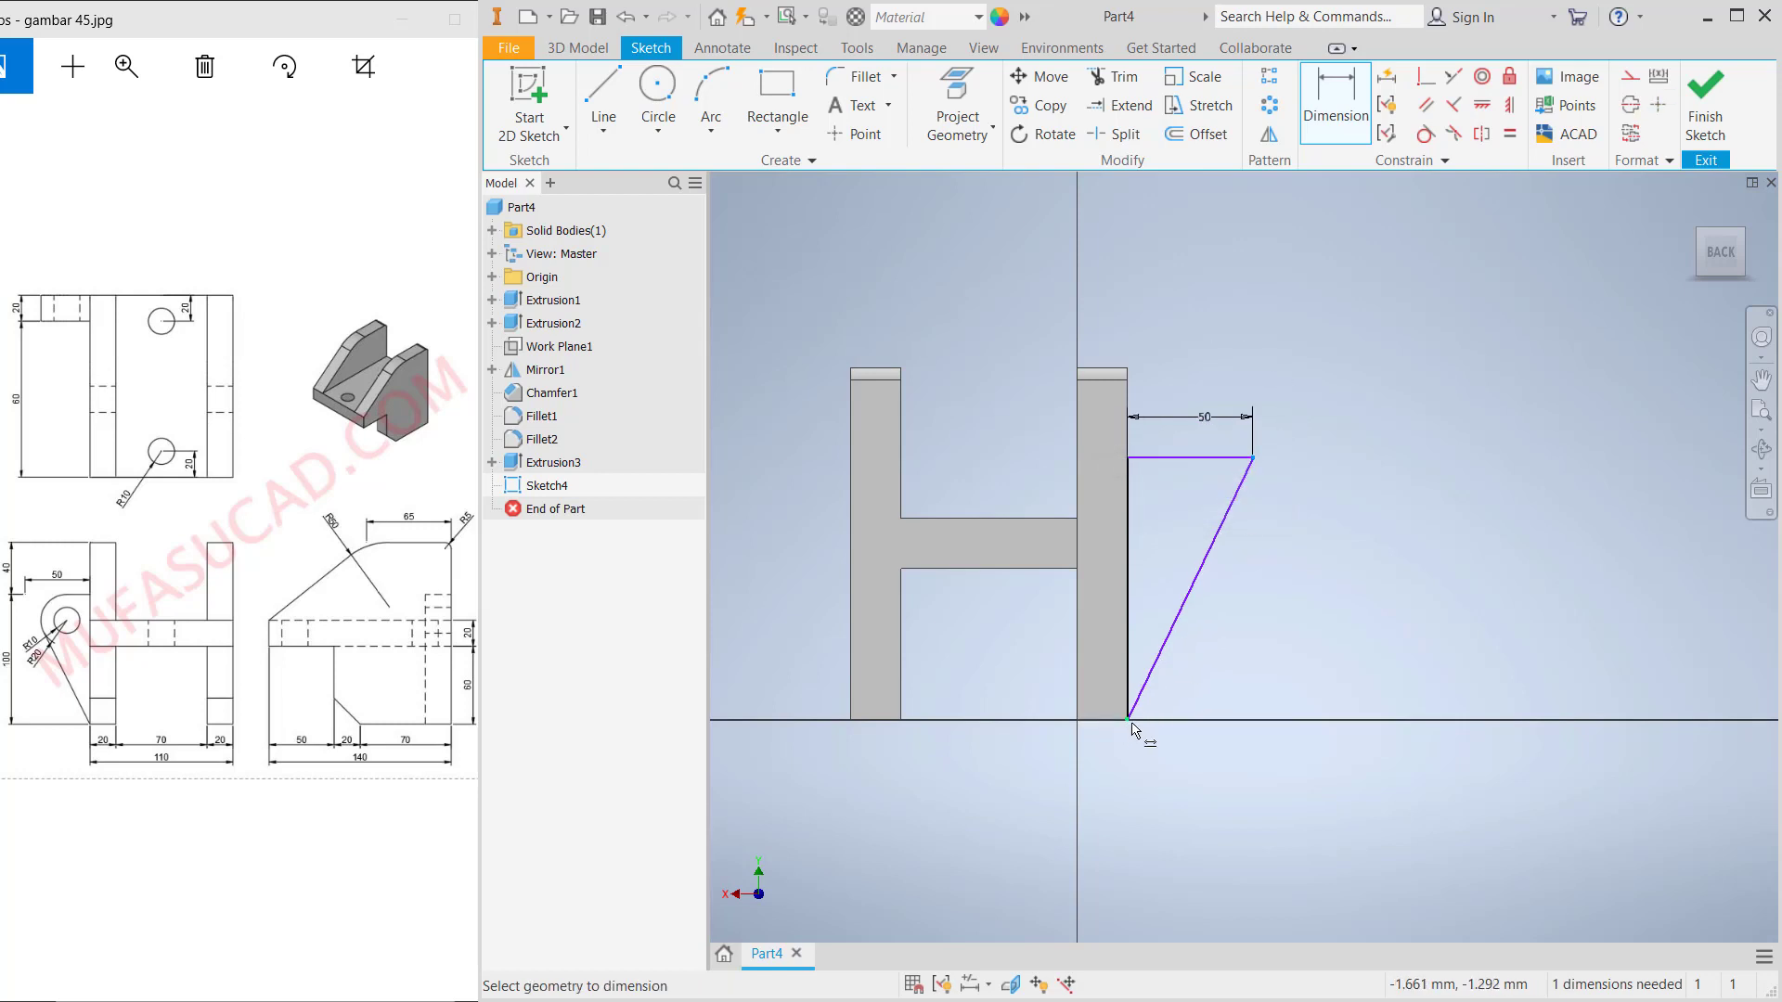
left_click(1129, 720)
left_click(1253, 457)
left_click(1301, 622)
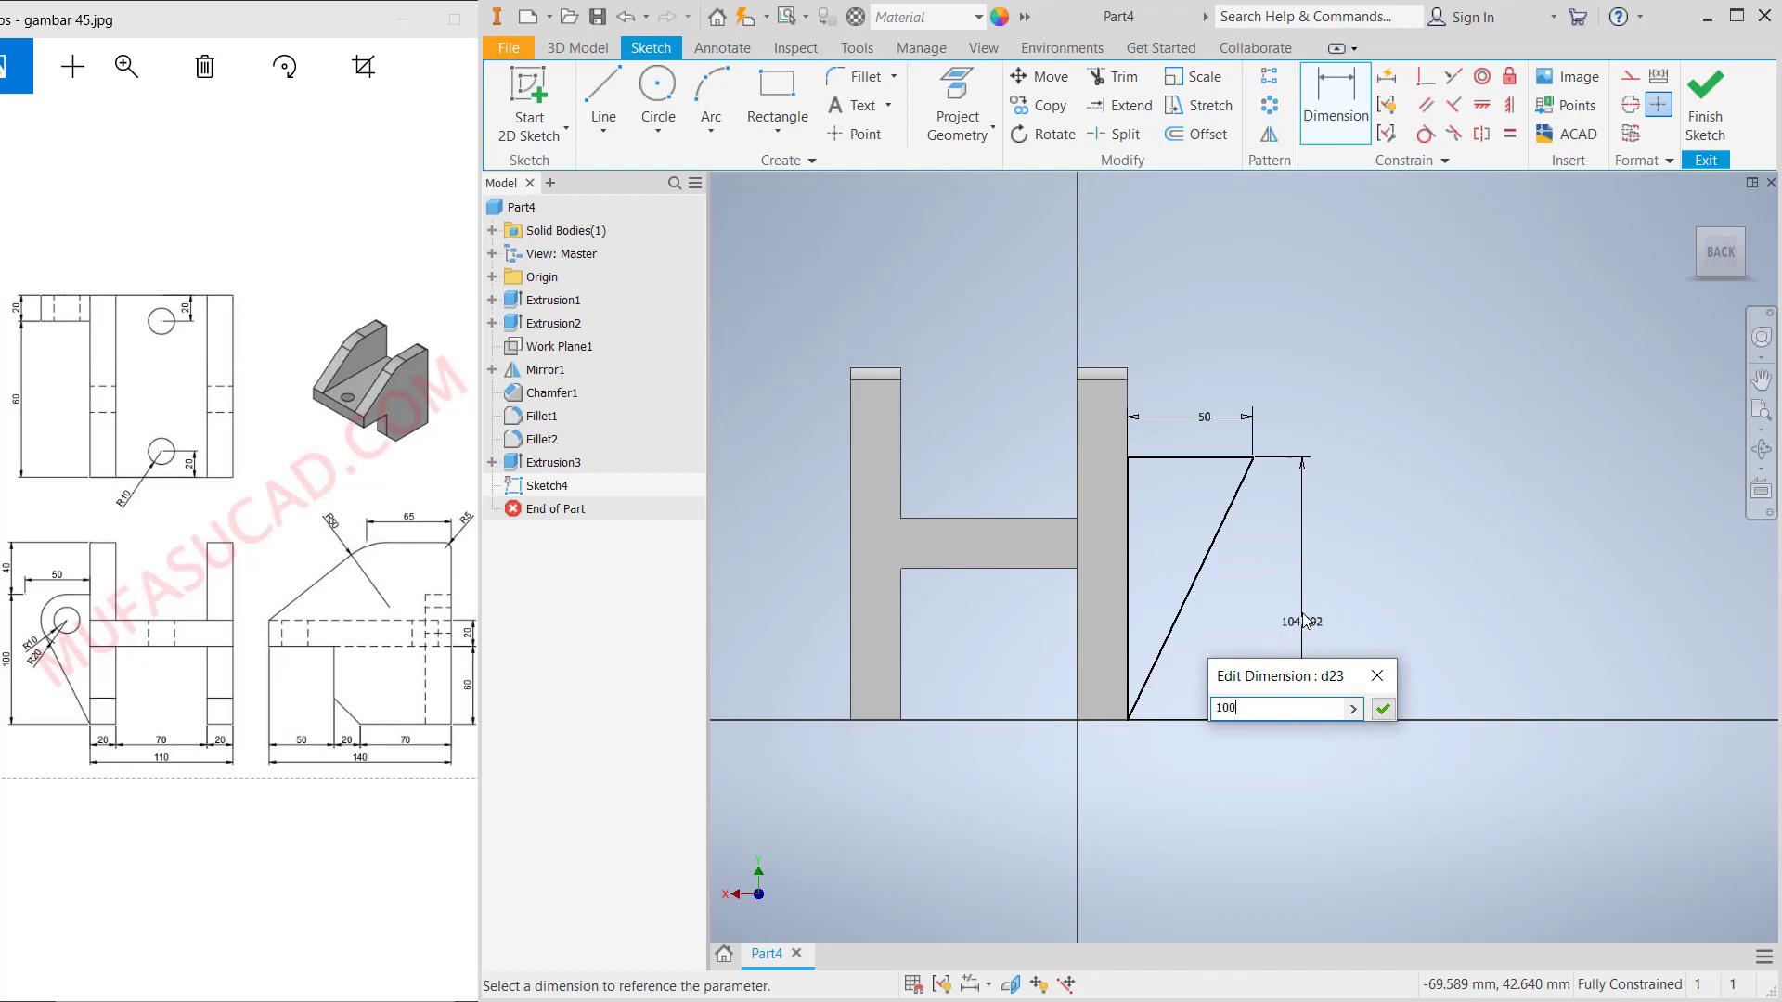
key("Return")
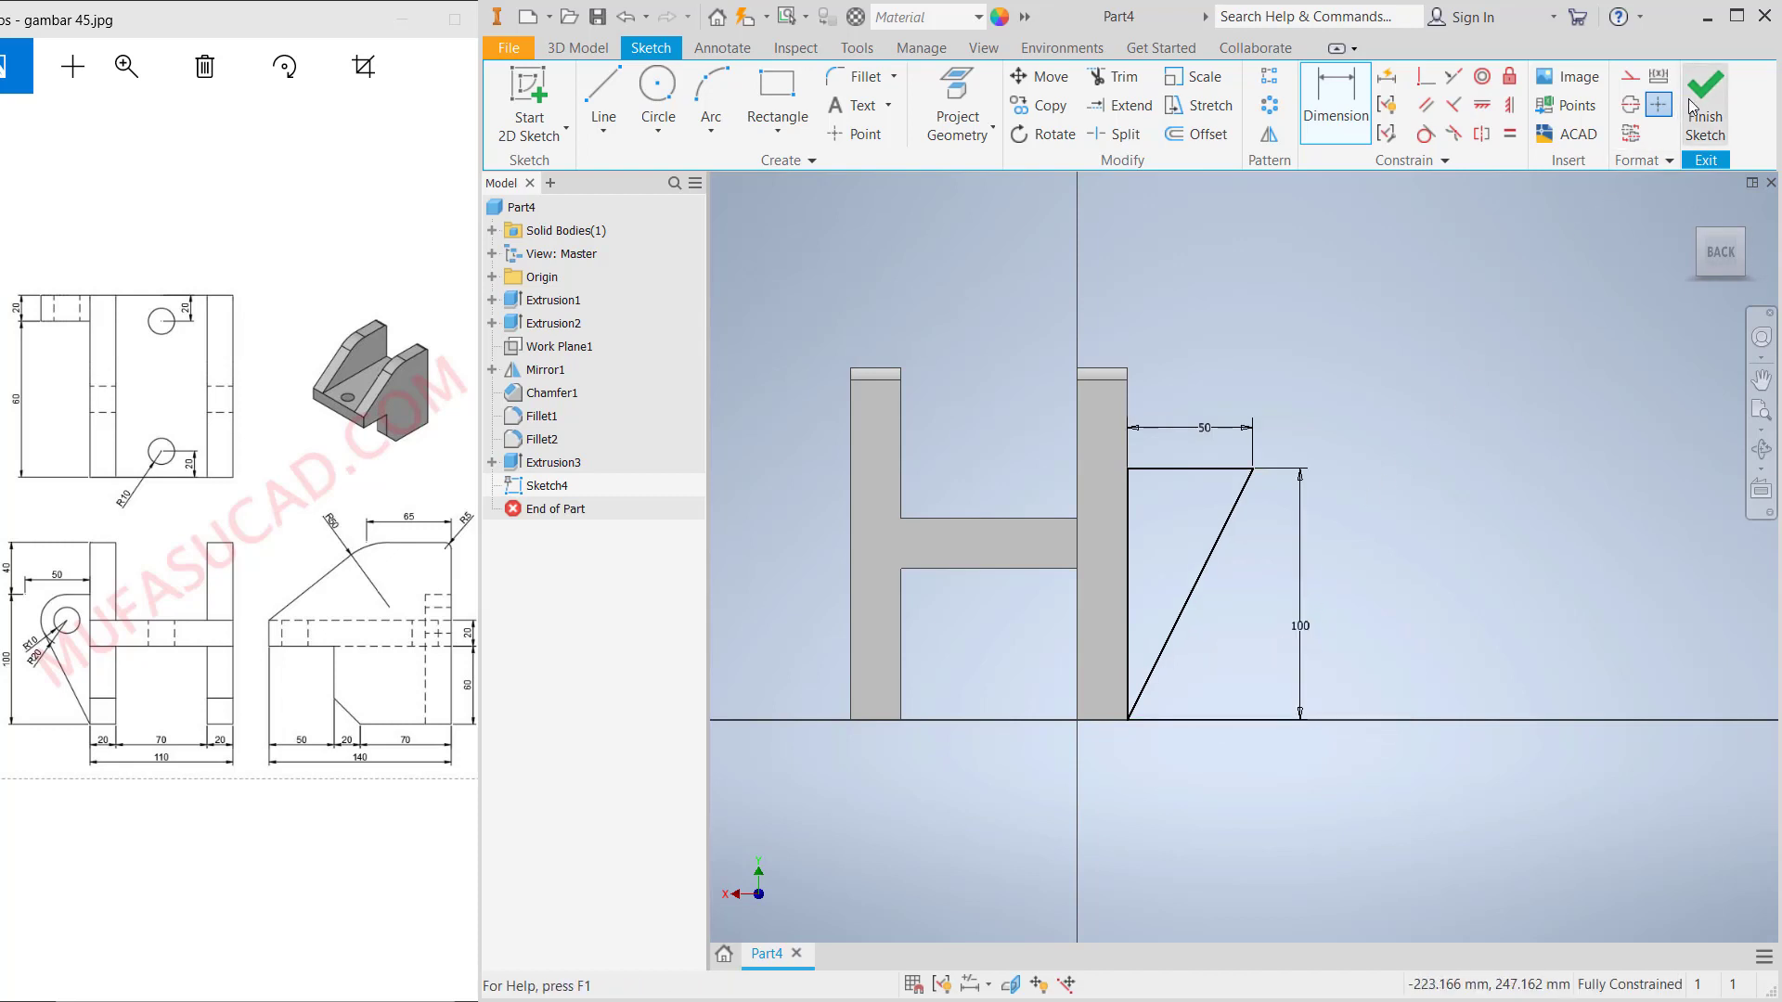
left_click(1690, 105)
Extrude the triangle 20 mm in the flipped direction, joined to the side plate, to form the lug
left_click(617, 90)
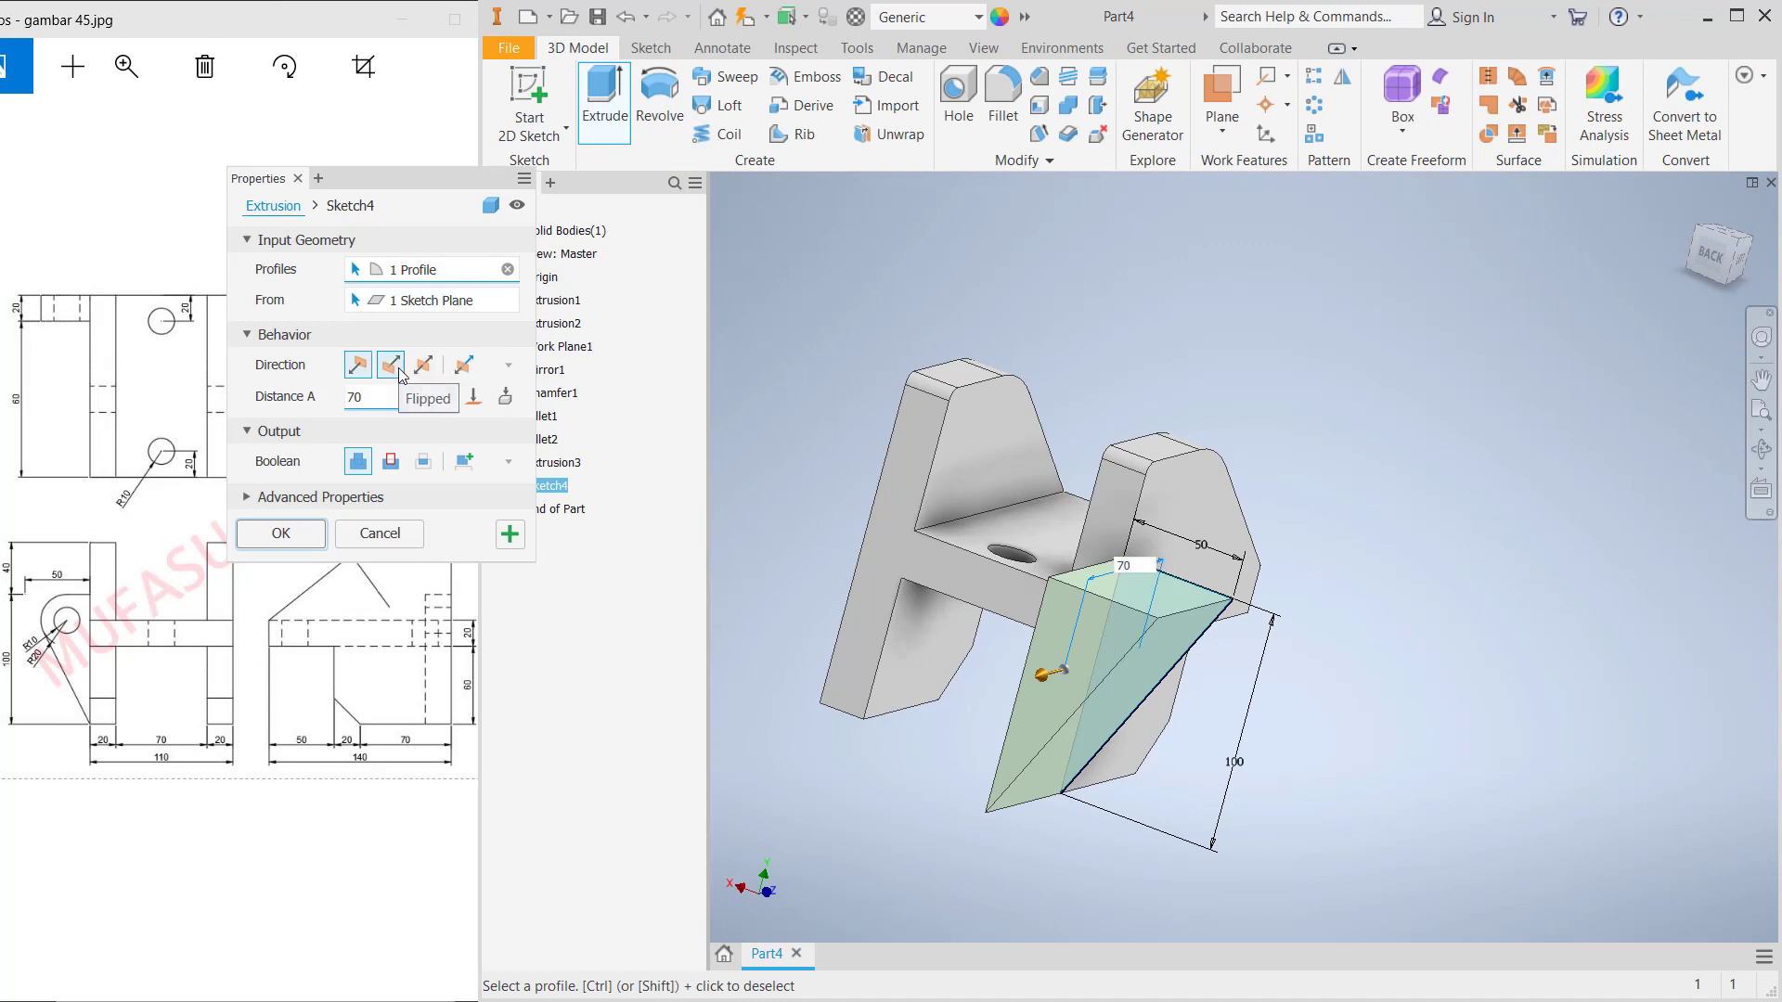
left_click(390, 366)
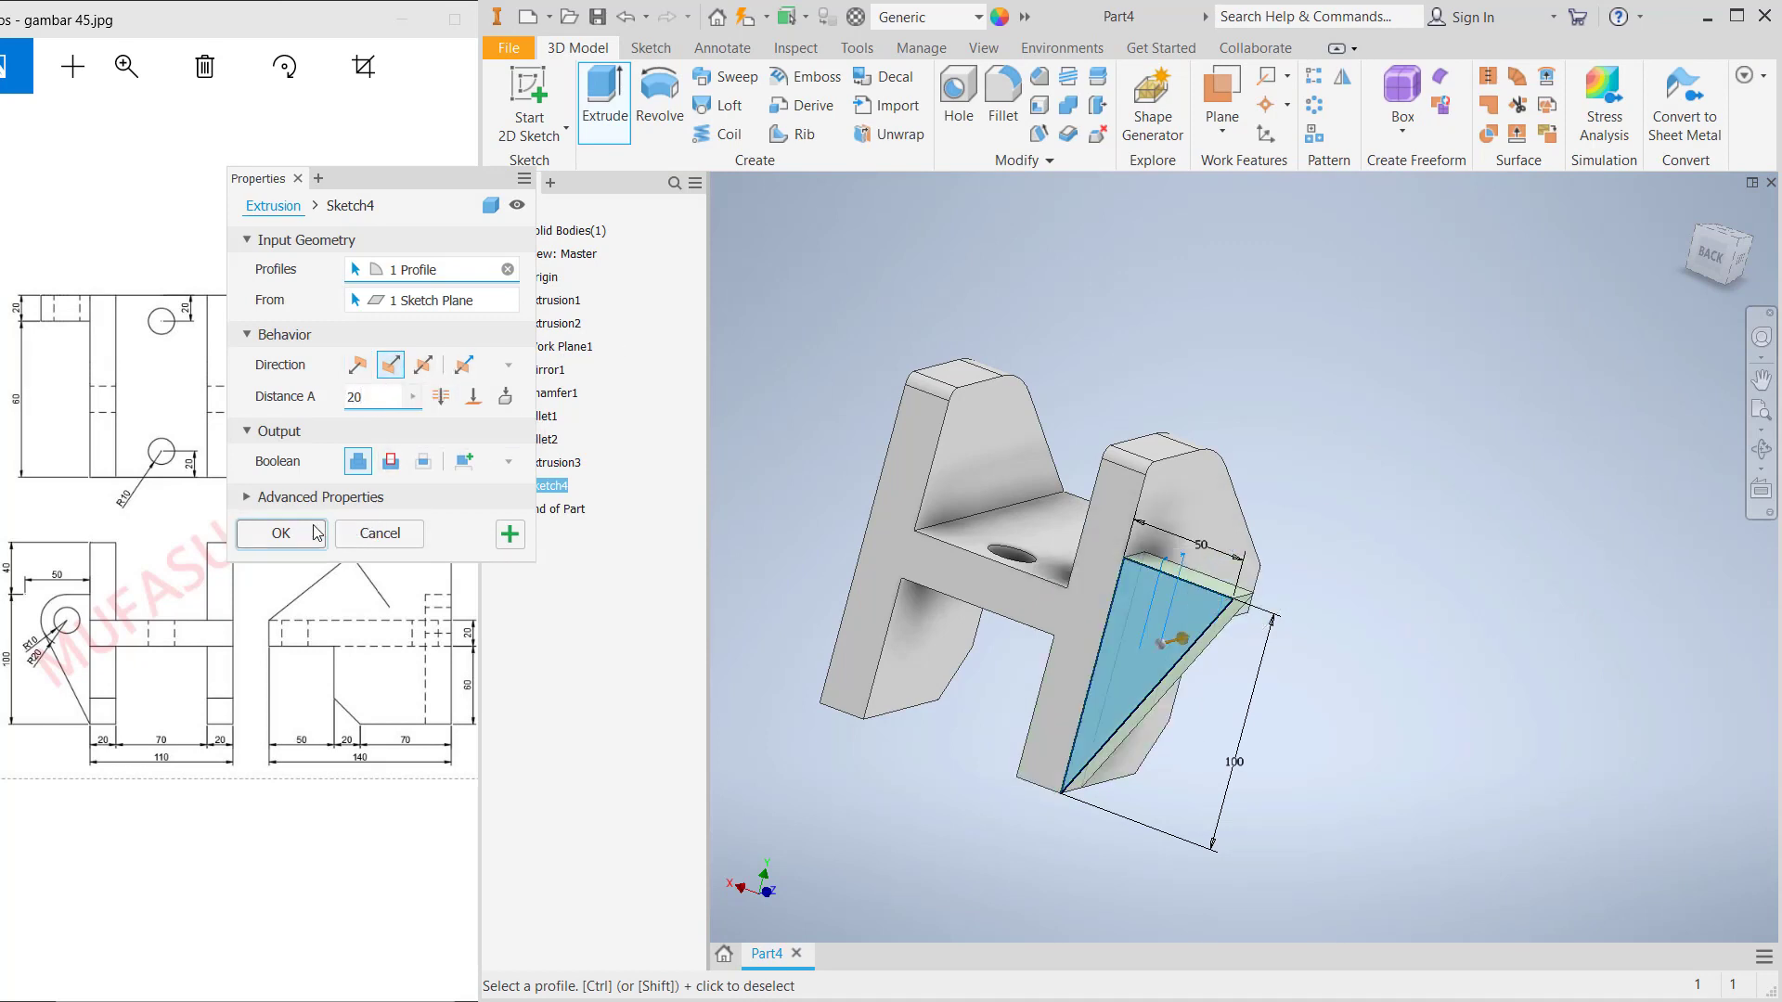
left_click(280, 533)
Fillet the upper outer edge of the triangular lug with a 20 mm radius
middle_click_drag(1345, 499, 1272, 517, "shift")
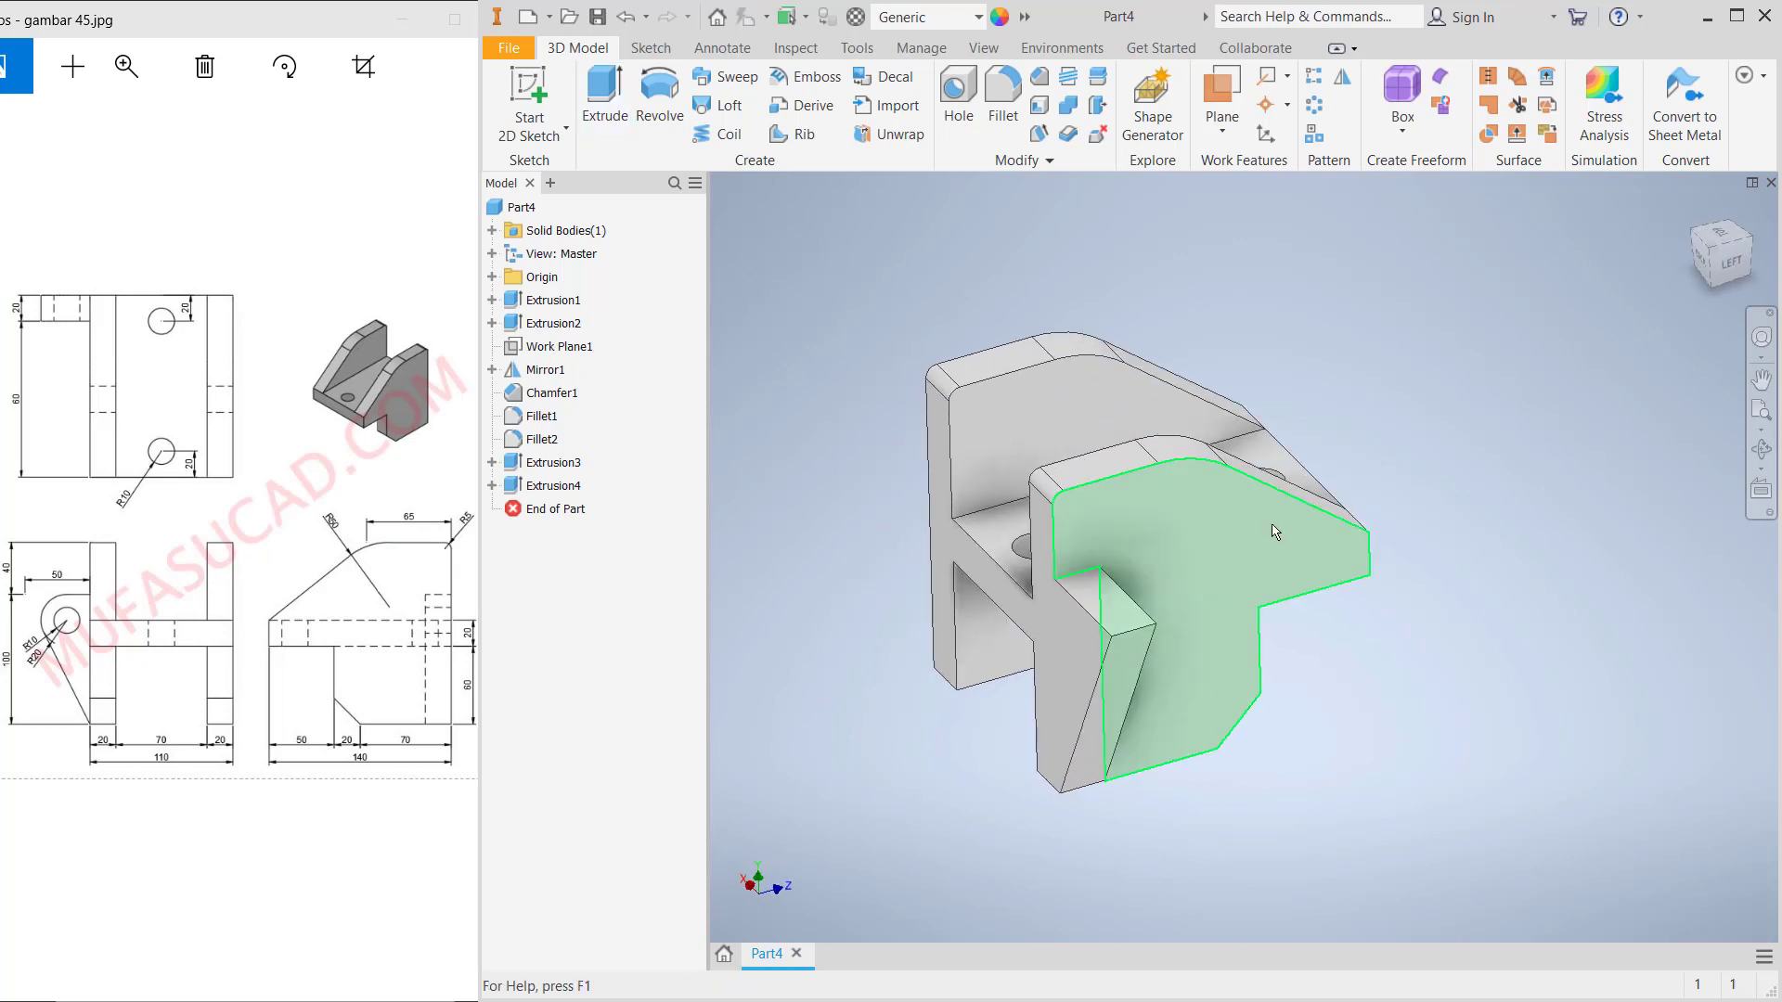
left_click(1131, 639)
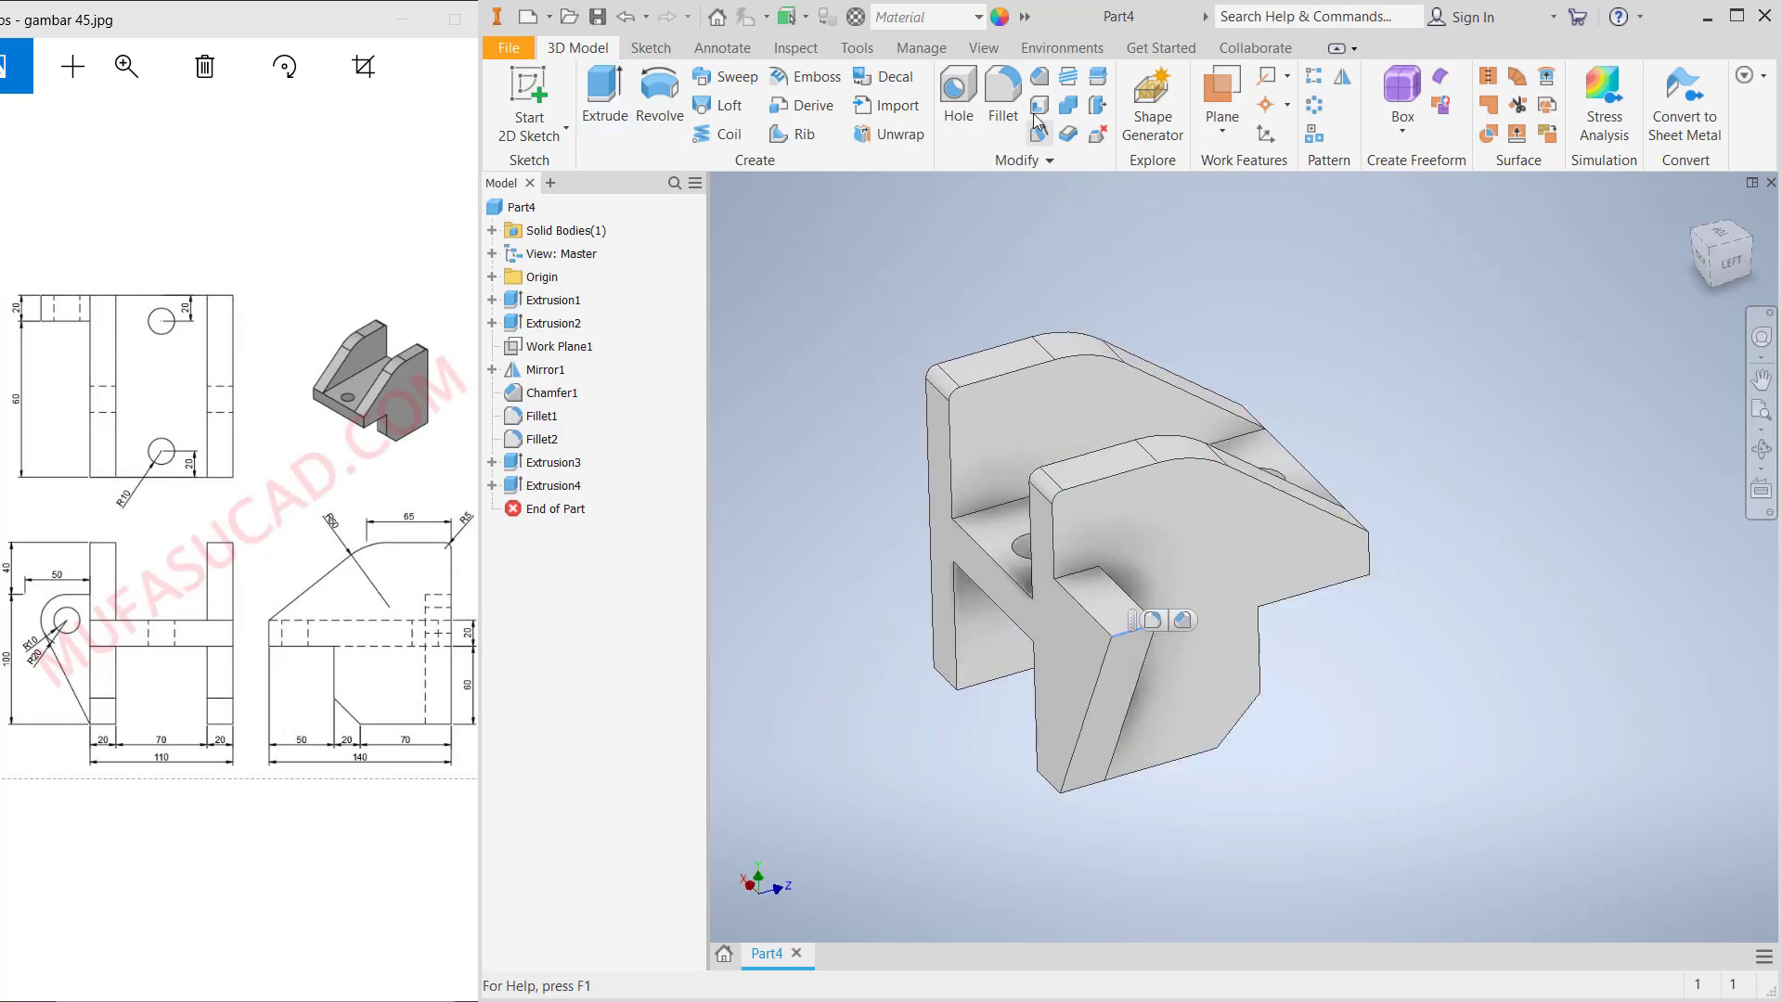
left_click(1002, 86)
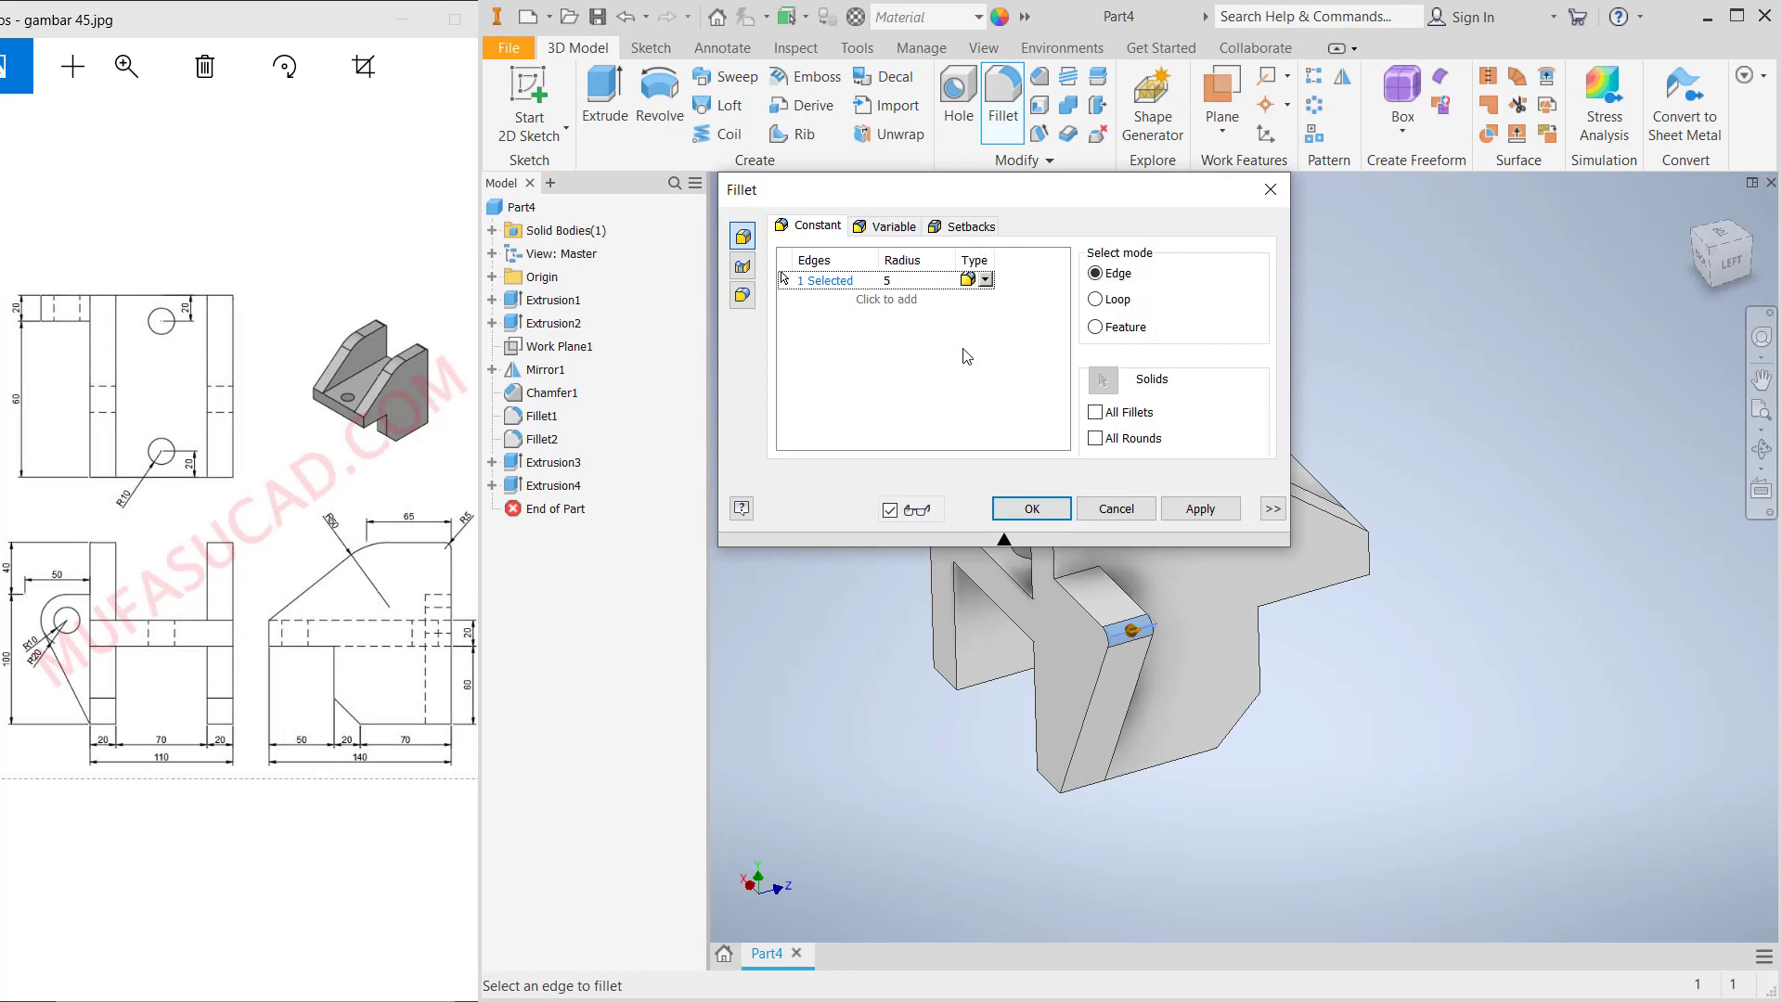
left_click(889, 280)
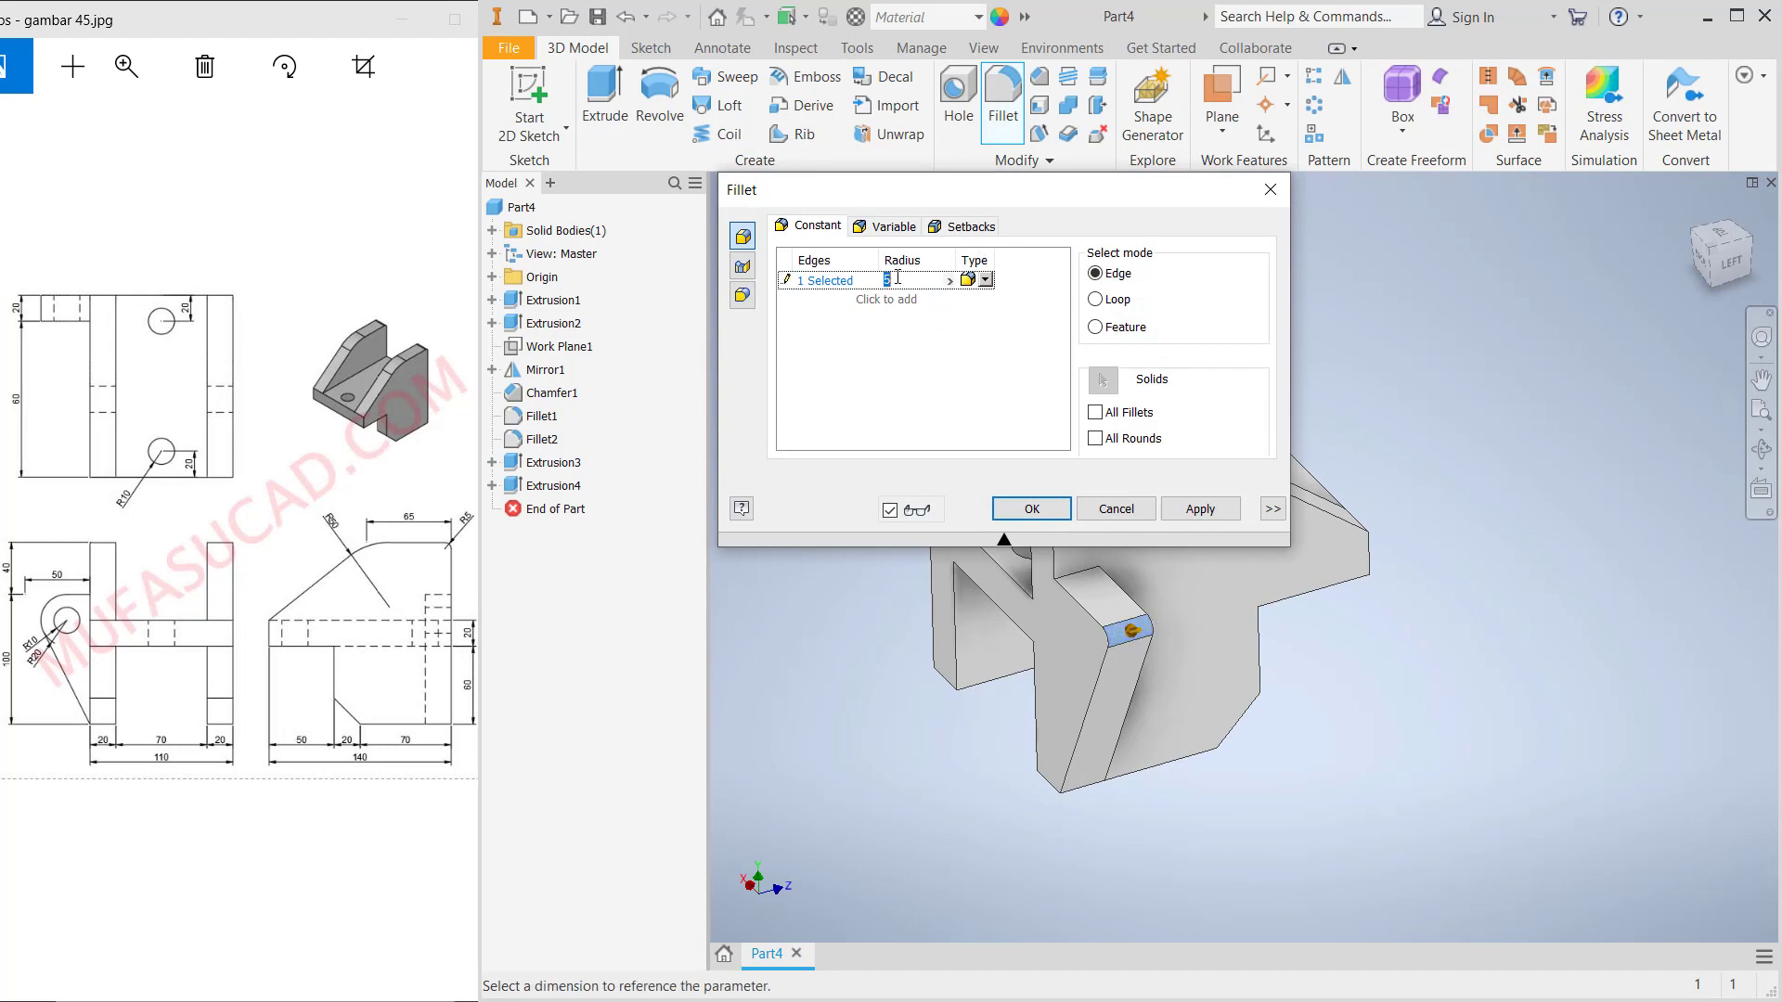
type("20")
left_click(1032, 509)
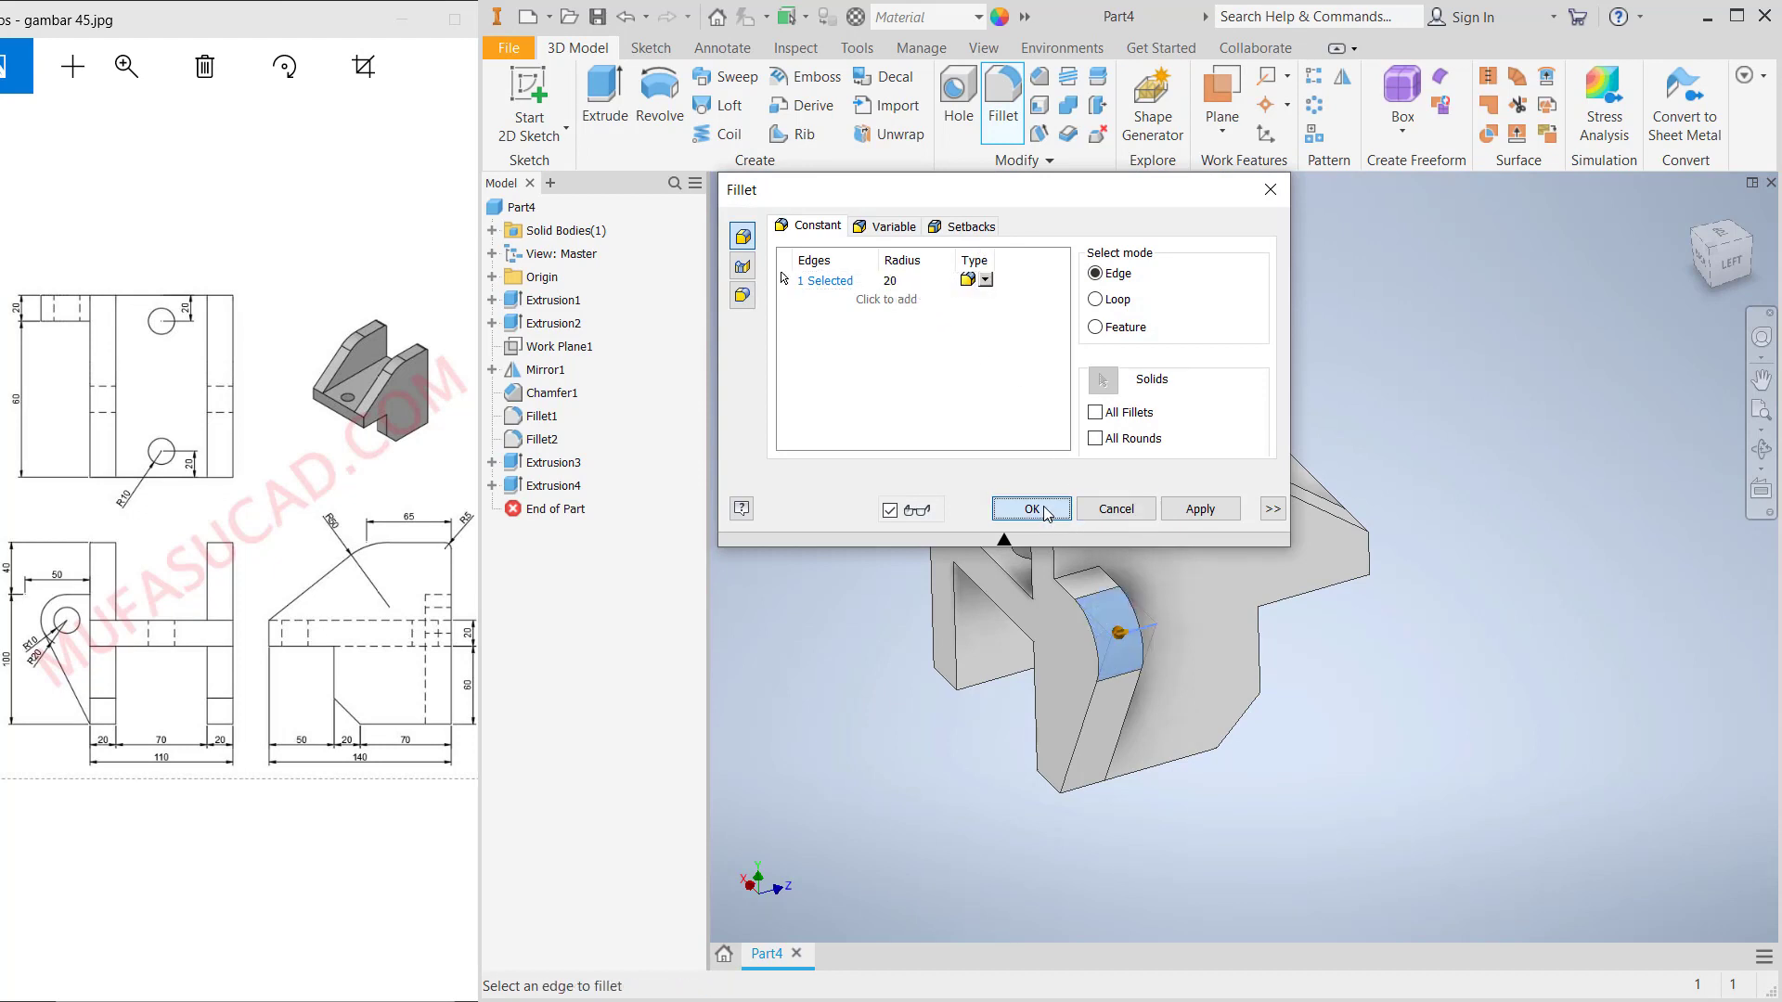
Sketch a 20 mm diameter circle on the back face, concentric with the lug's rounded corner, and finish the sketch
left_click(1071, 659)
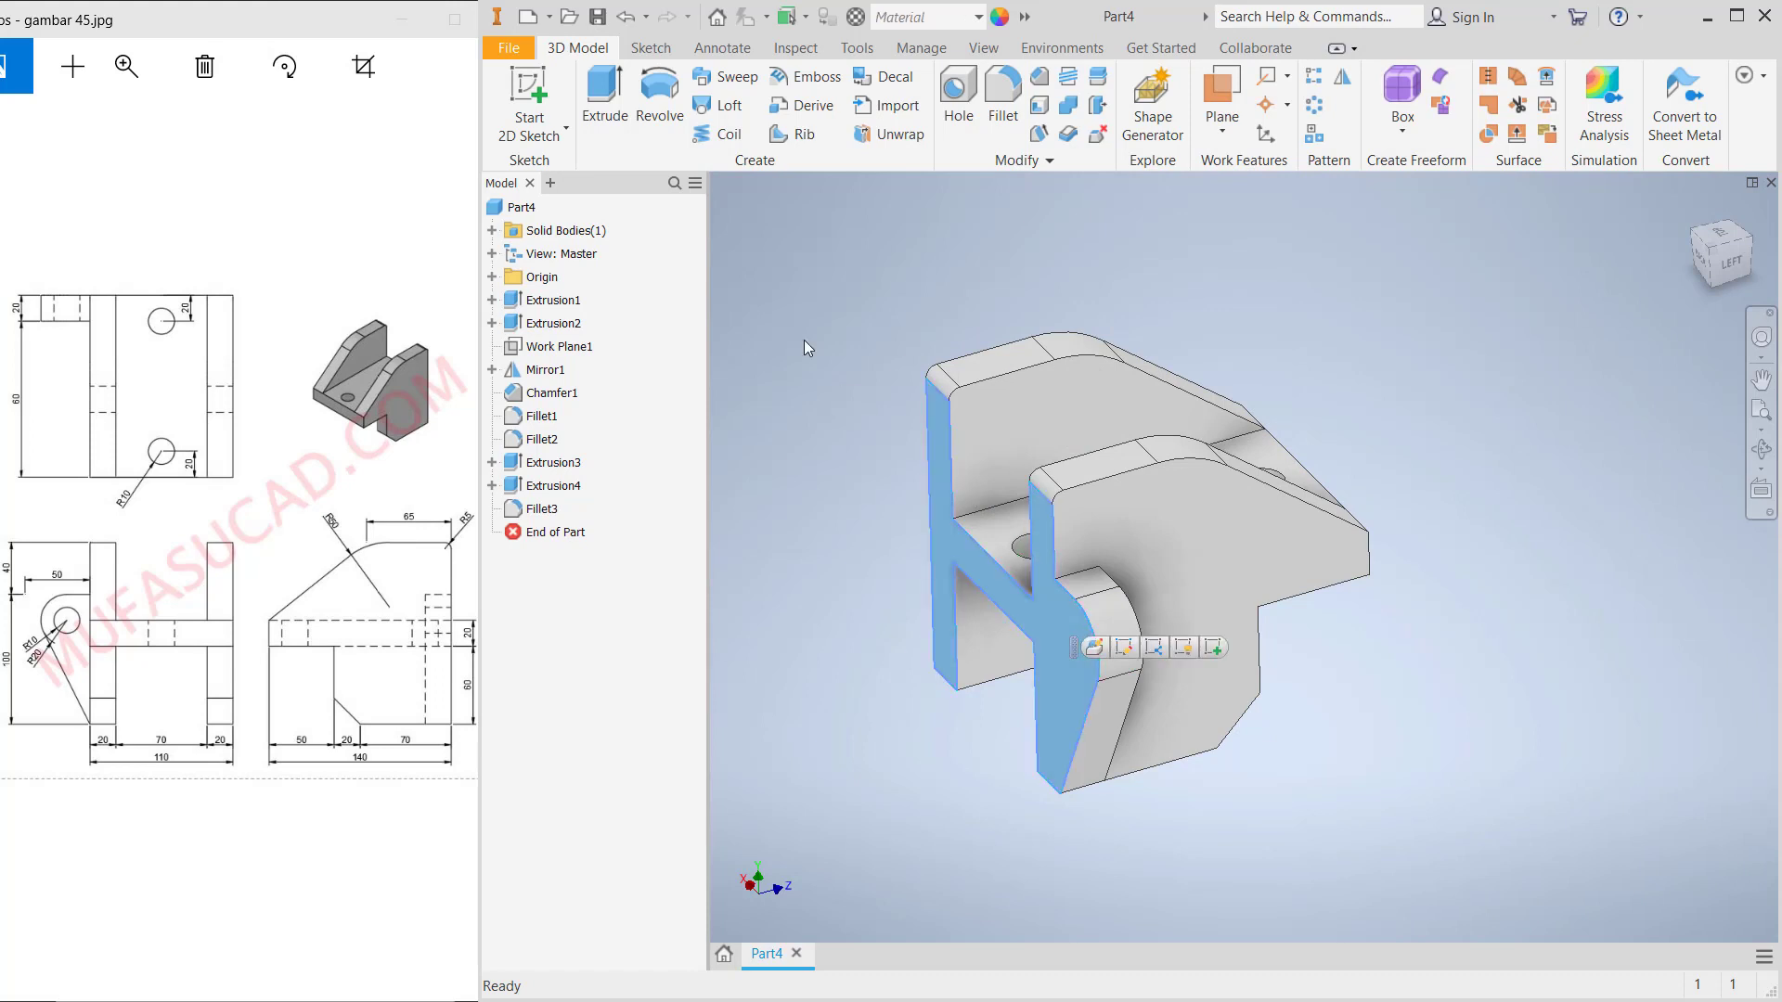
left_click(532, 85)
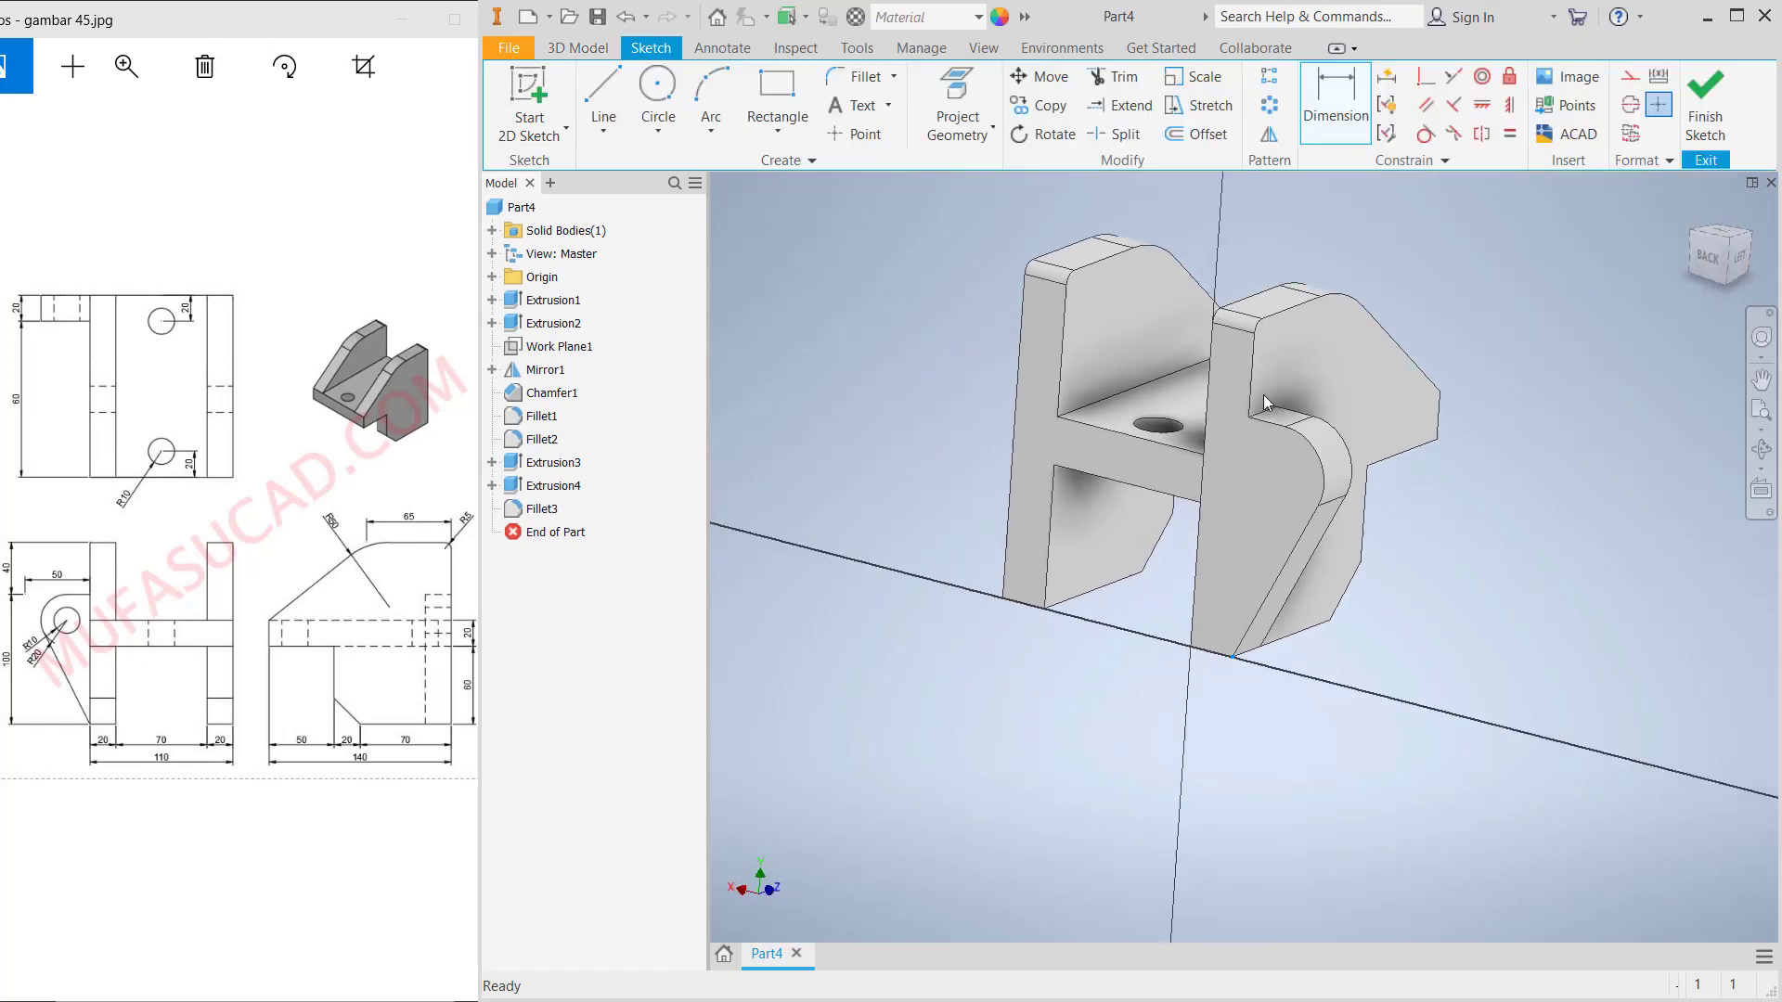
key("F2")
scroll(1211, 453, "up", 2)
scroll(1211, 453, "down", 5)
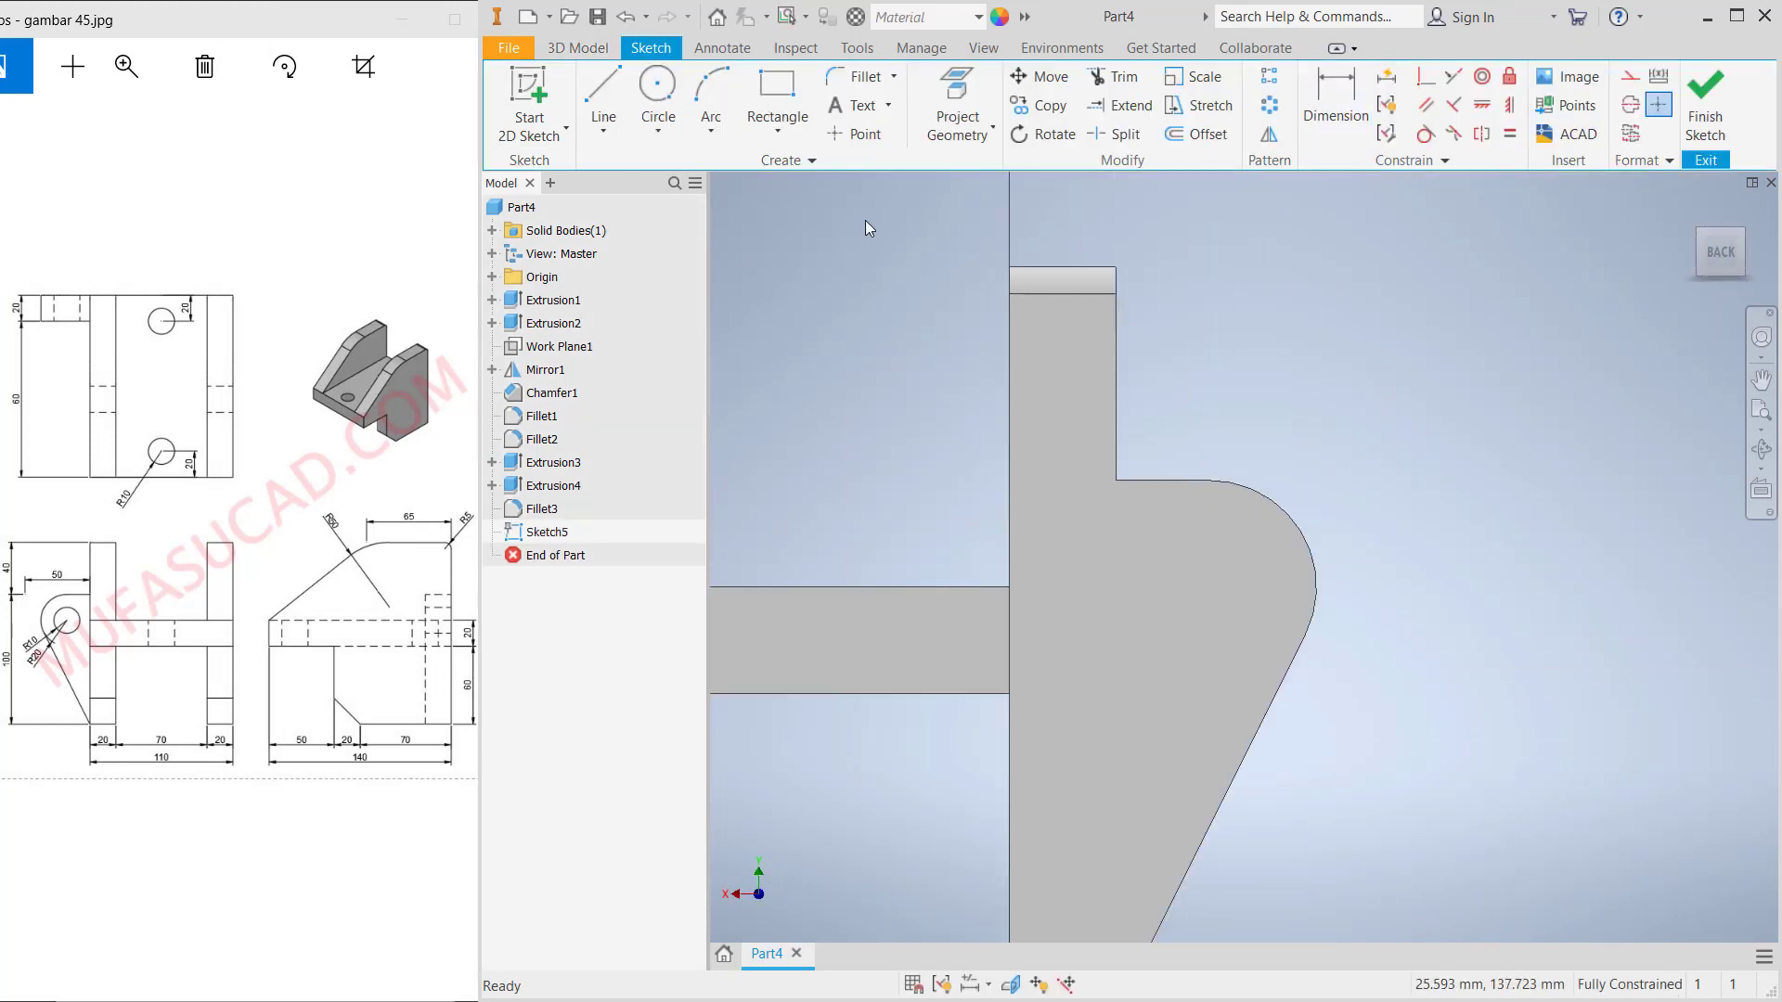
left_click(670, 84)
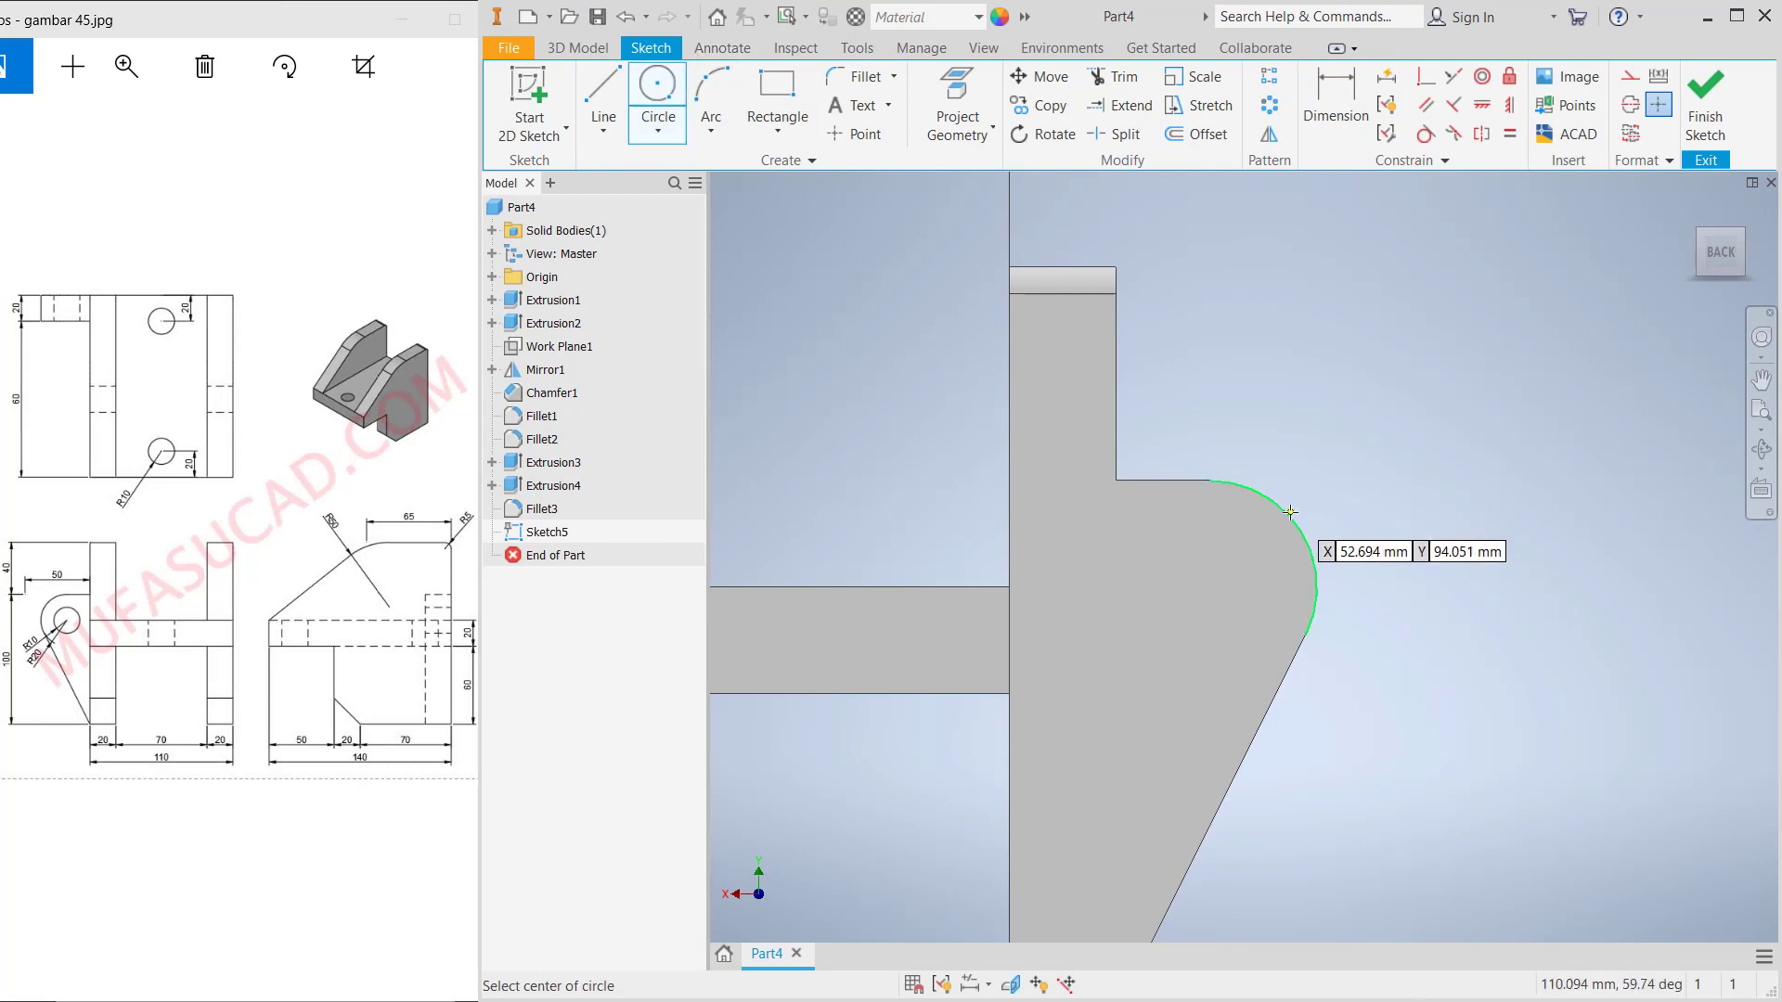
left_click(1211, 588)
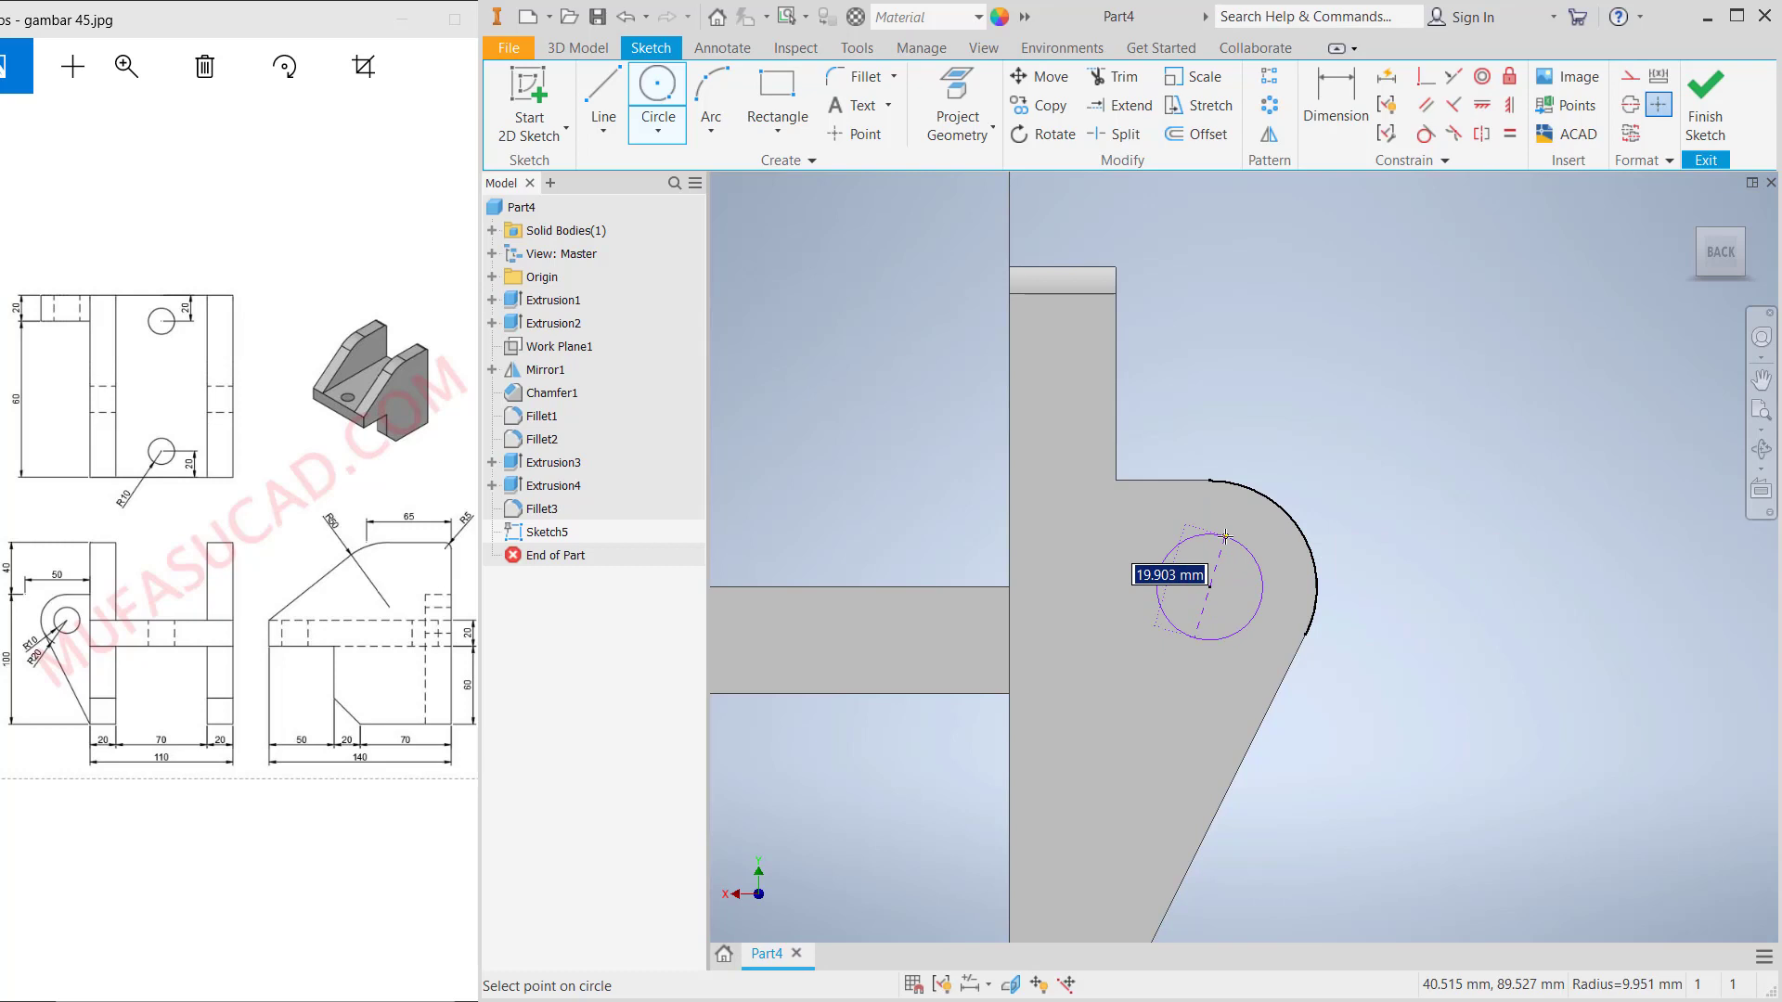
type("20")
key("Return")
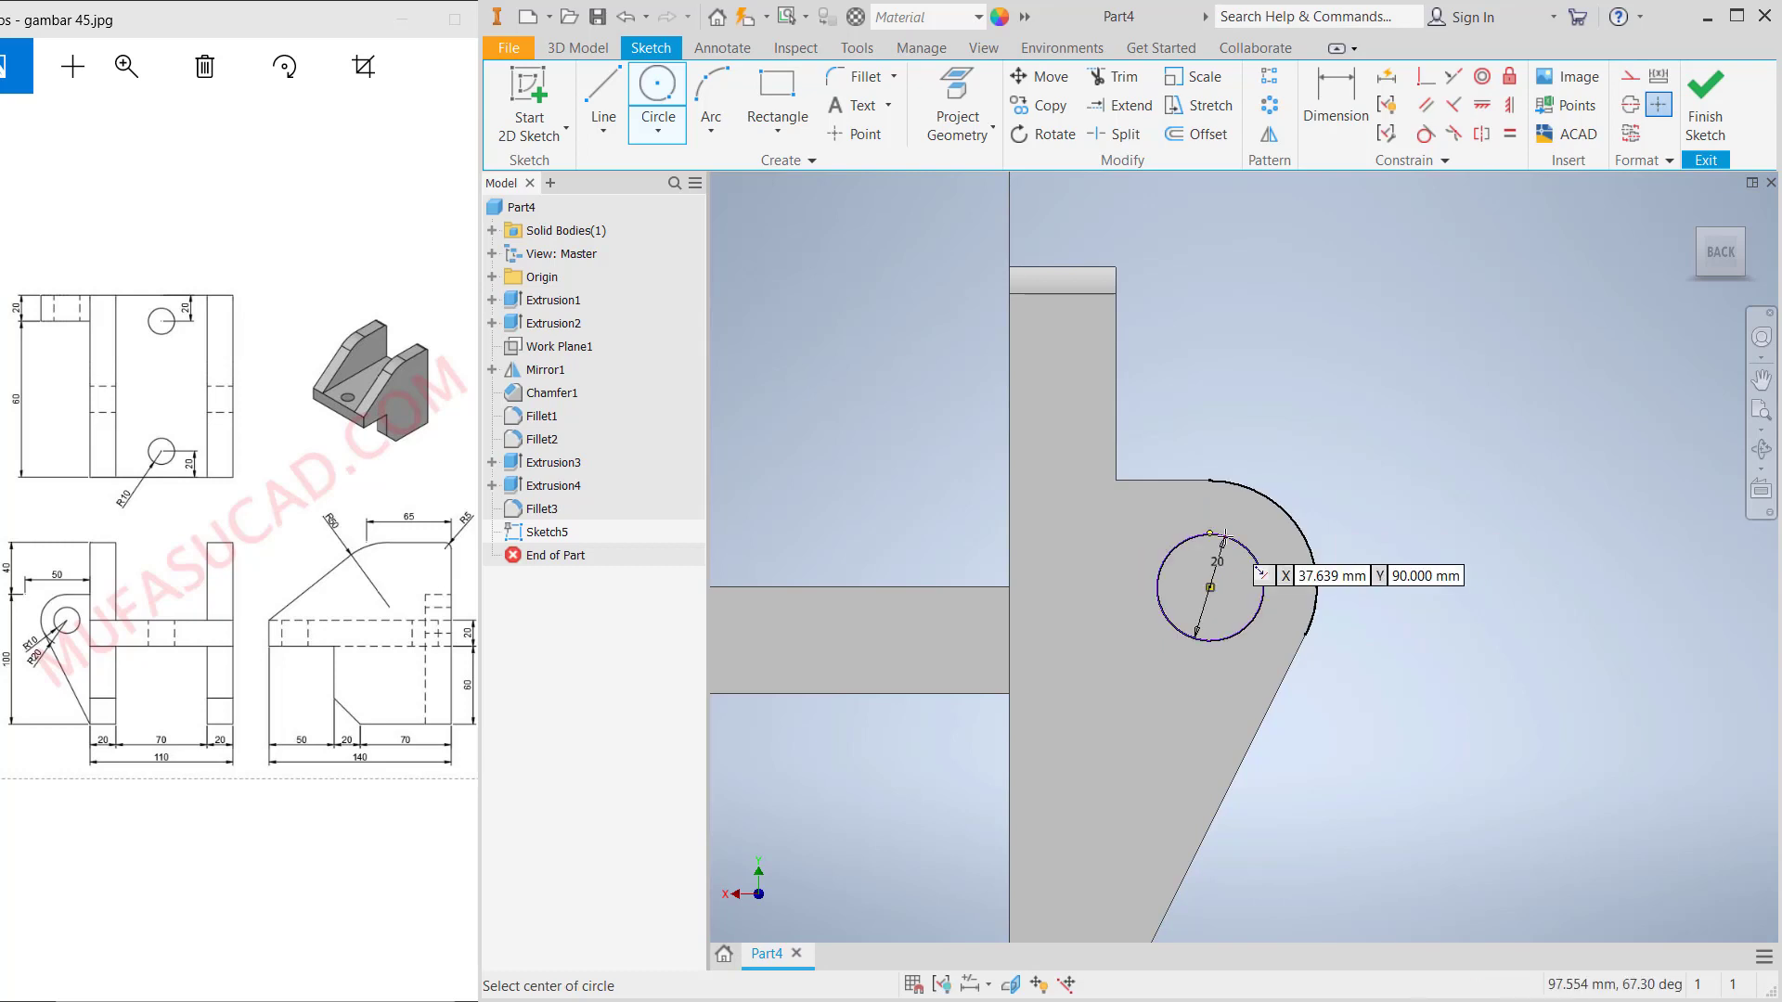
left_click(1706, 110)
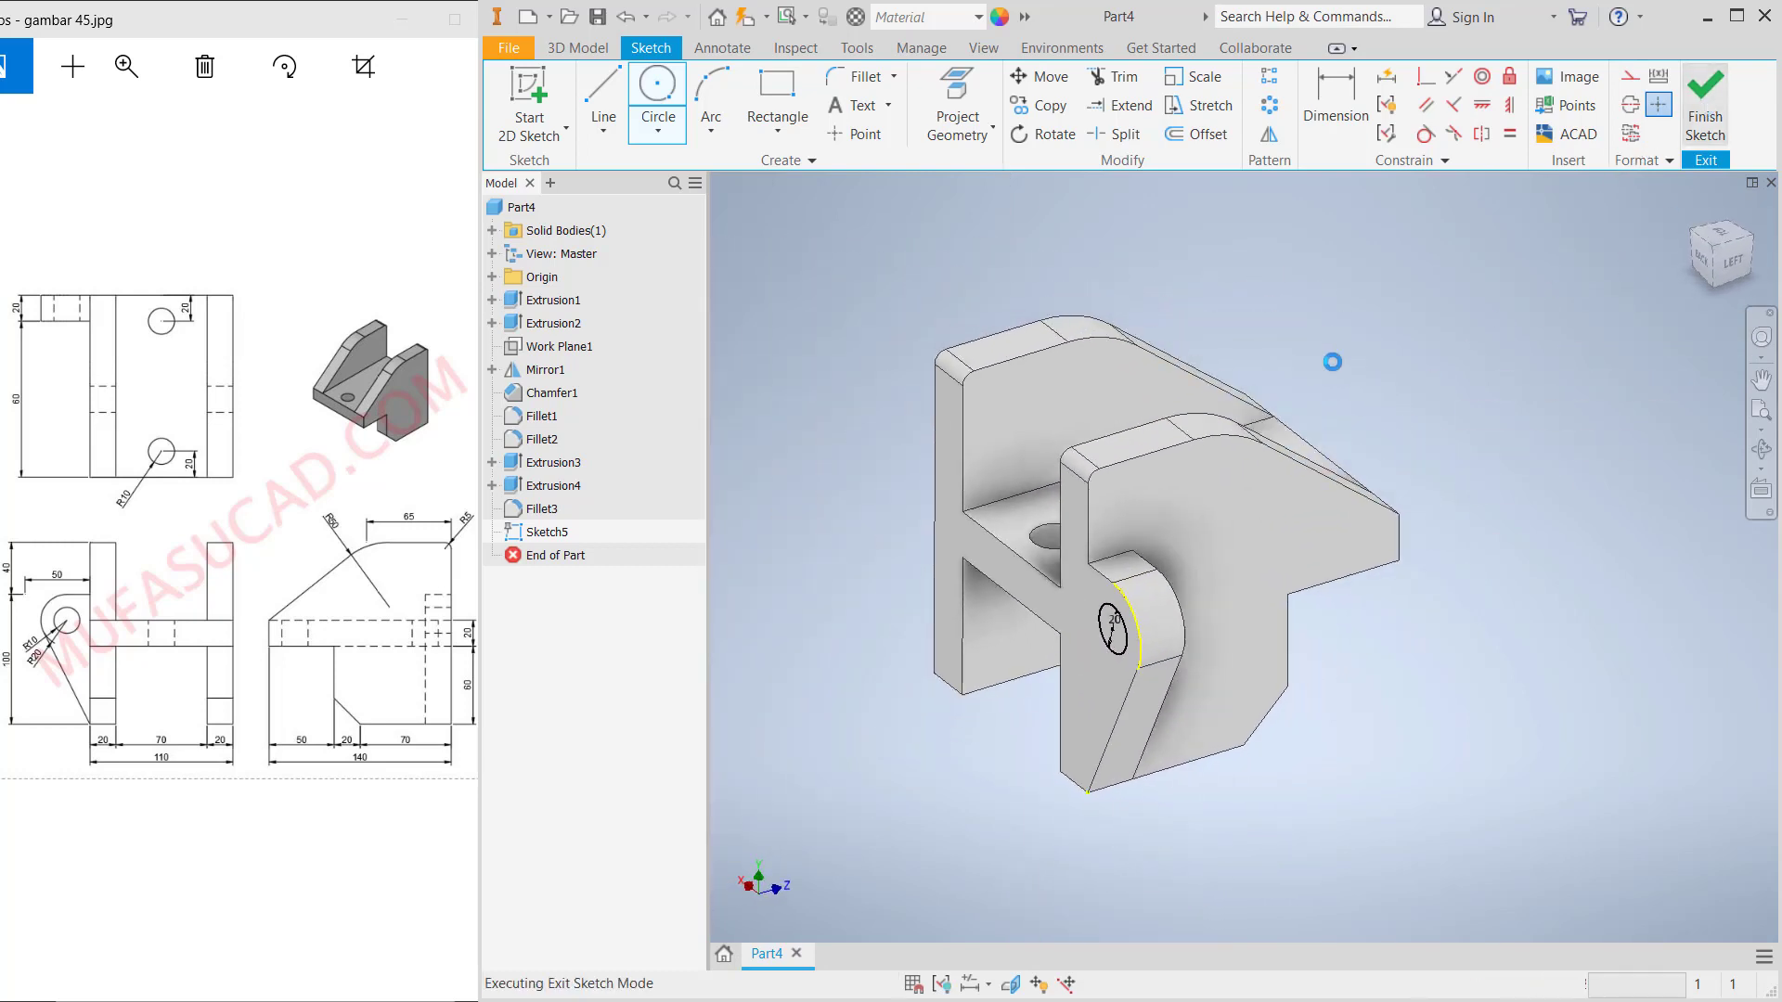
Extrude the circle 20 mm in the flipped direction as a cut to make the hole through the lug
left_click(605, 93)
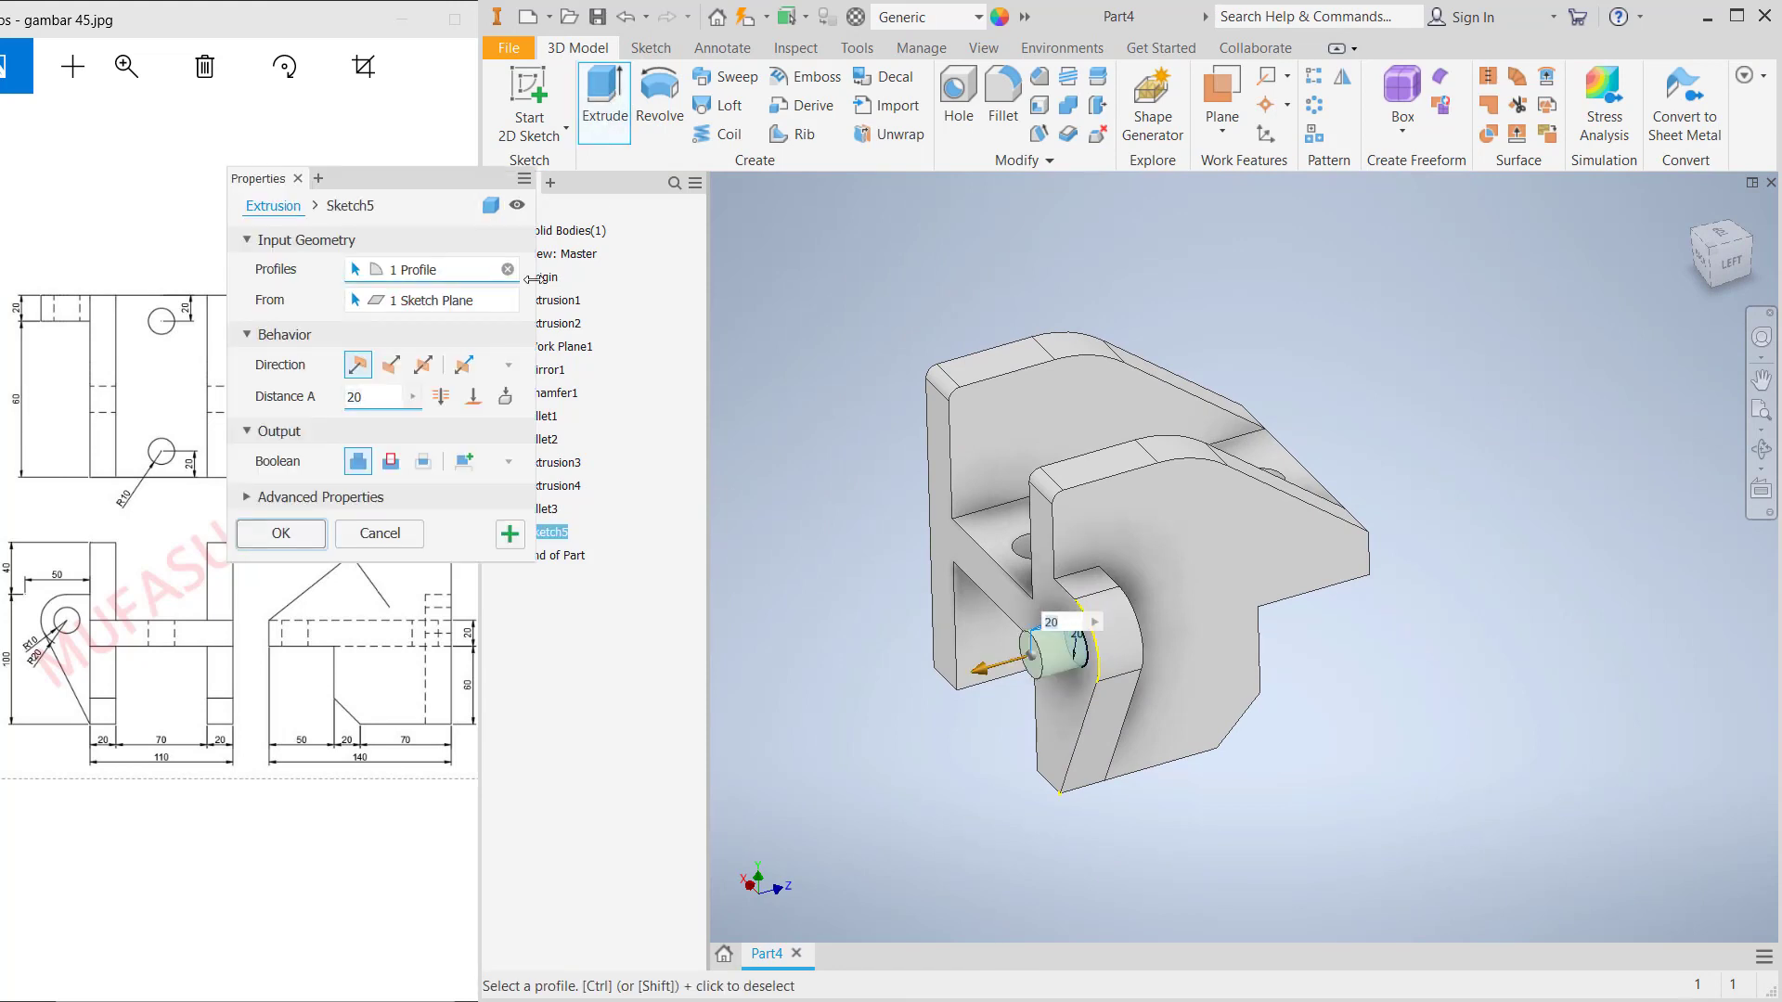
left_click(391, 365)
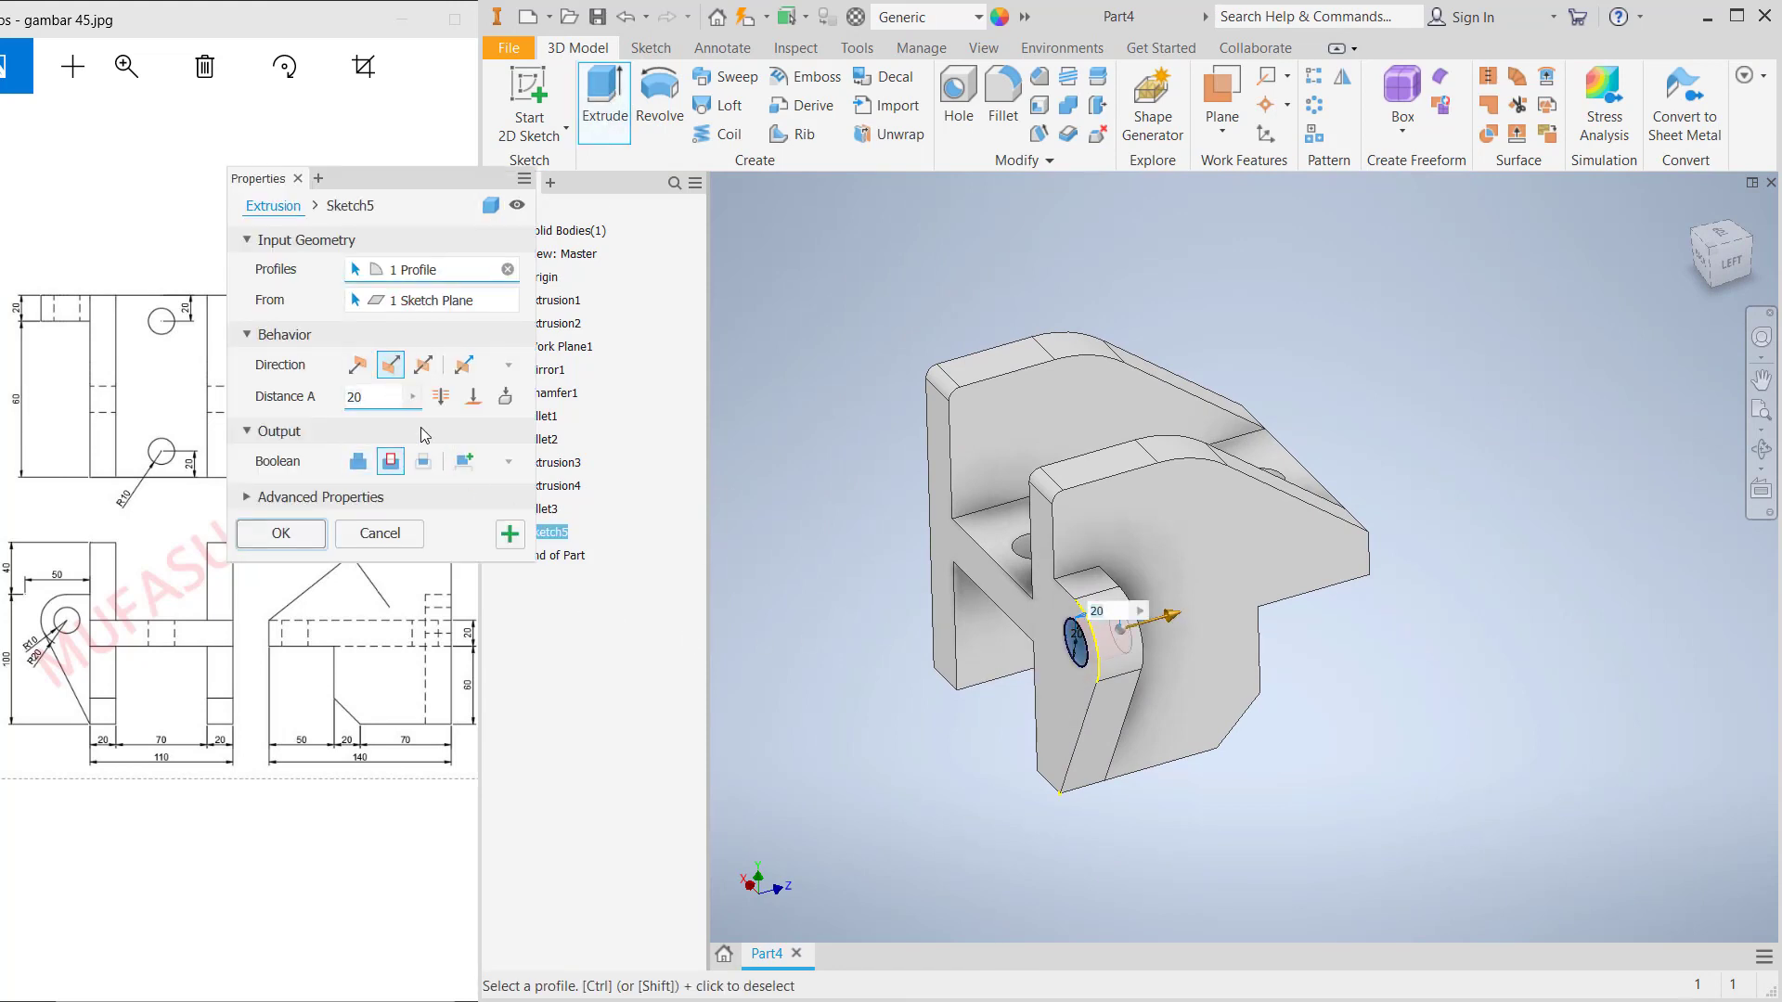
left_click(283, 534)
middle_click_drag(1095, 520, 947, 611, "shift")
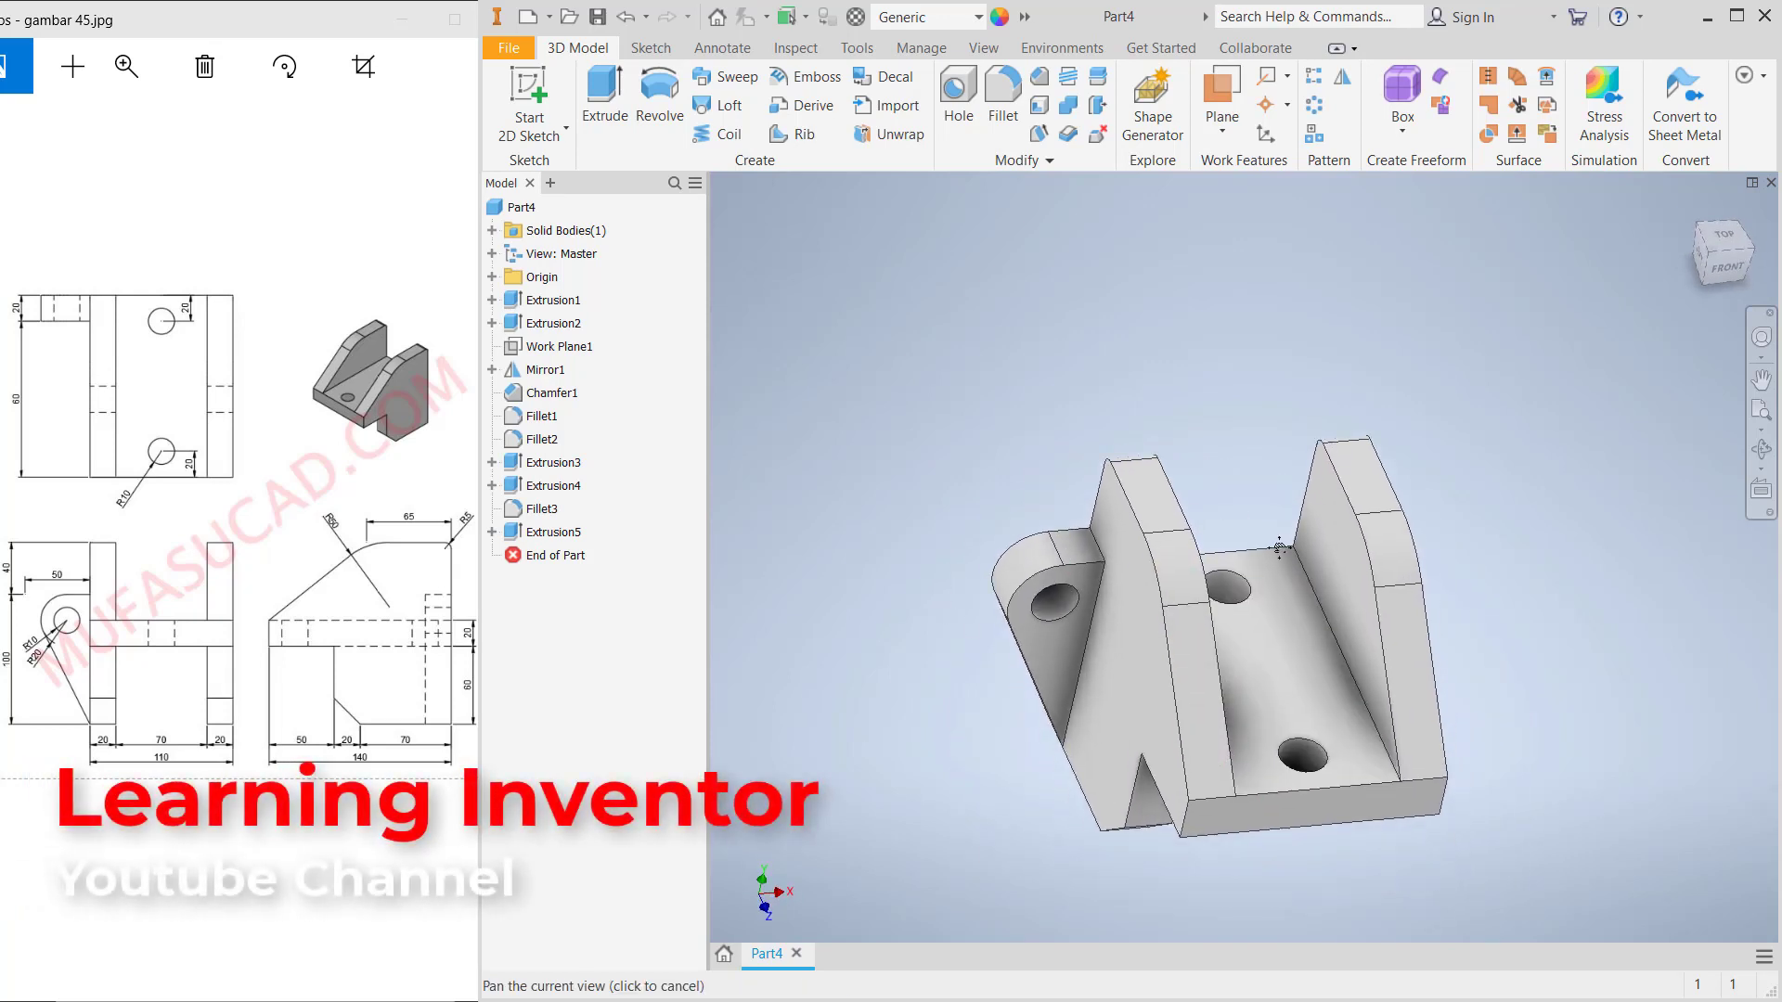